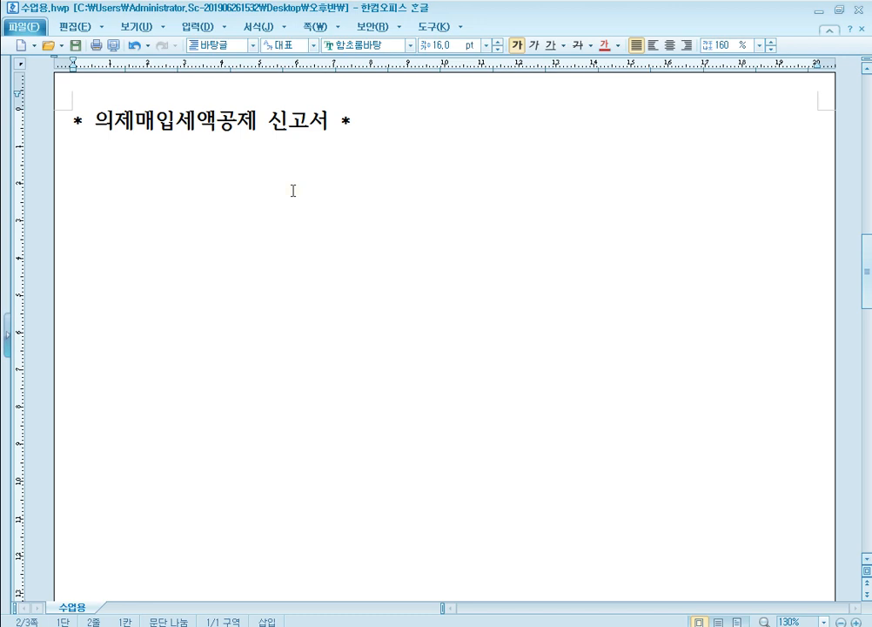
# - Add the line "*매입액" directly below the 의제매입세액공제 신고서 title
pyautogui.write('매이ㅂ액')
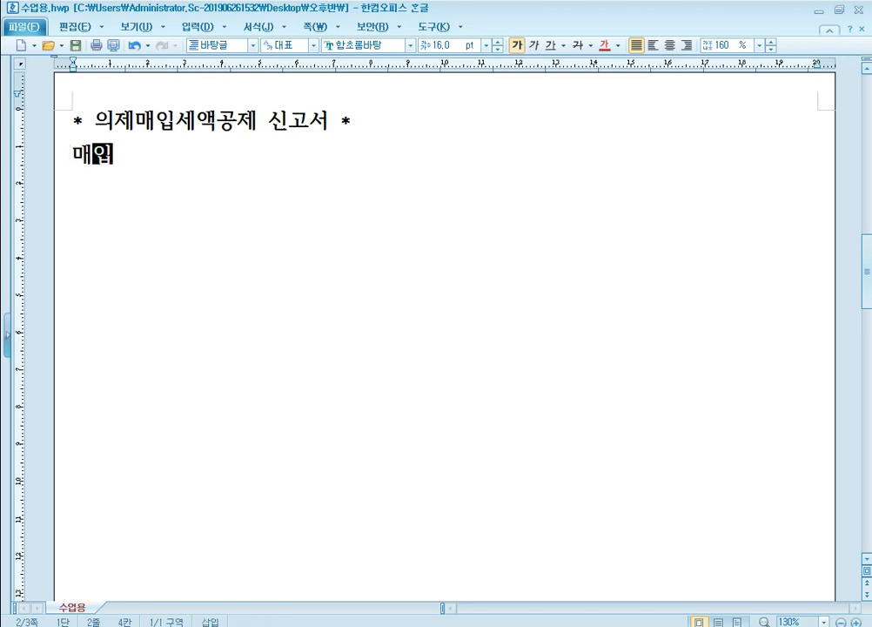
pyautogui.press('Home')
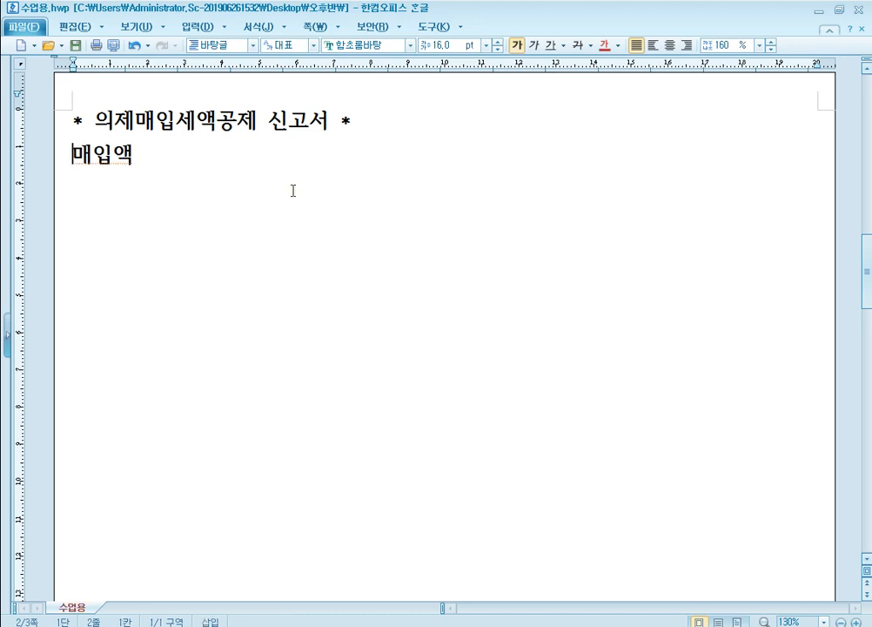
pyautogui.write('*')
# - Add a second asterisk at both the start and the end of the title line so it is framed by "**"
pyautogui.press('Up')
pyautogui.press('Home')
pyautogui.write('*')
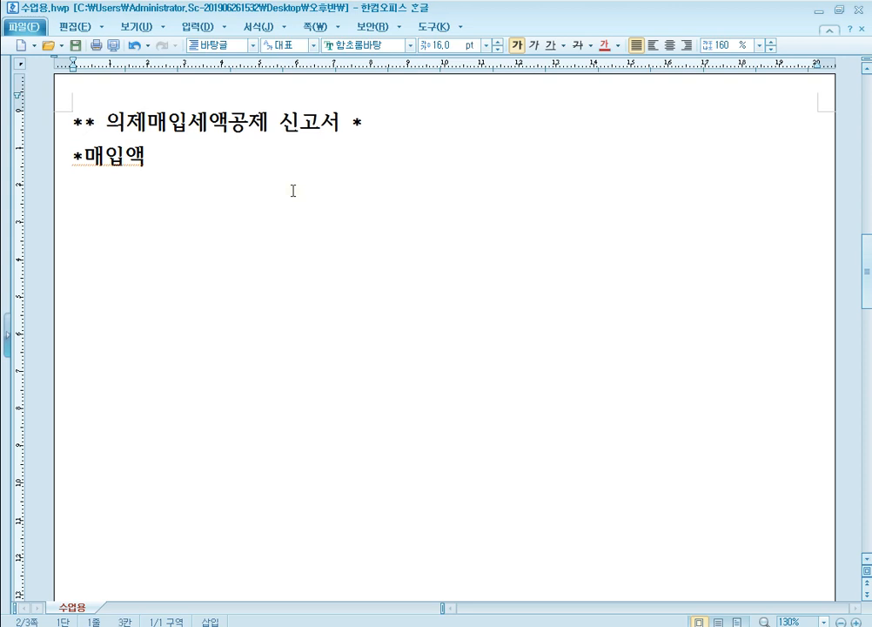
pyautogui.press('End')
pyautogui.write('*')
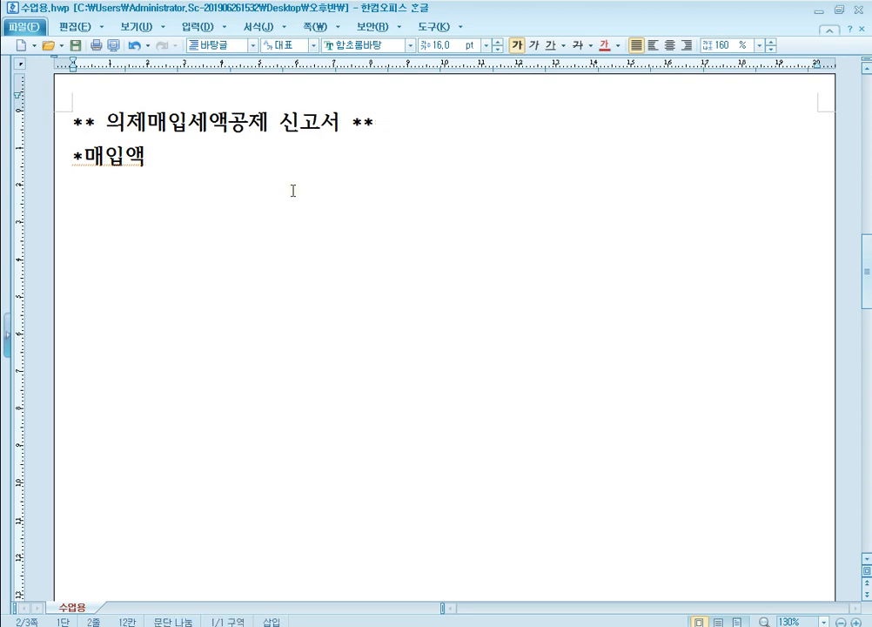
# - Separate the asterisk from 매입액 with a space and add the indented line "국내산, 수입산 공제 O" beneath it
pyautogui.press('Down')
pyautogui.press('Home')
pyautogui.press('Right')
pyautogui.press('End')
pyautogui.press('Return')
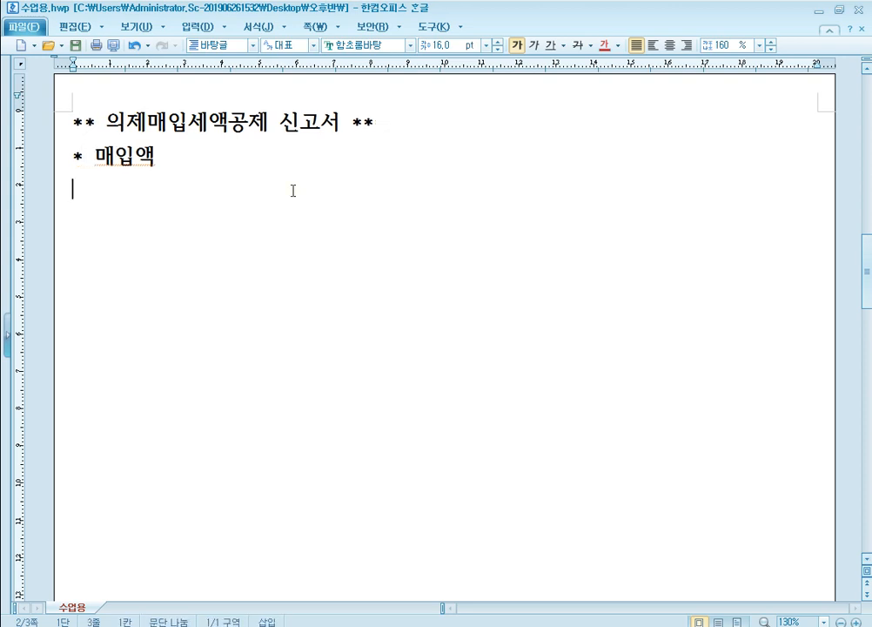
pyautogui.write('국내산, 수입산')
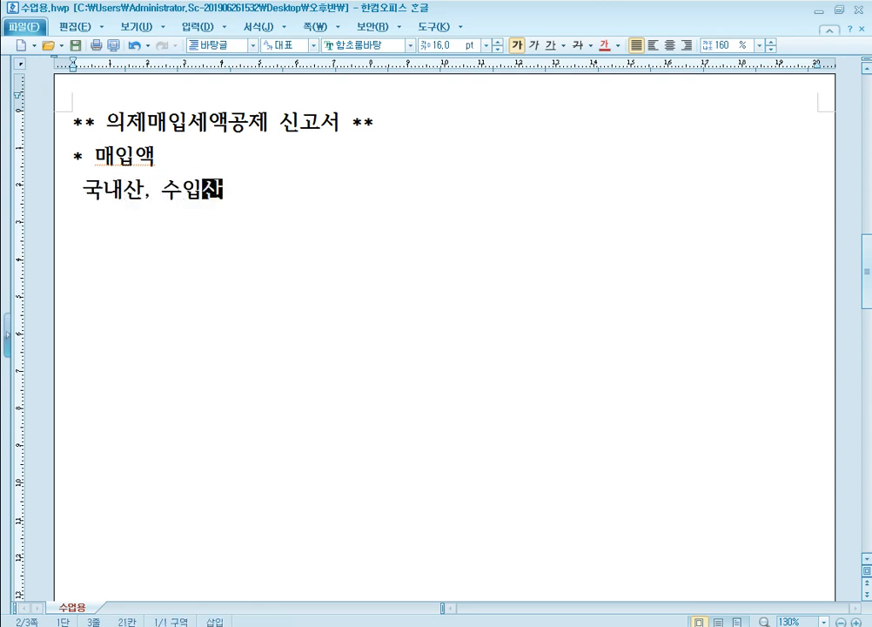
pyautogui.write(' 공제 이')
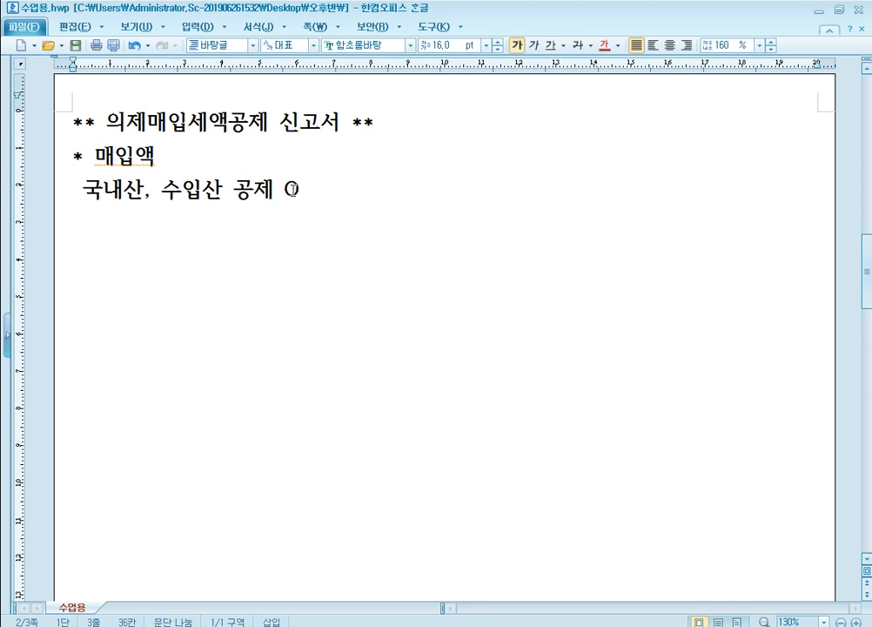
pyautogui.press('Return')
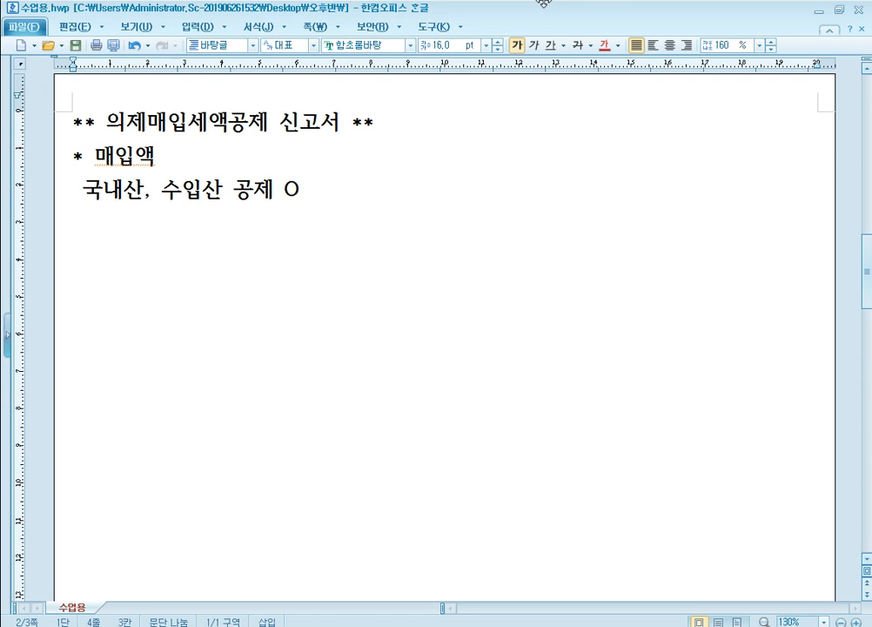
# - Write the indented line "사용유무 불문 공제 O" and leave a blank line after it
pyautogui.write('사용유')
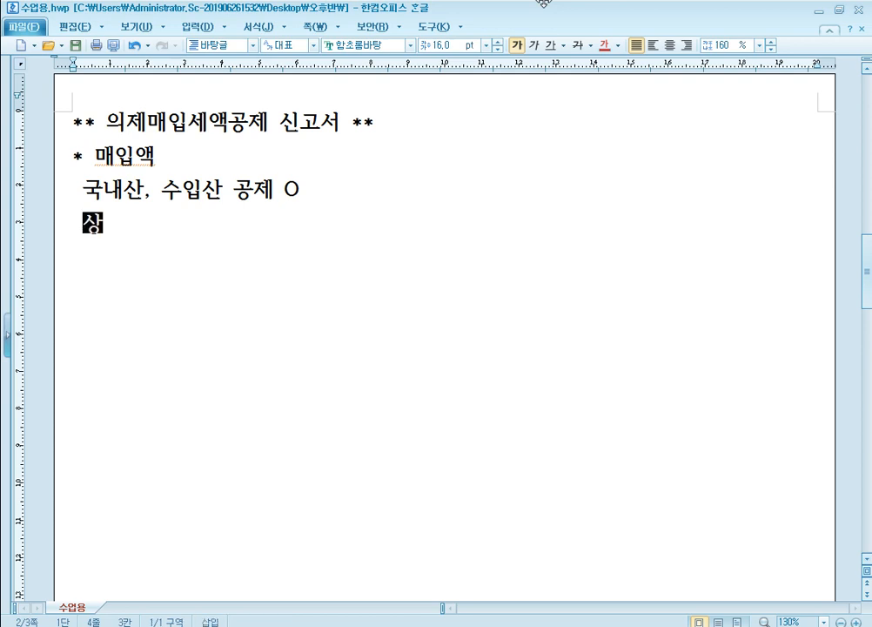
pyautogui.write('무')
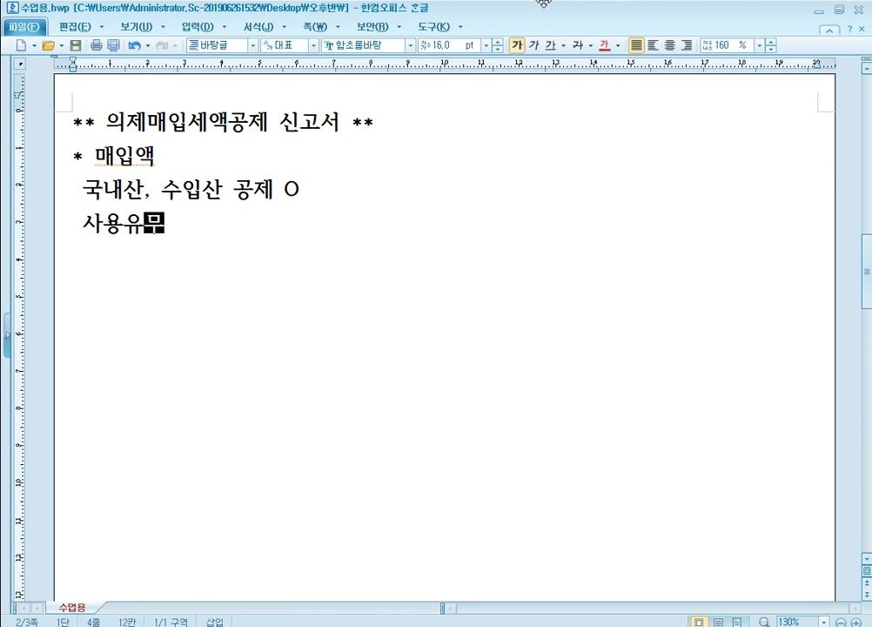
pyautogui.write(' 불문 공제 ')
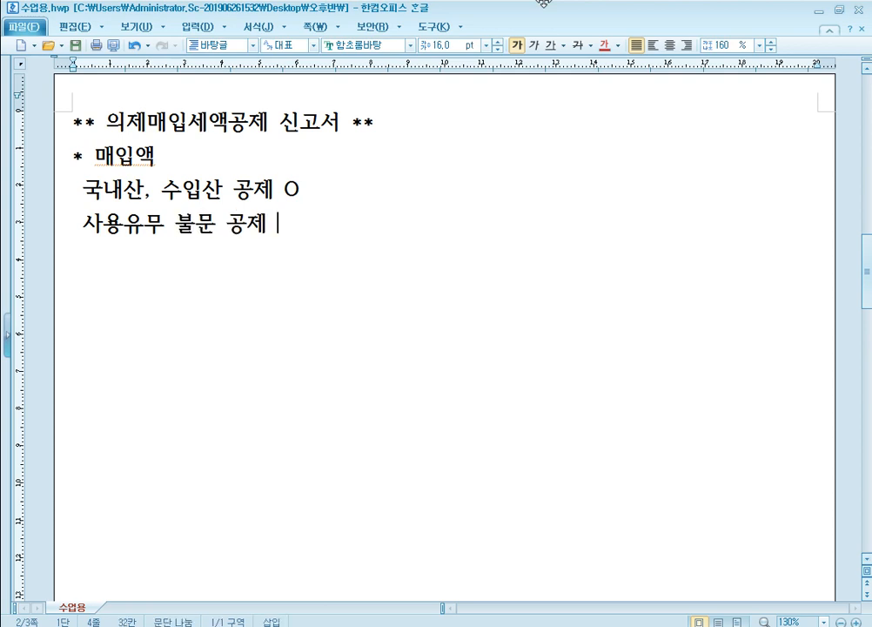
pyautogui.write('O')
pyautogui.press('Return')
pyautogui.press('Return')
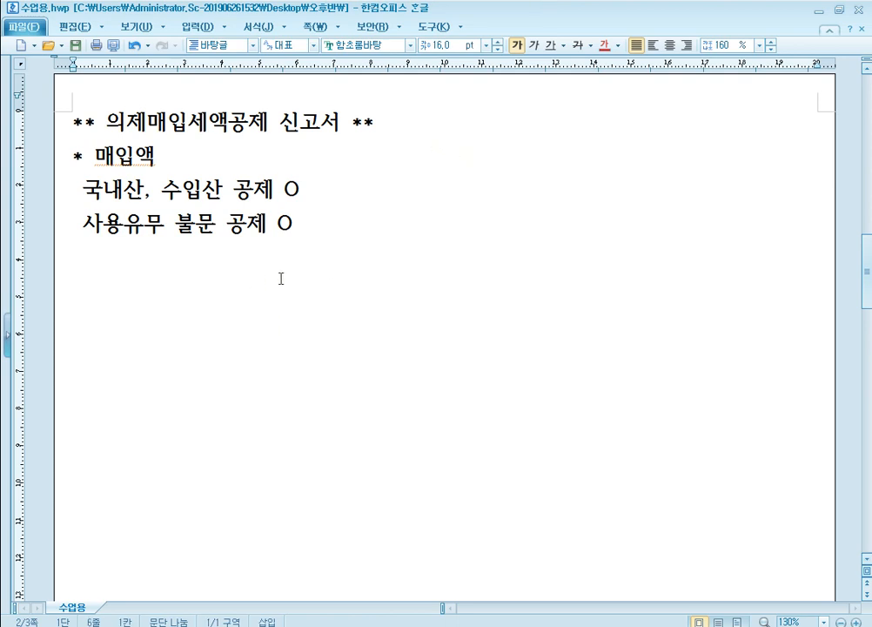
# - Write the section heading "* 회계처리" below the blank line
pyautogui.scroll(-1, 281, 282)
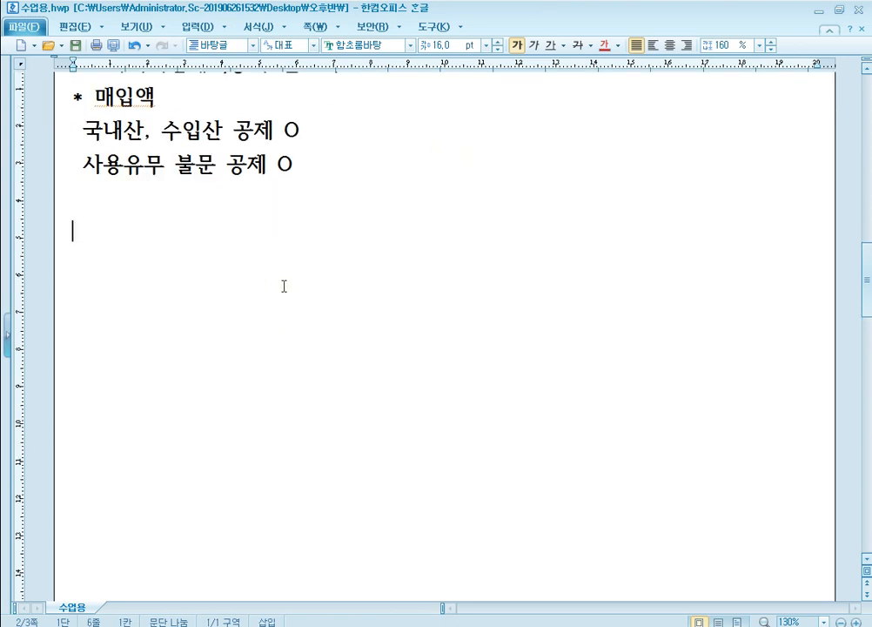
pyautogui.write('* ghlr')
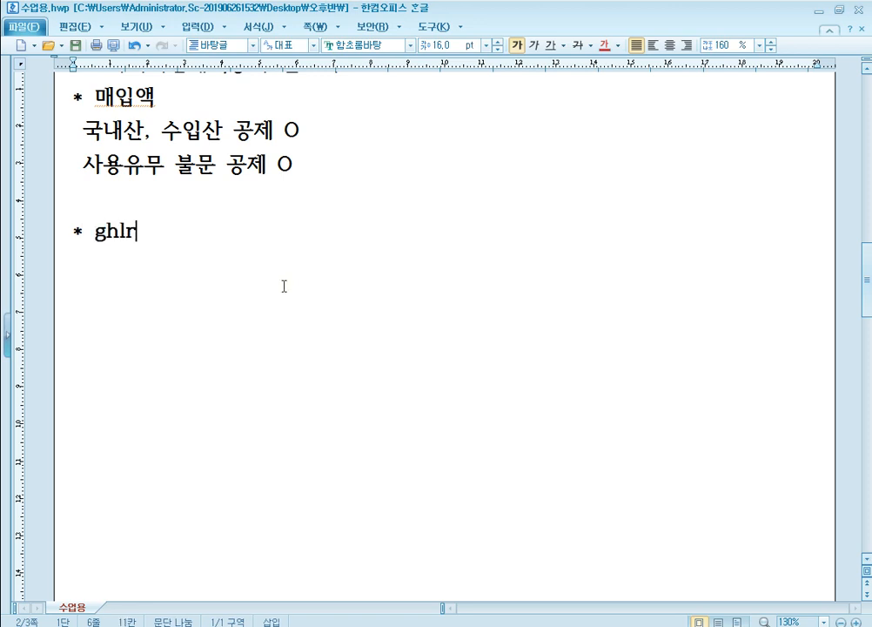
pyautogui.press('BackSpace')
pyautogui.press('BackSpace')
pyautogui.press('BackSpace')
pyautogui.press('BackSpace')
pyautogui.press('Hangul')
pyautogui.write('회계치')
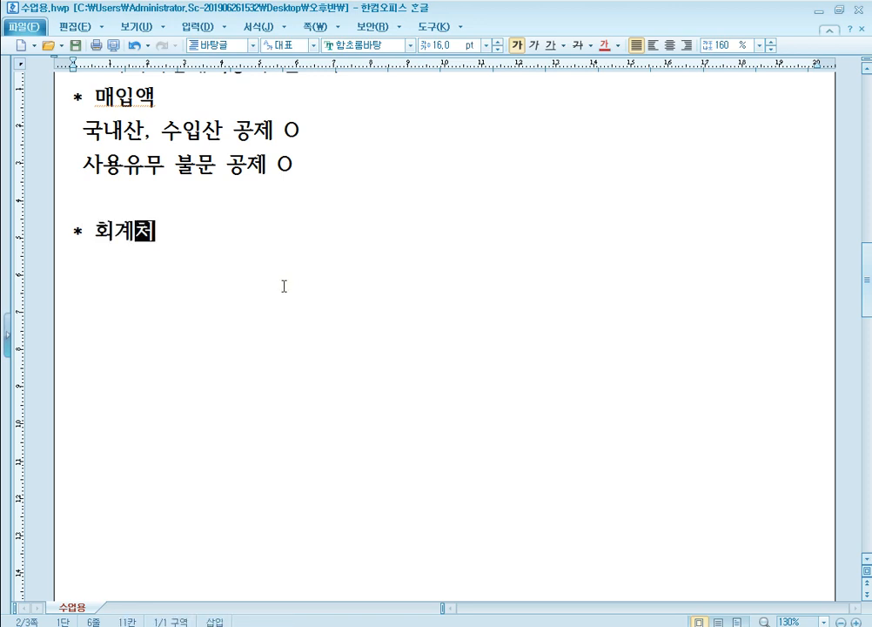
pyautogui.press('BackSpace')
pyautogui.write('처리')
pyautogui.press('Return')
# - Add the sub-item "- 의제매입세액공제대상 매입시" under the 회계처리 heading
pyautogui.write('- 의제')
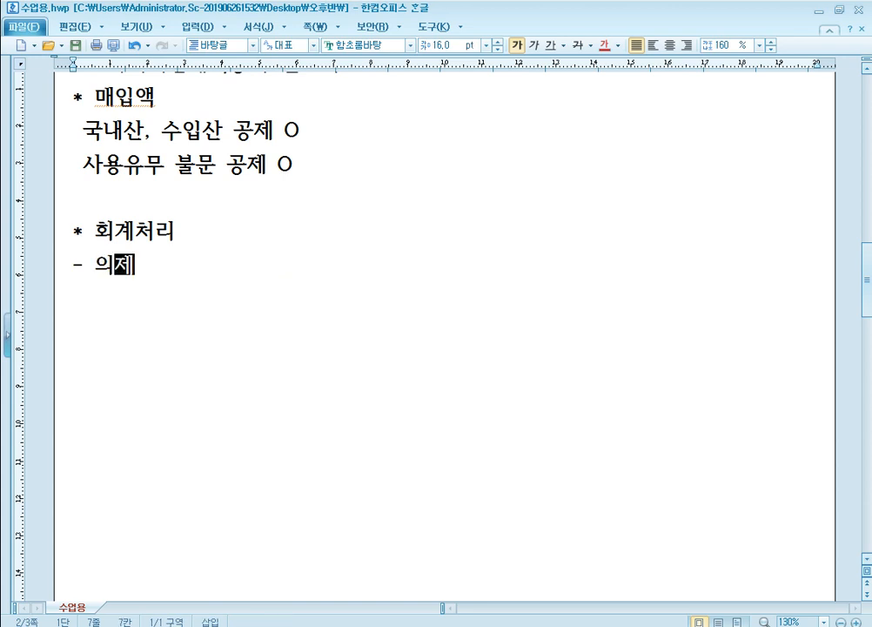
pyautogui.write('매입세액공제대')
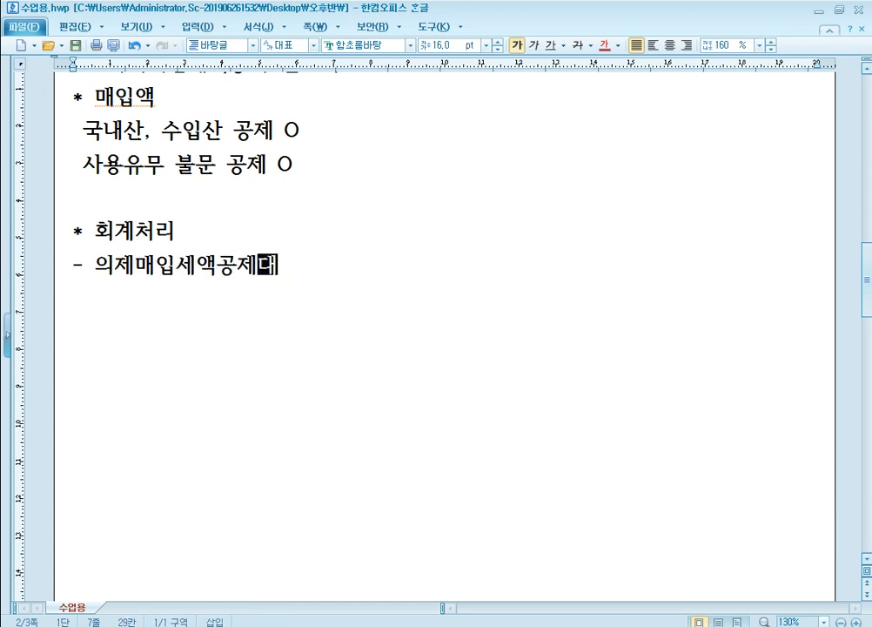
pyautogui.write('상 매입시')
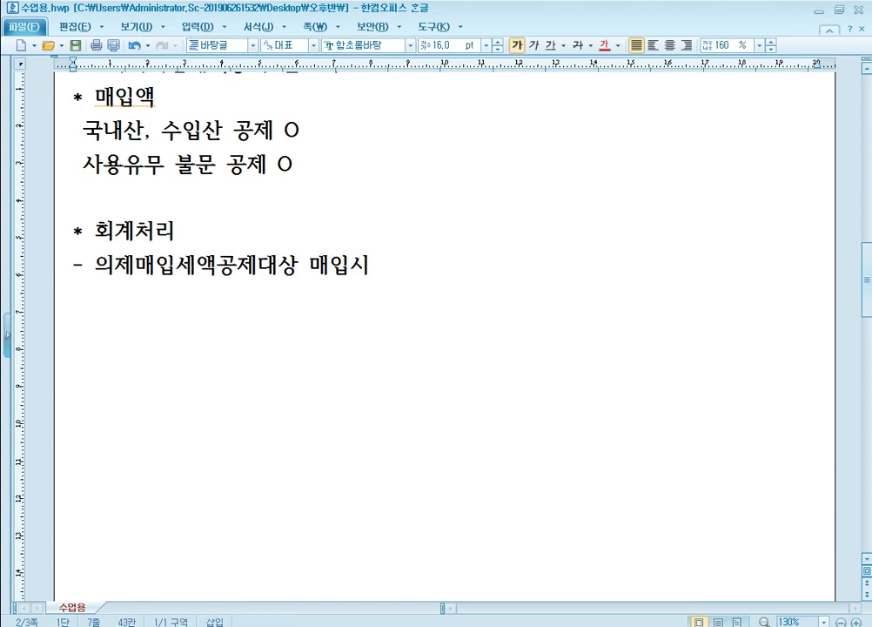
pyautogui.press('Return')
# - Begin the line under the sub-item with "매입매출전표 : 53.면세, 58.카면"
pyautogui.scroll(-1, 283, 287)
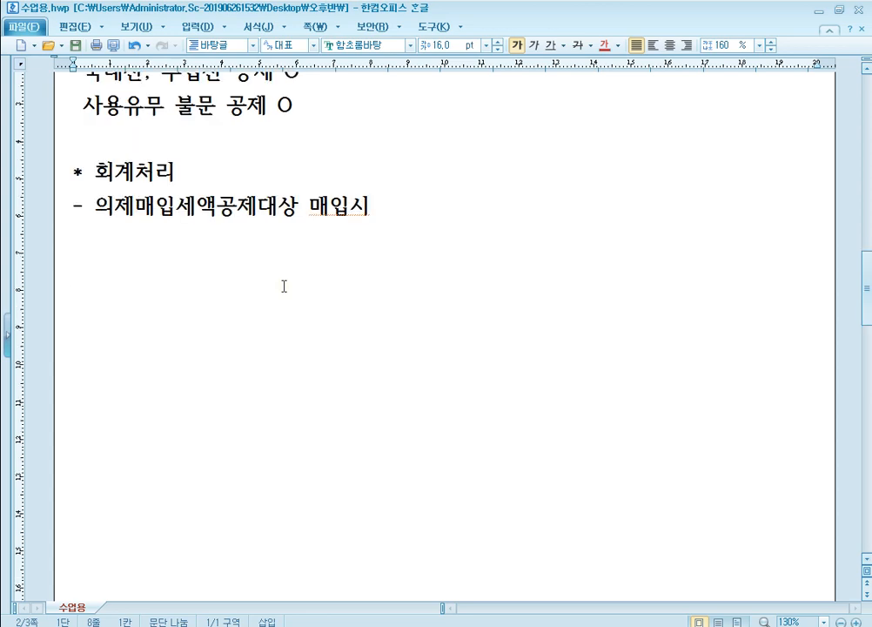
pyautogui.scroll(-1, 283, 286)
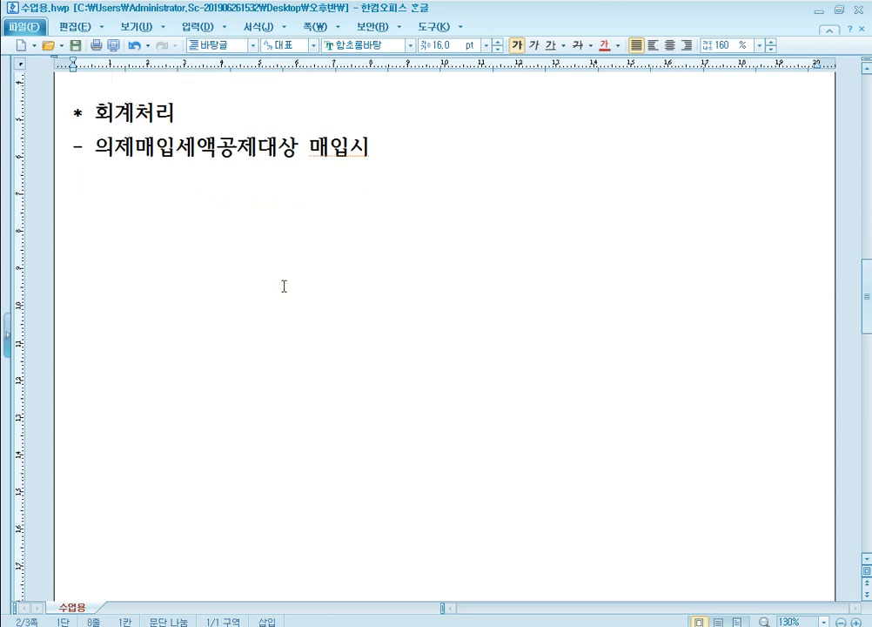
pyautogui.write('매이')
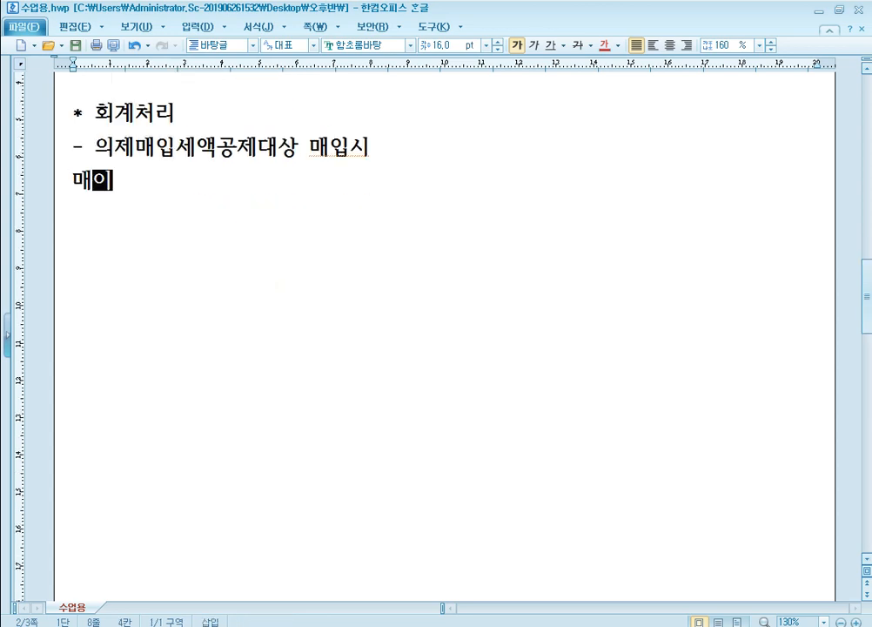
pyautogui.write('입매출전ㅍ')
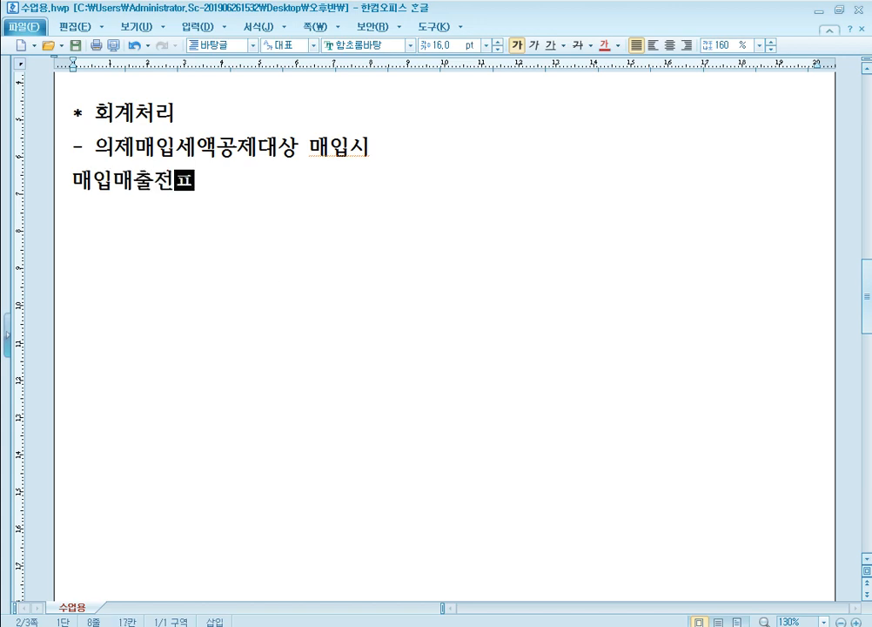
pyautogui.write('표 ')
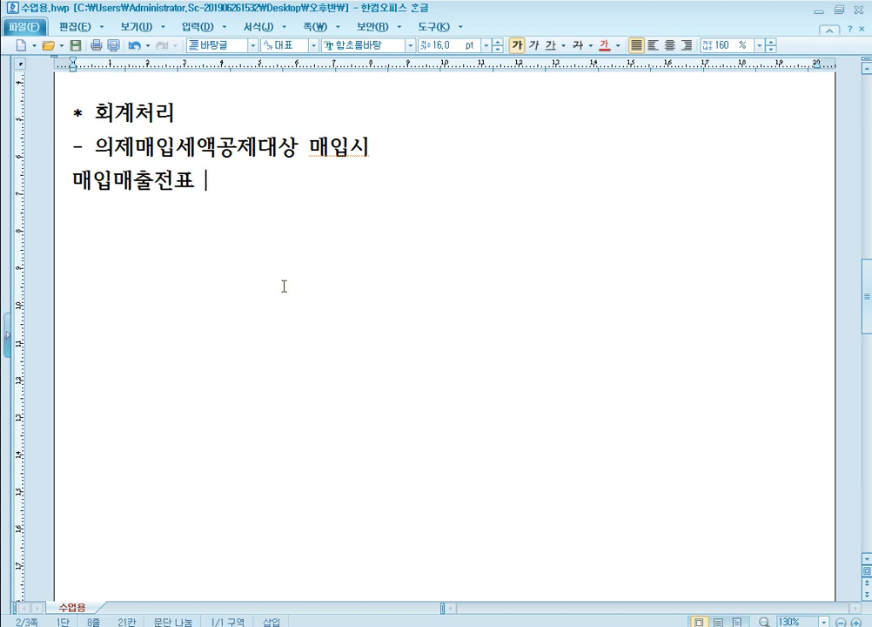
pyautogui.write(': ')
pyautogui.write('53.면ㅅ')
pyautogui.write('ㅔ')
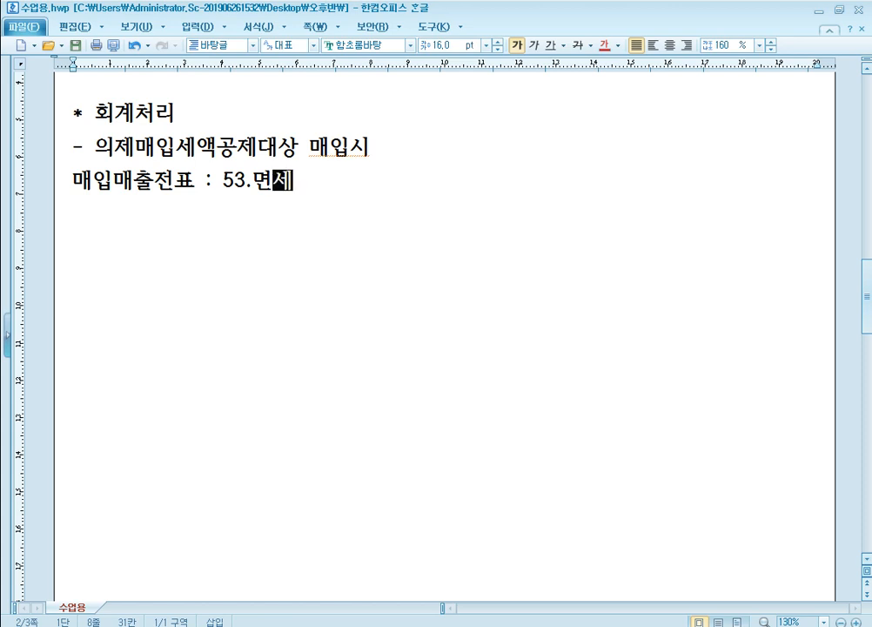
pyautogui.write(', ')
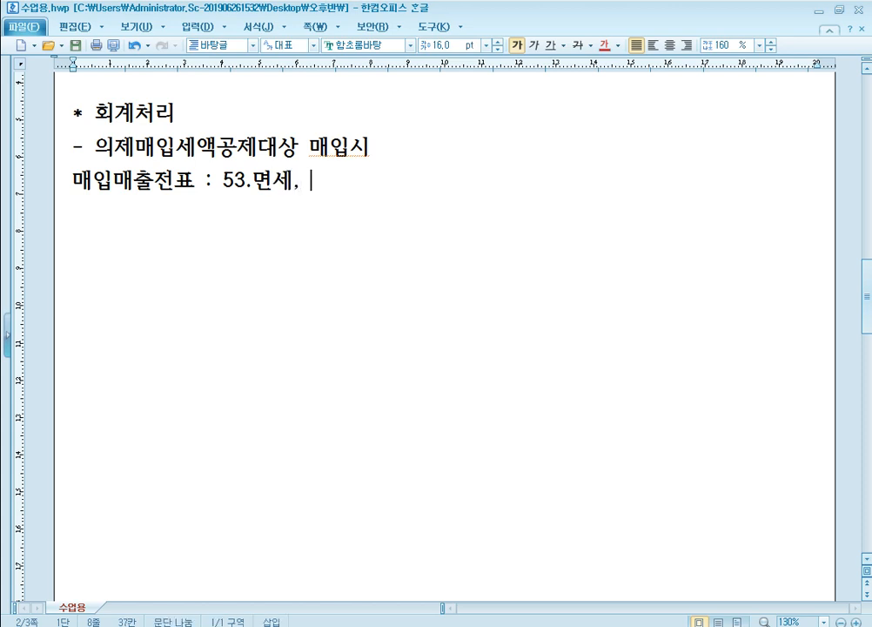
pyautogui.write('58.카면')
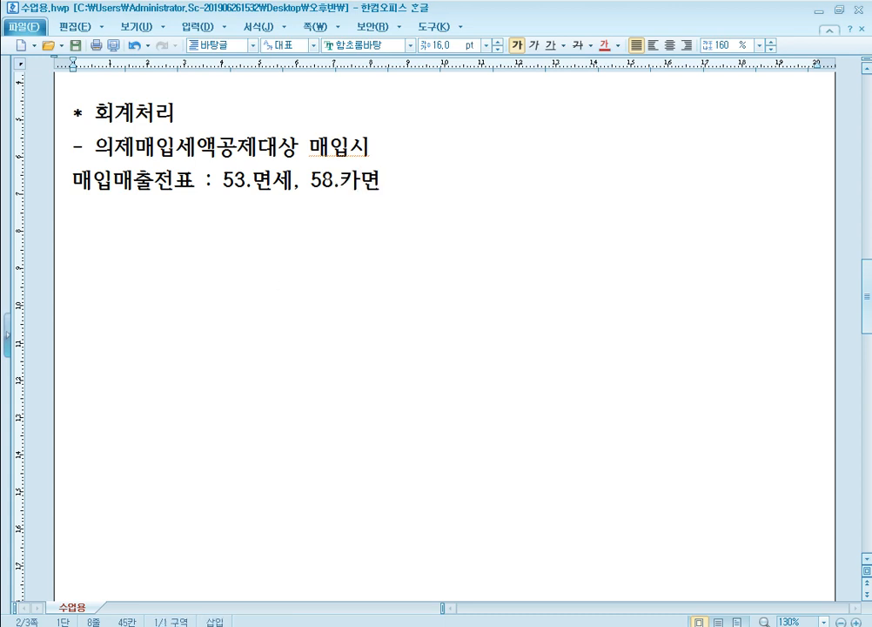
# - Extend the 매입매출전표 line with ", 62.현면, 60.면건" and start a new line
pyautogui.write(', ')
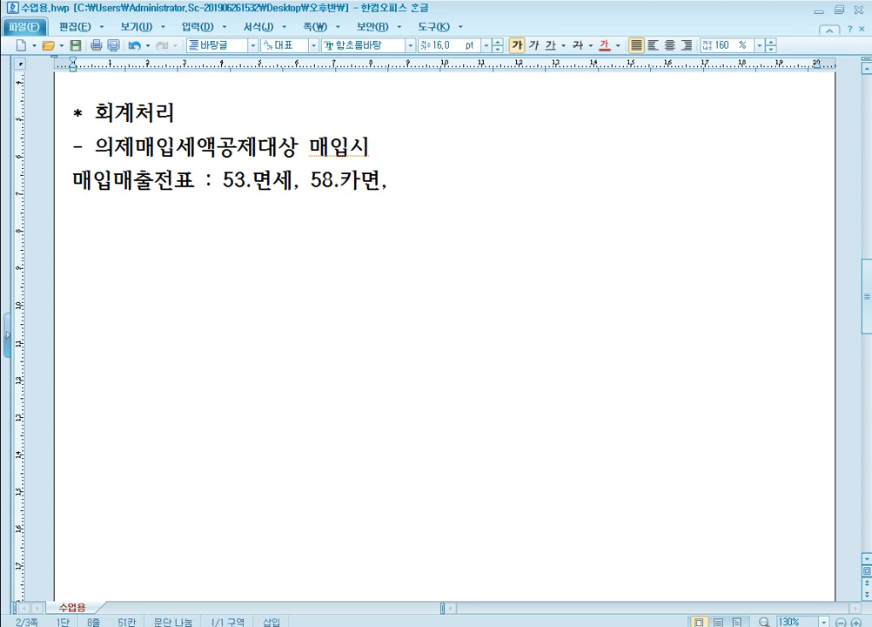
pyautogui.write('62.면')
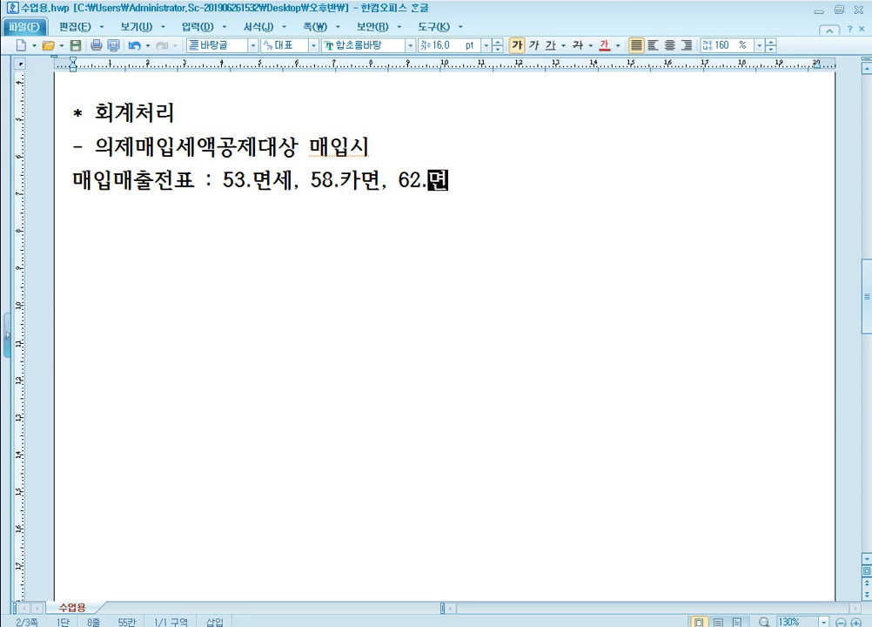
pyautogui.press('BackSpace')
pyautogui.write('현면')
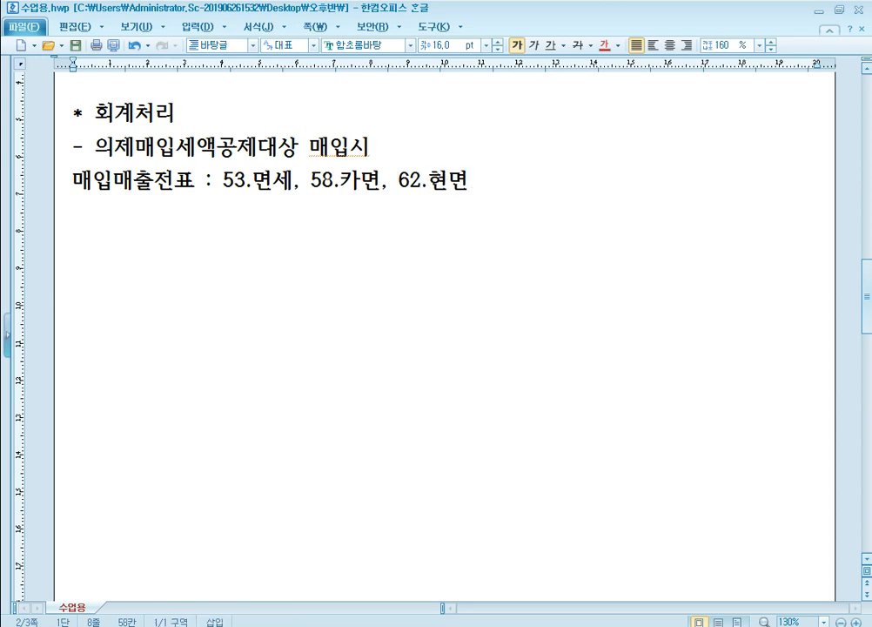
pyautogui.write(', 60')
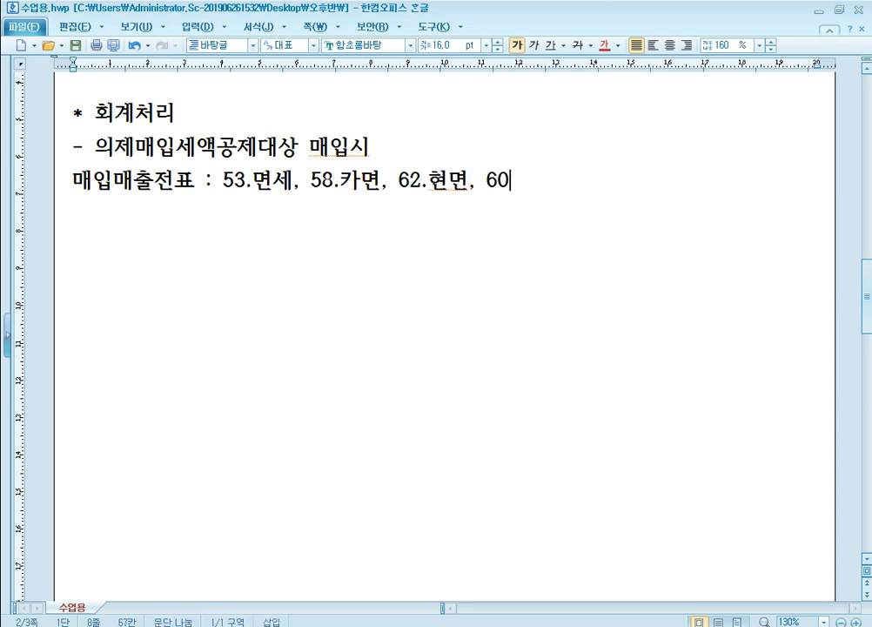
pyautogui.write('.면건')
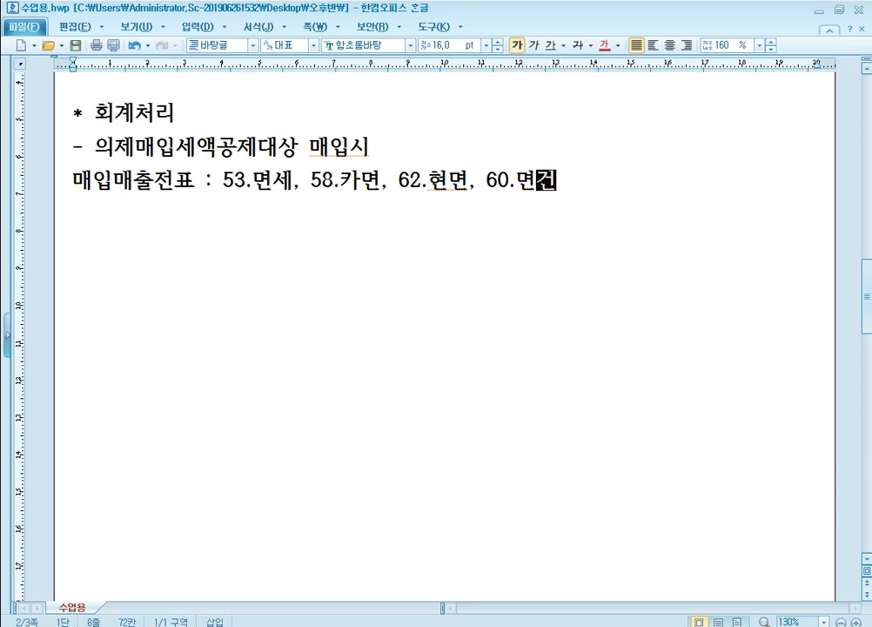
pyautogui.press('Right')
pyautogui.hotkey('shift', 'Left')
pyautogui.press('Return')
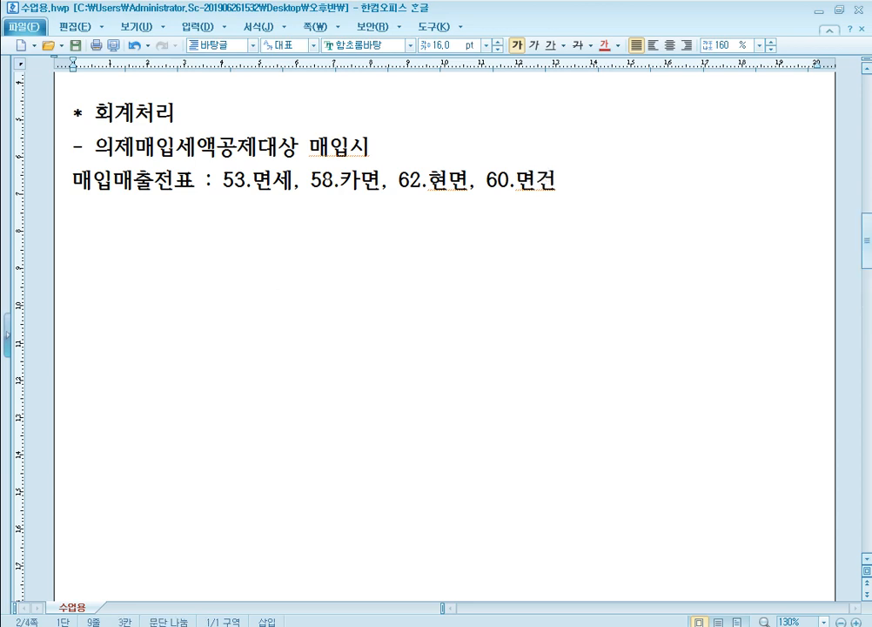
# - Write the indented line "1,040,000 X" and paste the copied (차)/(대) journal entry table beneath it
pyautogui.write('1,040,00')
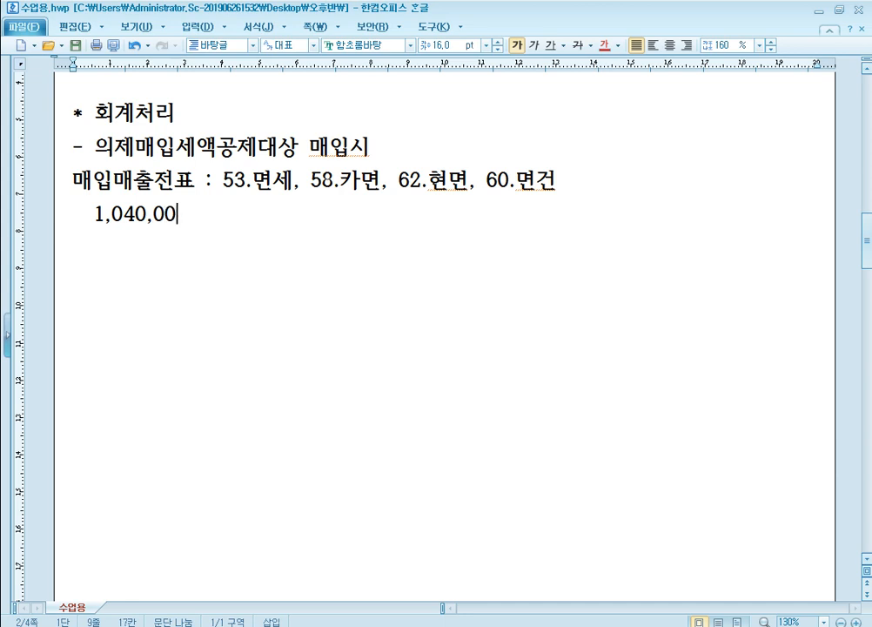
pyautogui.write('0    X')
pyautogui.press('Return')
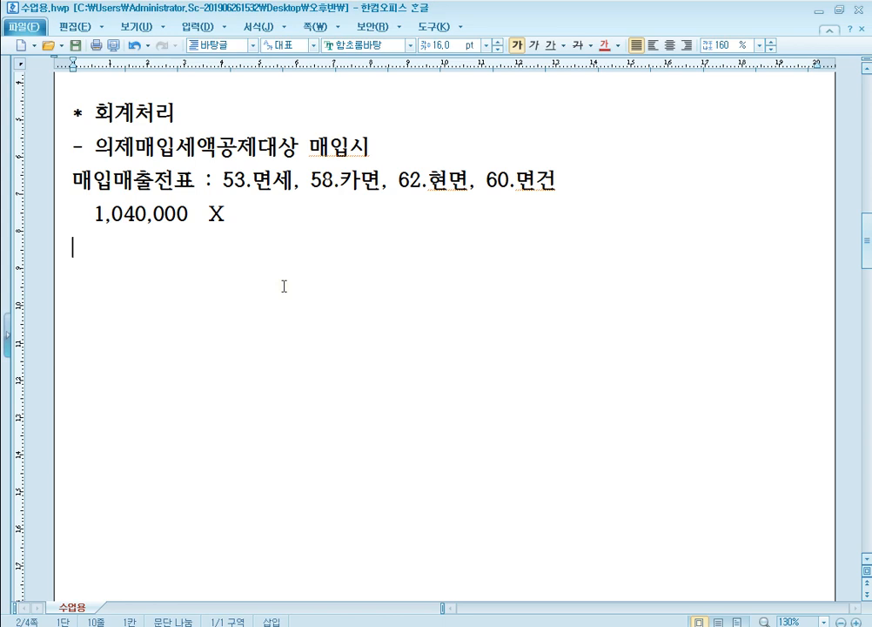
pyautogui.hotkey('ctrl', 'v')
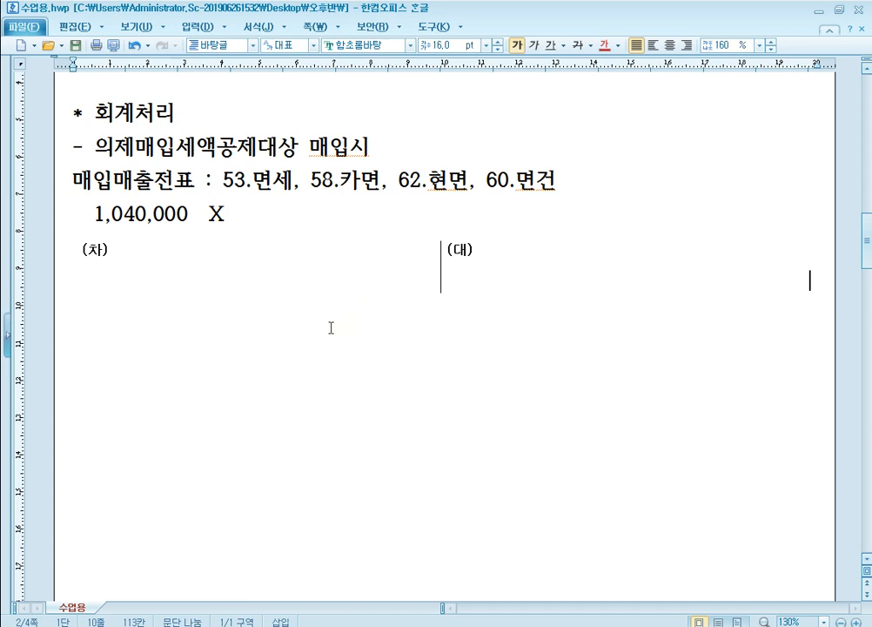
# - Enter 원재료 with the amount 1,040,000 on the (차) side of the journal entry table
pyautogui.click(205, 269)
pyautogui.write('우')
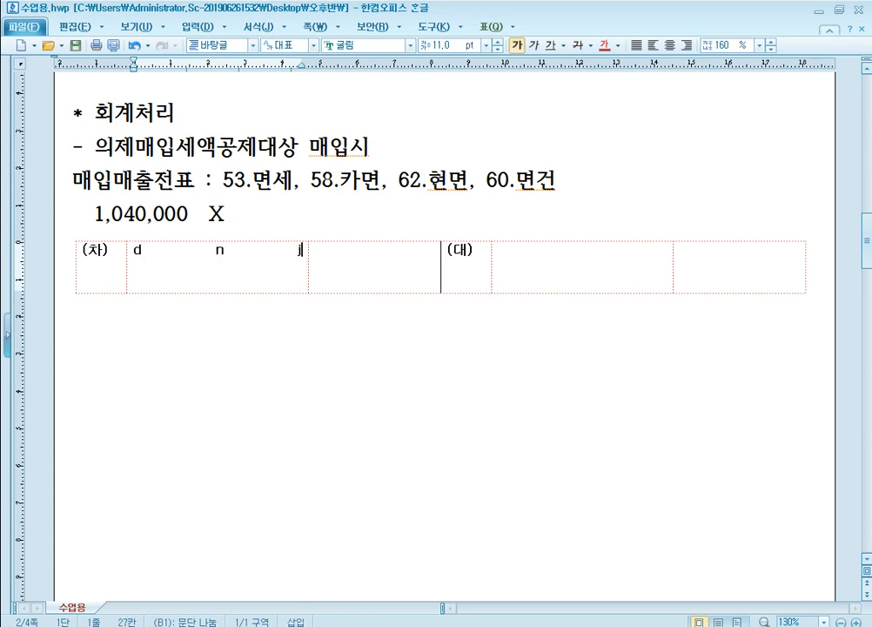
pyautogui.write('원재료')
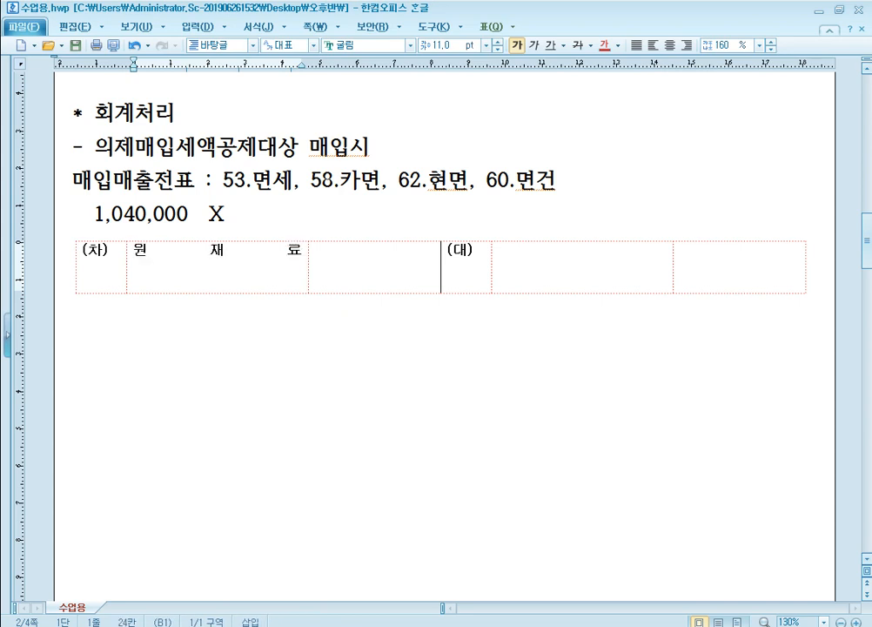
pyautogui.press('Tab')
pyautogui.write('1,040,000')
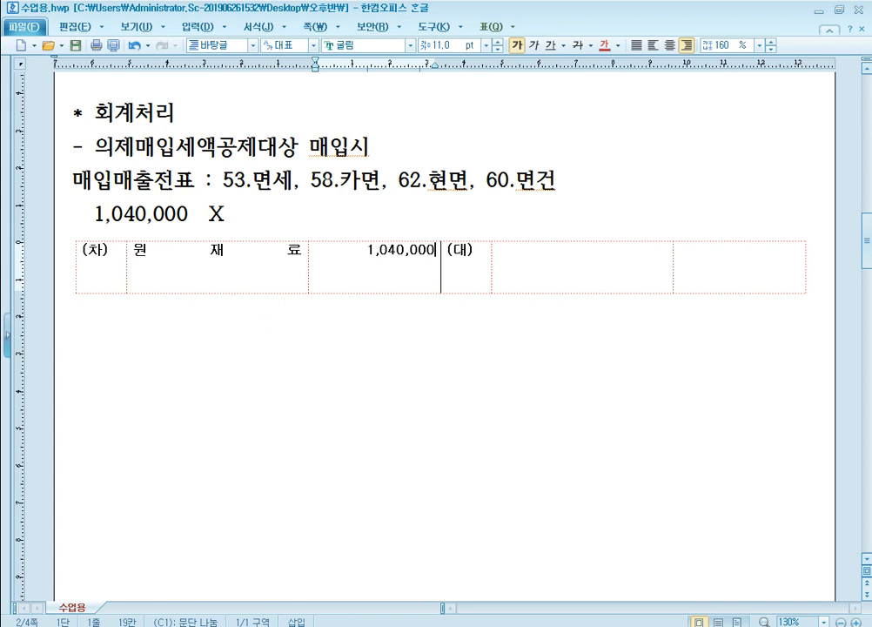
# - Enter 현금 with the amount 1,040,000 on the (대) side of the same journal entry
pyautogui.press('Tab')
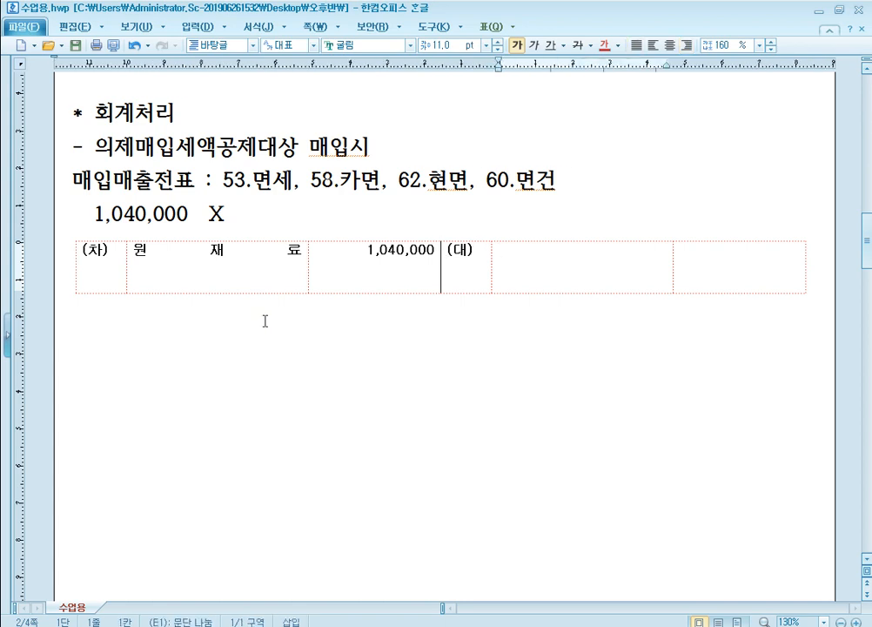
pyautogui.press('Tab')
pyautogui.write('현금')
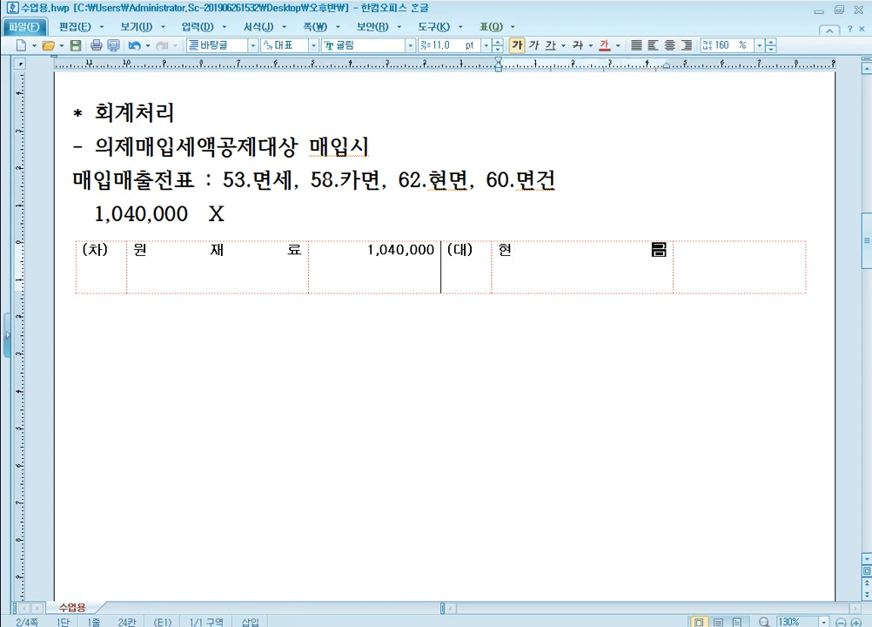
pyautogui.press('Tab')
pyautogui.write('1,040,000')
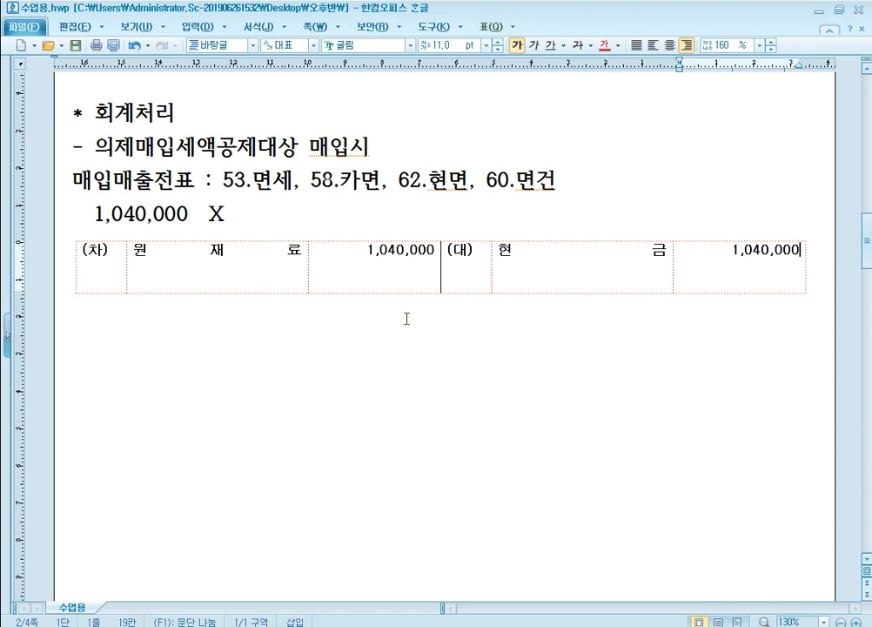
# - Insert the boxed 6 symbol from the character map after 원재료 on the (차) side
pyautogui.click(296, 255)
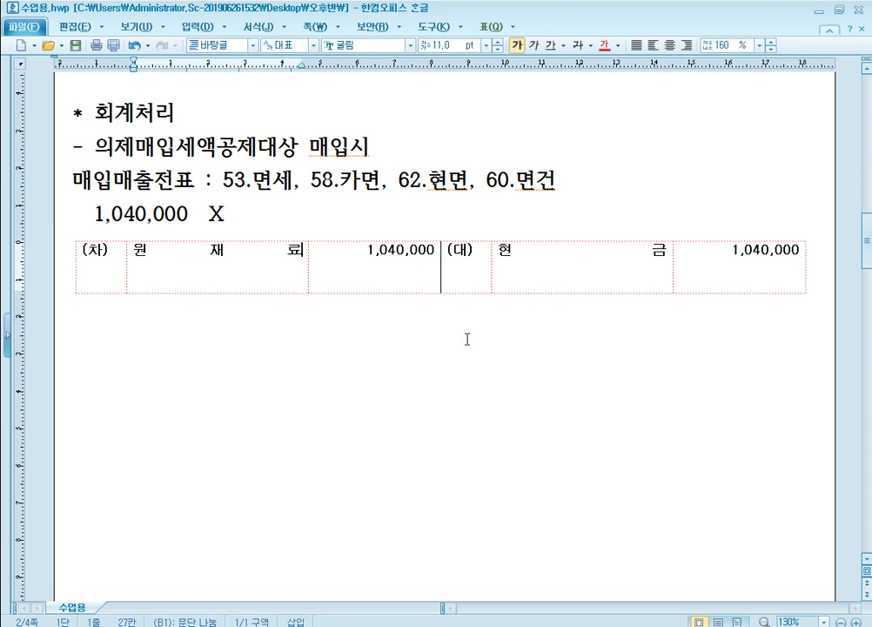
pyautogui.hotkey('ctrl', 'F10')
pyautogui.press('Left')
pyautogui.press('Left')
pyautogui.press('Return')
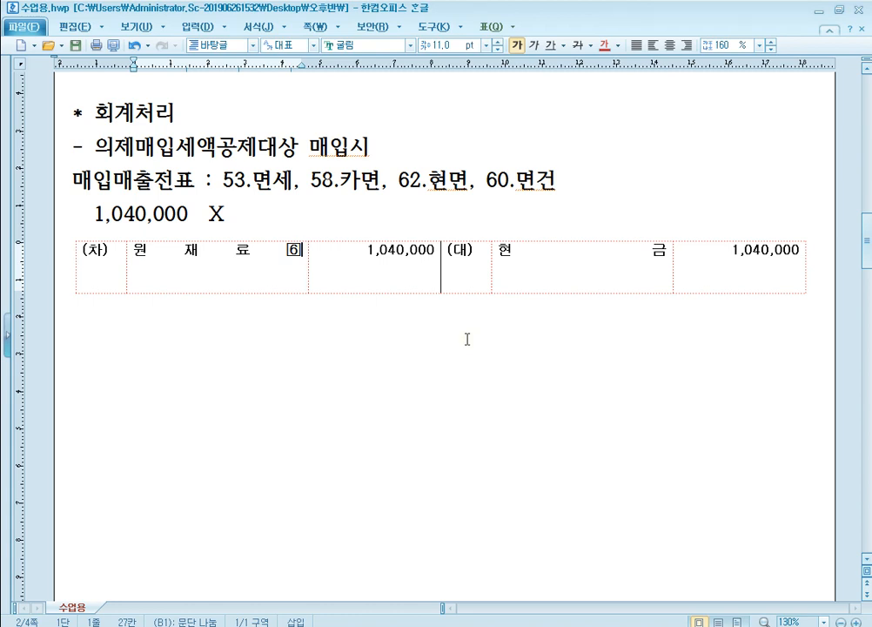
# - Add the sub-item "- 의제매입세액공제 시" below the journal entry table
pyautogui.click(468, 339)
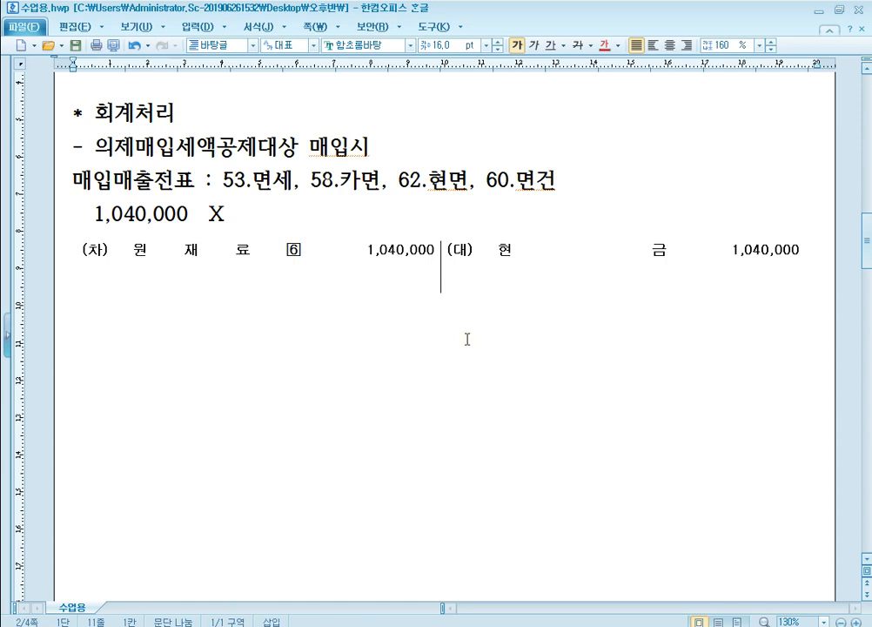
pyautogui.write('- 의제매잆')
pyautogui.write('세액')
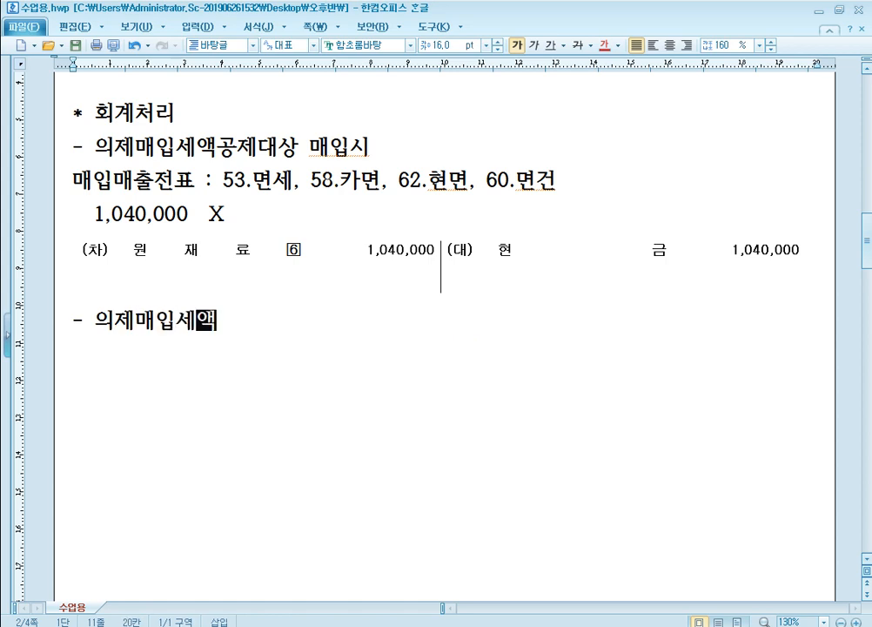
pyautogui.write('공제 시')
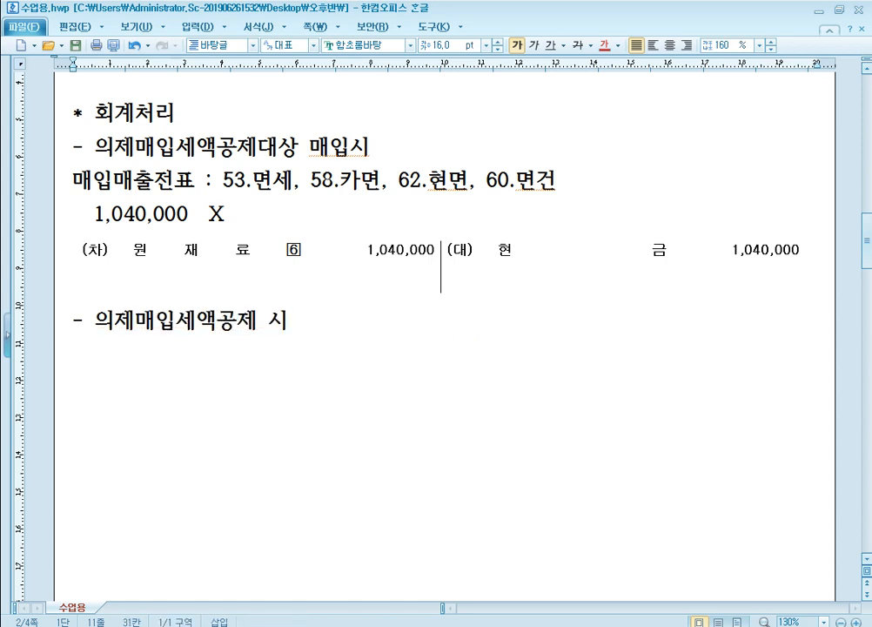
# - Write the indented line "중소제조업 : 공제율 4/104" under the 의제매입세액공제 시 sub-item
pyautogui.press('Return')
pyautogui.write('중소')
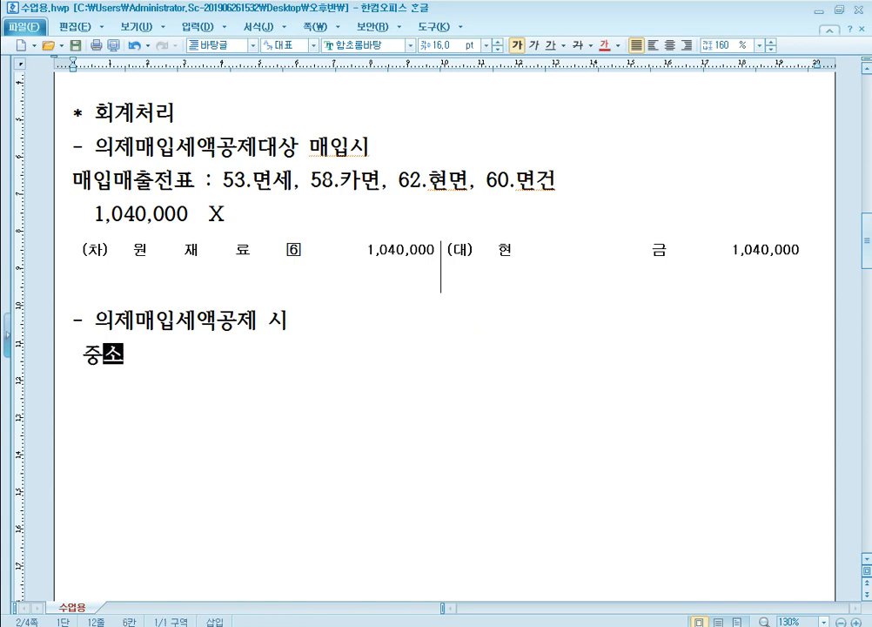
pyautogui.write('제조업')
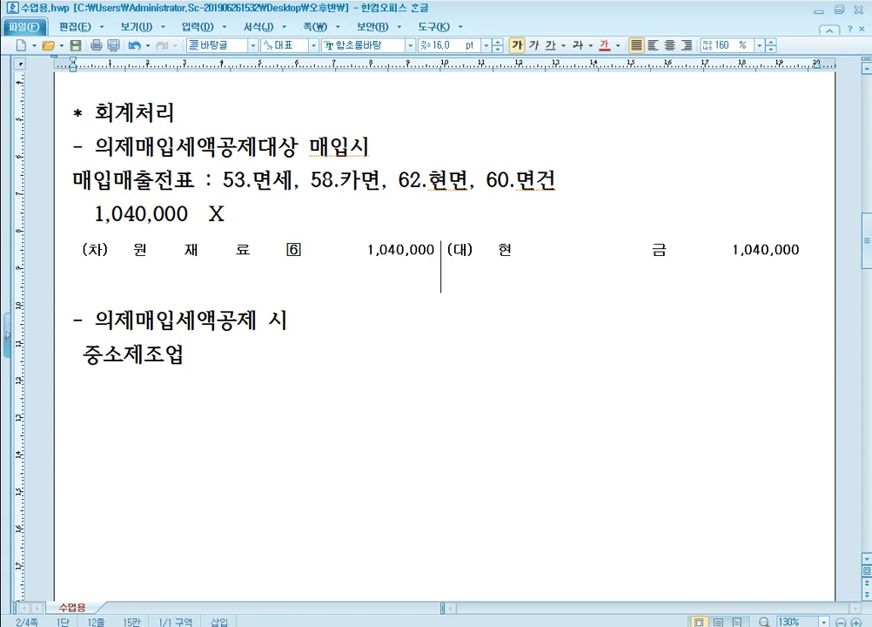
pyautogui.write(' : 공제율 4')
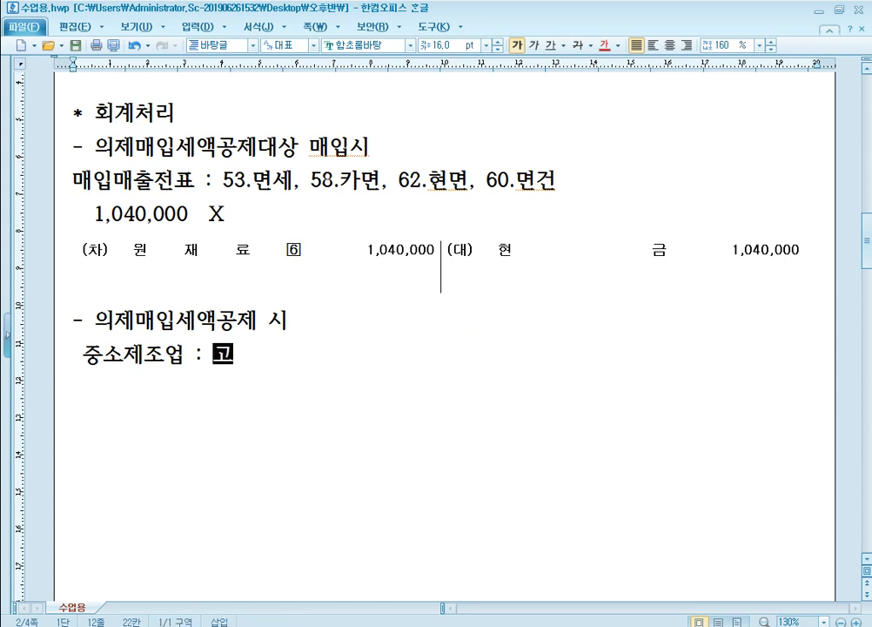
pyautogui.write('/104')
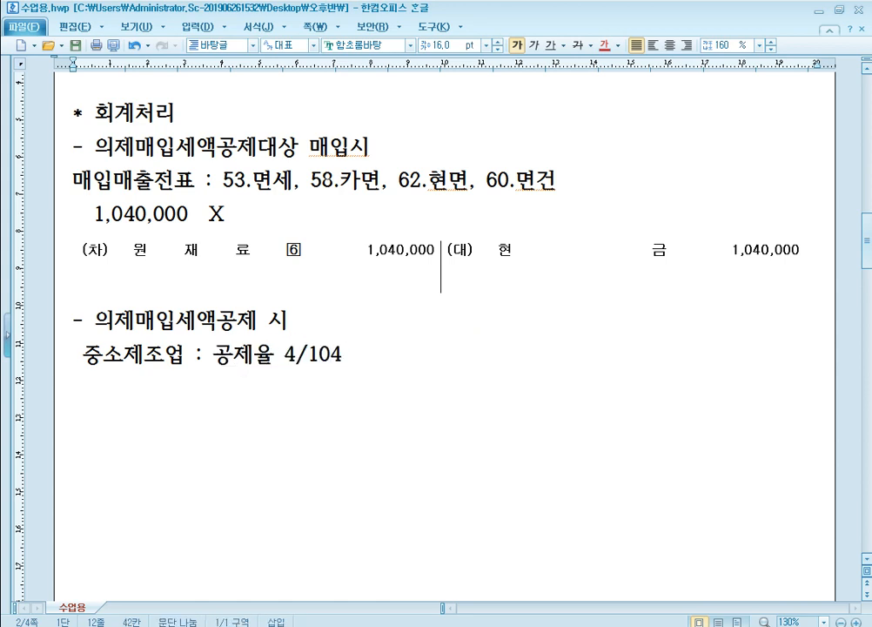
# - Add the calculation line "1,040,000 X 4/104 = 40,000" below the 공제율 line
pyautogui.scroll(-1, 436, 339)
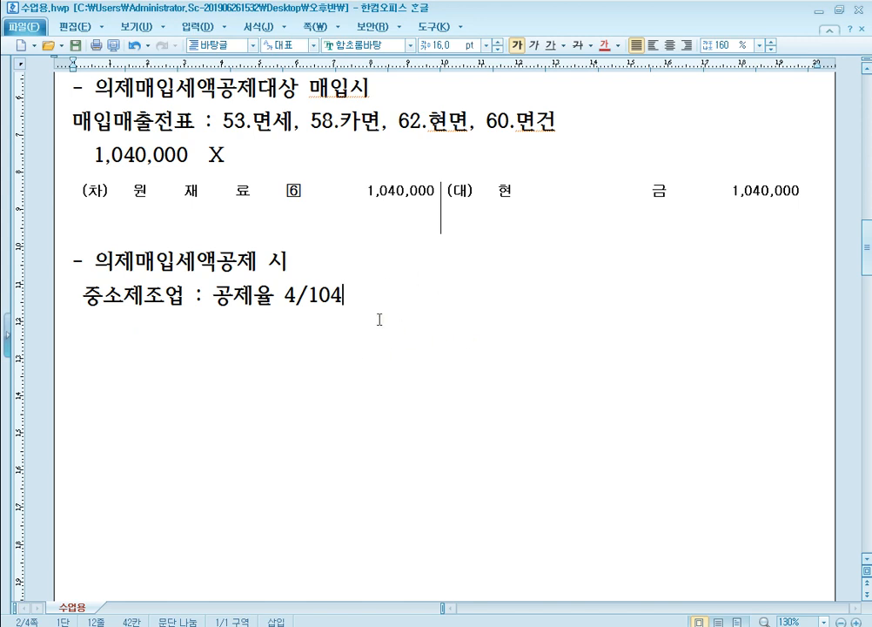
pyautogui.press('Return')
pyautogui.write('1')
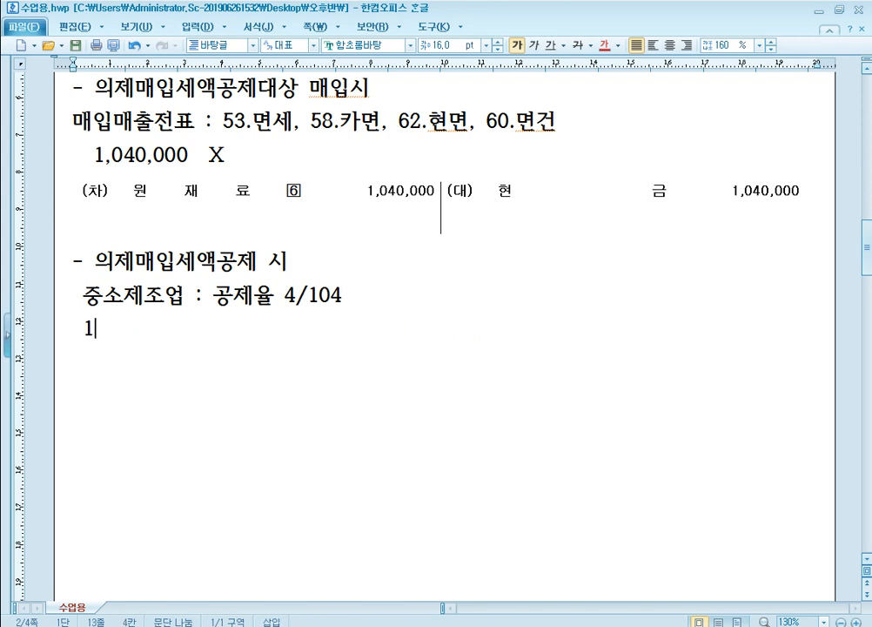
pyautogui.write(',040,00')
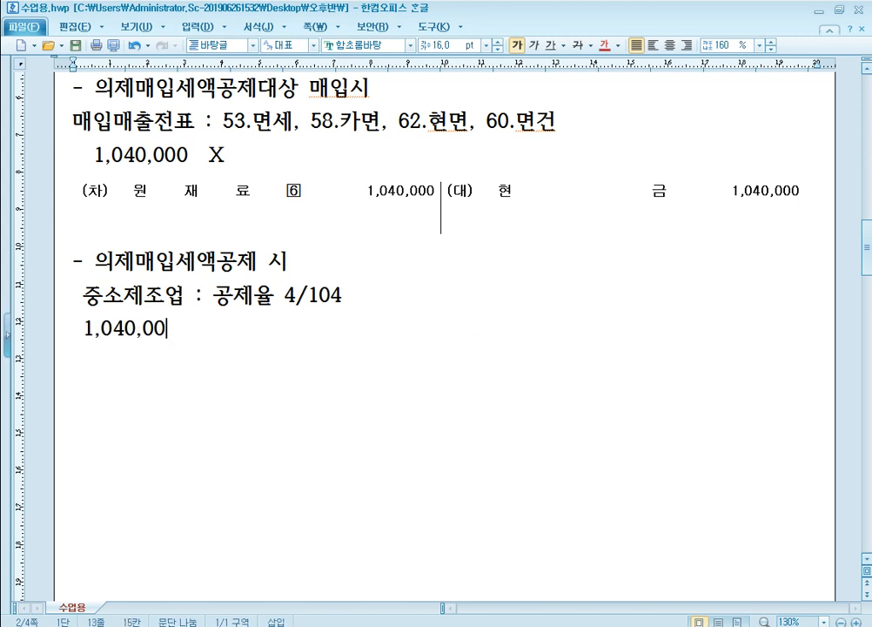
pyautogui.write('0 X 4/104 ')
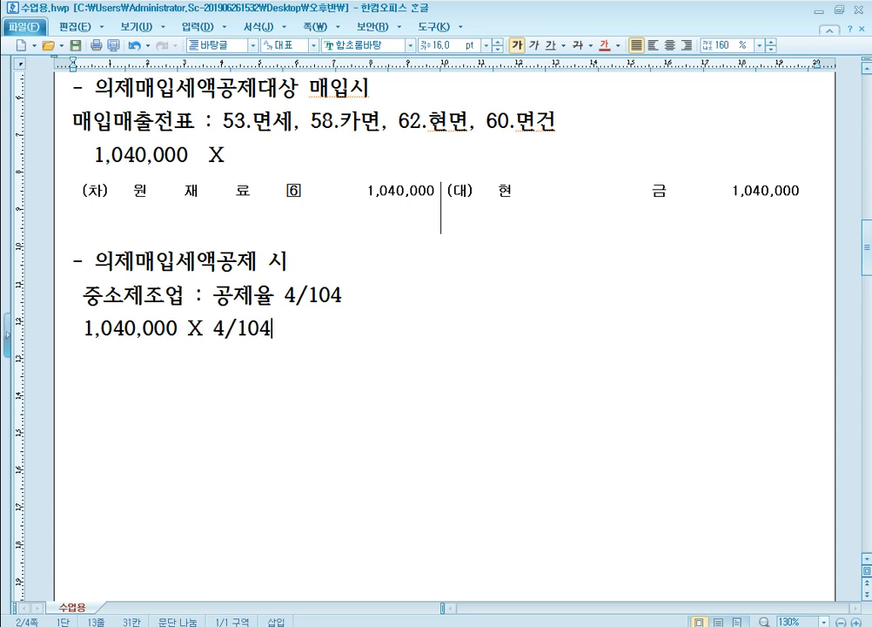
pyautogui.write('= 40,000')
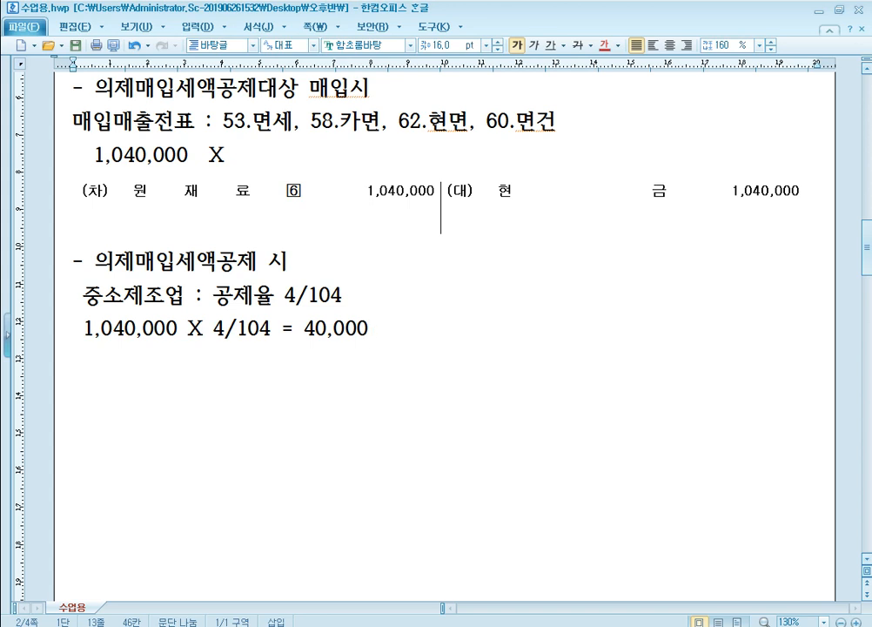
# - Write the line "일반전표" below the calculation and paste an empty (차)/(대) journal entry table beneath it
pyautogui.press('Return')
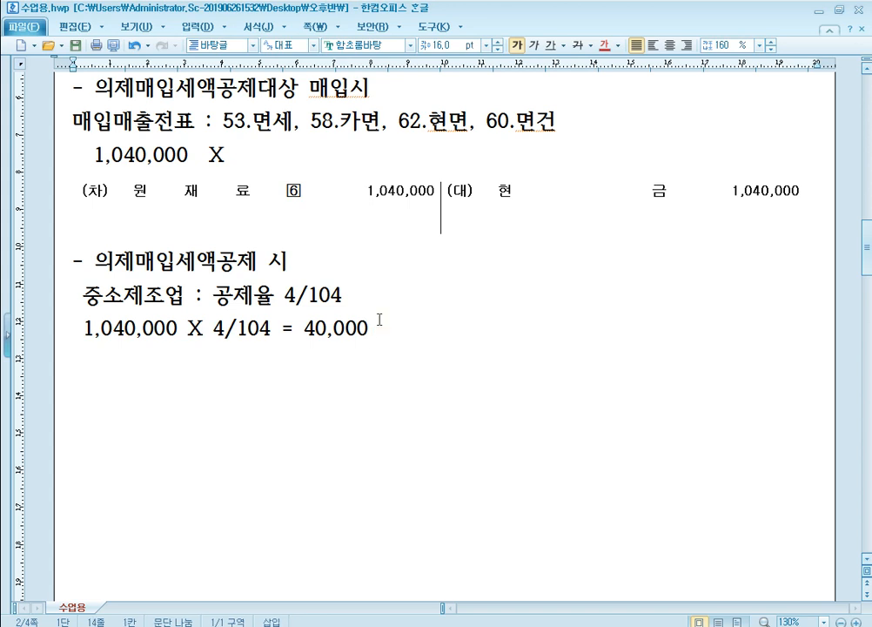
pyautogui.write('dlf')
pyautogui.press('BackSpace')
pyautogui.press('BackSpace')
pyautogui.press('BackSpace')
pyautogui.write('일반전표')
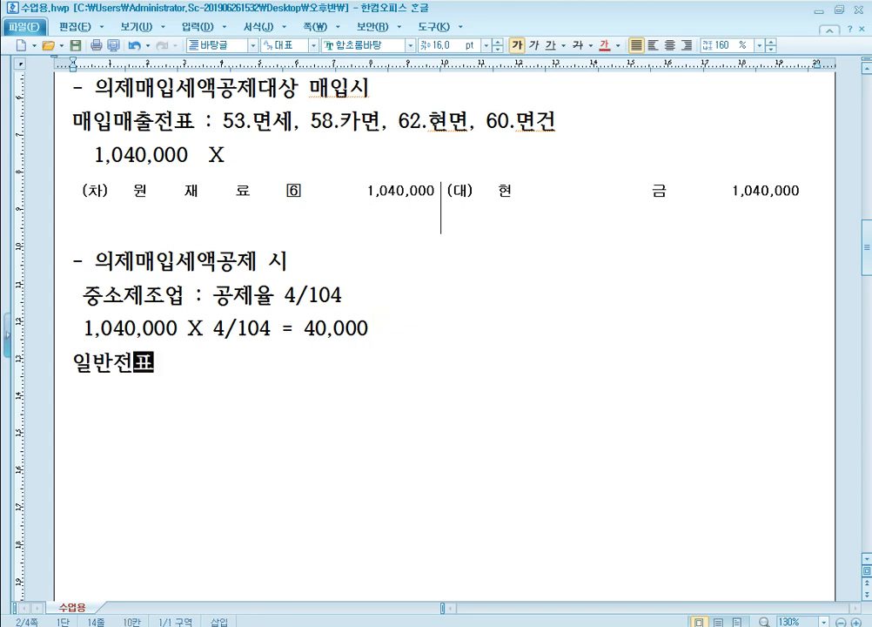
pyautogui.press('Return')
pyautogui.write('(차)\t(대)')
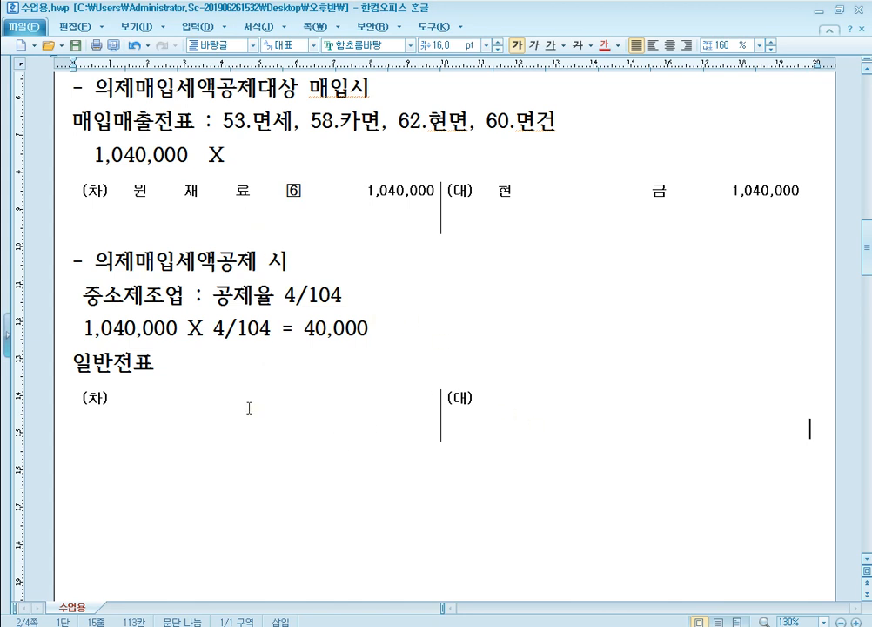
# - Enter 부가세대급금 with the amount 40,000 on the (차) side of the 일반전표 entry
pyautogui.click(217, 409)
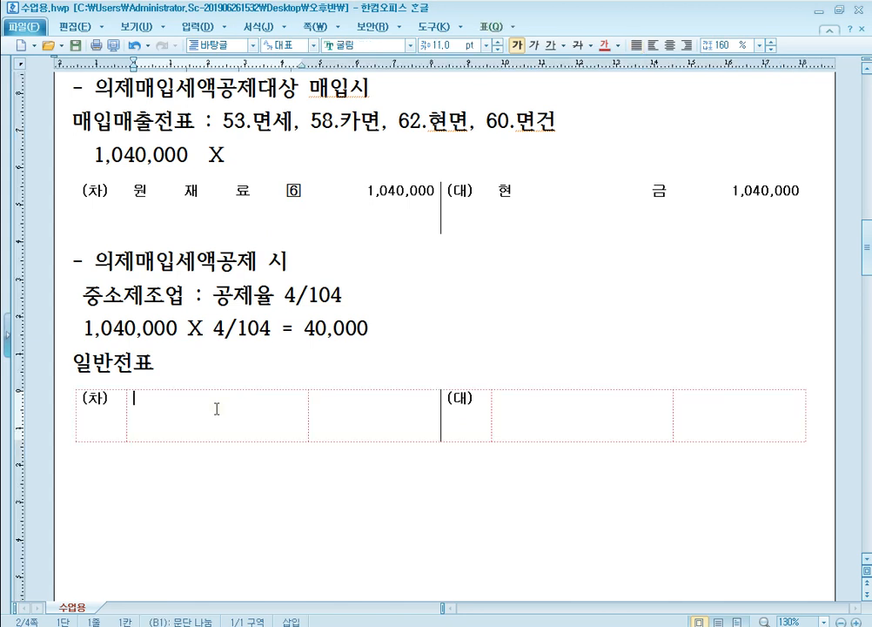
pyautogui.write('부가세대급')
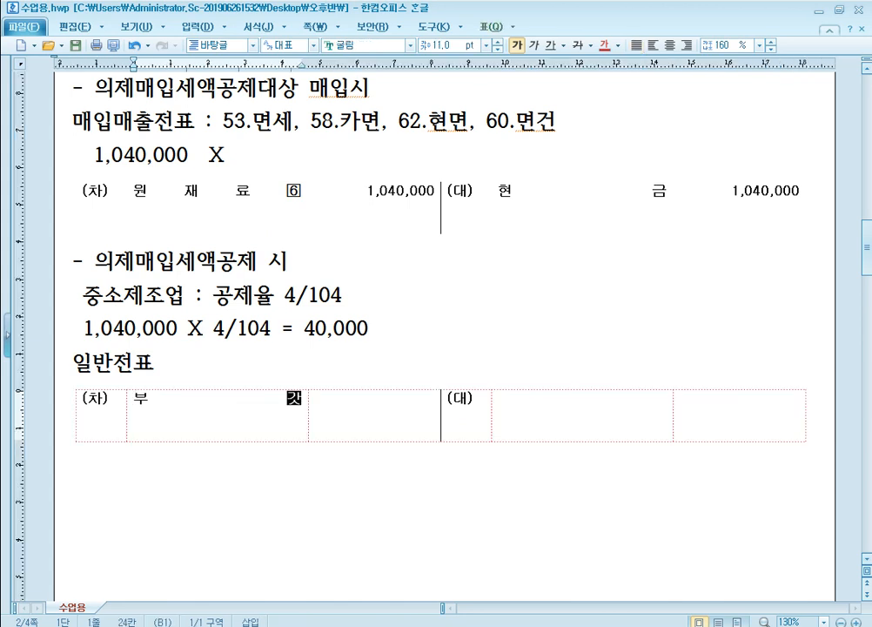
pyautogui.write('금')
pyautogui.press('Tab')
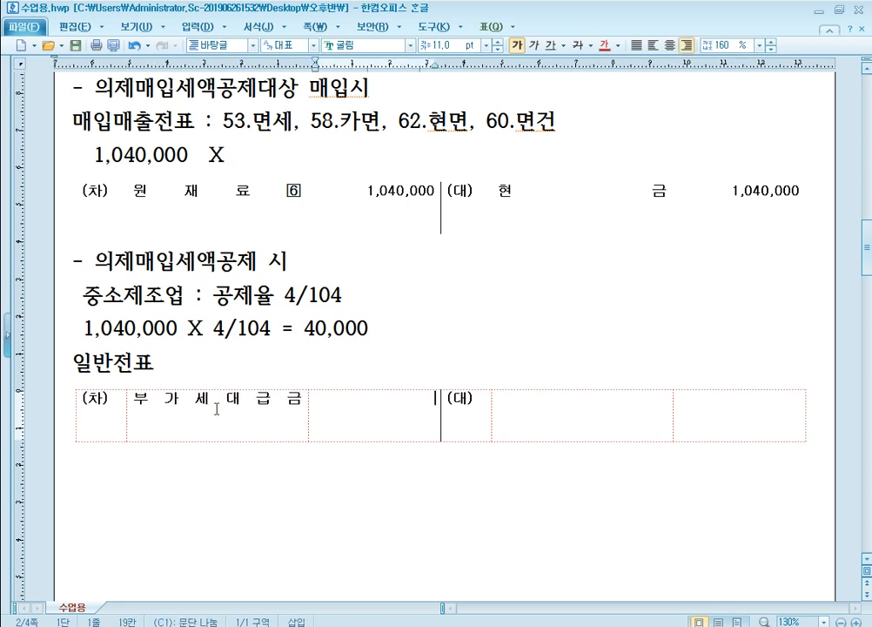
pyautogui.write('40,000')
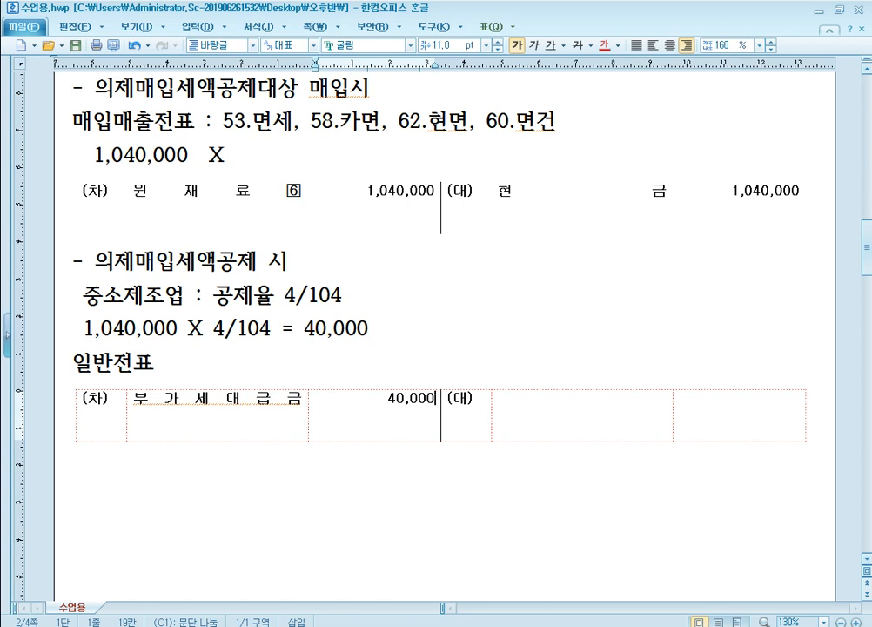
# - Enter 원재료 with the amount 40,000 on the (대) side of the 일반전표 entry
pyautogui.press('Tab')
pyautogui.press('Tab')
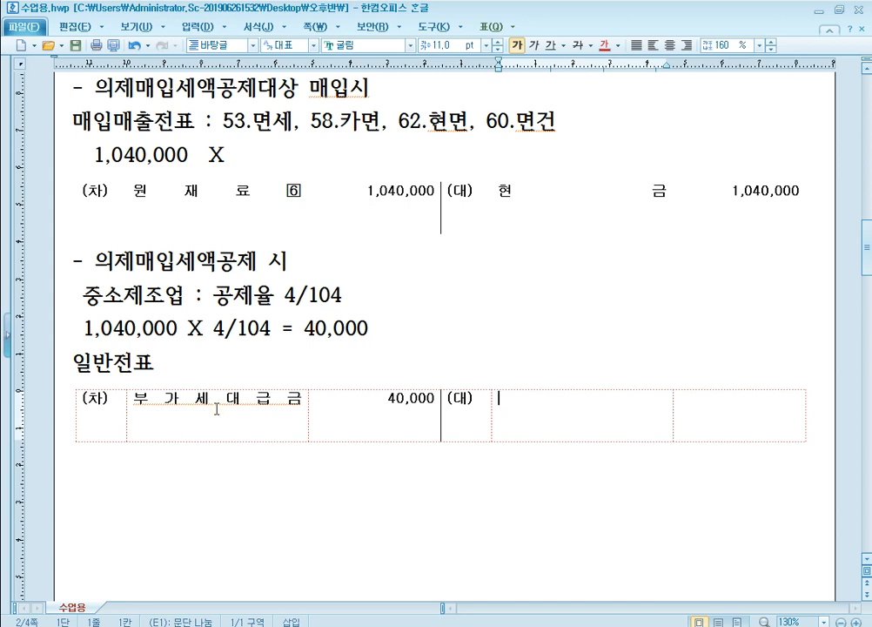
pyautogui.press('Tab')
pyautogui.write('원          재          료')
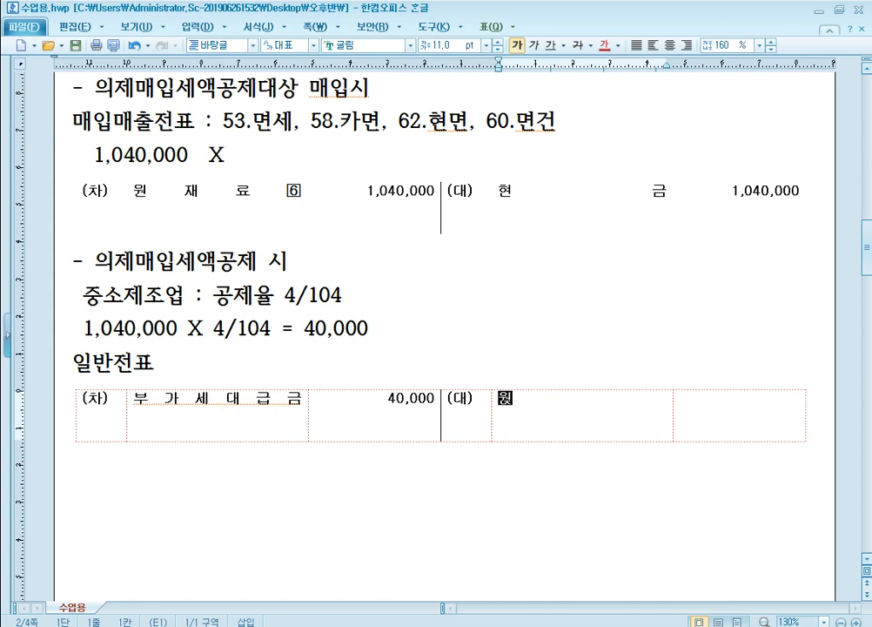
pyautogui.click(217, 408)
pyautogui.press('Tab')
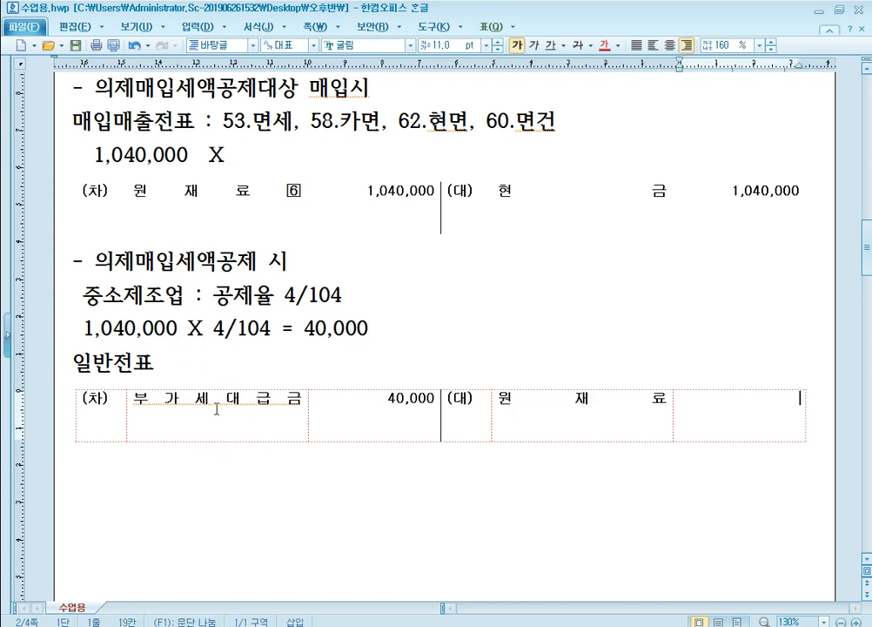
pyautogui.write('40,000')
# - Insert the boxed 8 symbol from the character map after 원재료 on the (대) side, and return the cursor to the body text below the table
pyautogui.hotkey('shift', 'Tab')
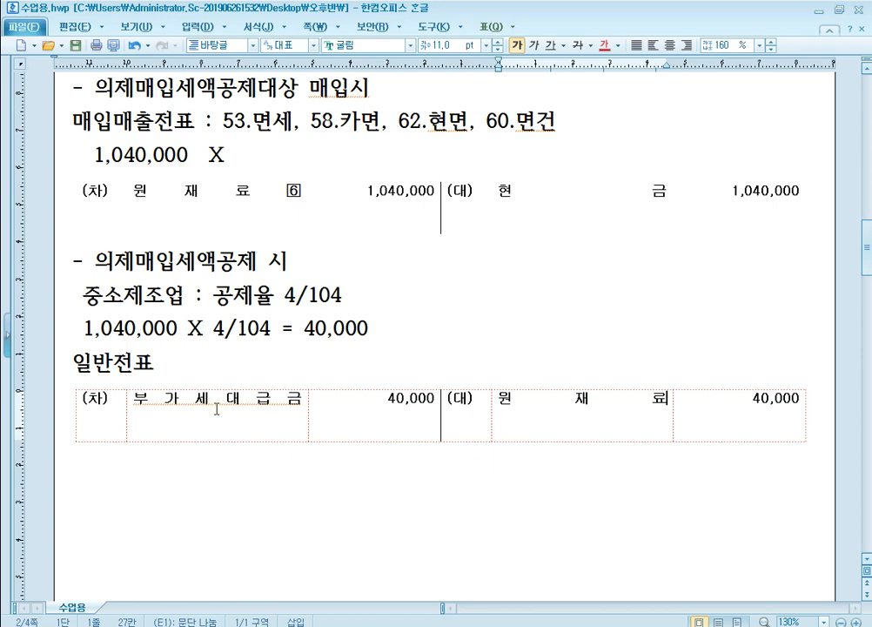
pyautogui.hotkey('ctrl', 'F10')
pyautogui.press('Right')
pyautogui.press('Right')
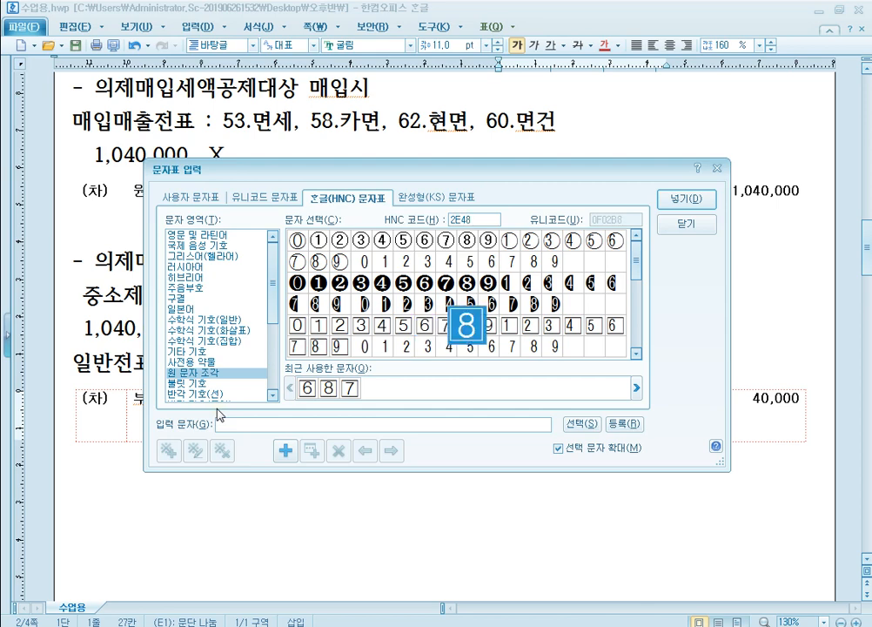
pyautogui.press('Return')
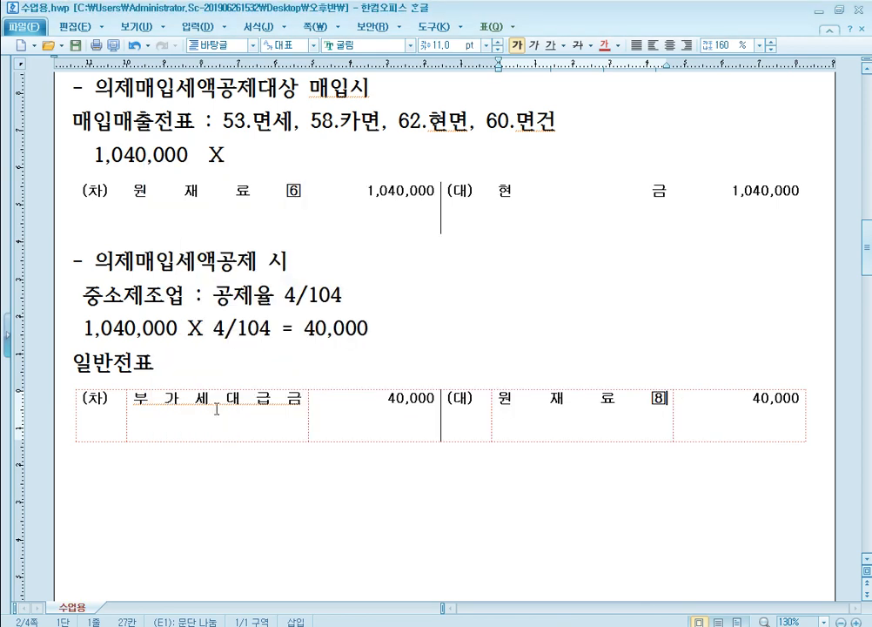
pyautogui.hotkey('shift', 'Escape')
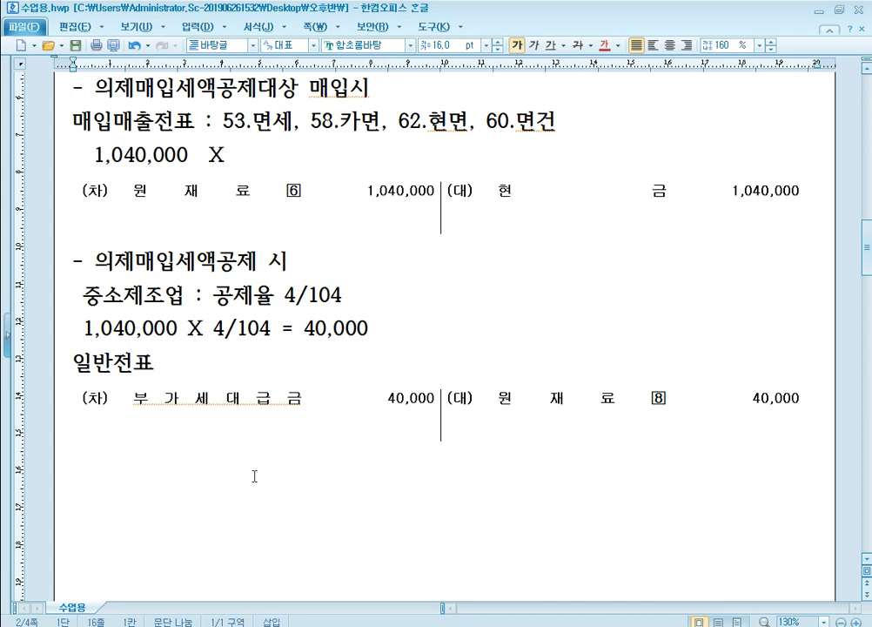
pyautogui.click(296, 508)
pyautogui.scroll(-1, 341, 476)
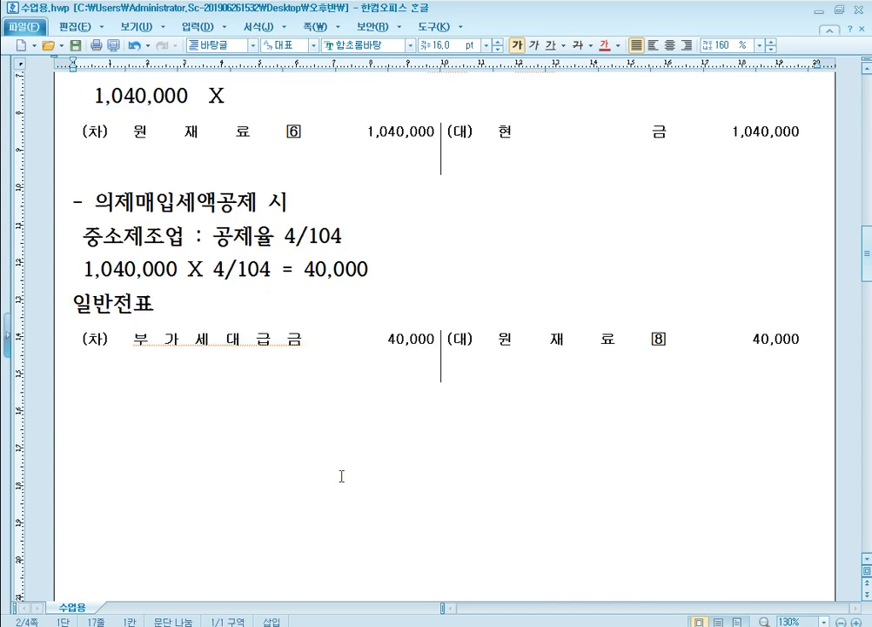
# - Write the heading "** 전산세무회계 시험" below the 일반전표 entry table and start a new line
pyautogui.write('* * 전산세')
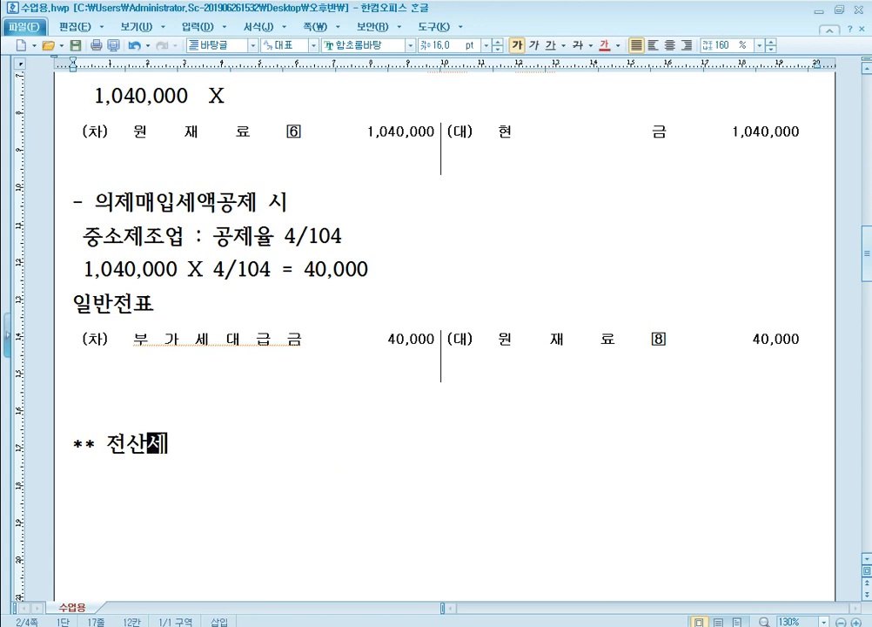
pyautogui.write('무회계')
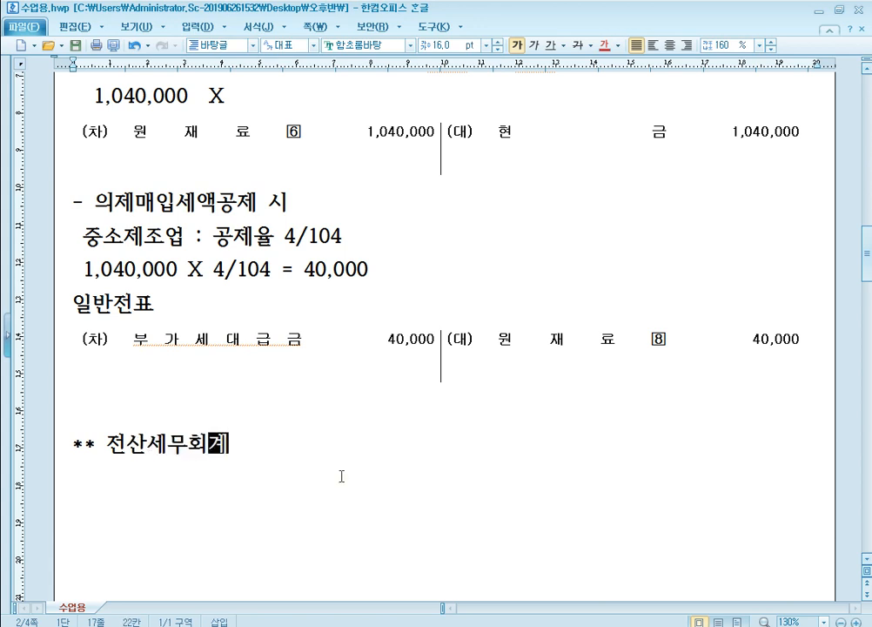
pyautogui.write(' 시험')
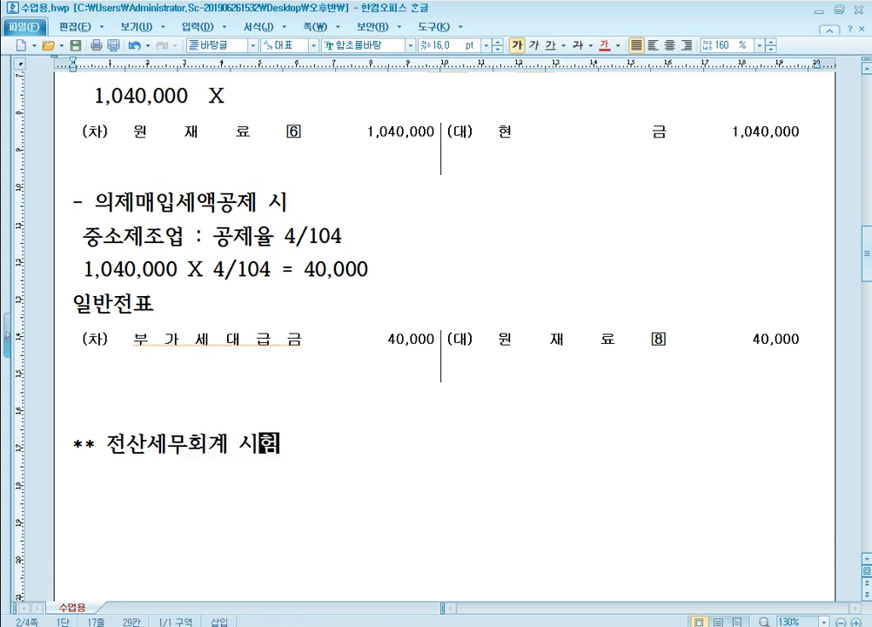
pyautogui.press('Return')
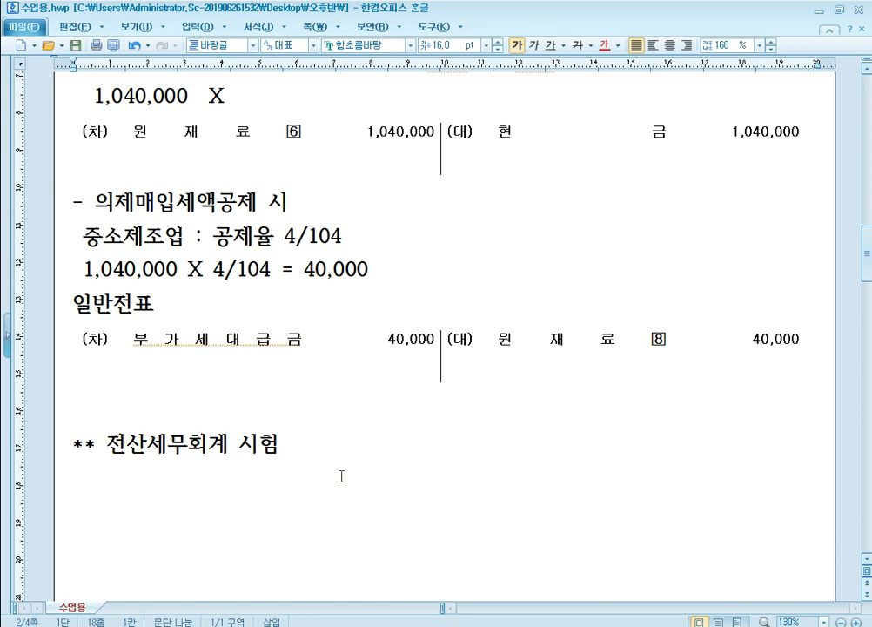
# - Write the line "- 의제매입세액공제대상 매입시 : 매입매출전표 의제류매입 탭" under the exam heading and start a new line
pyautogui.write('- 의제매이')
pyautogui.write('ㅂ세액공')
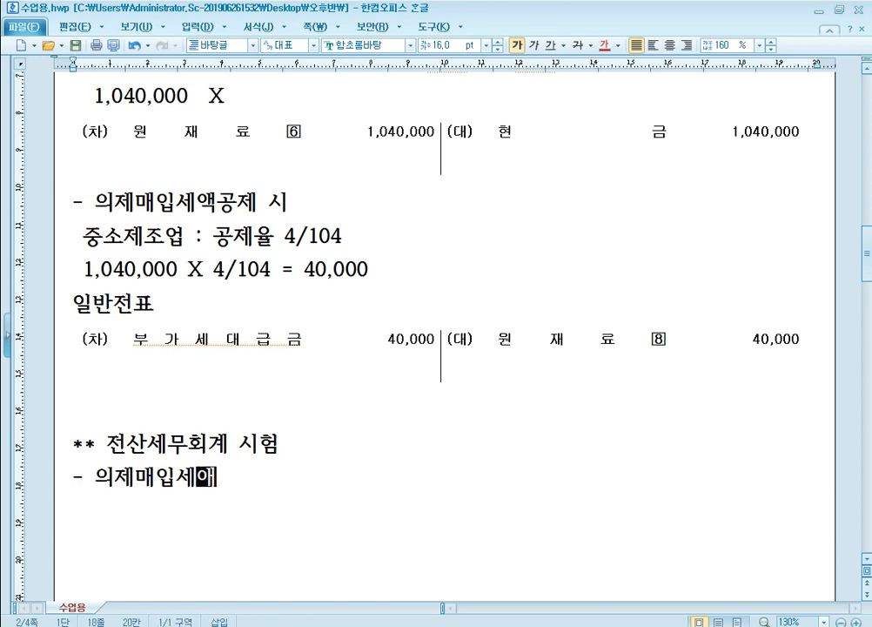
pyautogui.write('제대상 매입시')
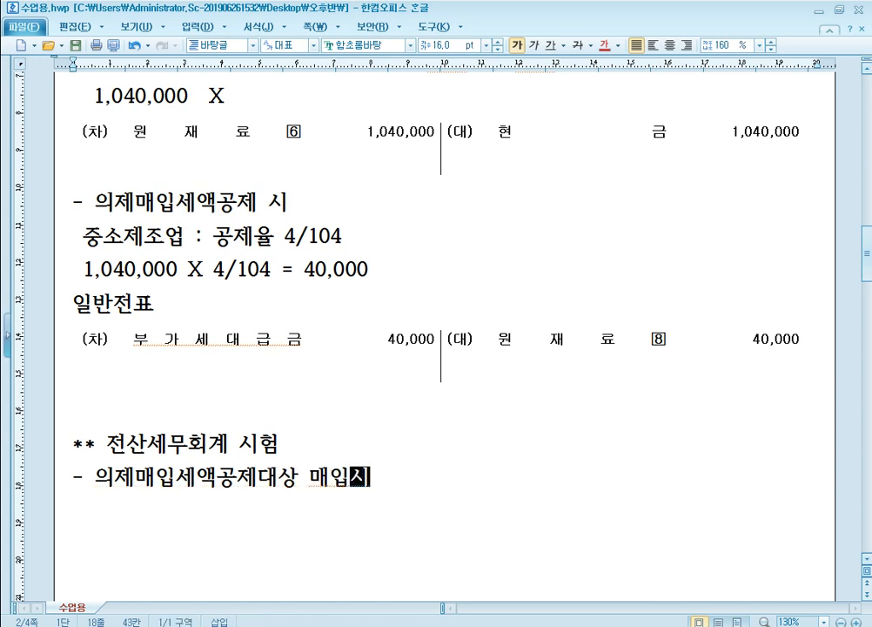
pyautogui.write(' :')
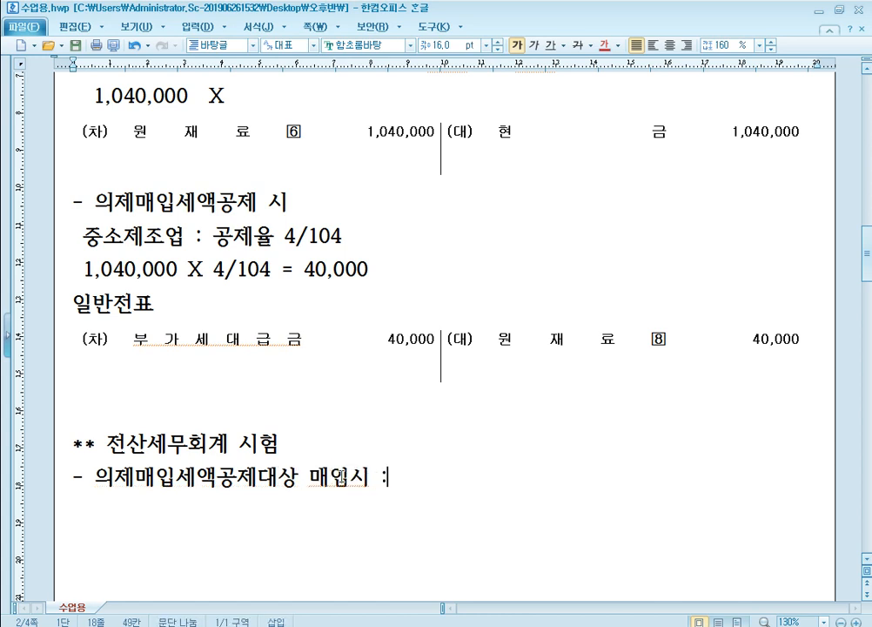
pyautogui.write(' 매입매출저ㄴ표 의제류매')
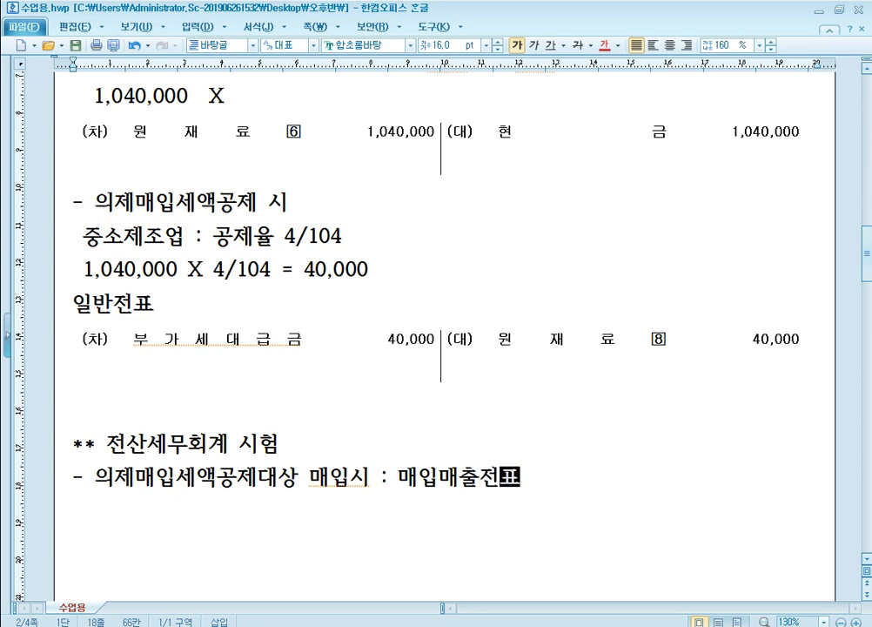
pyautogui.write('입 탭')
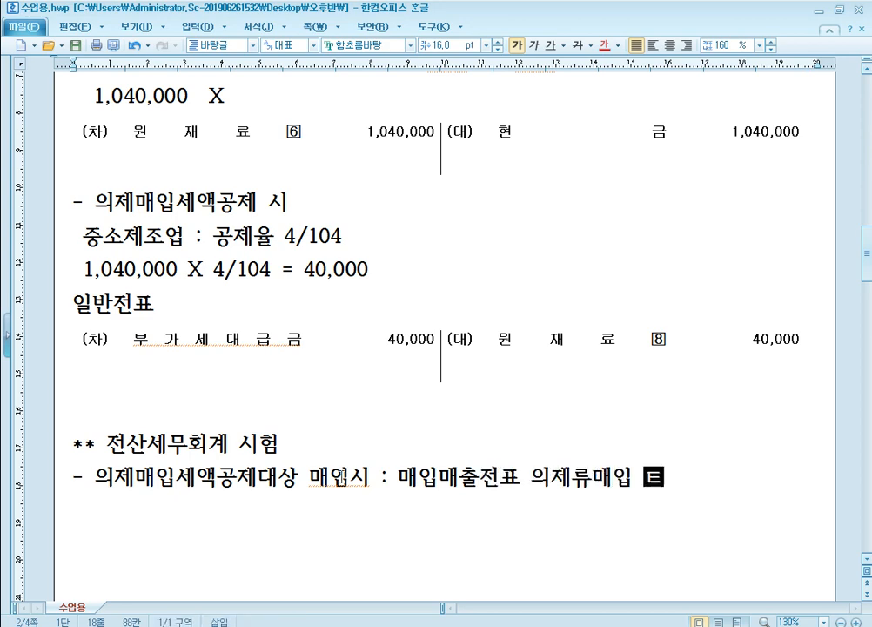
pyautogui.scroll(-3, 403, 486)
pyautogui.scroll(-2, 403, 486)
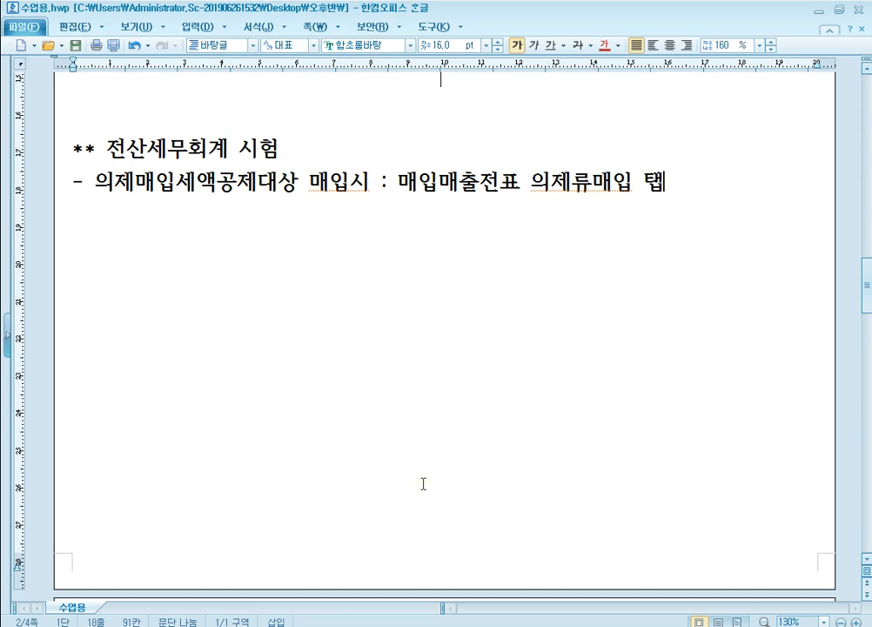
pyautogui.press('Return')
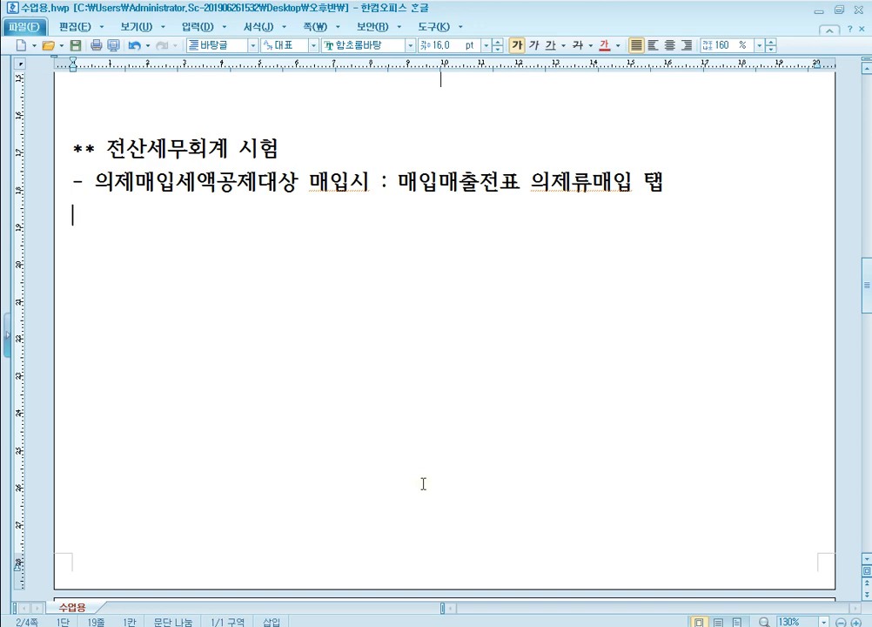
# - Copy "53.면세, 58.카면, 62.현면, 60.면건" from the 회계처리 section onto the new line and add "1,040,000 X" after it
pyautogui.scroll(8, 249, 228)
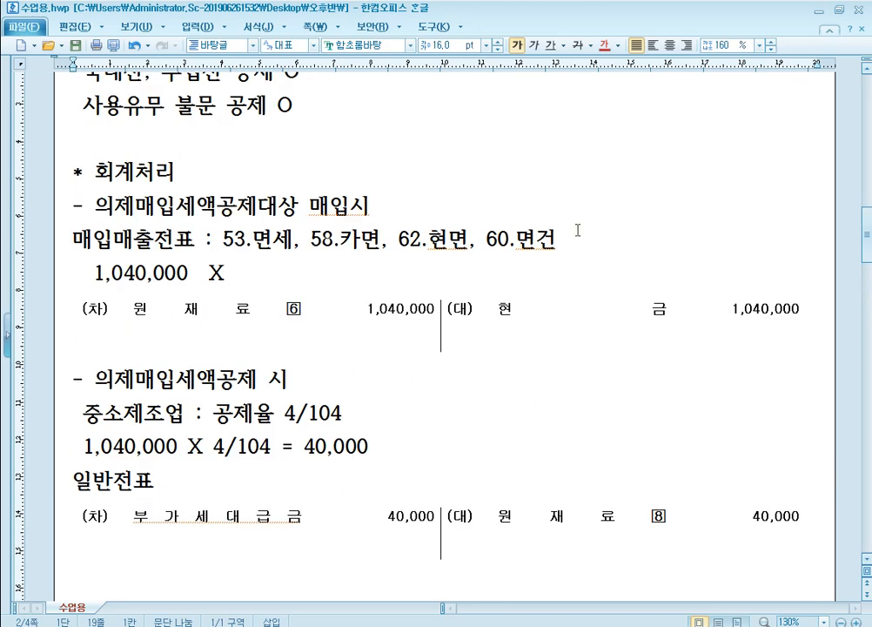
pyautogui.moveTo(578, 229); pyautogui.dragTo(224, 240)
pyautogui.hotkey('ctrl', 'c')
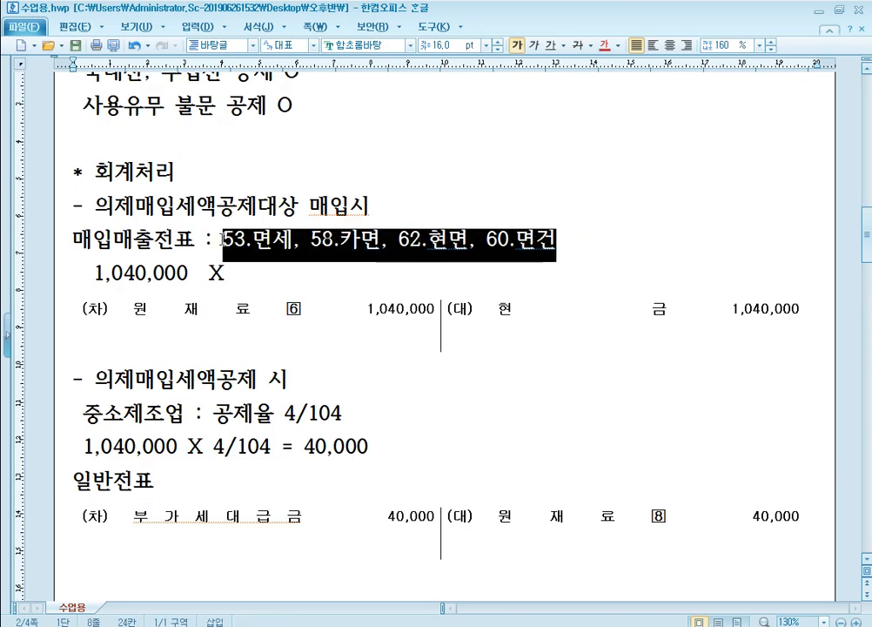
pyautogui.scroll(-6, 327, 296)
pyautogui.click(327, 335)
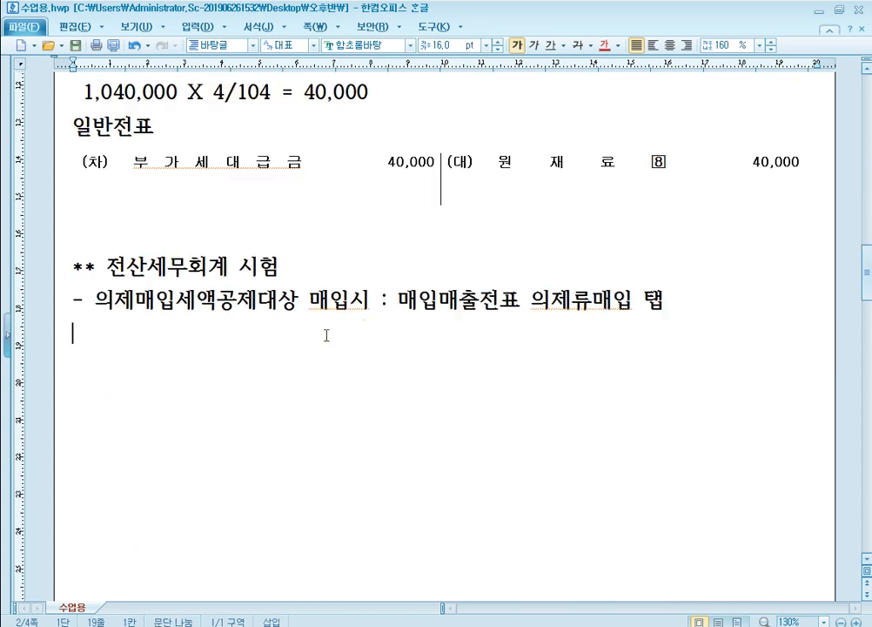
pyautogui.hotkey('ctrl', 'v')
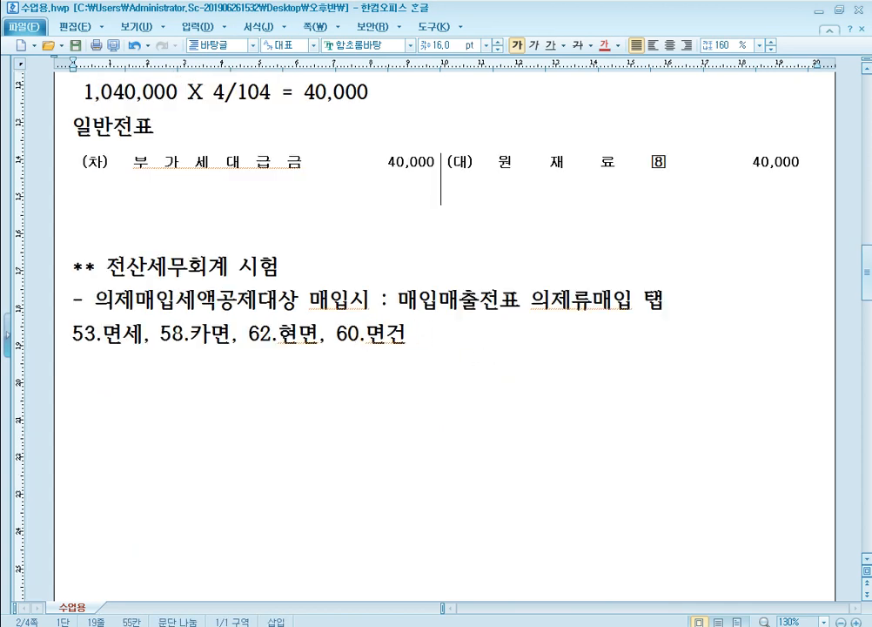
pyautogui.write('1,040,000   X')
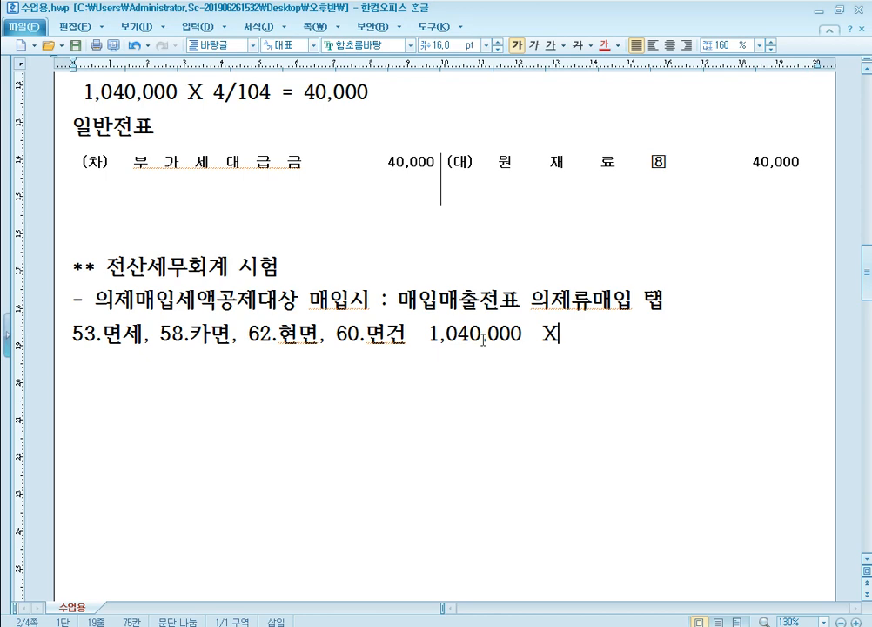
pyautogui.press('Return')
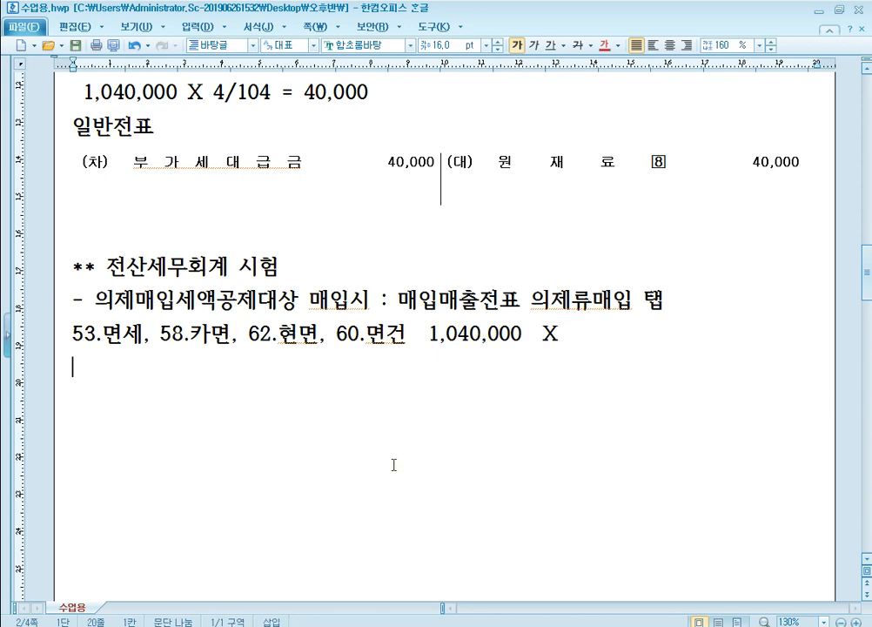
# - Copy the empty (차)/(대) journal entry table from page 3 and paste it below the "1,040,000 X" line of the exam section
pyautogui.scroll(-10, 346, 431)
pyautogui.click(252, 370)
pyautogui.click(261, 366)
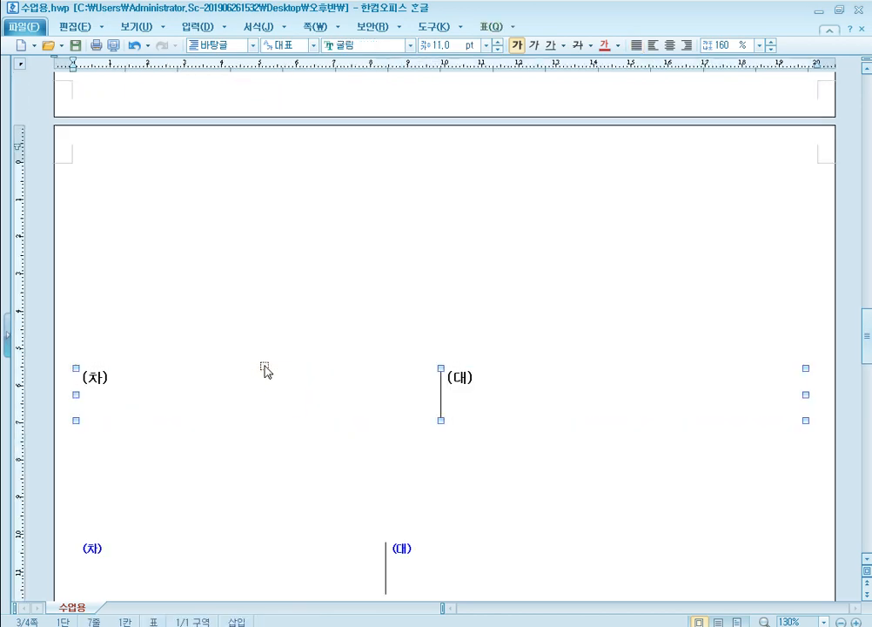
pyautogui.scroll(8, 258, 314)
pyautogui.click(200, 315)
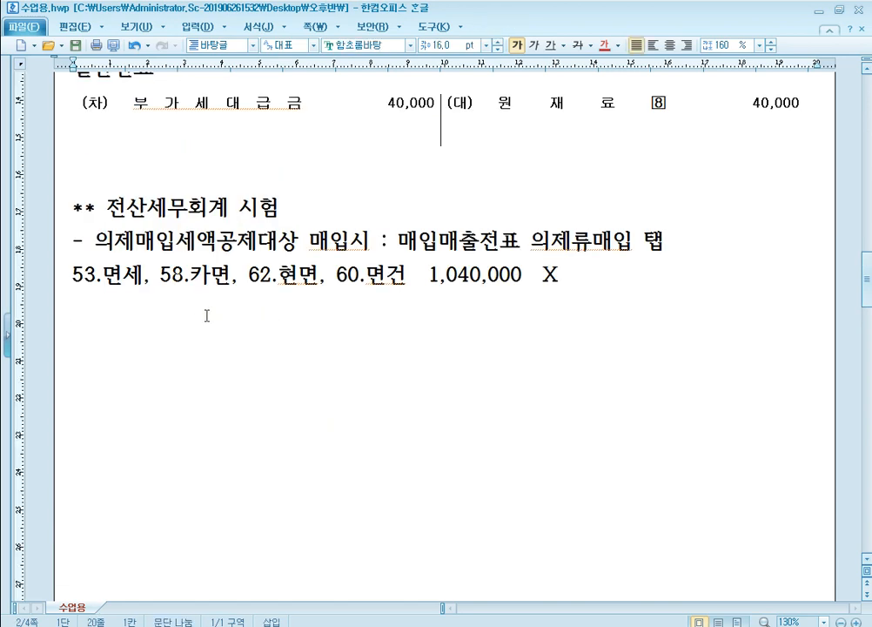
pyautogui.hotkey('ctrl', 'v')
# - Color the words "의제류매입 탭" red in the exam section's purchase line
pyautogui.moveTo(531, 244); pyautogui.dragTo(663, 248)
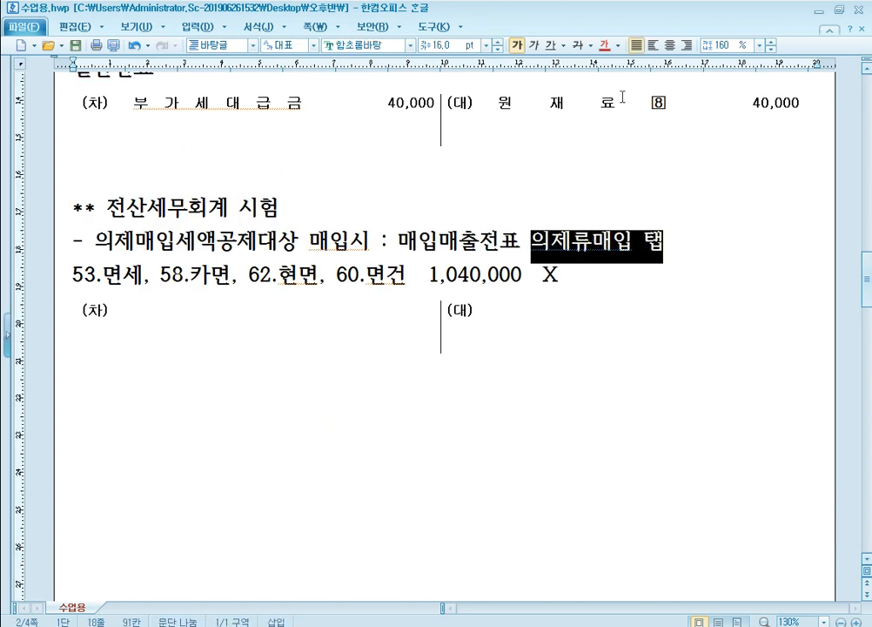
pyautogui.click(604, 45)
pyautogui.click(228, 321)
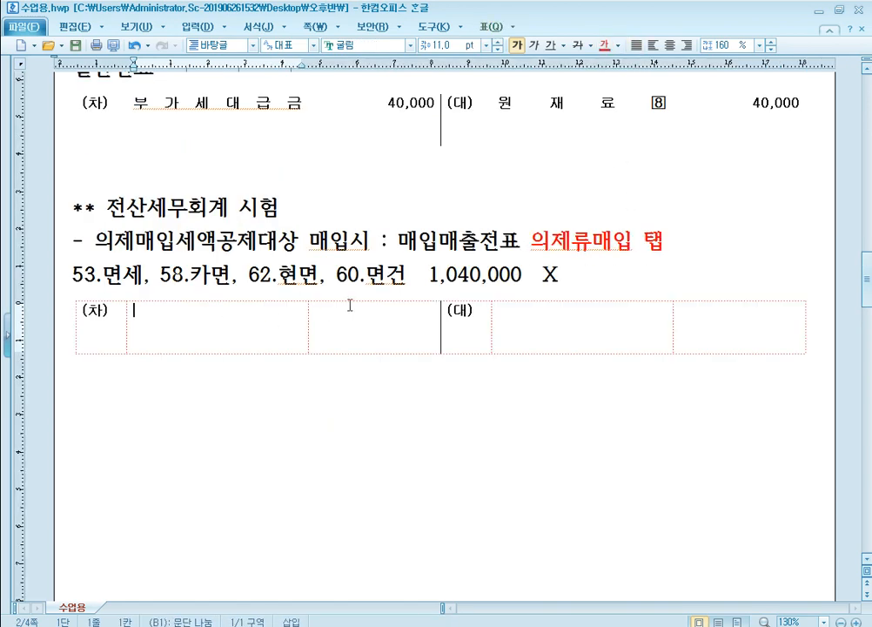
pyautogui.click(499, 275)
# - Enter 원재료 with the amount 1,000,000 on the (차) side of the exam section's entry table
pyautogui.click(277, 324)
pyautogui.write('dn')
pyautogui.press('BackSpace')
pyautogui.press('BackSpace')
pyautogui.press('Hangul')
pyautogui.write('원재료')
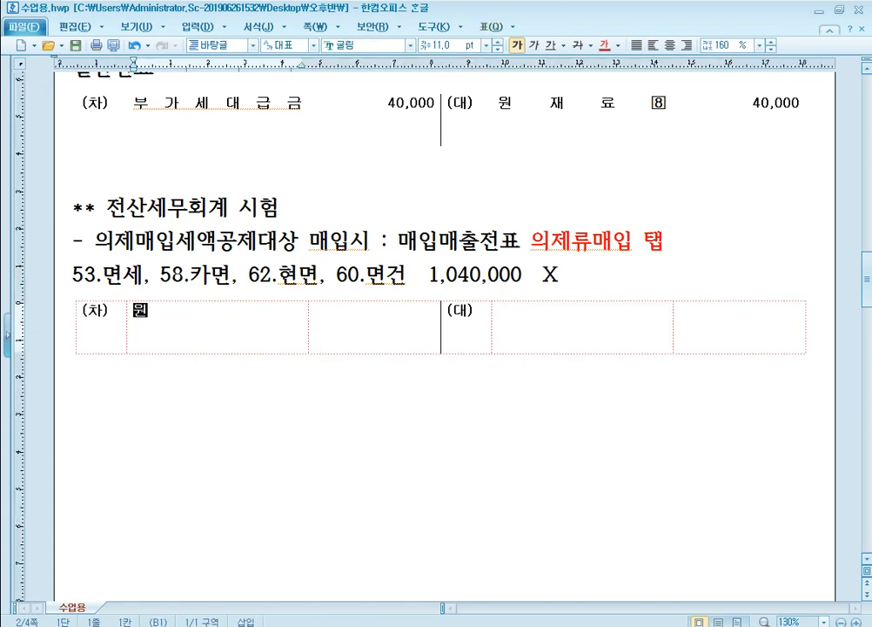
pyautogui.click(321, 347)
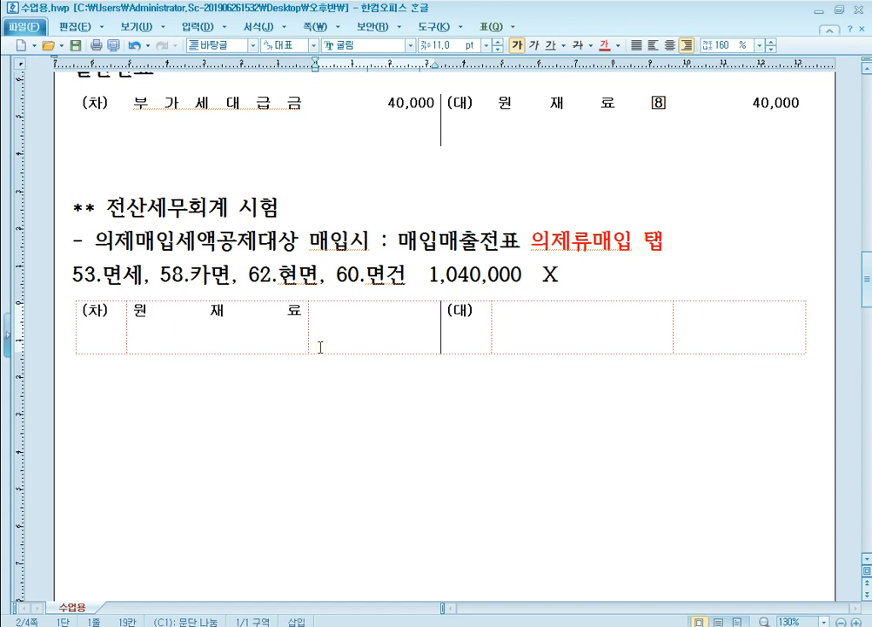
pyautogui.write('1,000,000')
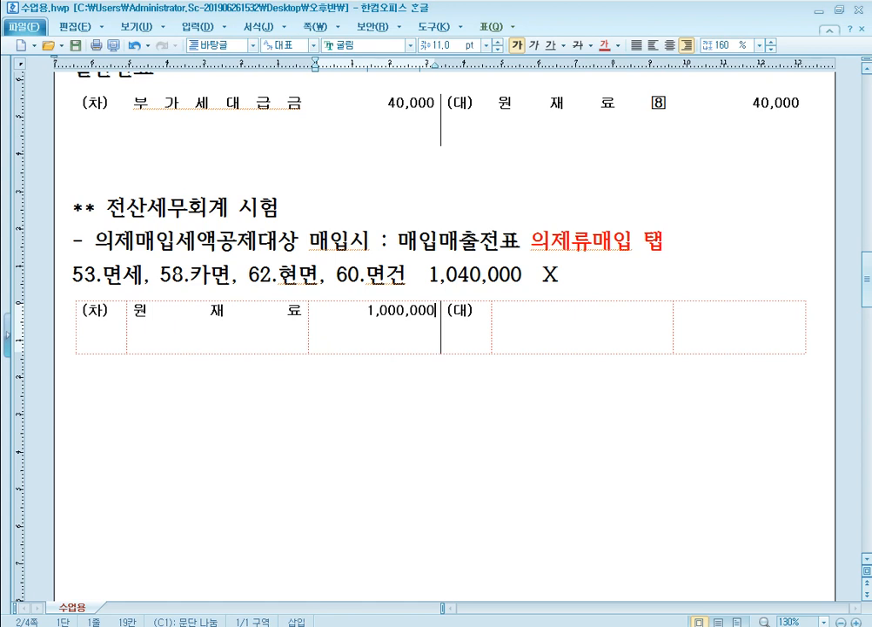
# - Add 부가세대급금 with the amount 40,000 as the second line on the (차) side
pyautogui.write('40,000')
pyautogui.hotkey('shift', 'Tab')
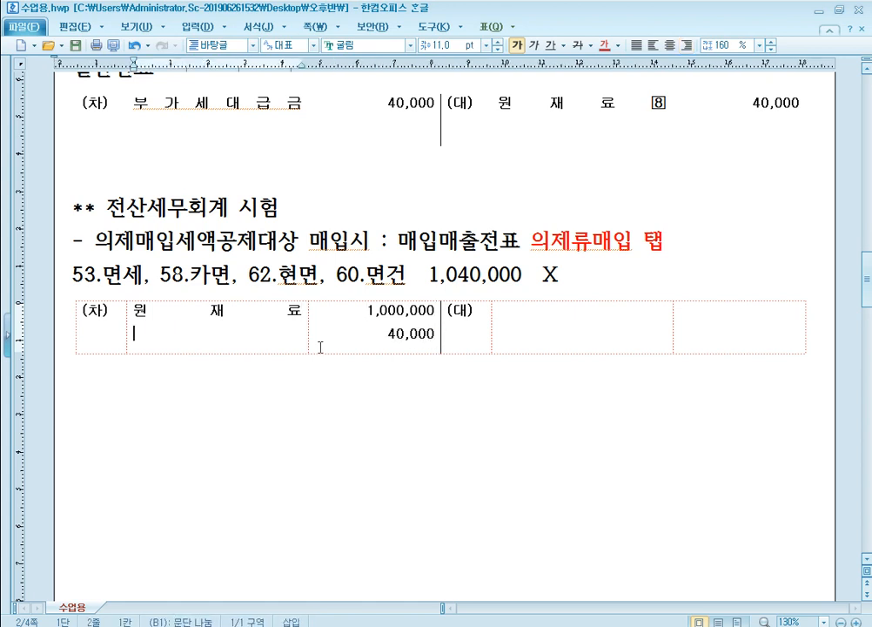
pyautogui.write('부가세')
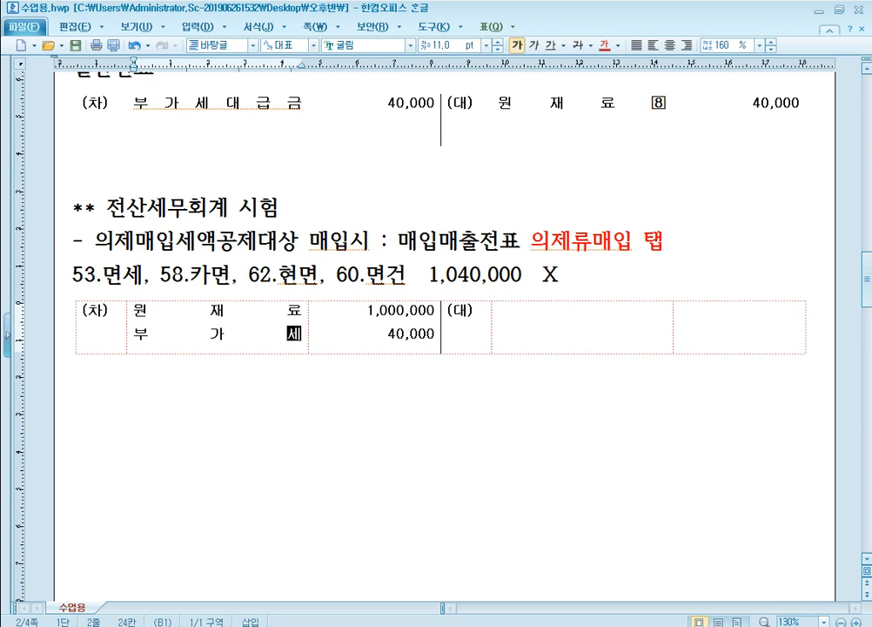
pyautogui.write('대급금')
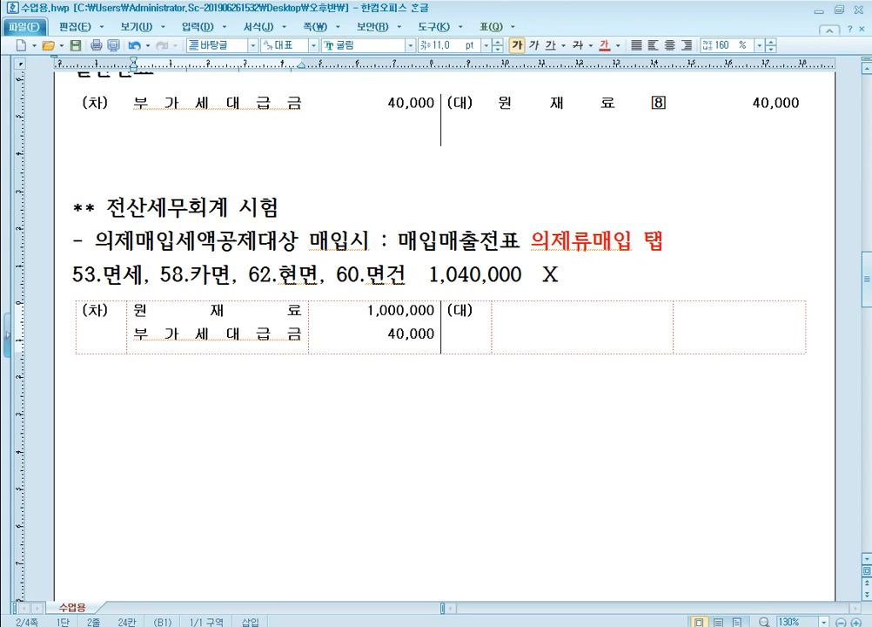
# - Enter 현금 with the amount 1,040,000 on the (대) side of the exam section's entry
pyautogui.click(566, 331)
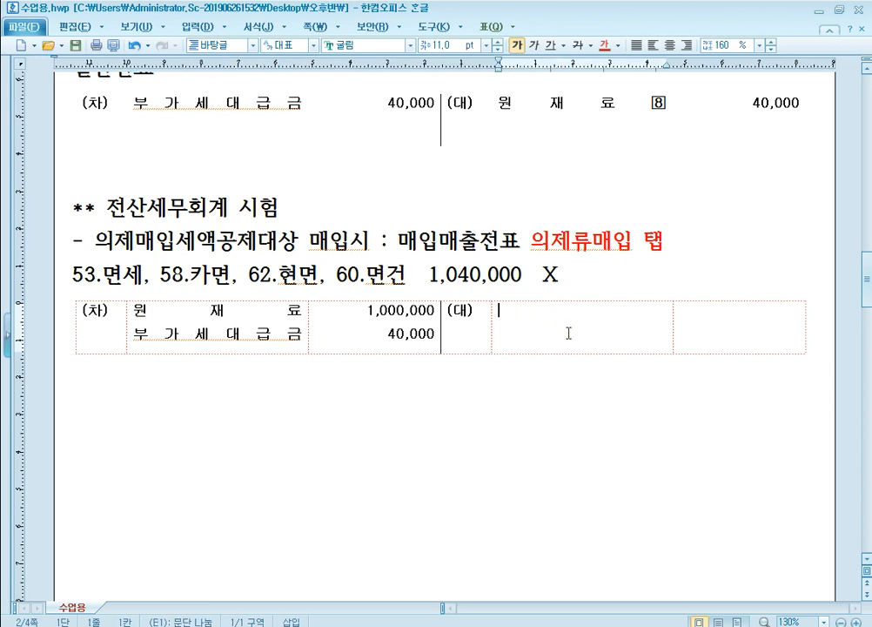
pyautogui.write('현금')
pyautogui.press('Tab')
pyautogui.write('1,040,000')
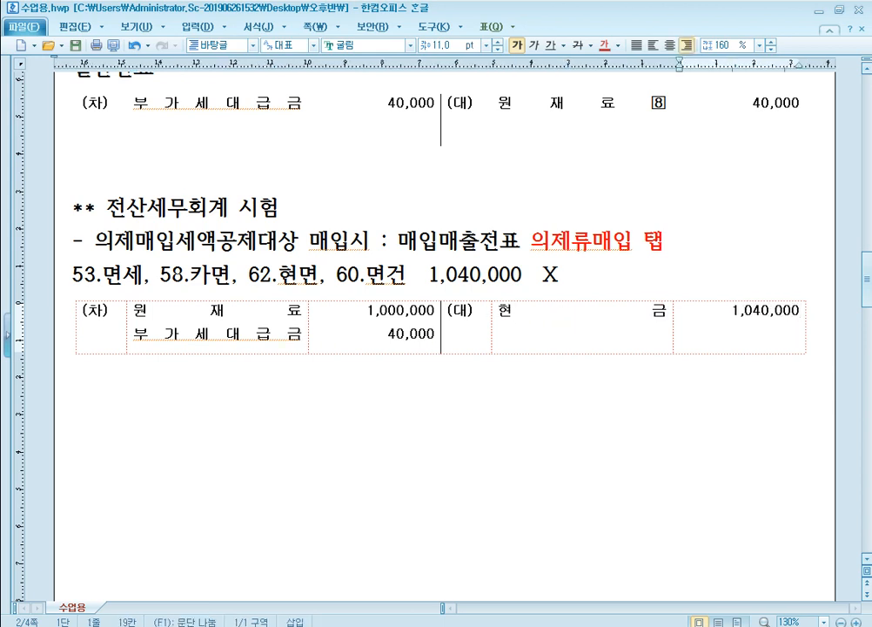
# - Insert the boxed 6 symbol from the character map after 원재료 on the (차) side, and return the cursor to the body text below the table
pyautogui.click(307, 334)
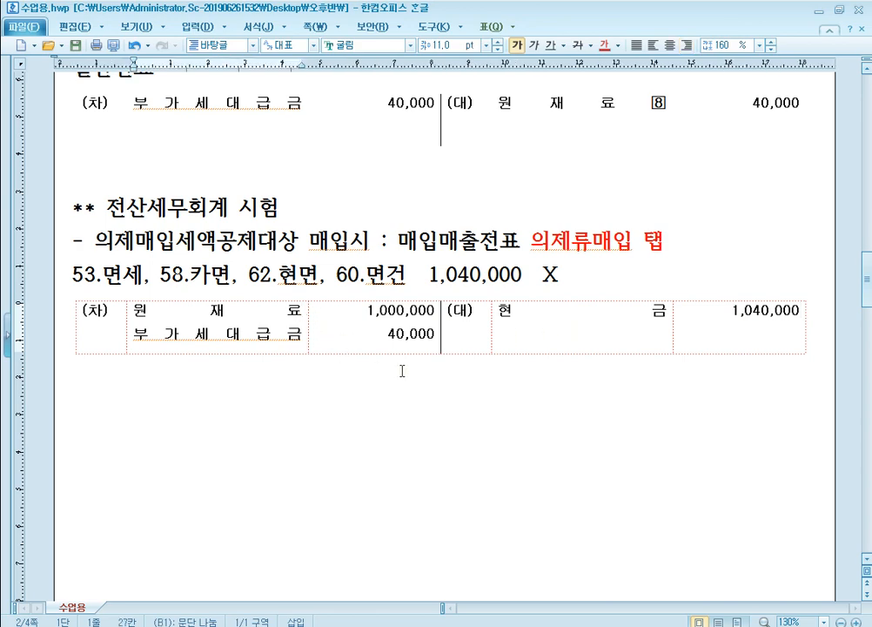
pyautogui.hotkey('ctrl', 'F10')
pyautogui.press('Left')
pyautogui.press('Left')
pyautogui.press('Return')
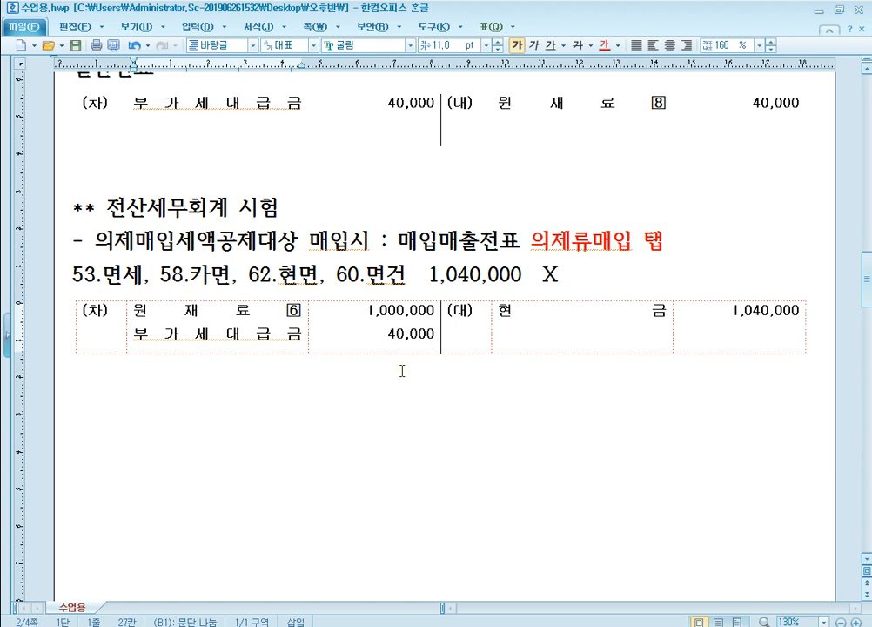
pyautogui.click(400, 376)
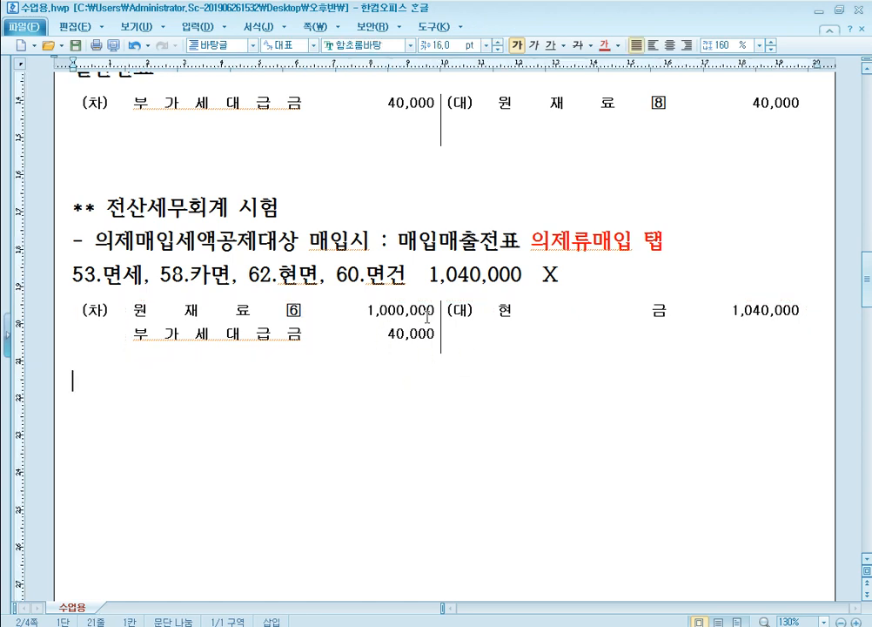
pyautogui.scroll(5, 447, 351)
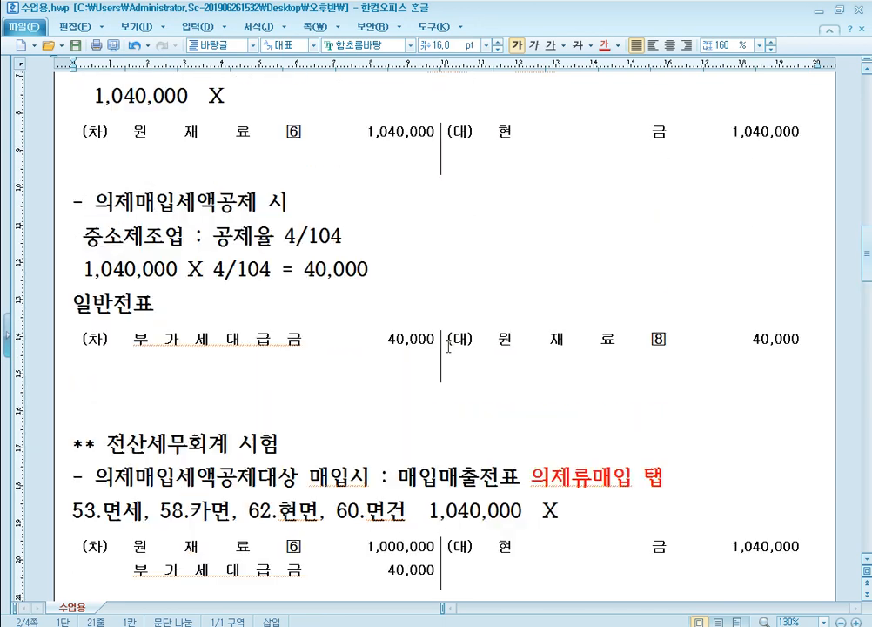
pyautogui.click(332, 134)
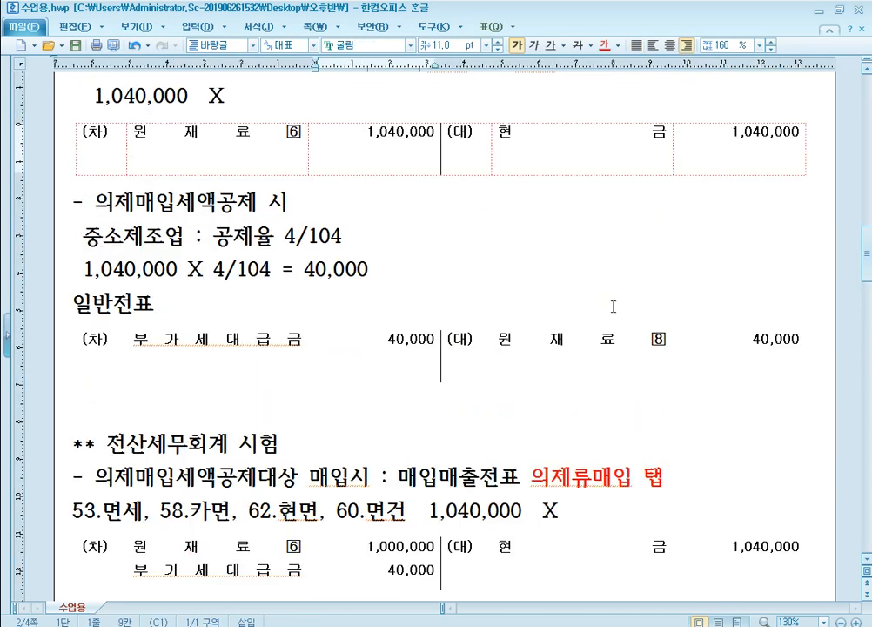
pyautogui.click(414, 349)
pyautogui.click(429, 545)
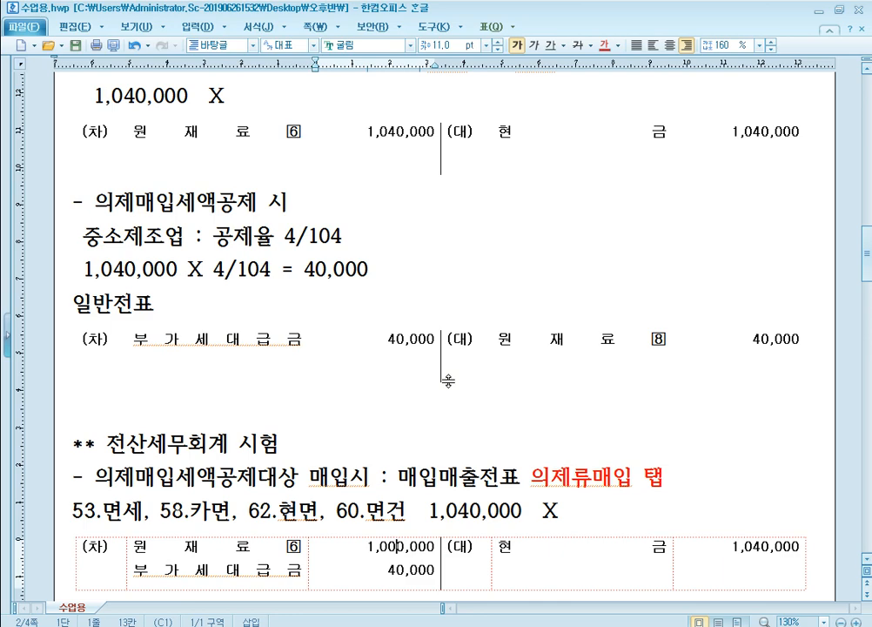
# - Below the exam section's entry table, write the line "- if) 한도초과 발생 50,000"
pyautogui.scroll(-2, 562, 426)
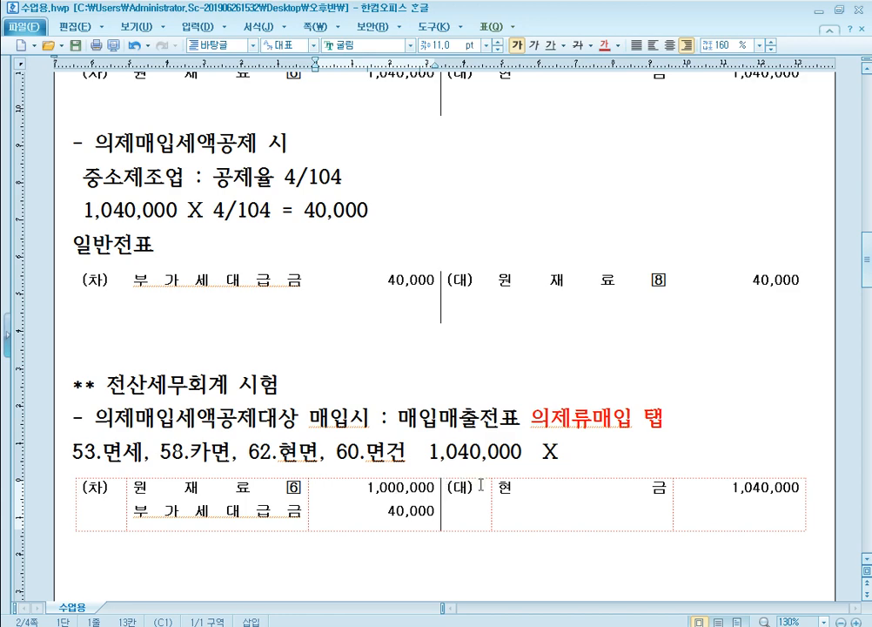
pyautogui.scroll(-2, 448, 496)
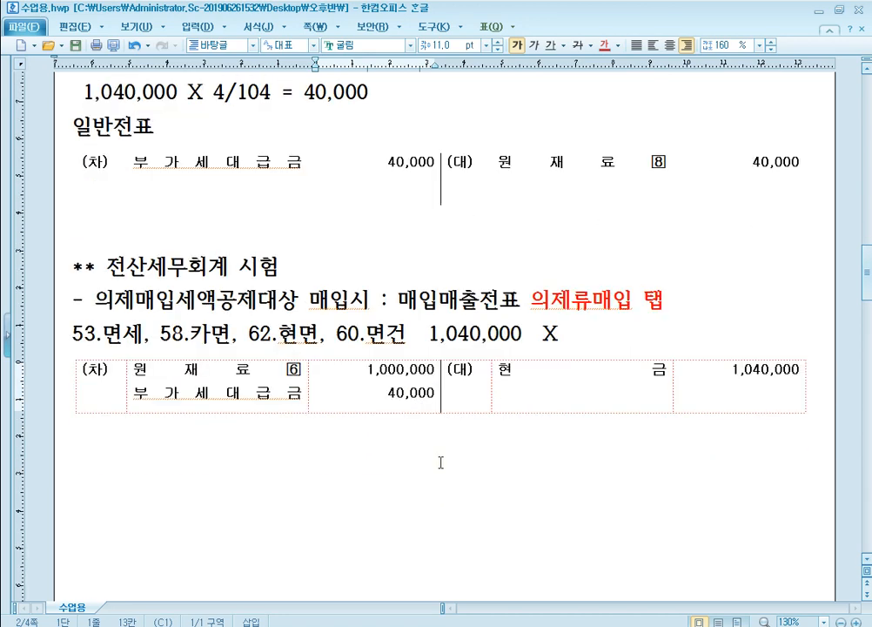
pyautogui.click(387, 465)
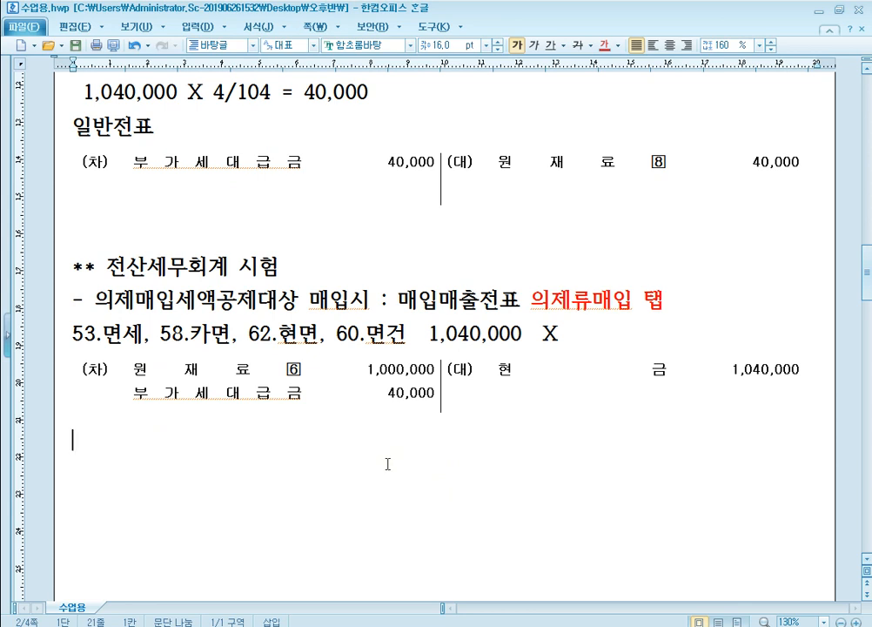
pyautogui.write('- ')
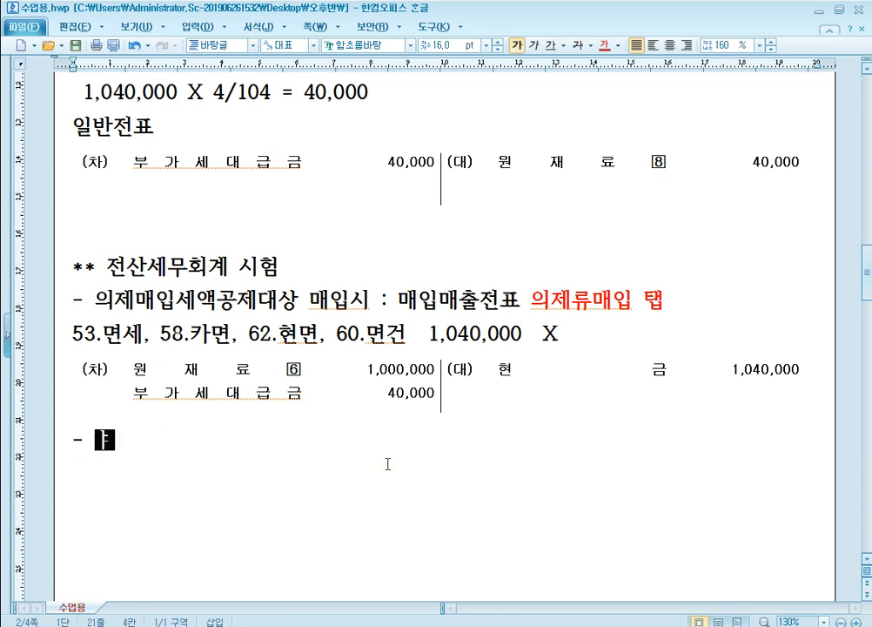
pyautogui.write('if ')
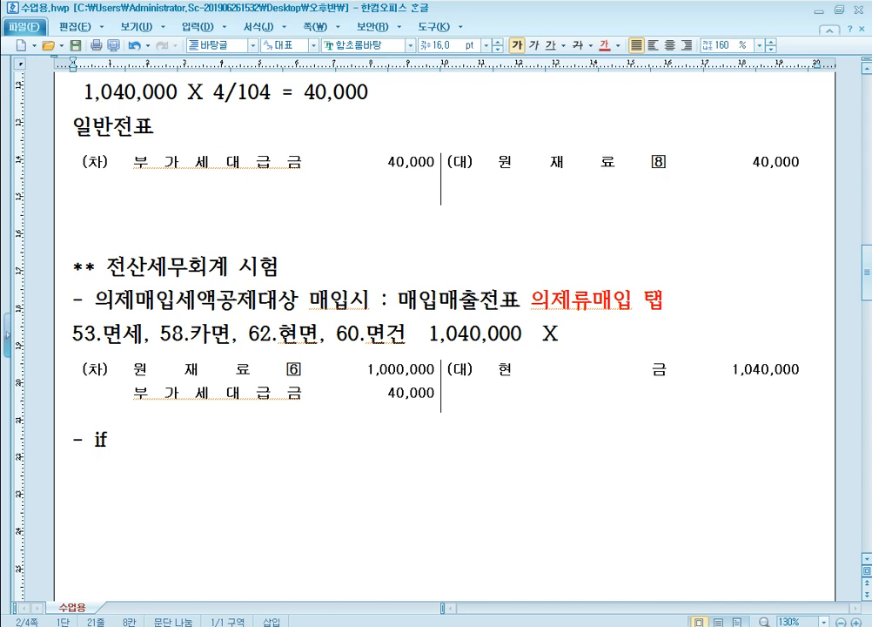
pyautogui.write(') 한곷')
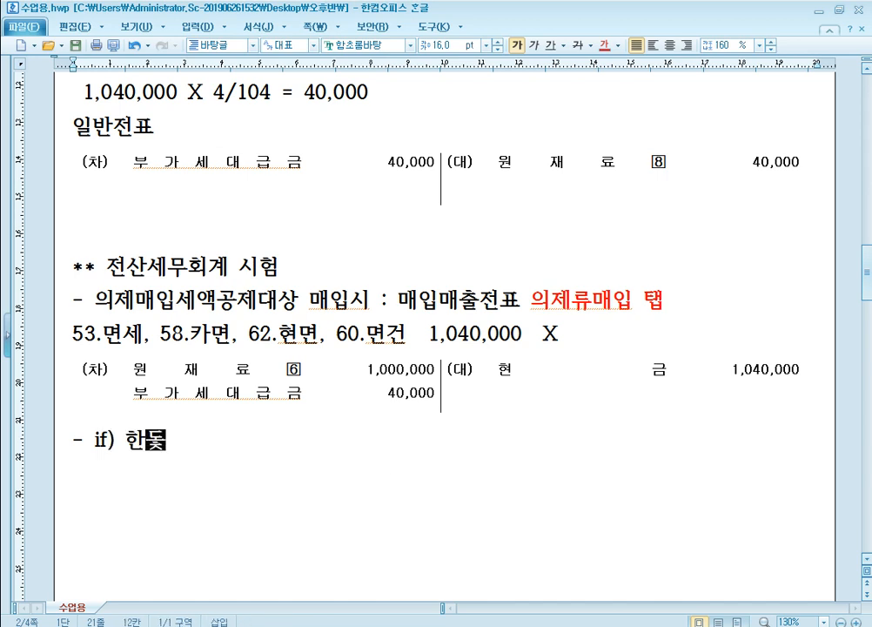
pyautogui.write('초과 발생 ')
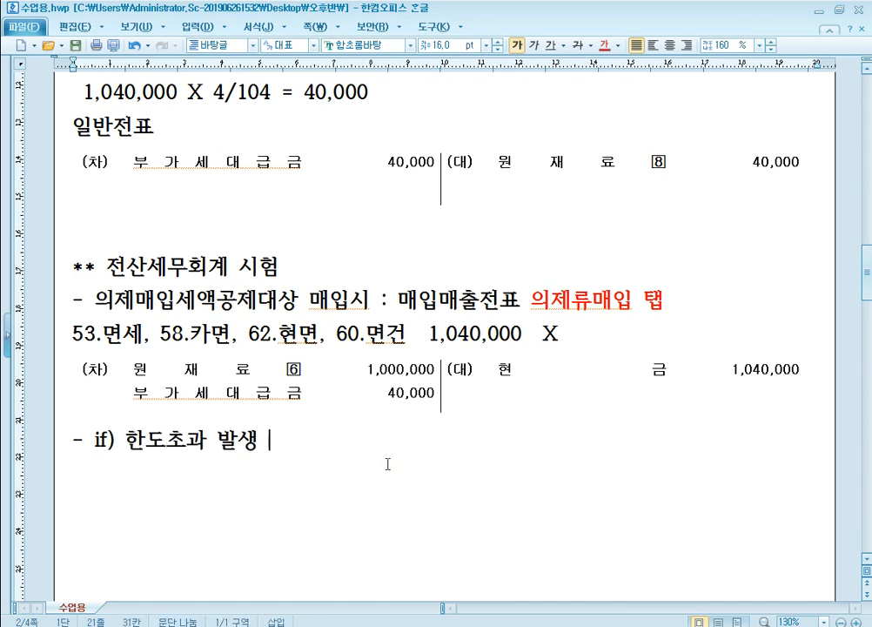
pyautogui.write('50,000')
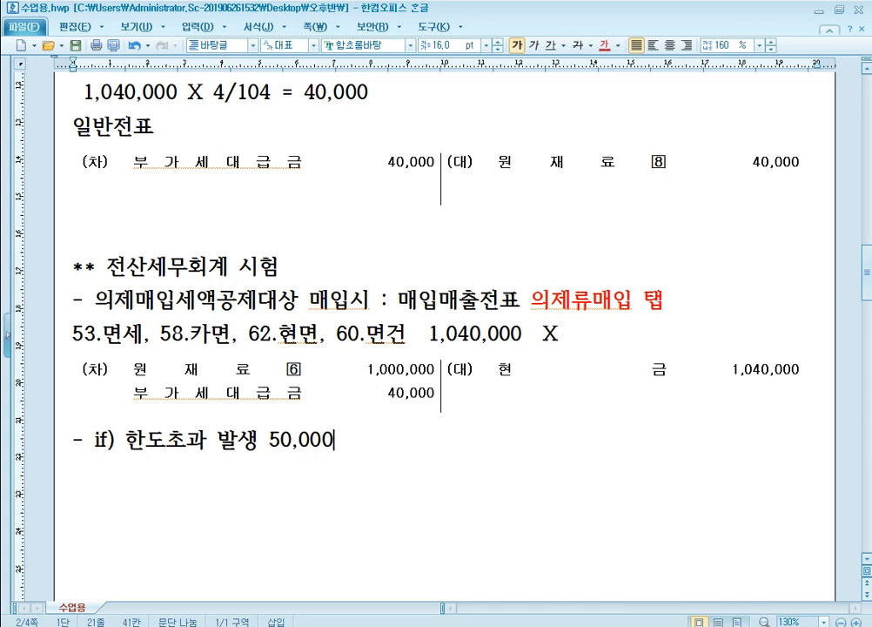
# - Correct the 한도초과 amount to 5,000 and start a new line below it
pyautogui.press('BackSpace')
pyautogui.press('BackSpace')
pyautogui.press('BackSpace')
pyautogui.press('BackSpace')
pyautogui.press('BackSpace')
pyautogui.write(',000')
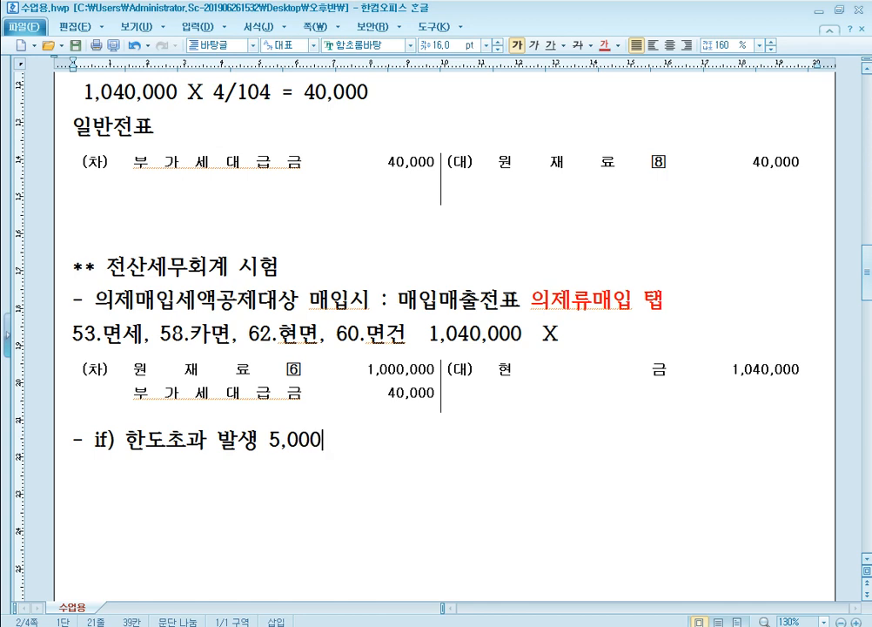
pyautogui.press('Return')
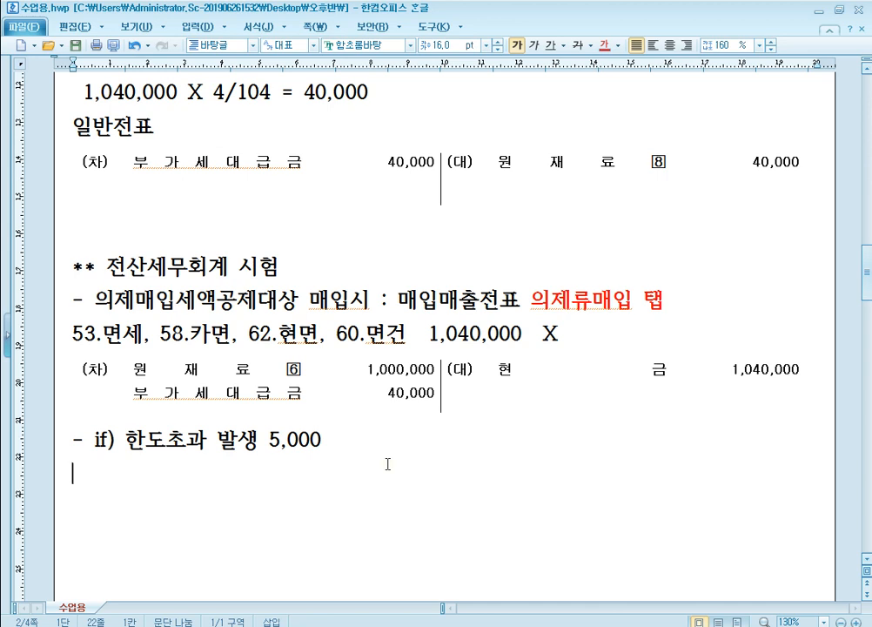
# - Write 일반전표 under the 한도초과 line and paste the blank (차)/(대) entry table below it
pyautogui.click(387, 464)
pyautogui.write('일반')
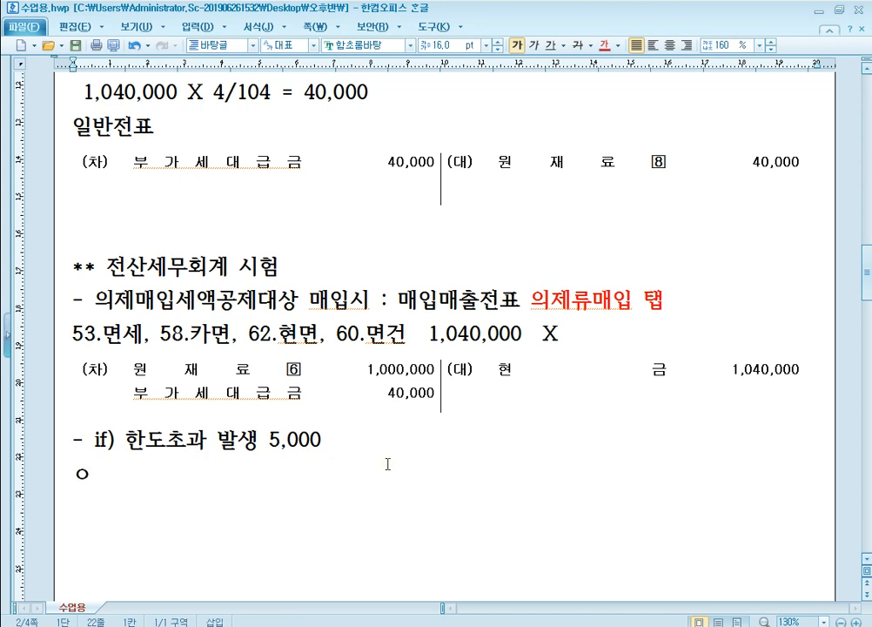
pyautogui.write('전표')
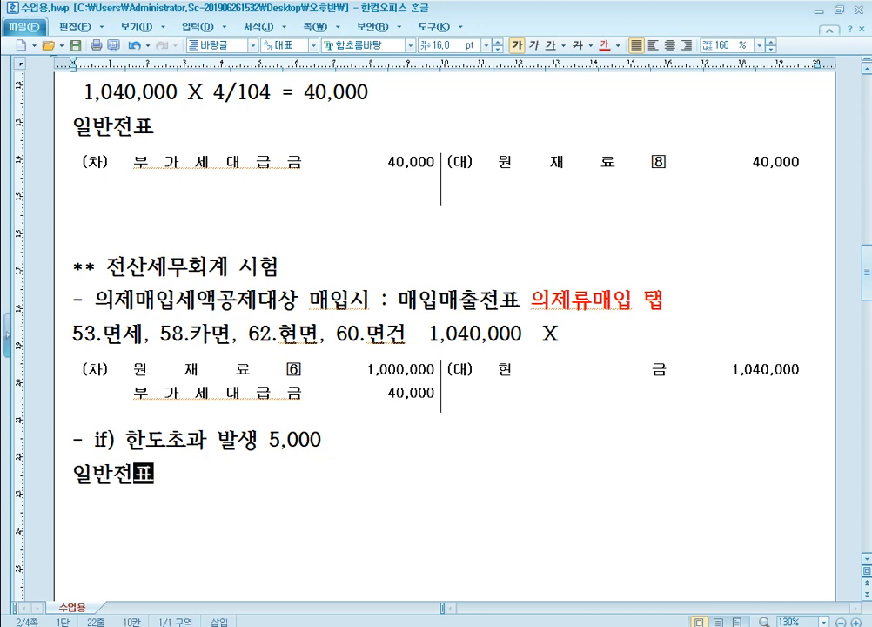
pyautogui.press('Return')
pyautogui.hotkey('ctrl', 'v')
pyautogui.scroll(-3, 514, 388)
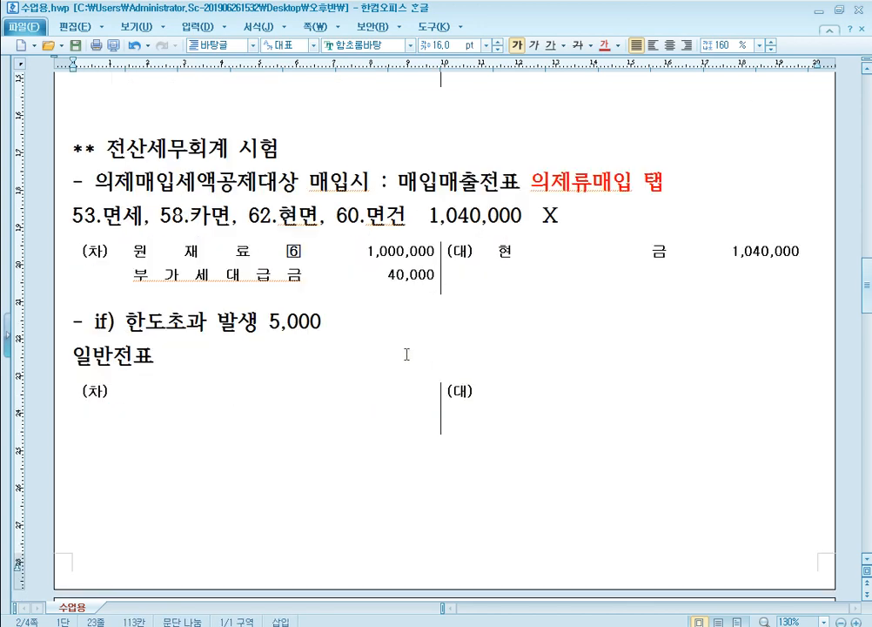
# - Enter 부가세대급금 with the amount 5,000 on the (대) side of the 한도초과 entry
pyautogui.click(278, 277)
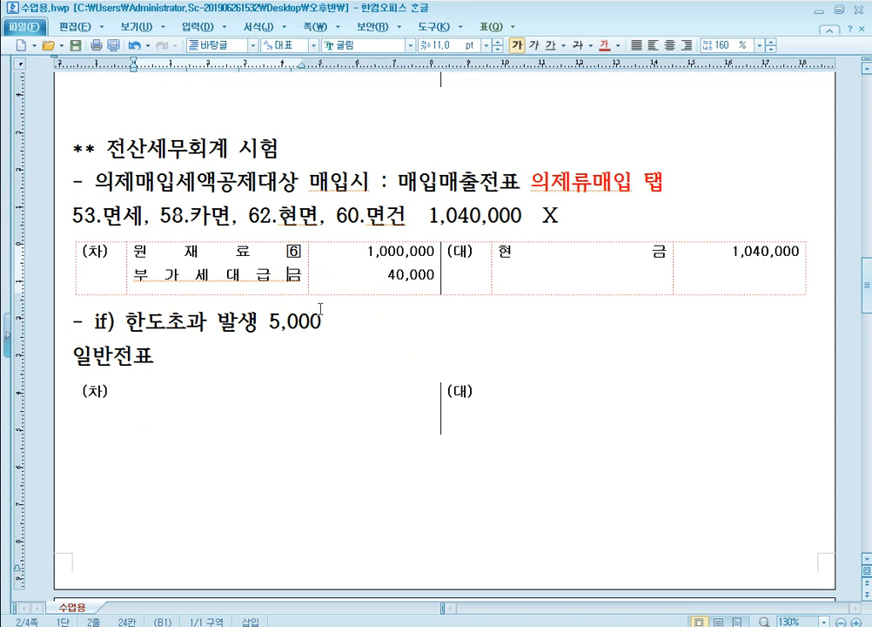
pyautogui.click(564, 414)
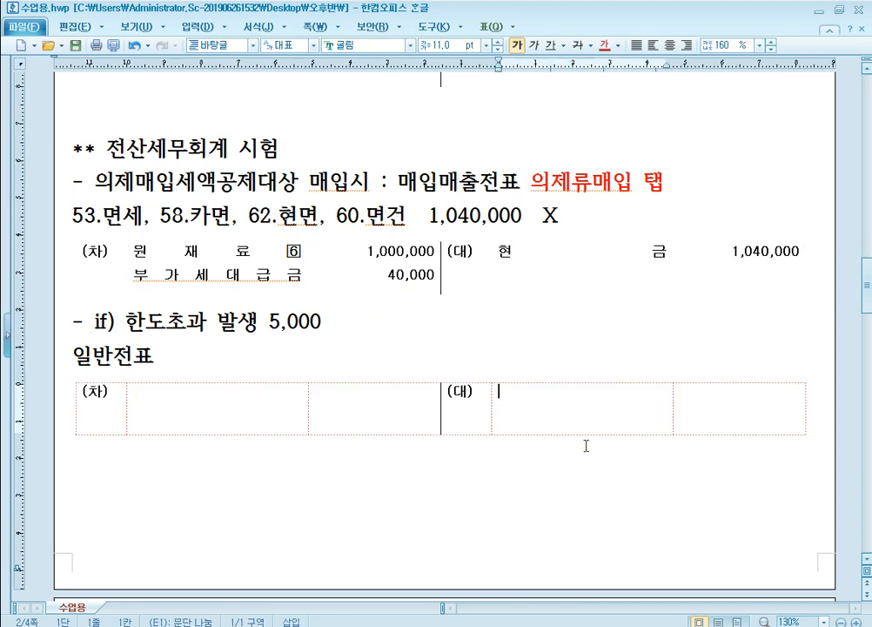
pyautogui.write('부가세')
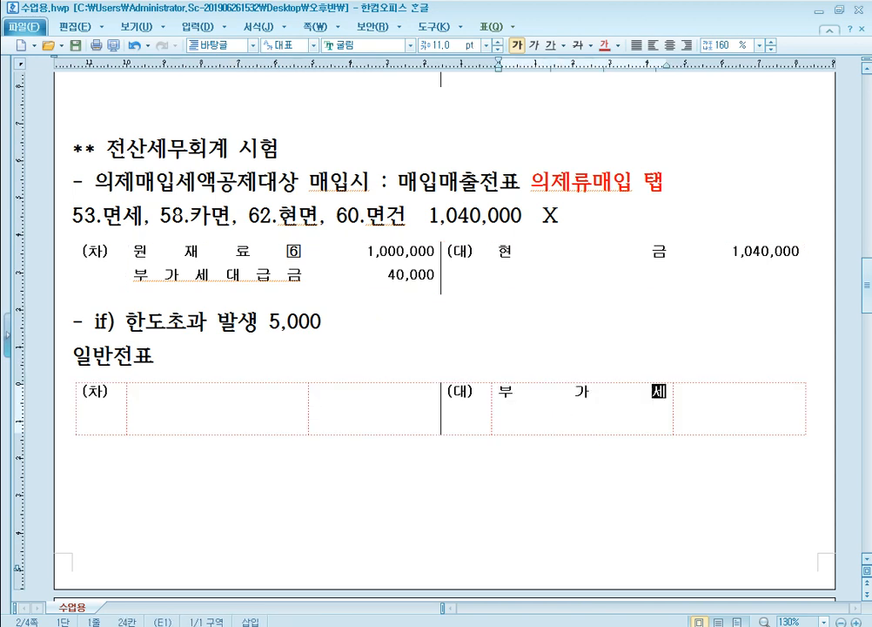
pyautogui.write('대급ㄱㅡㅁ')
pyautogui.press('Tab')
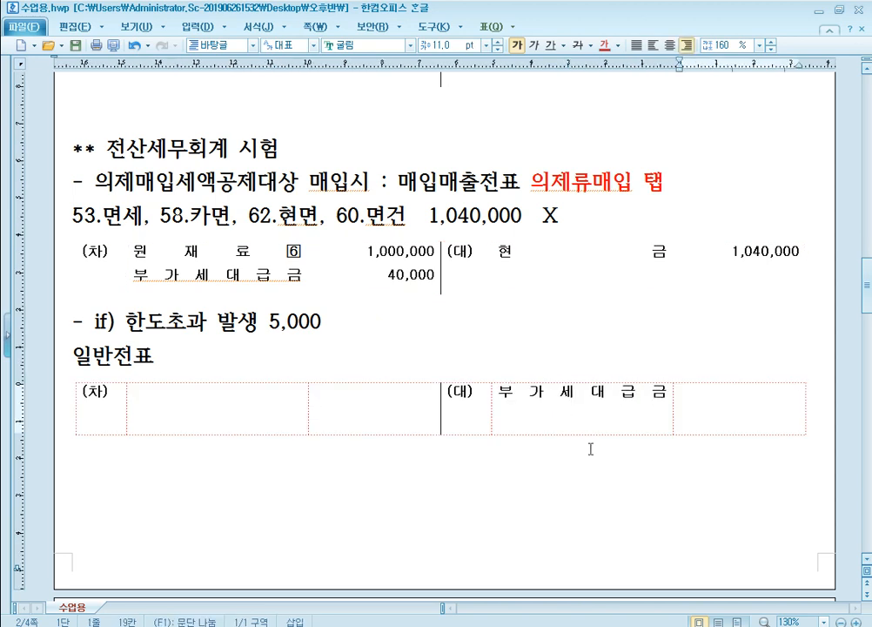
pyautogui.write('5,000')
# - Enter 원재료 with the amount 5,000 on the (차) side of the 한도초과 entry
pyautogui.click(259, 405)
pyautogui.write('원재료')
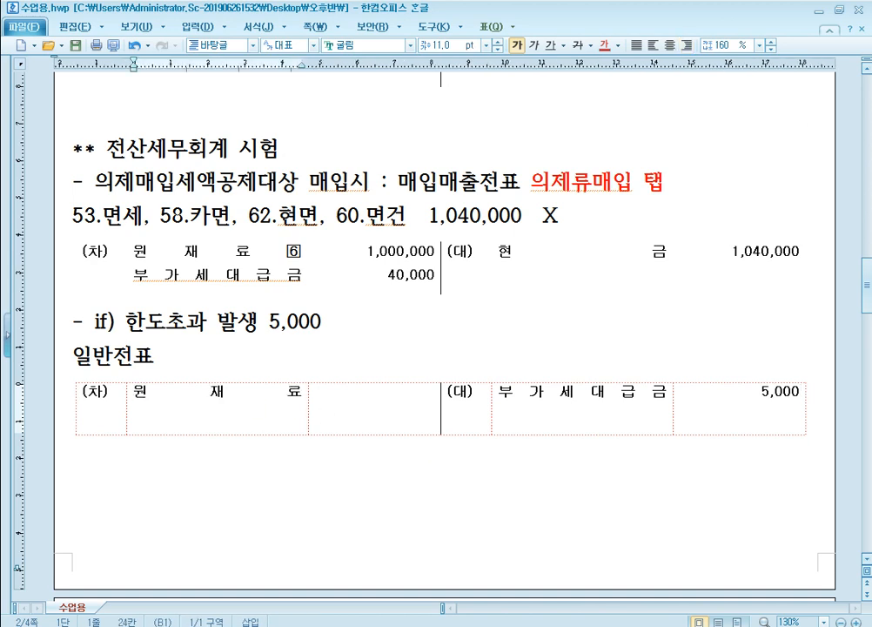
pyautogui.press('Tab')
pyautogui.write('5,000')
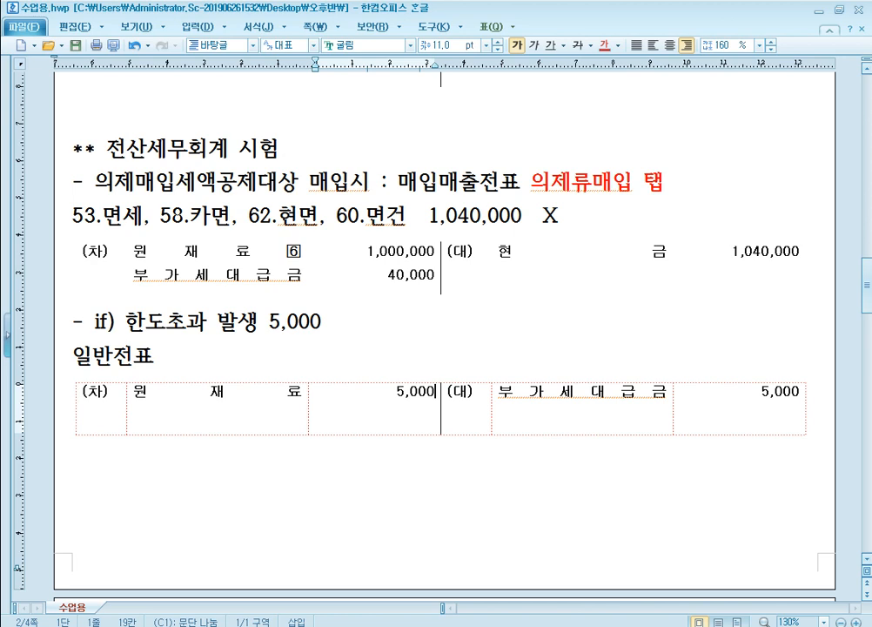
# - Append "(한도 35,000)" to the end of the "if) 한도초과 발생 5,000" line
pyautogui.click(363, 319)
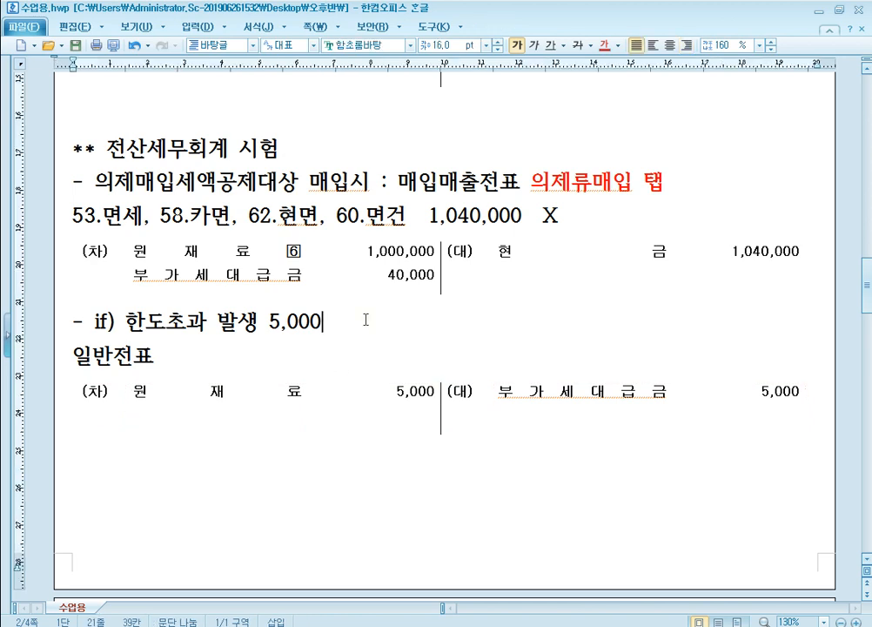
pyautogui.write('(한')
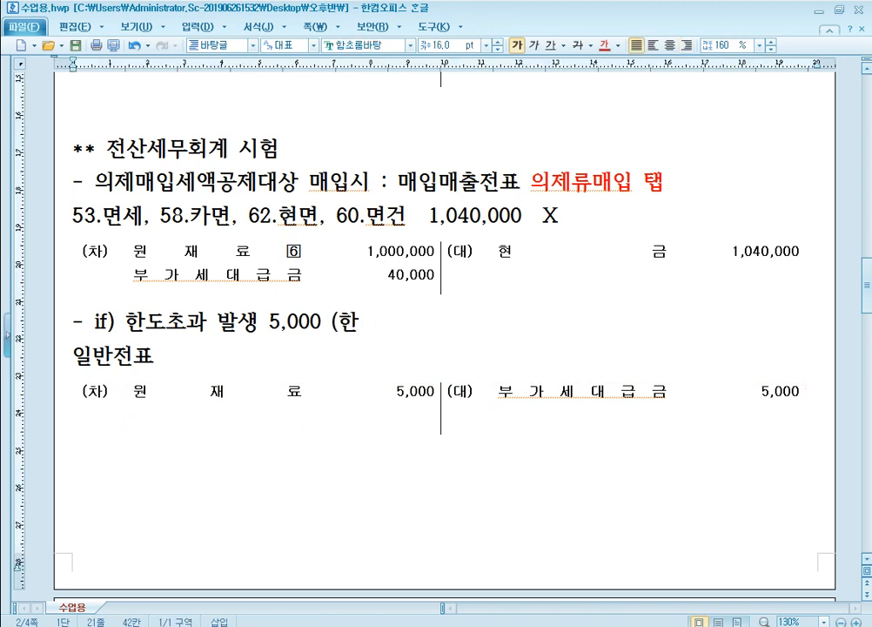
pyautogui.write('도 3,5')
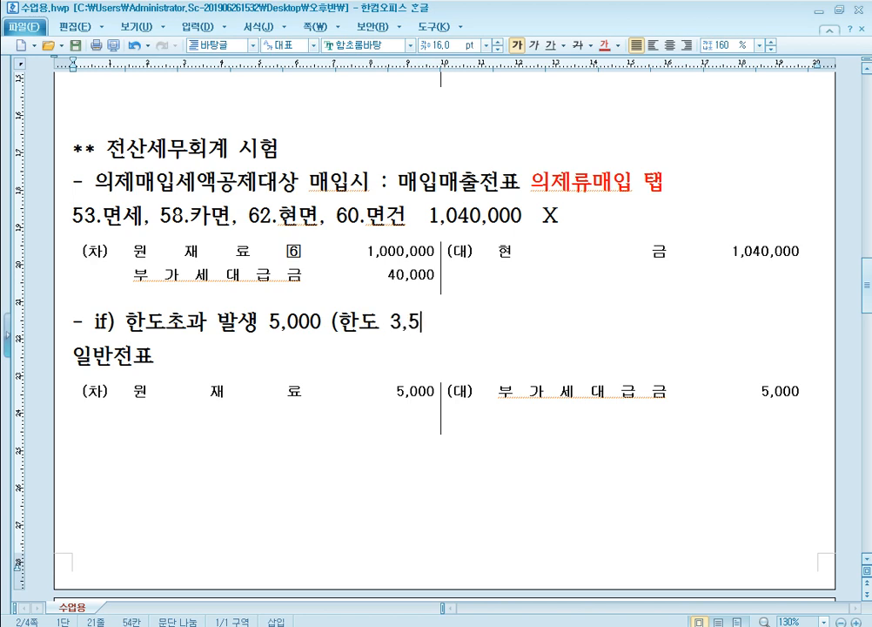
pyautogui.press('BackSpace')
pyautogui.press('BackSpace')
pyautogui.write('5,000')
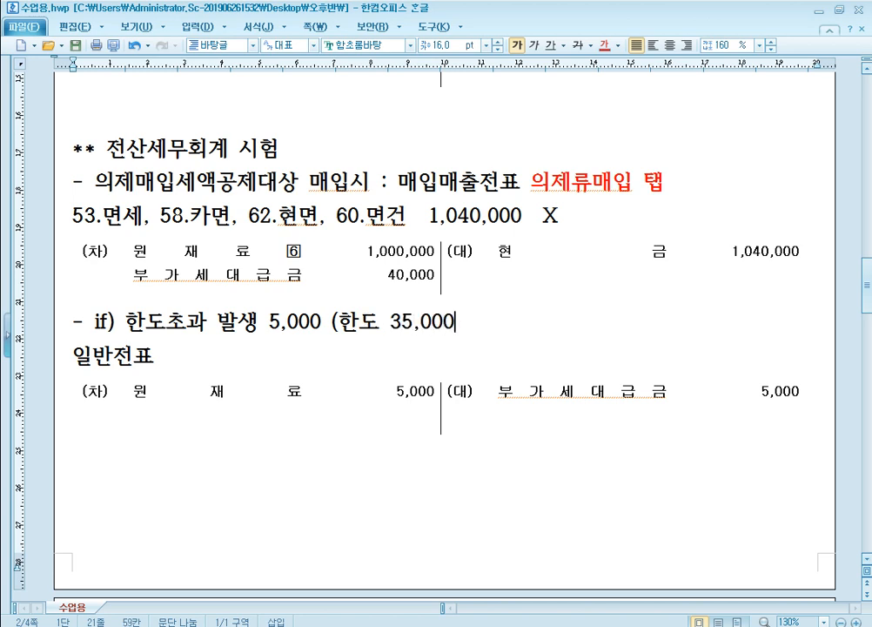
pyautogui.write(')')
# - Review the 회계처리 purchase and deduction entries against the 전산세무회계 시험 entries, including the 한도초과 adjustment
pyautogui.click(596, 211)
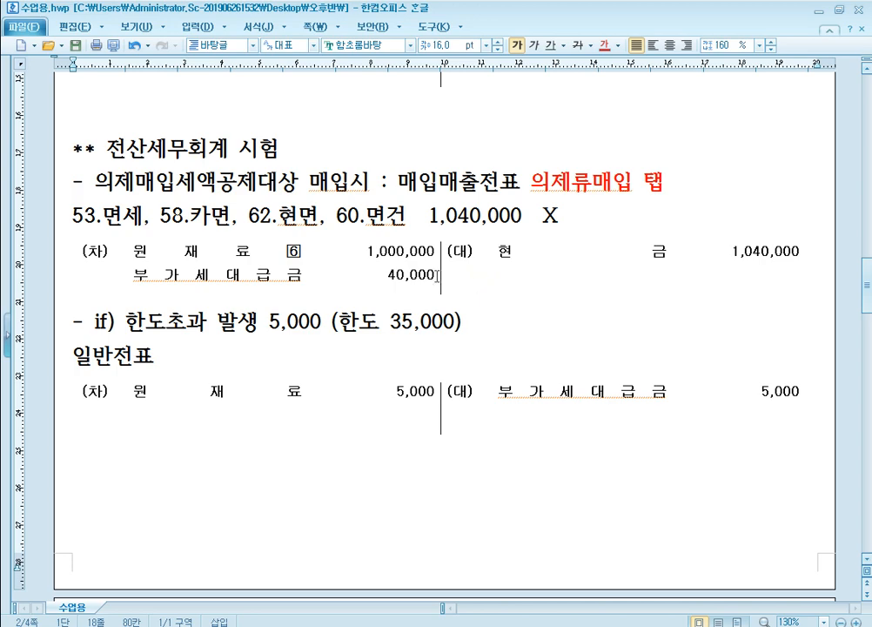
pyautogui.scroll(5, 427, 273)
pyautogui.scroll(-1, 330, 195)
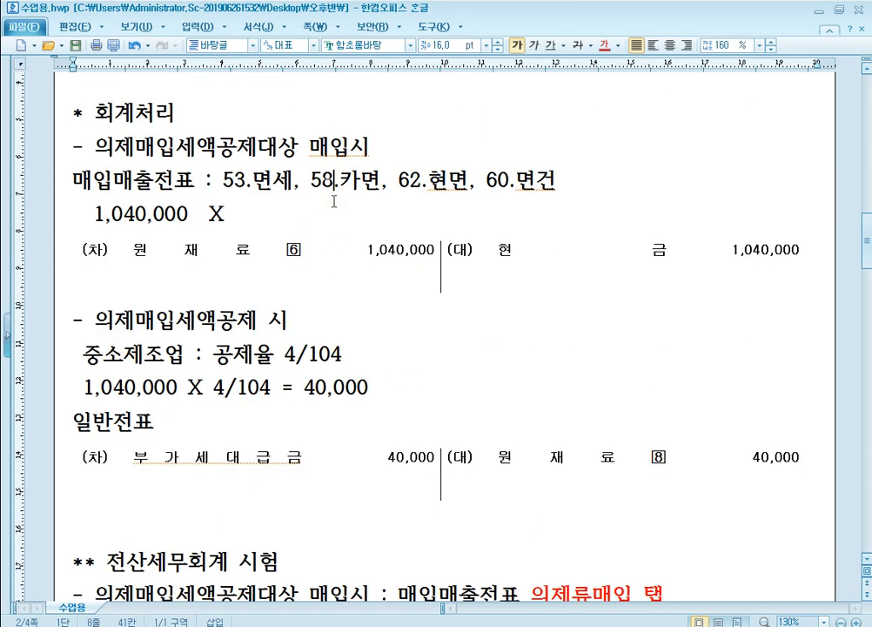
pyautogui.scroll(-3, 601, 504)
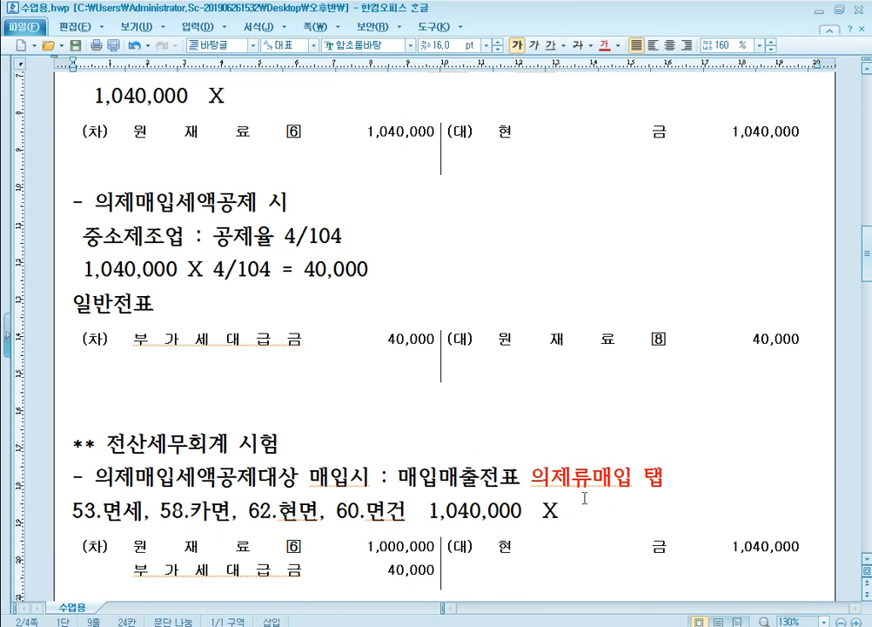
pyautogui.scroll(3, 568, 488)
pyautogui.click(351, 270)
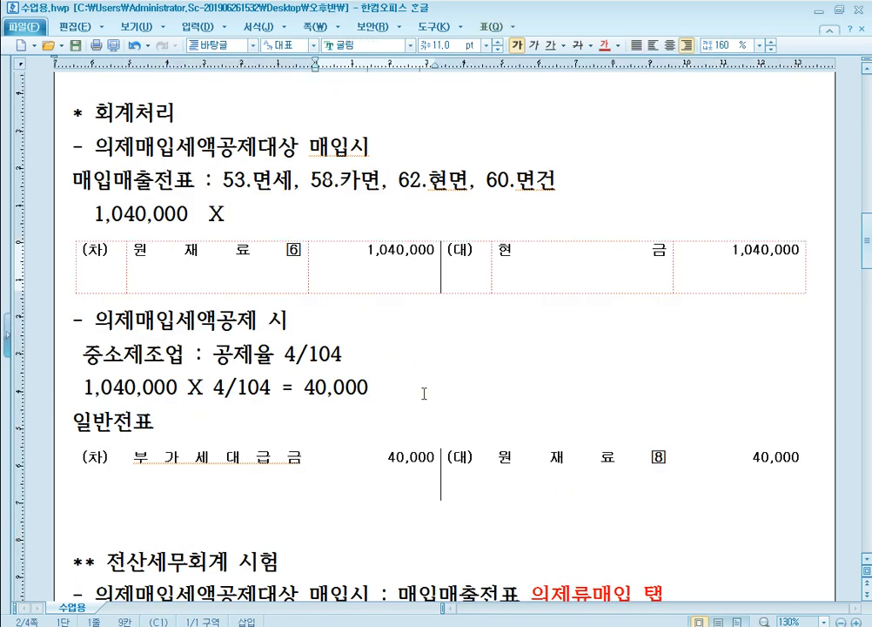
pyautogui.click(408, 465)
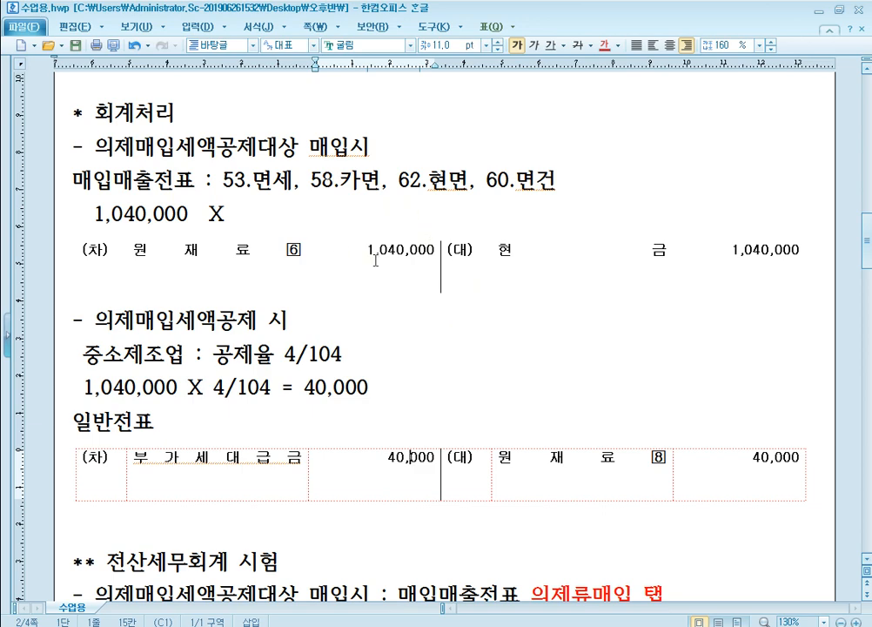
pyautogui.scroll(-7, 415, 386)
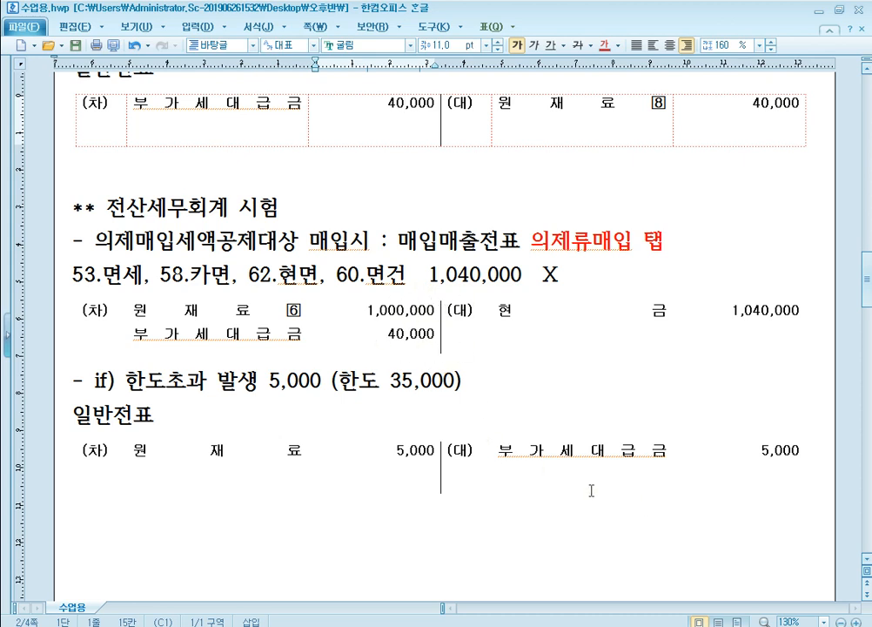
pyautogui.scroll(-1, 442, 461)
pyautogui.click(364, 409)
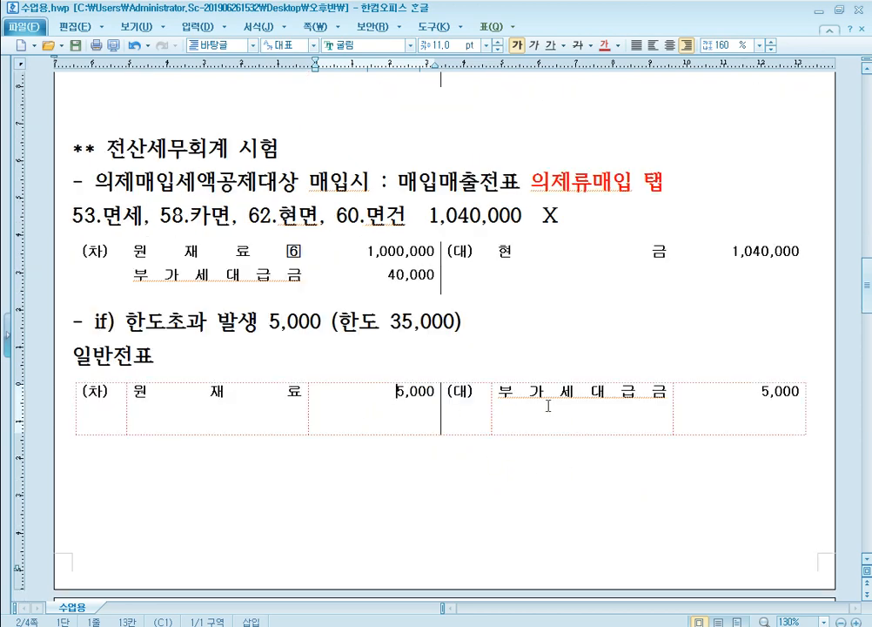
pyautogui.click(546, 393)
pyautogui.scroll(3, 371, 261)
pyautogui.scroll(-1, 371, 229)
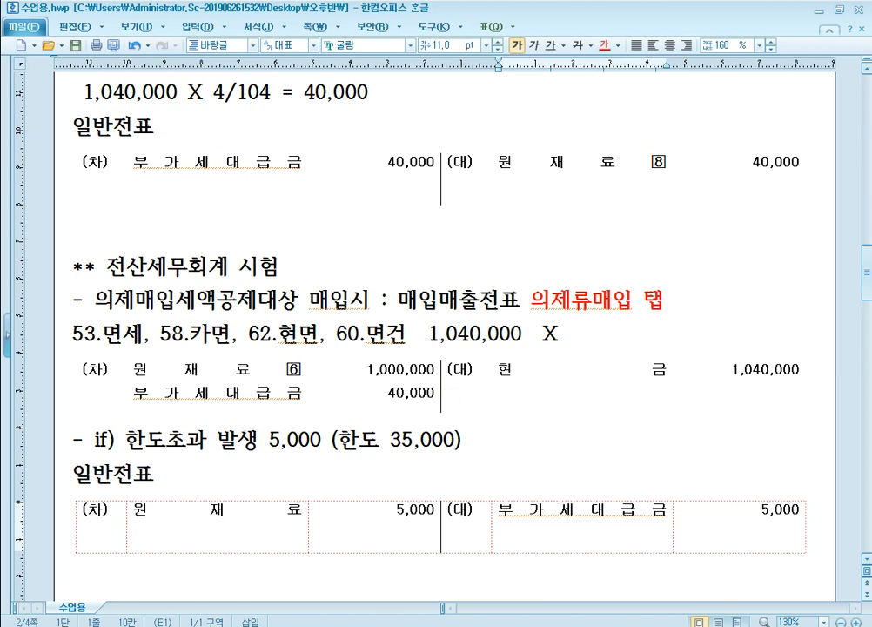
# - Switch to the textbook in 알PDF, go to page 361 and view problem [3] on the 의제매입세액공제신고서
pyautogui.click(283, 625)
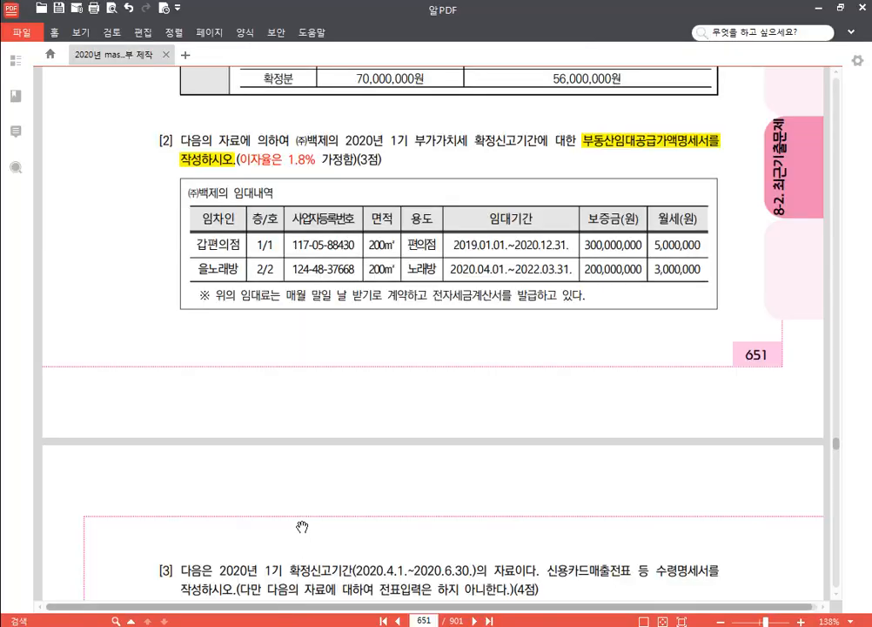
pyautogui.click(434, 621)
pyautogui.write('361')
pyautogui.press('Return')
pyautogui.scroll(-5, 453, 483)
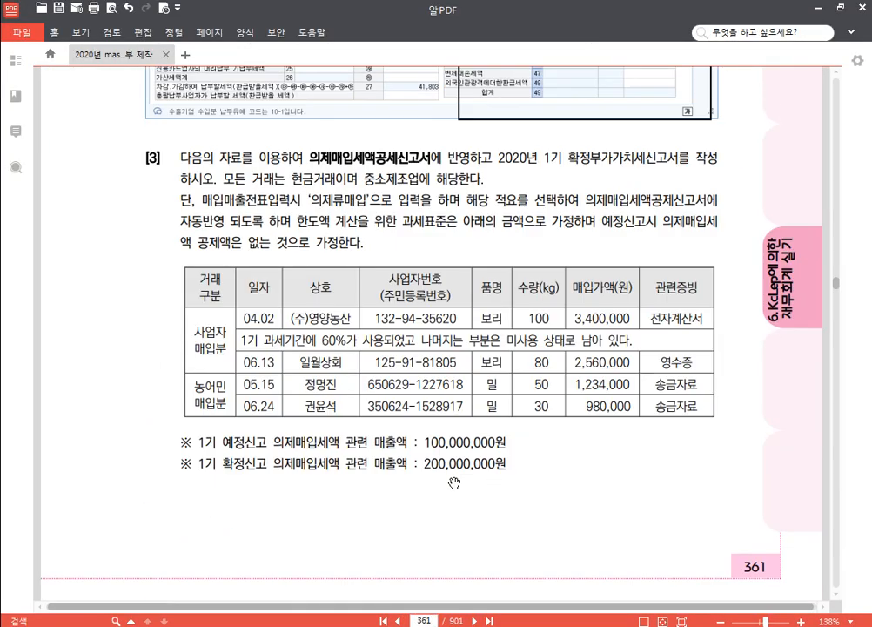
pyautogui.scroll(-2, 454, 483)
pyautogui.scroll(1, 451, 425)
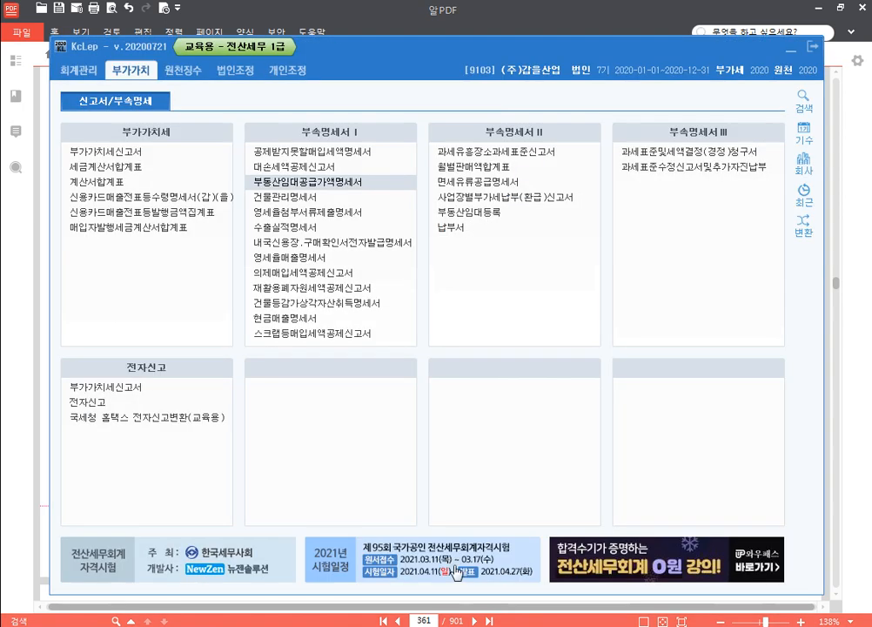
pyautogui.hotkey('alt', 'Tab')
pyautogui.hotkey('alt', 'Tab')
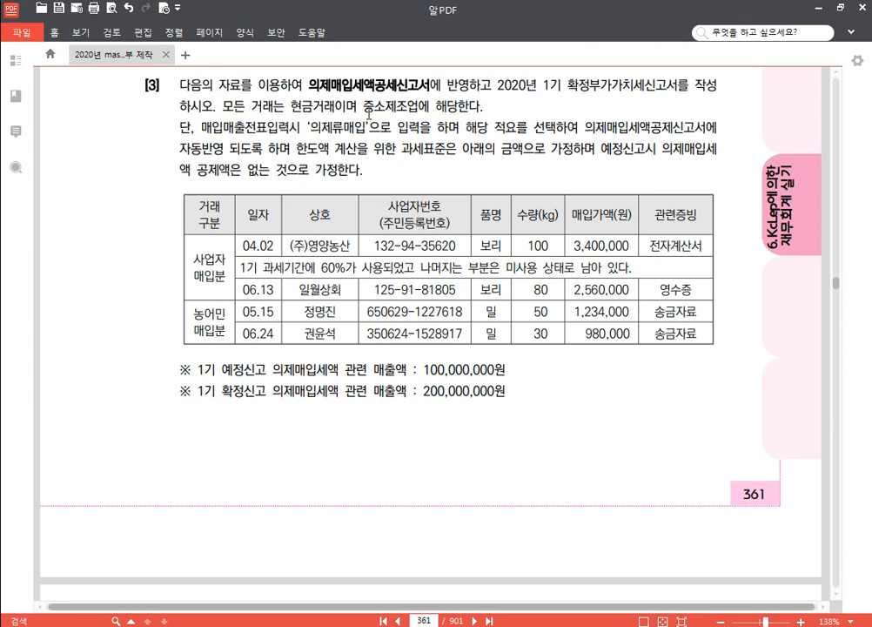
# - Underline "중소제조업" and "의제류매입'으로 입력" in the text of problem [3]
pyautogui.moveTo(365, 106); pyautogui.dragTo(419, 106)
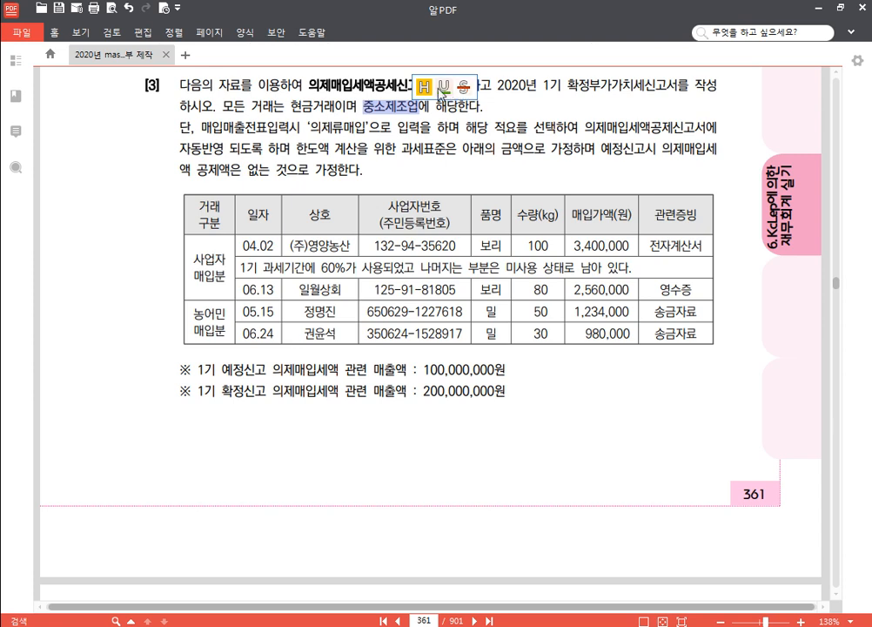
pyautogui.click(444, 86)
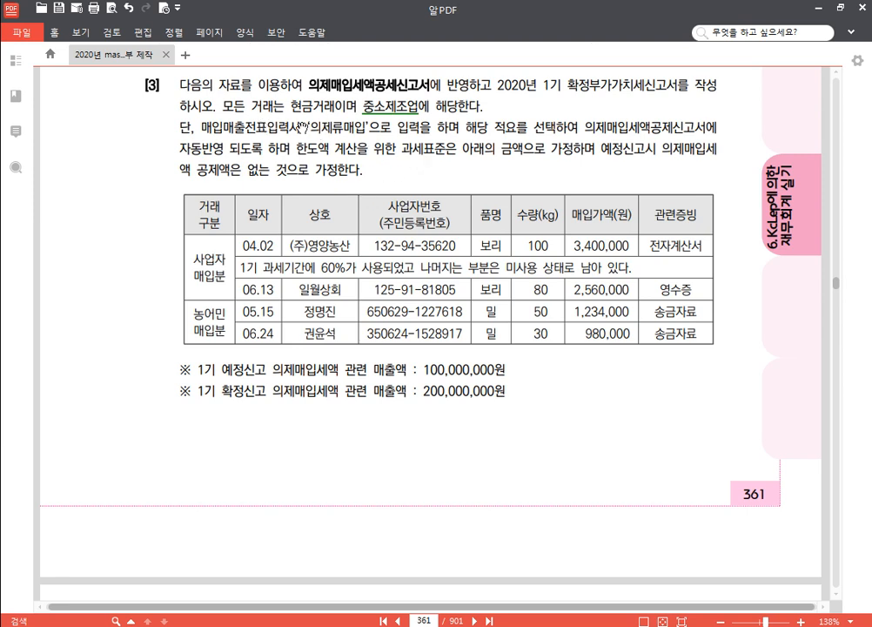
pyautogui.moveTo(308, 127); pyautogui.dragTo(419, 128)
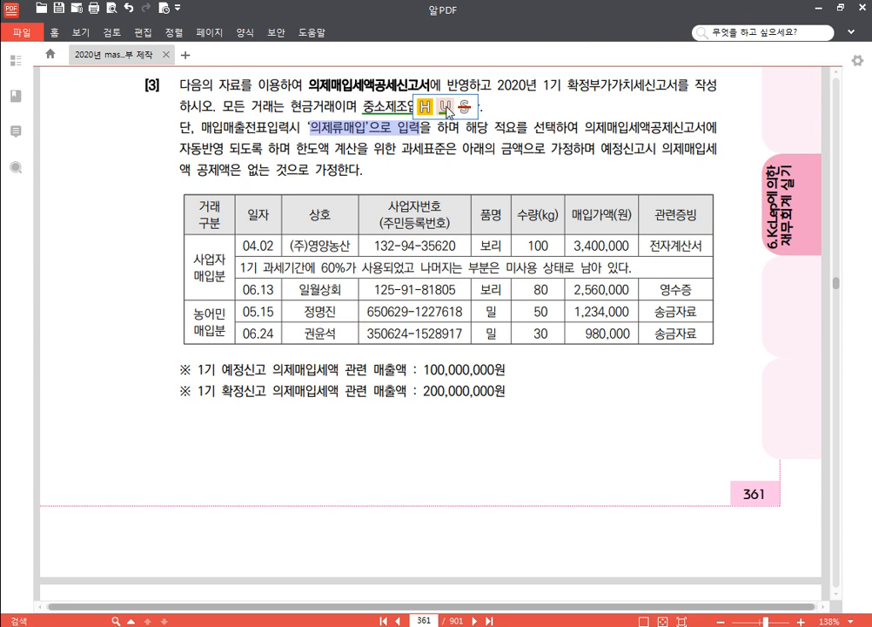
pyautogui.click(446, 106)
pyautogui.click(495, 124)
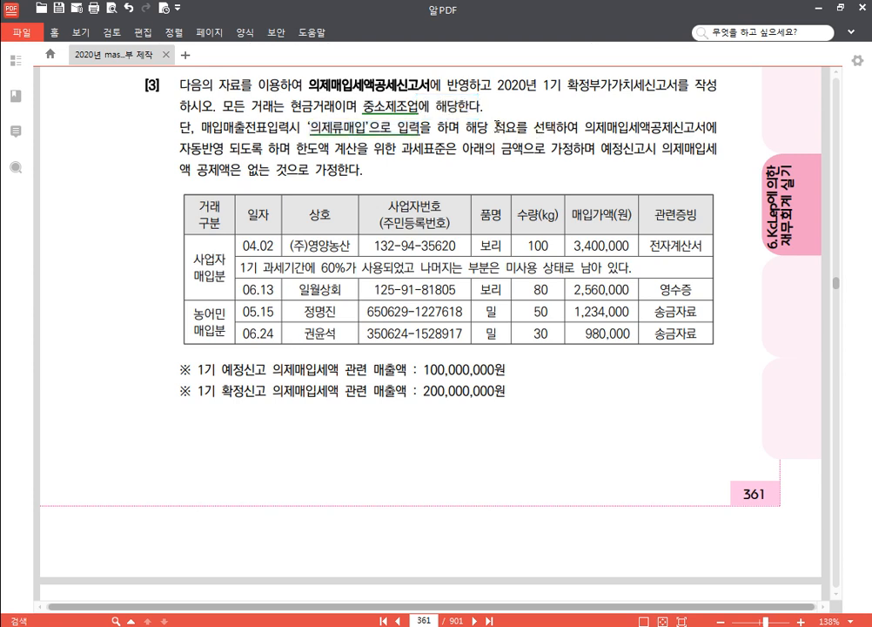
# - Underline the problem [3] phrases on 적요 선택 with 자동반영, "1기 확정", and 예정신고시 의제매입세액 공제액 being none
pyautogui.moveTo(494, 128); pyautogui.dragTo(225, 150)
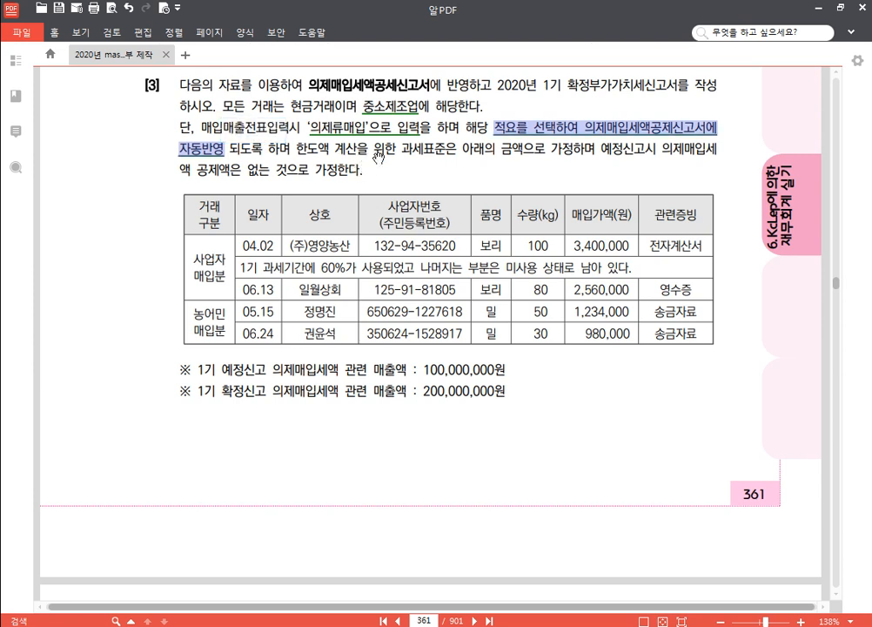
pyautogui.click(411, 152)
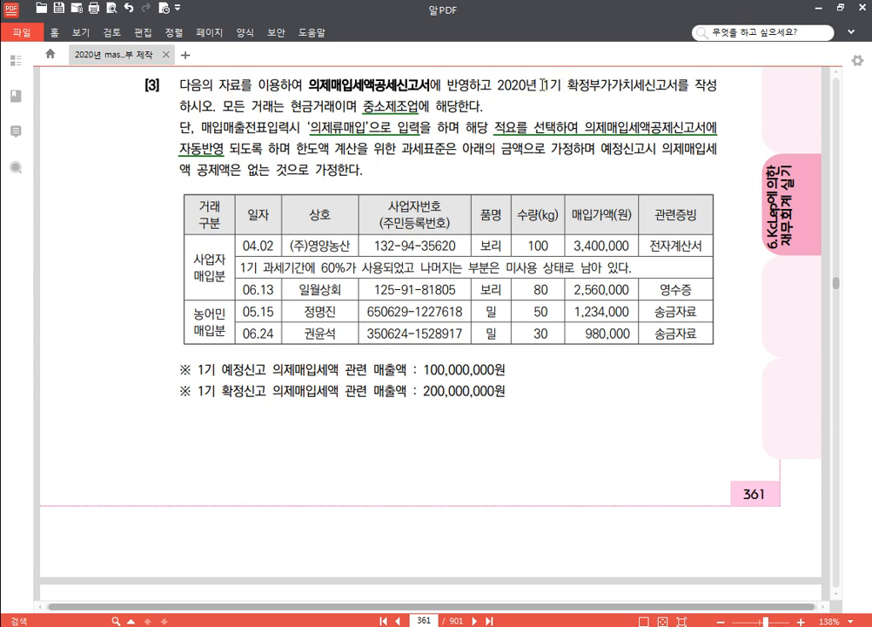
pyautogui.moveTo(541, 85); pyautogui.dragTo(583, 85)
pyautogui.click(612, 68)
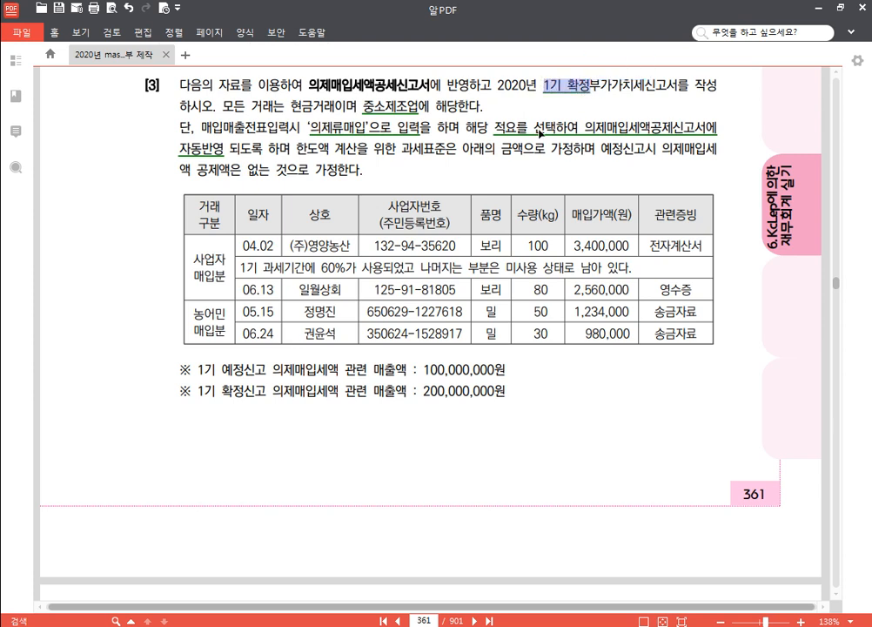
pyautogui.click(421, 154)
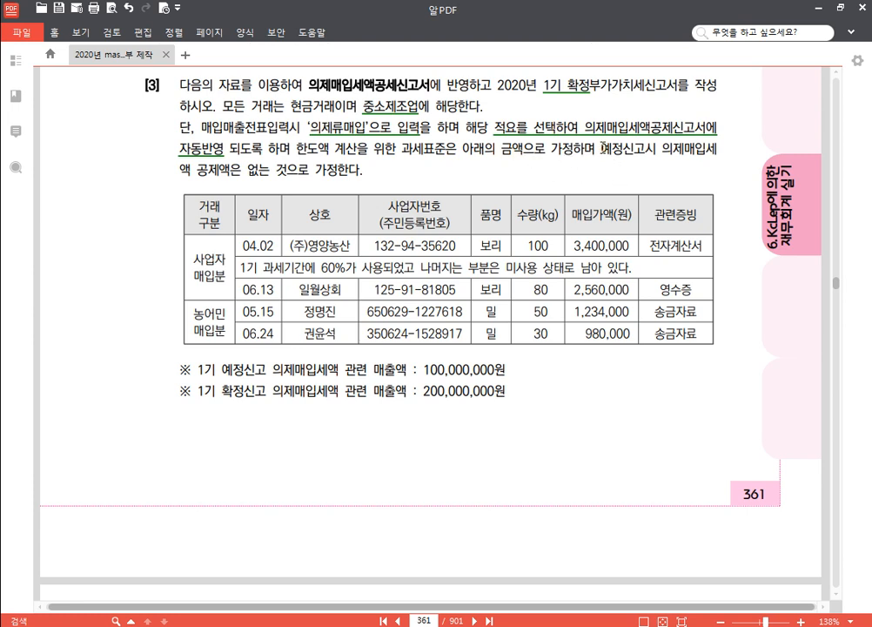
pyautogui.moveTo(604, 148); pyautogui.dragTo(337, 173)
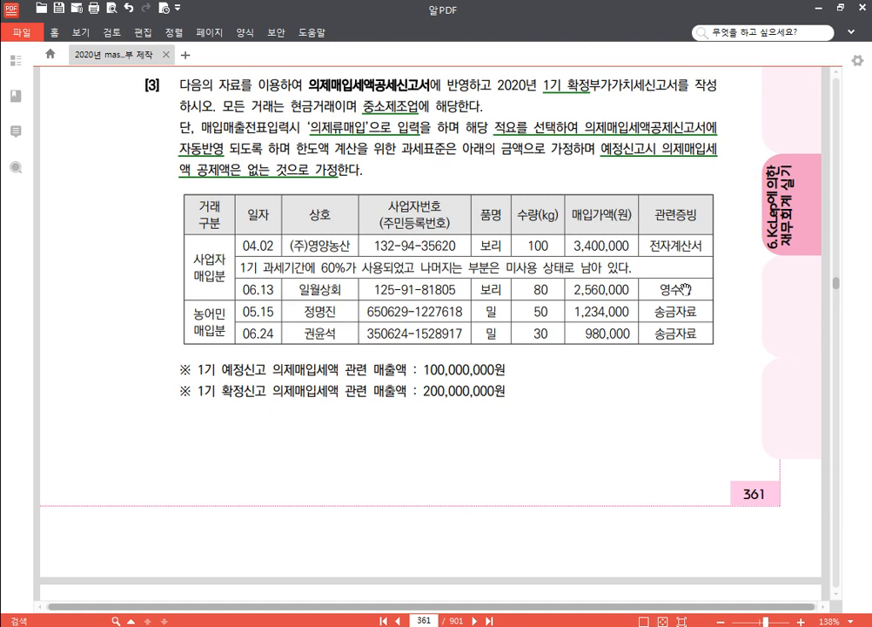
# - Strike out the whole 06.13 일월상회 row, the 영수증 purchase, in the transaction table
pyautogui.click(851, 33)
pyautogui.click(858, 39)
pyautogui.moveTo(692, 292); pyautogui.dragTo(245, 292)
pyautogui.click(297, 274)
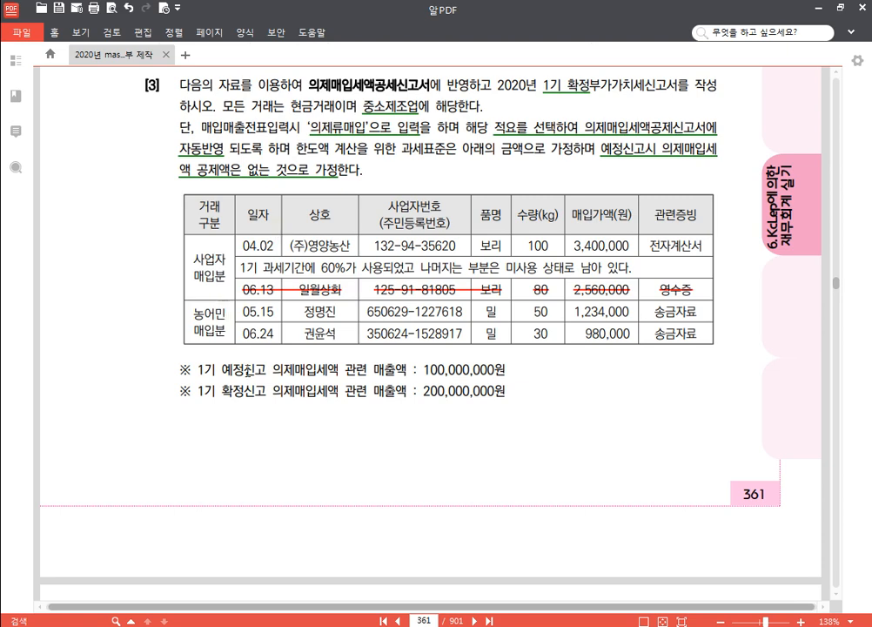
# - Switch to KcLep and open 매입매출전표입력 for month 04 of 2020
pyautogui.hotkey('alt', 'Tab')
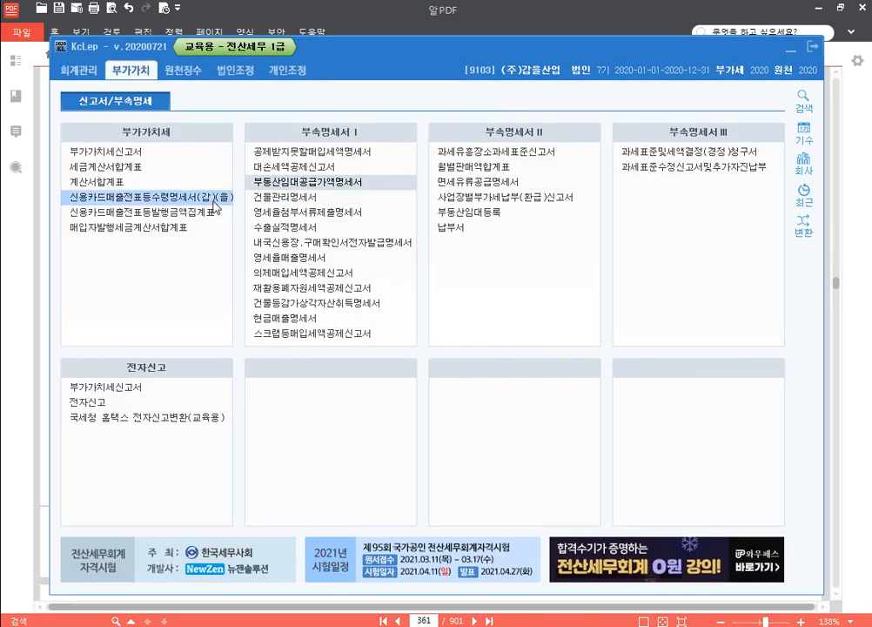
pyautogui.click(78, 70)
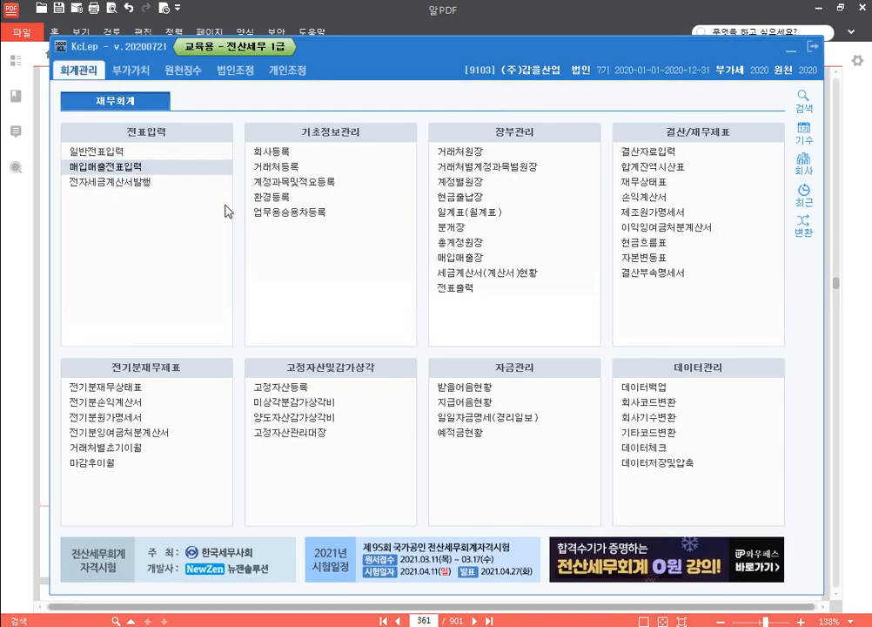
pyautogui.write('4')
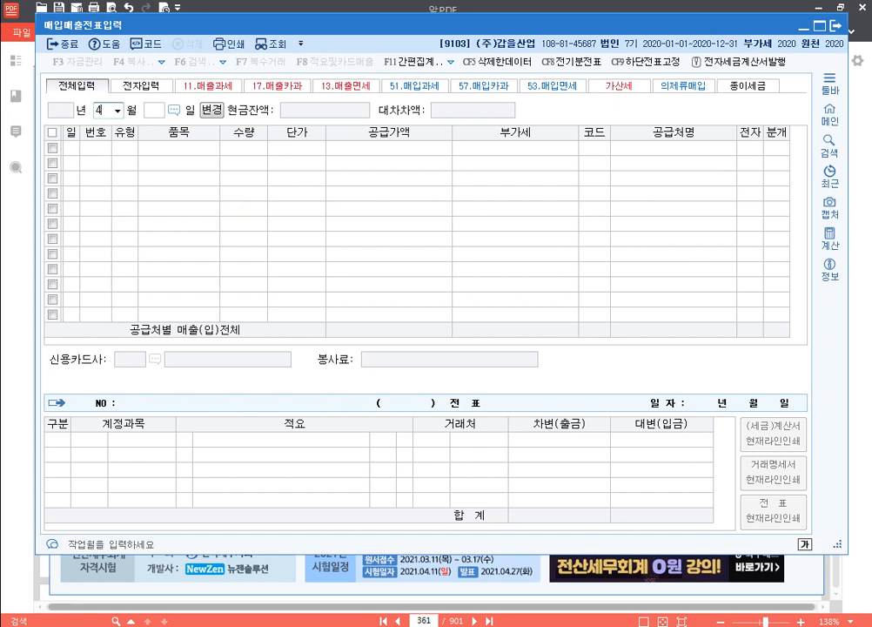
pyautogui.press('Return')
pyautogui.press('Return')
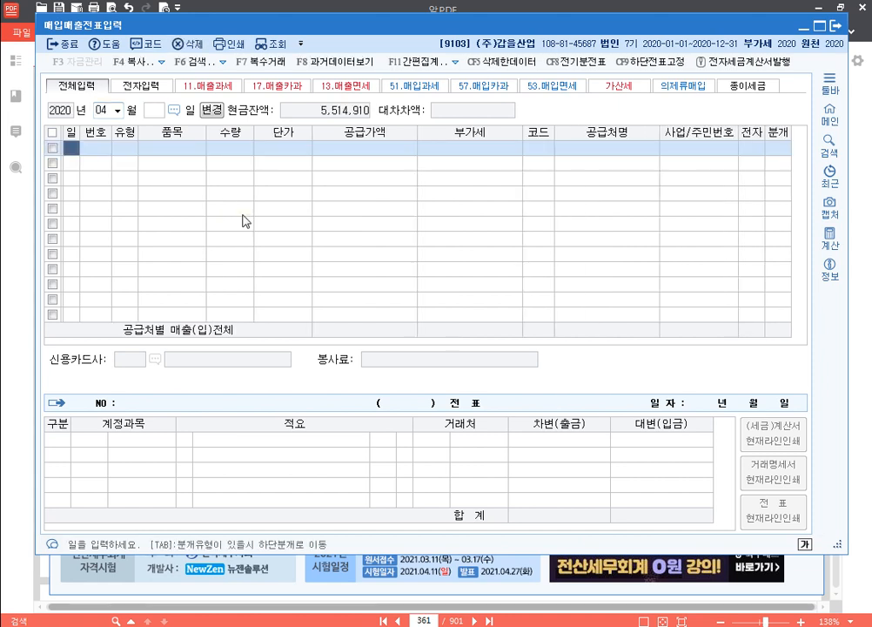
# - Change the voucher period to a month range running from 2020년 04월 to 06월
pyautogui.click(211, 110)
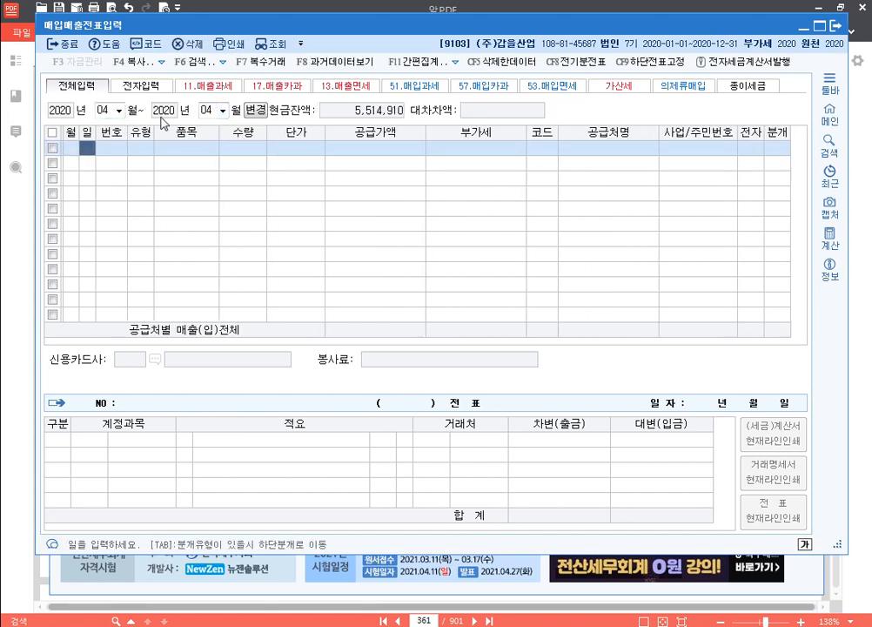
pyautogui.click(222, 111)
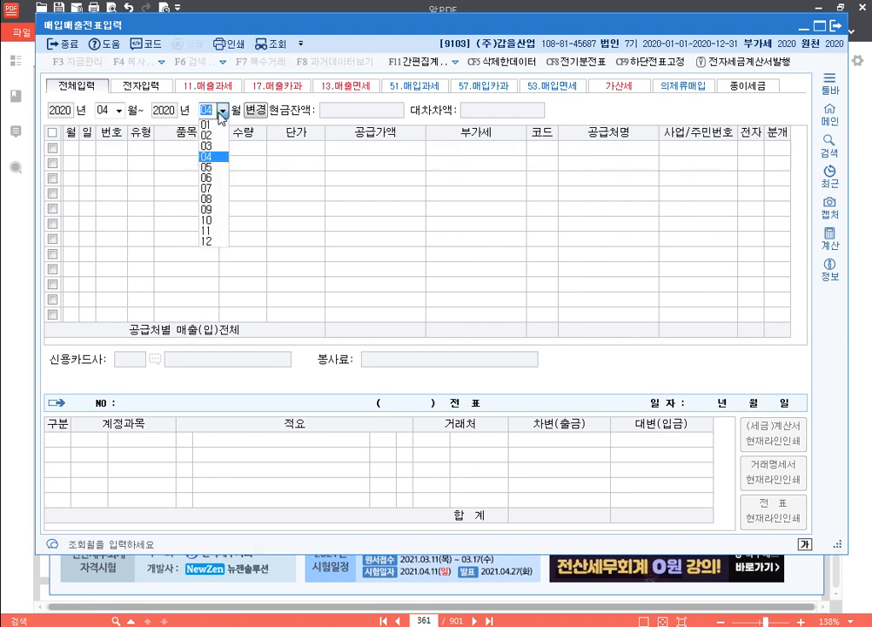
pyautogui.click(219, 177)
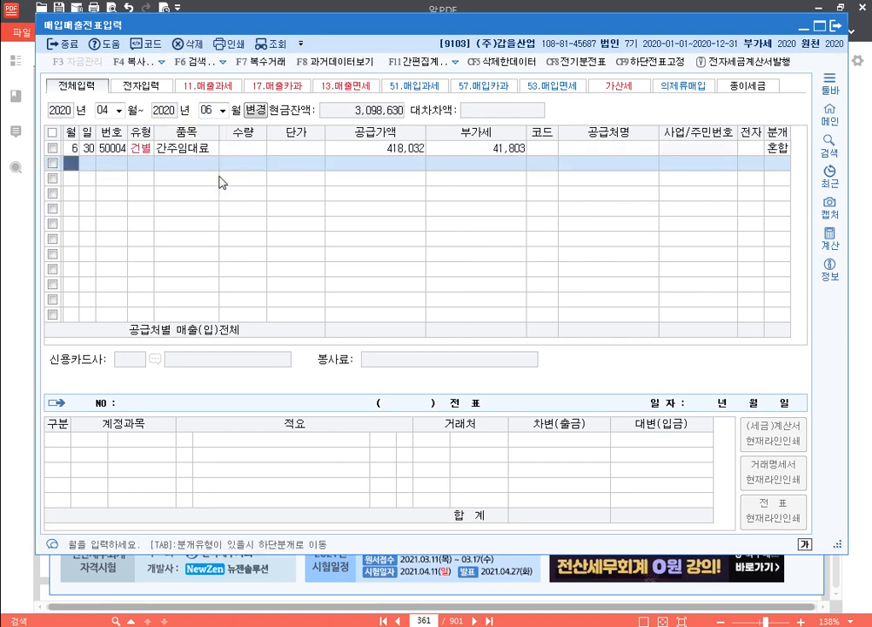
# - Show the 의제류매입 voucher list with the month range kept as the entry period
pyautogui.moveTo(352, 17); pyautogui.dragTo(355, 39)
pyautogui.click(677, 103)
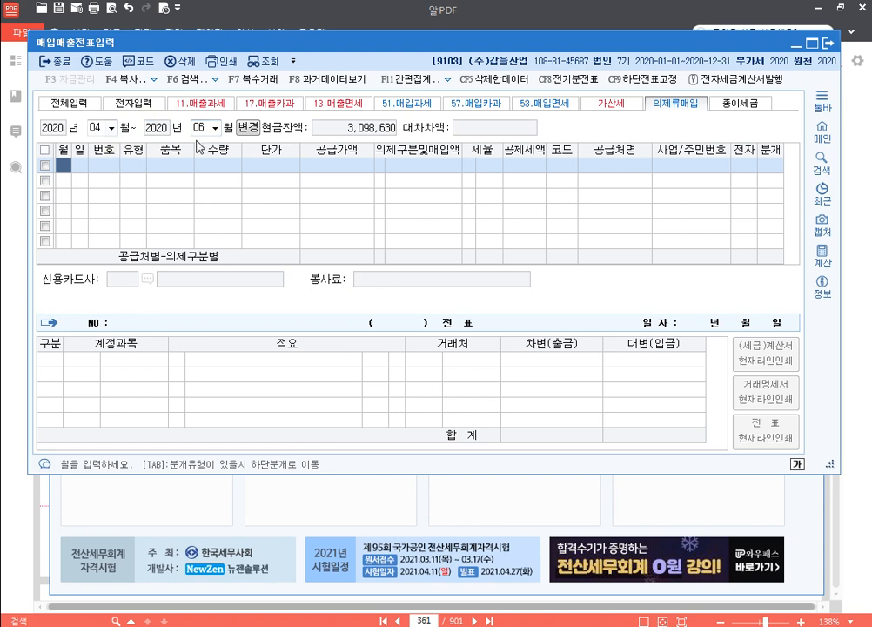
pyautogui.click(247, 127)
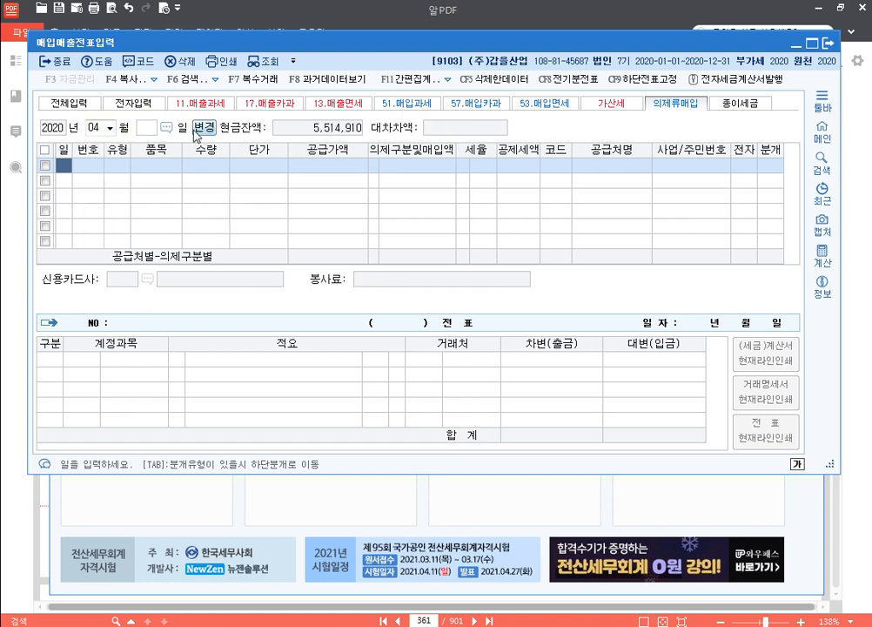
pyautogui.click(196, 129)
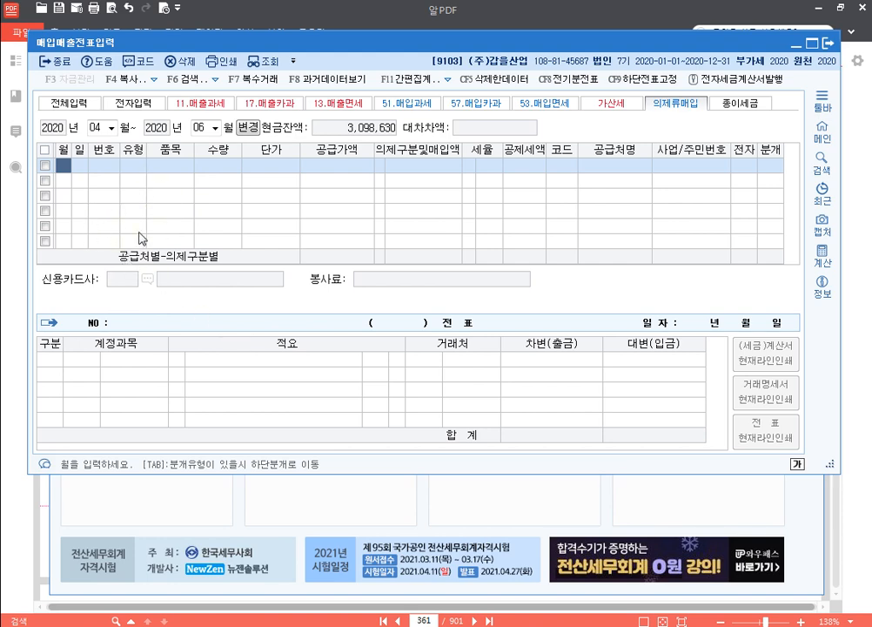
# - Start a voucher row dated 4월 2일 with the type 53 면세
pyautogui.write('4')
pyautogui.press('Return')
pyautogui.write('2')
pyautogui.press('Return')
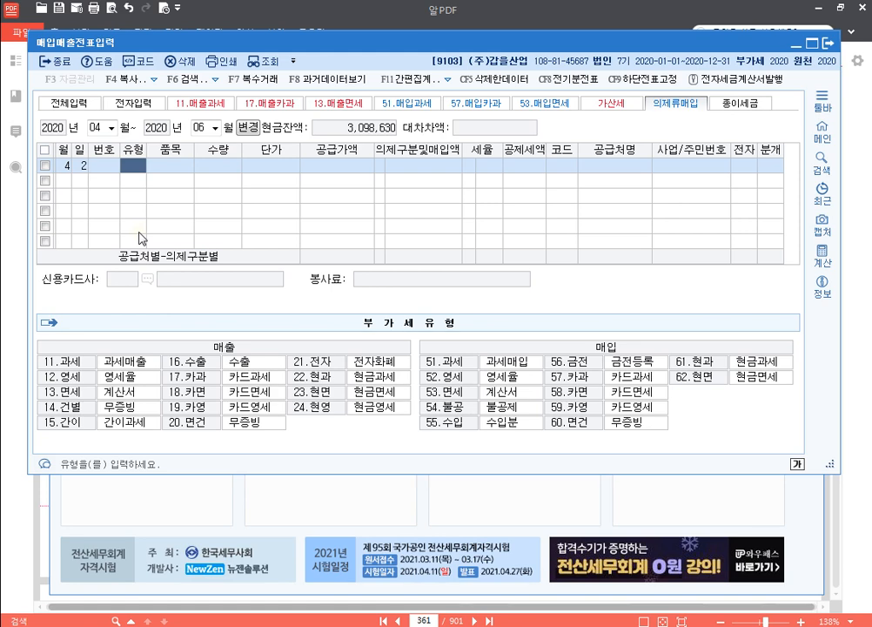
pyautogui.write('53')
pyautogui.press('Return')
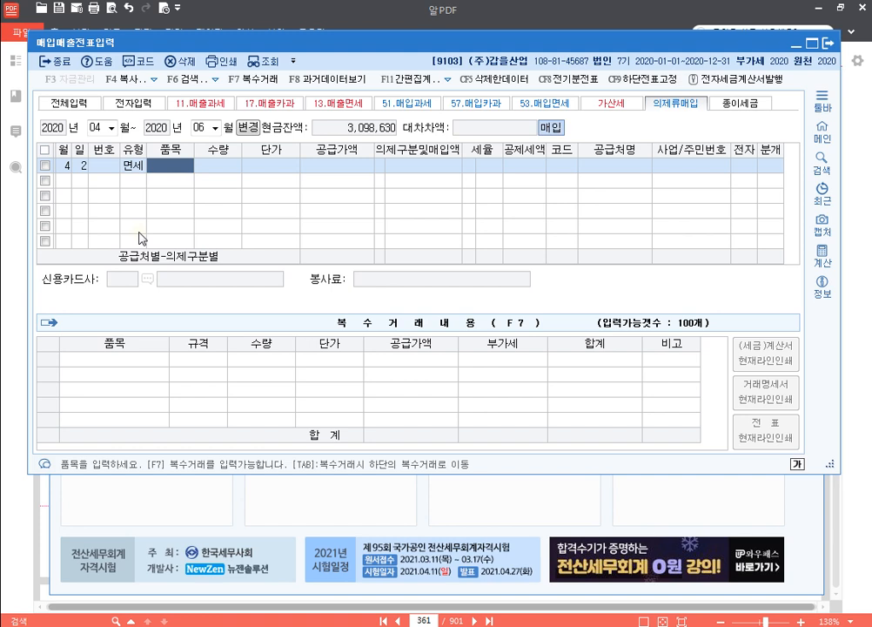
# - Enter the item 보리 with quantity 100 and 공급가액 3,400,000 in the 4월 2일 row
pyautogui.write('보리')
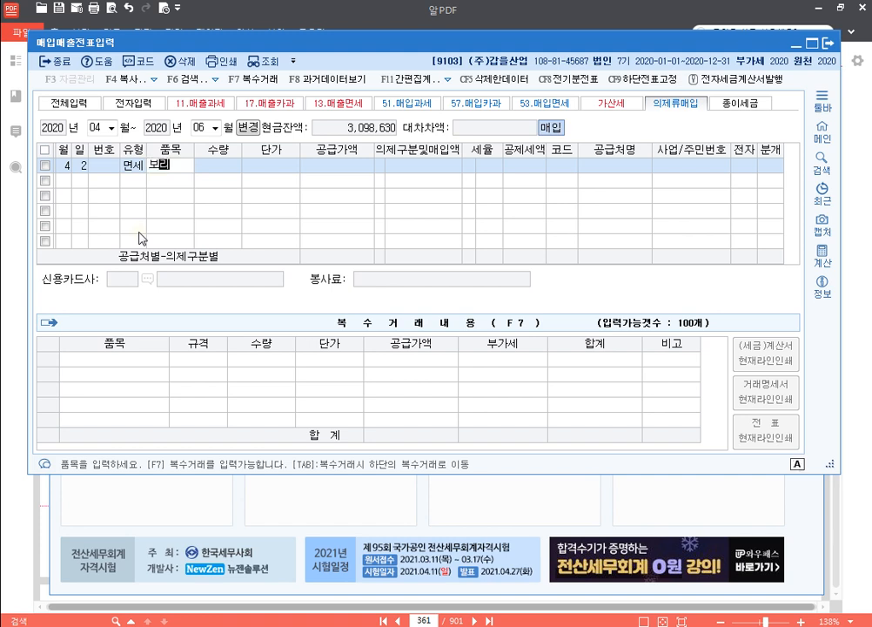
pyautogui.press('Return')
pyautogui.write('1')
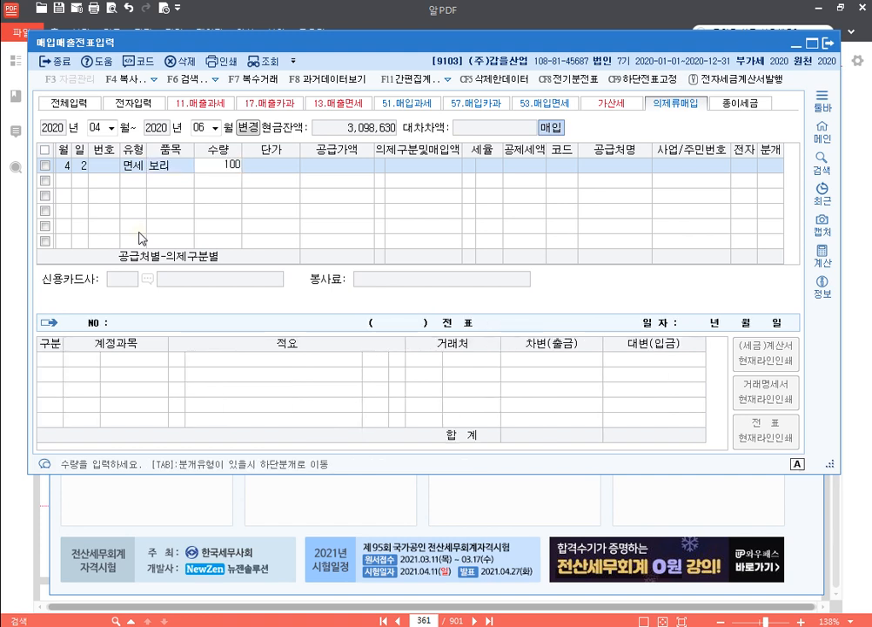
pyautogui.write('00')
pyautogui.press('Return')
pyautogui.press('Return')
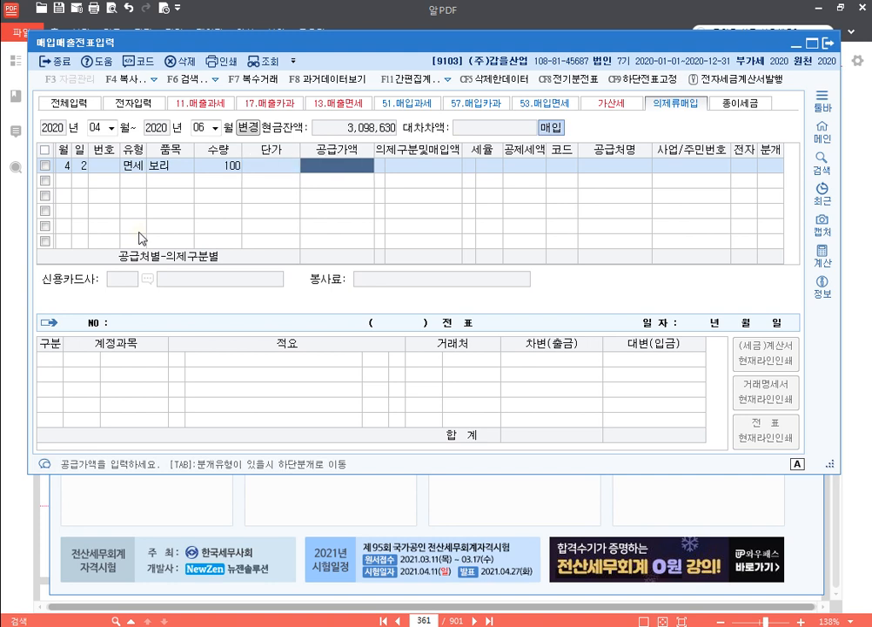
pyautogui.write('3400000')
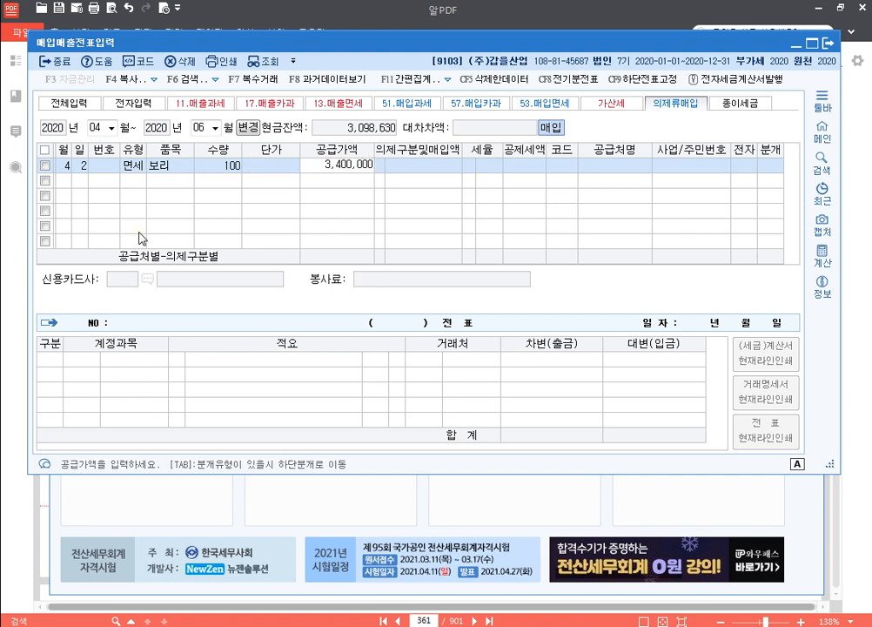
pyautogui.press('Return')
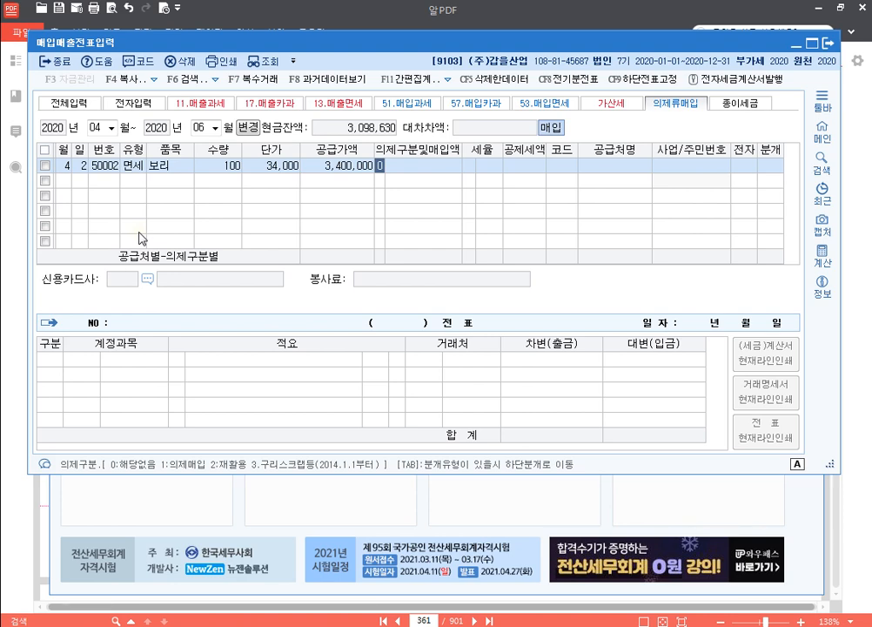
# - Mark the "1:의제매입" hint with a red box and set the 보리 row's 의제구분 to 1
pyautogui.press('F9')
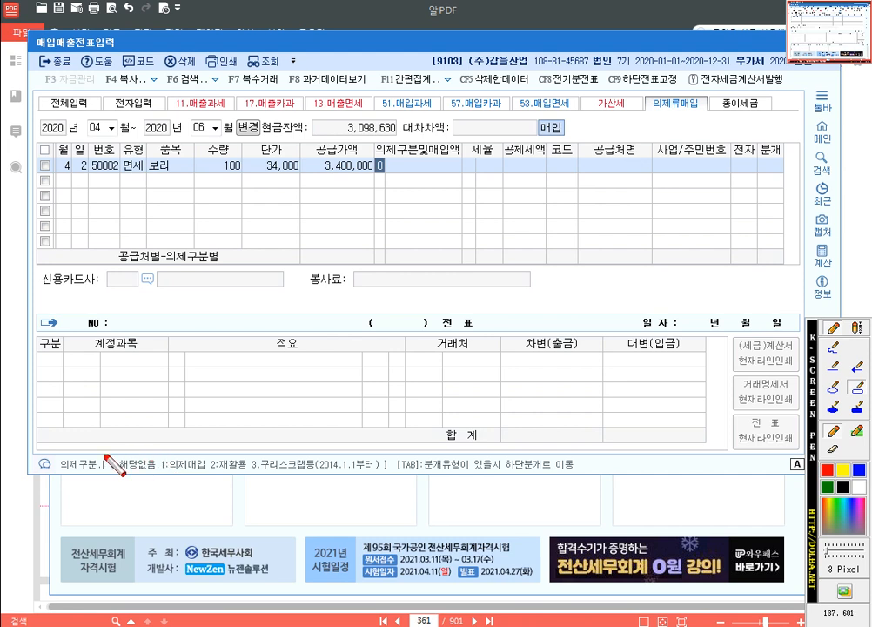
pyautogui.moveTo(155, 454); pyautogui.dragTo(209, 478)
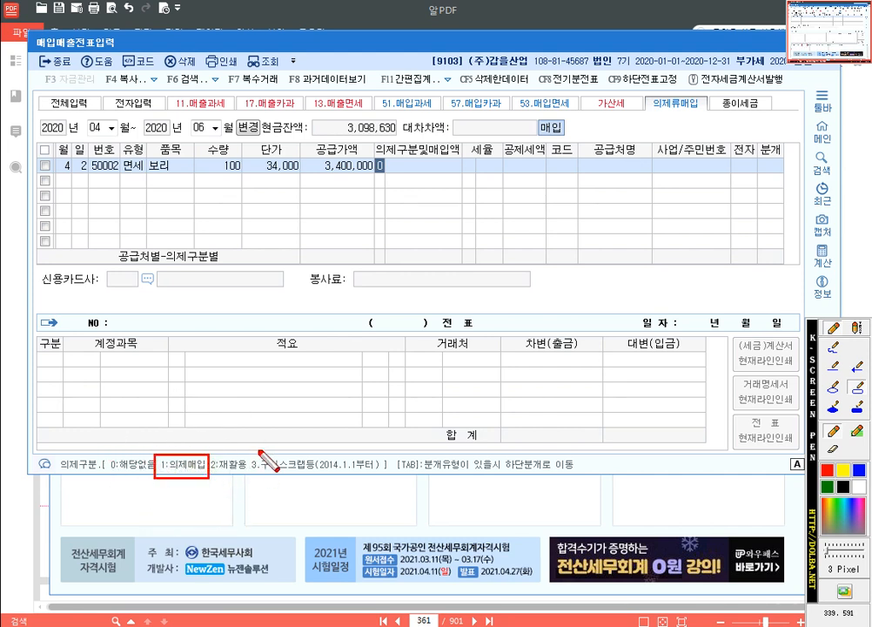
pyautogui.press('F9')
pyautogui.write('1')
pyautogui.press('Return')
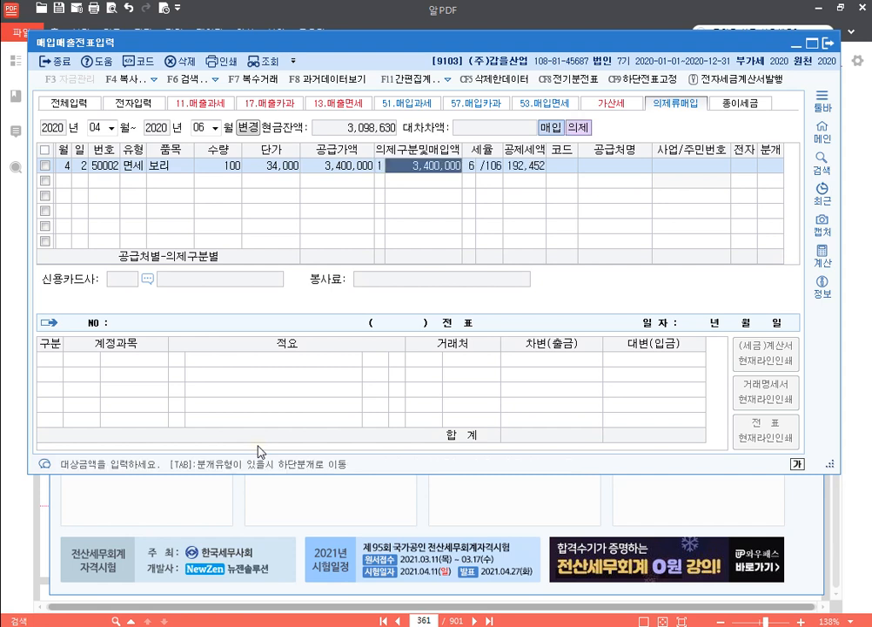
# - Keep the full 의제매입 amount for the 보리 row and set its 세율 to 4/104
pyautogui.press('Return')
pyautogui.write('4')
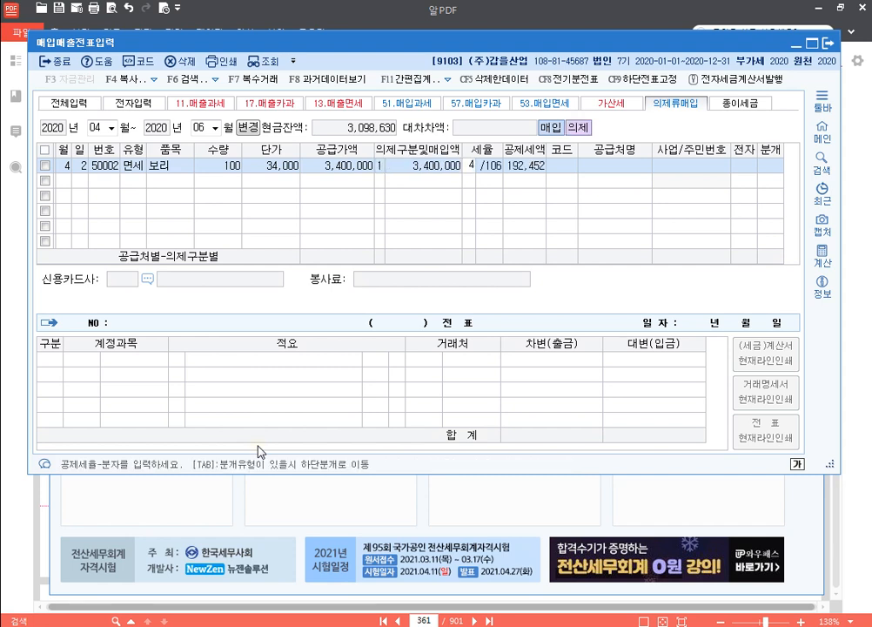
pyautogui.press('Return')
pyautogui.write('104')
pyautogui.press('Return')
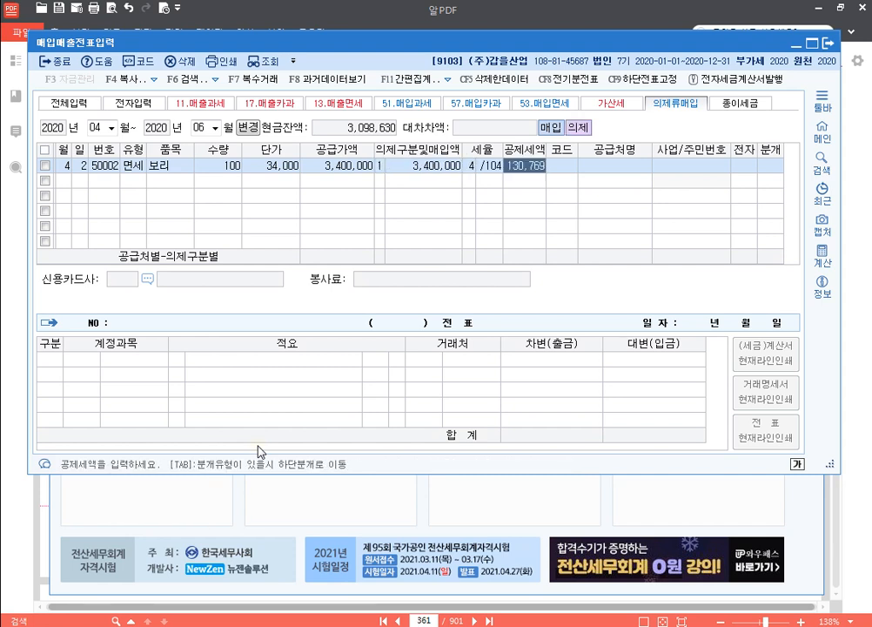
pyautogui.press('Return')
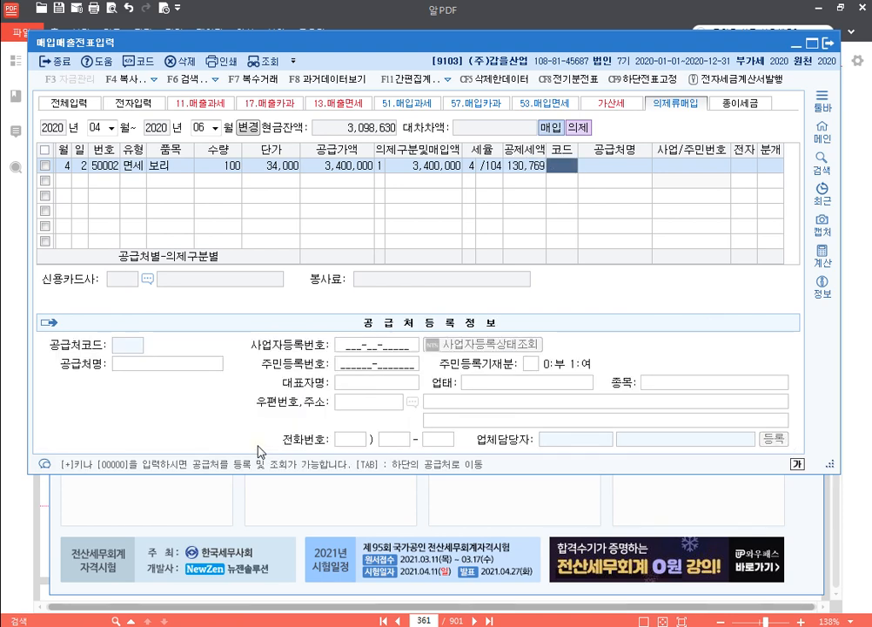
# - Search the suppliers for 영양 and assign (주)영양농산 to the 보리 row
pyautogui.write('영양')
pyautogui.press('Return')
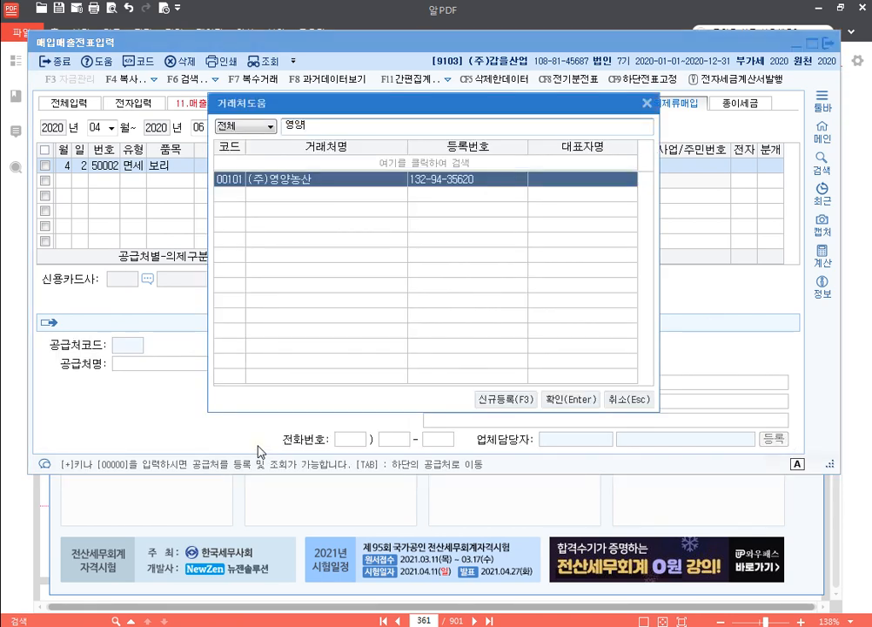
pyautogui.press('Return')
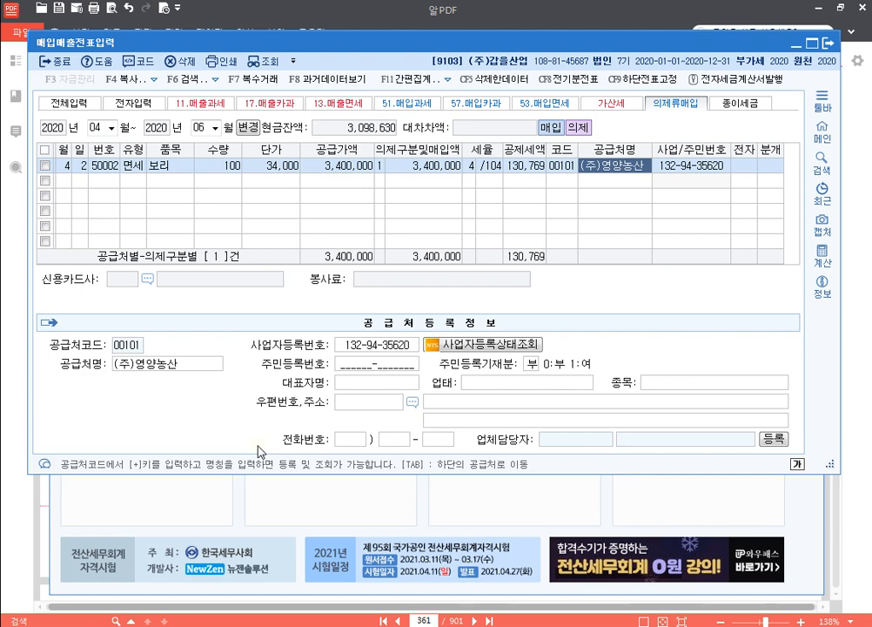
# - Mark the 보리 row's 전자 as 여 and set its 분개 to 현금
pyautogui.press('Return')
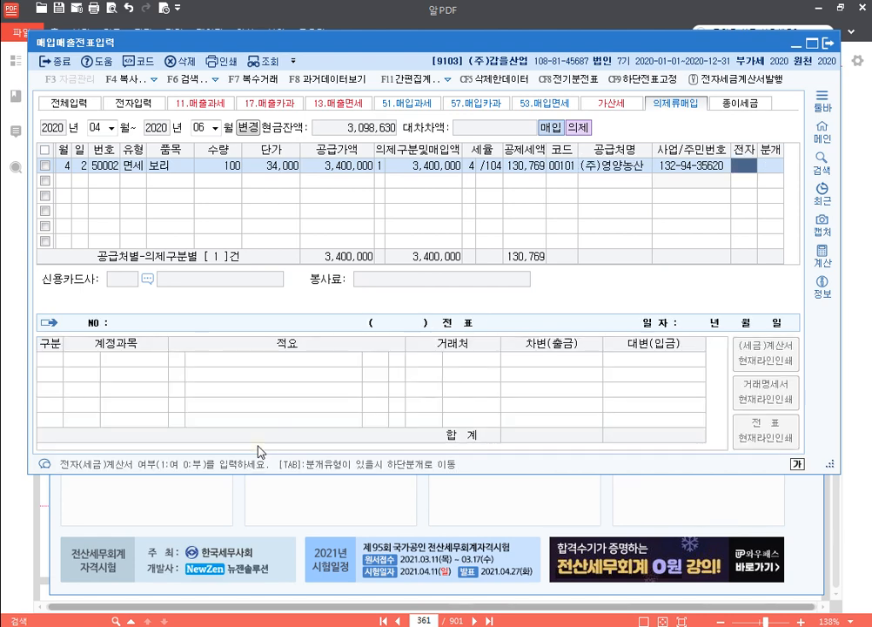
pyautogui.write('1')
pyautogui.press('Return')
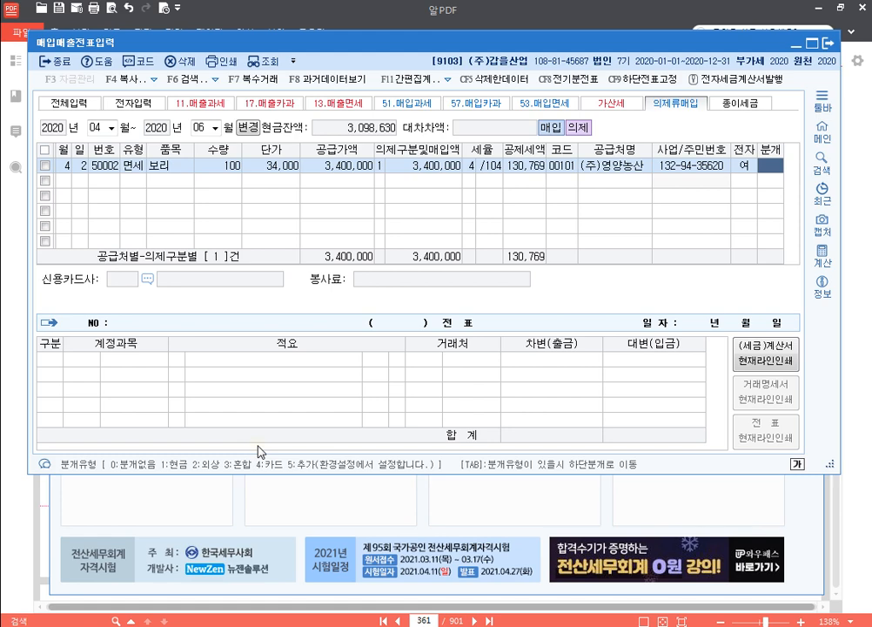
pyautogui.write('1')
pyautogui.press('Return')
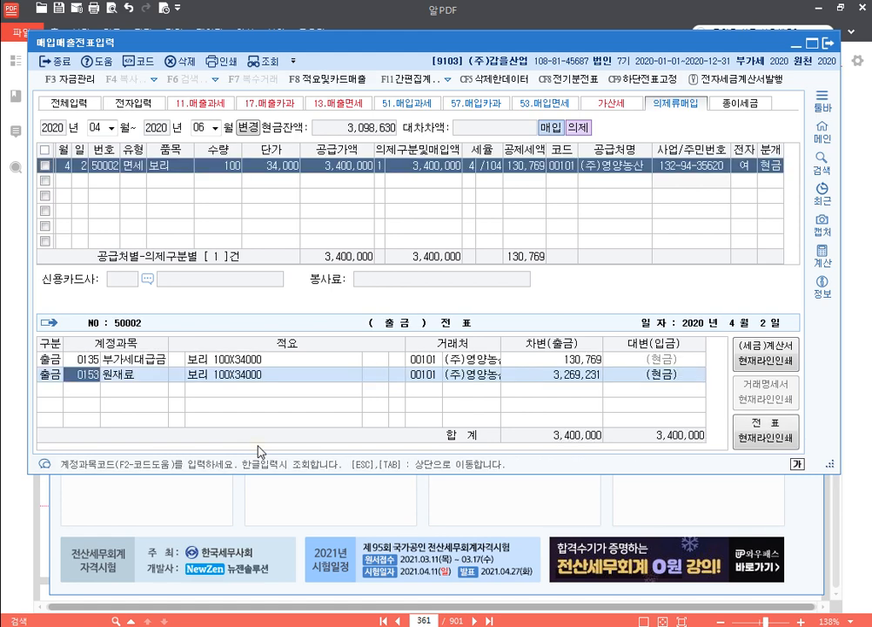
# - Set the 적요 of the 보리 voucher's 원재료 line to 06 의제매입세액공제신고서 자동반영분 and complete the voucher
pyautogui.press('Return')
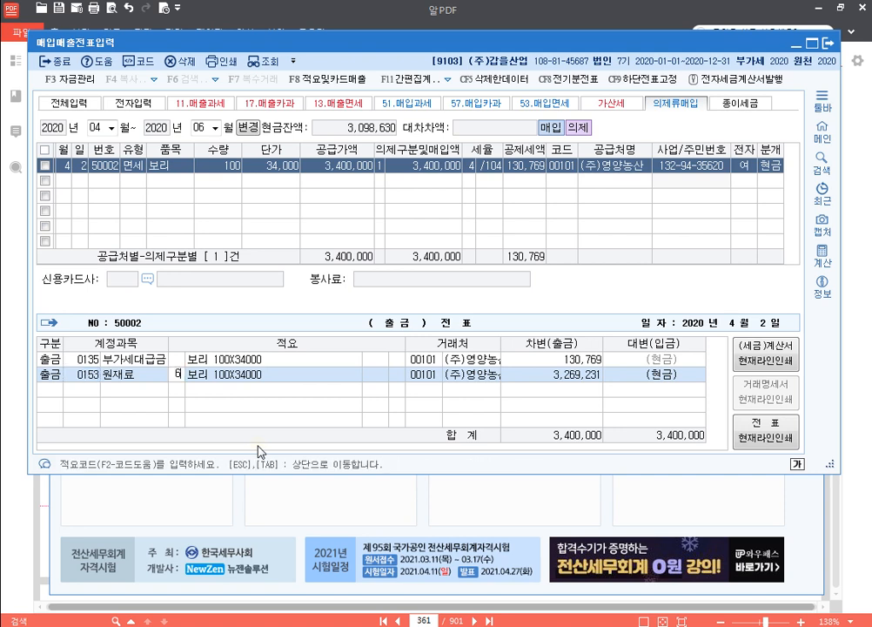
pyautogui.write('06')
pyautogui.press('Return')
pyautogui.press('Return')
pyautogui.press('Return')
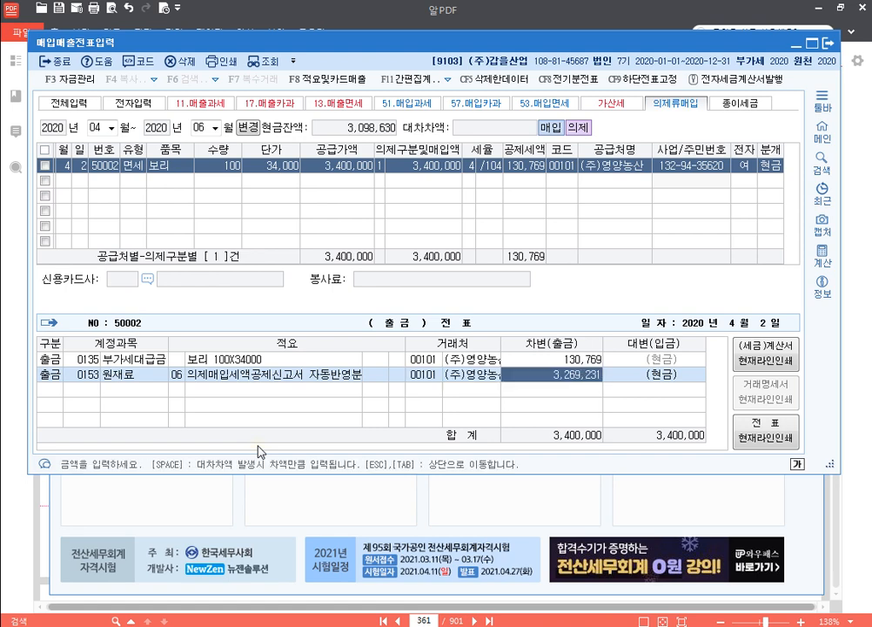
pyautogui.press('Return')
pyautogui.press('Up')
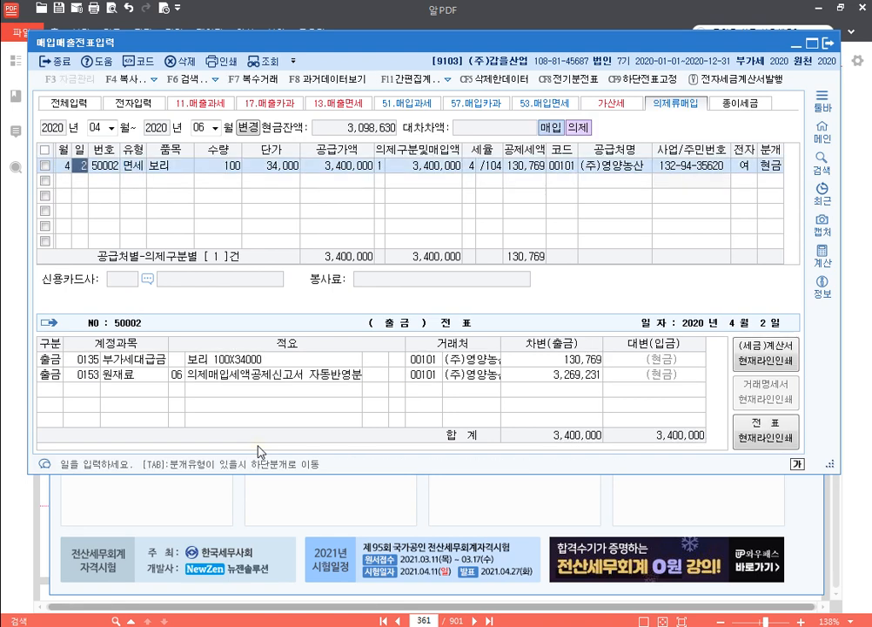
# - Examine codes 06 and 07 in the 적요 list of the 보리 voucher's 원재료 line without changing the selection
pyautogui.click(177, 374)
pyautogui.press('F2')
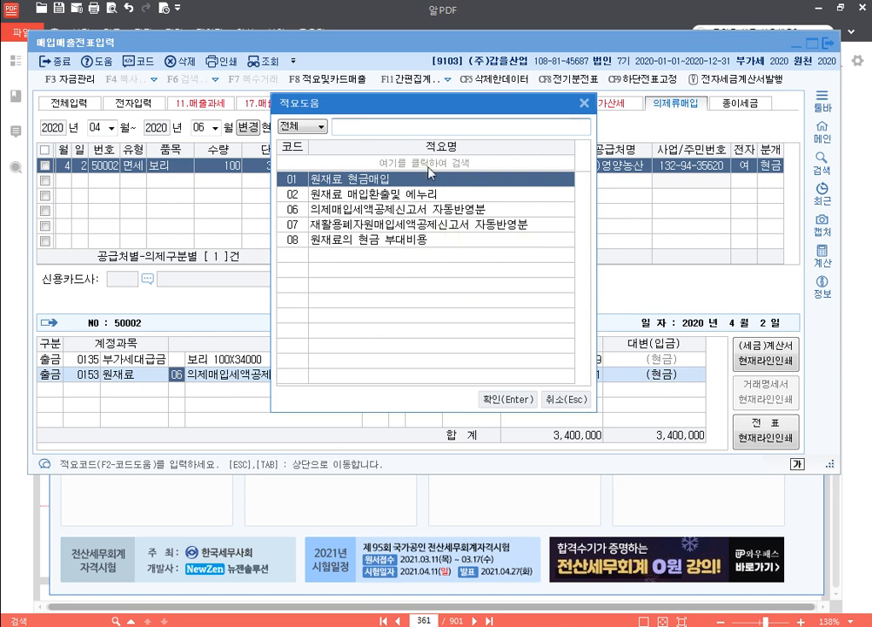
pyautogui.click(392, 209)
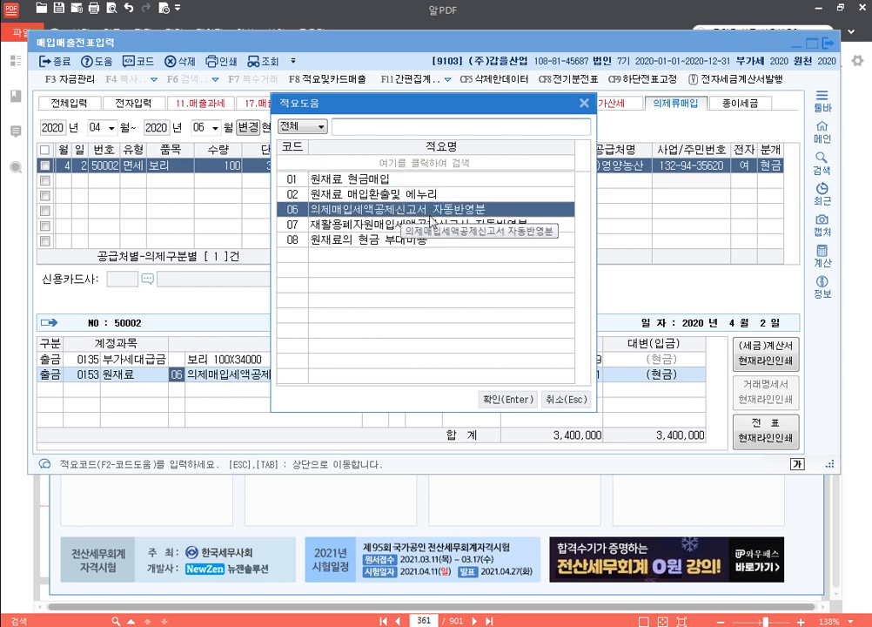
pyautogui.click(394, 225)
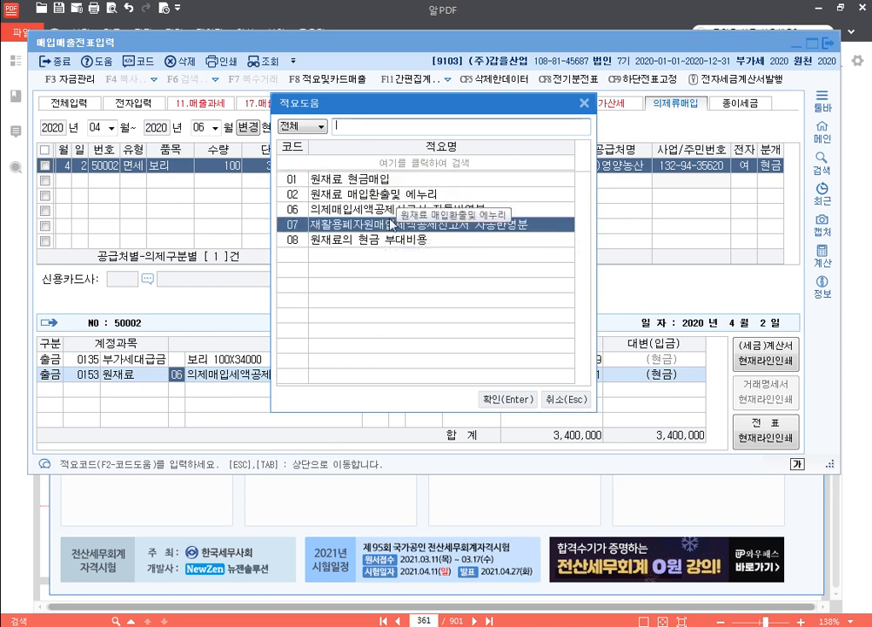
pyautogui.click(392, 209)
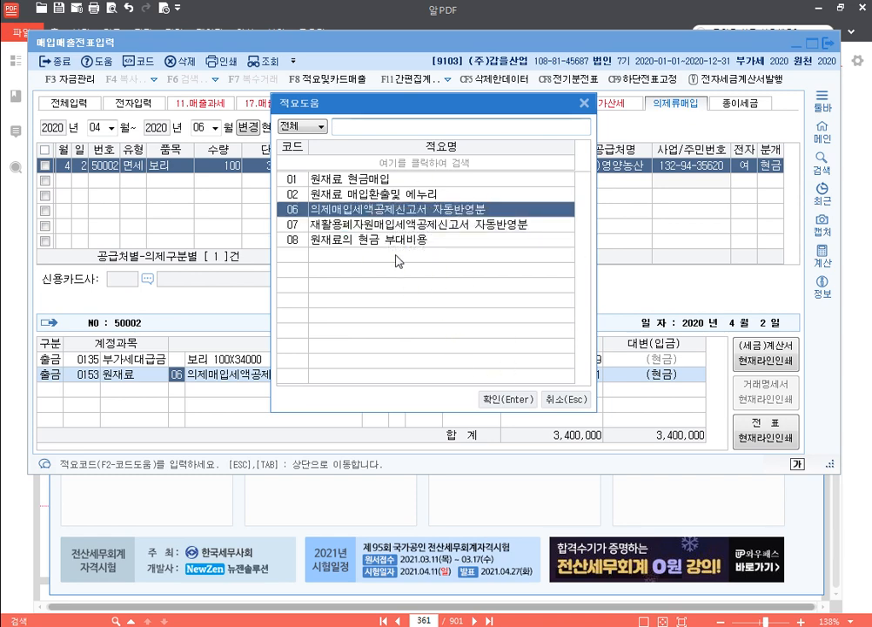
pyautogui.click(566, 402)
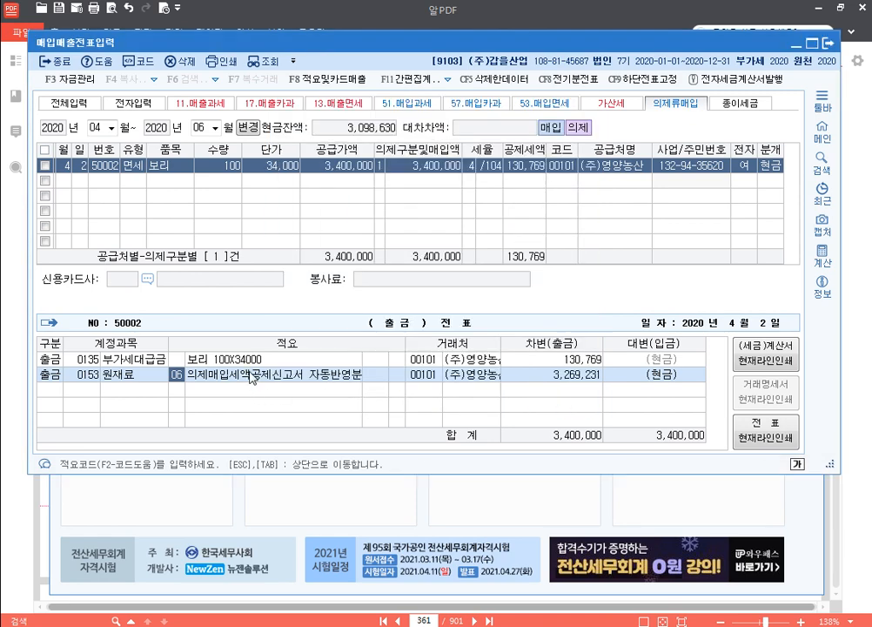
# - Start a new purchase row dated 5월 15일 with 유형 60.면건
pyautogui.click(67, 182)
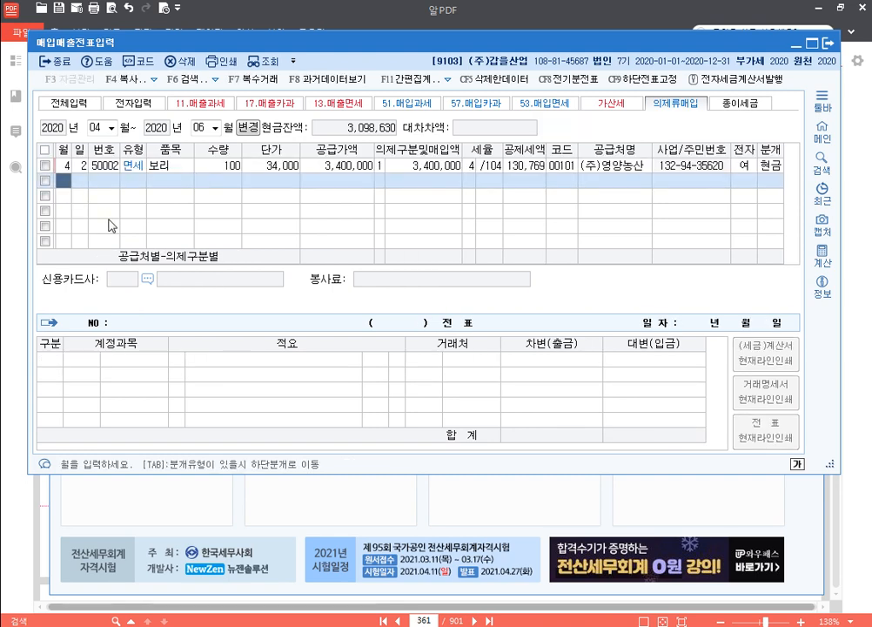
pyautogui.write('5')
pyautogui.press('Return')
pyautogui.write('15')
pyautogui.press('Return')
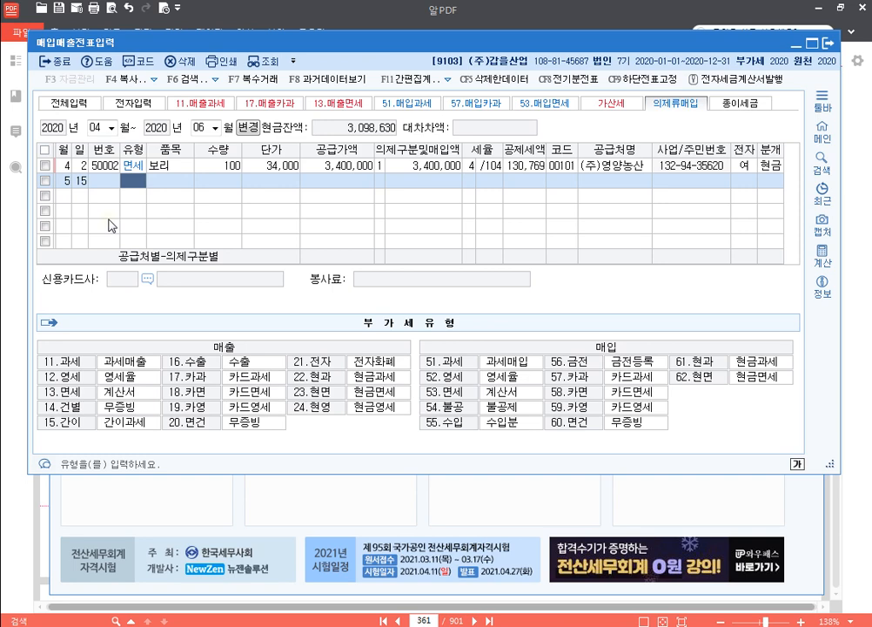
pyautogui.write('60')
pyautogui.press('Return')
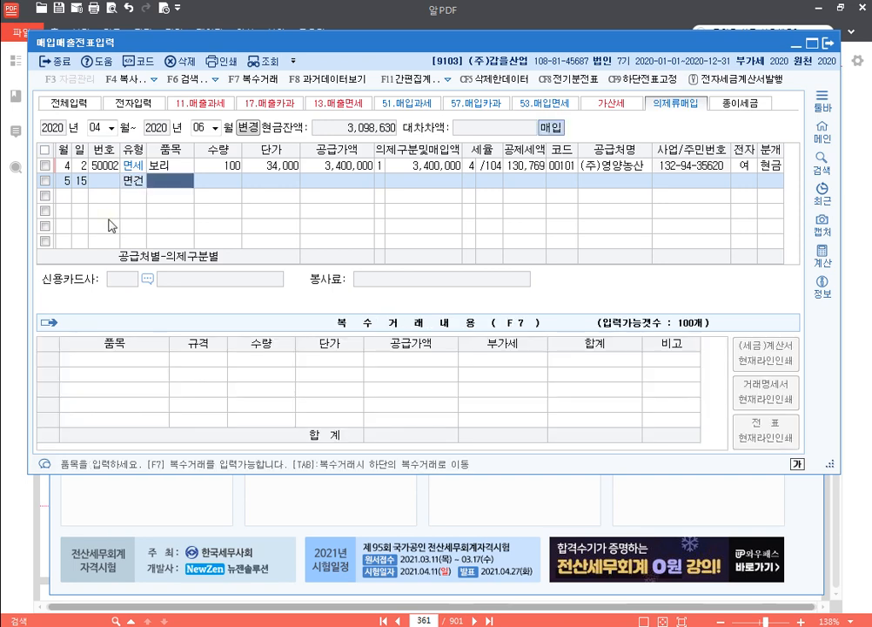
# - Enter the item 밀 with quantity 50 and 공급가액 1,234,000 in the 5월 15일 row
pyautogui.write('밀')
pyautogui.press('Return')
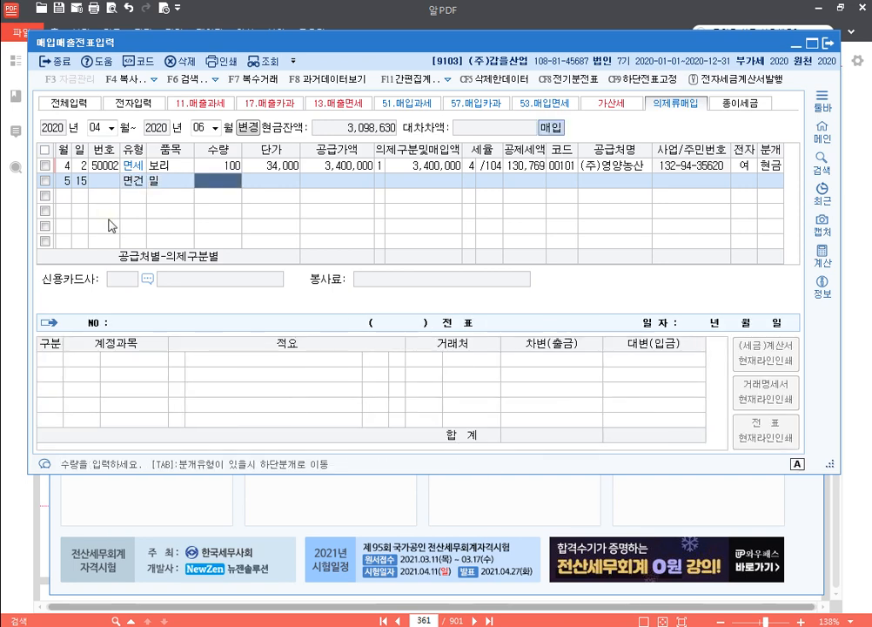
pyautogui.write('50')
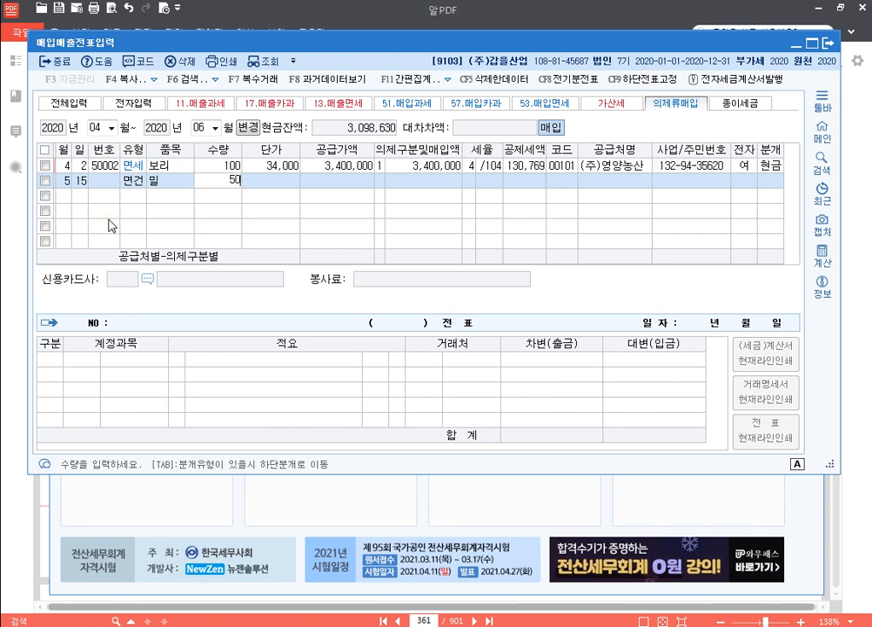
pyautogui.press('Return')
pyautogui.press('Return')
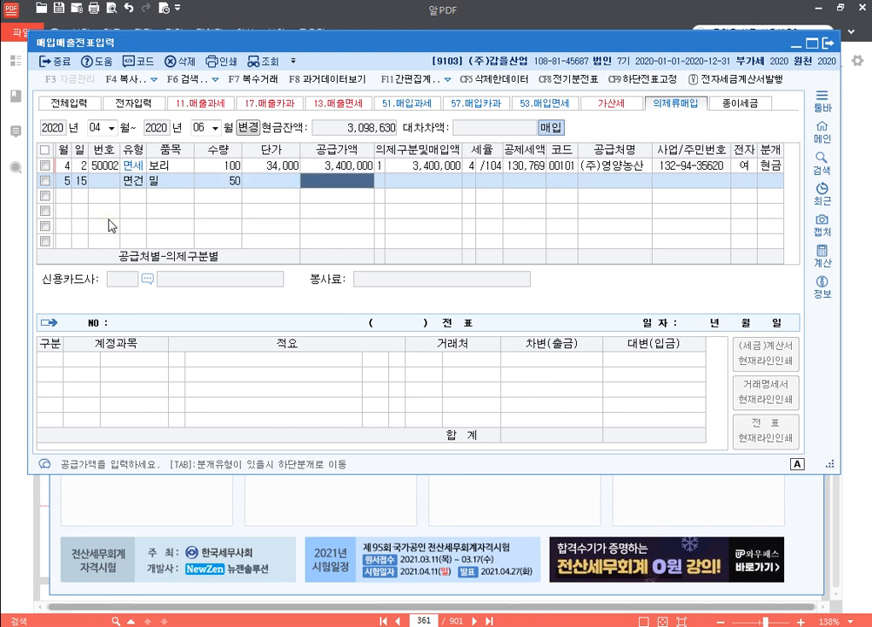
pyautogui.write('1,234,000')
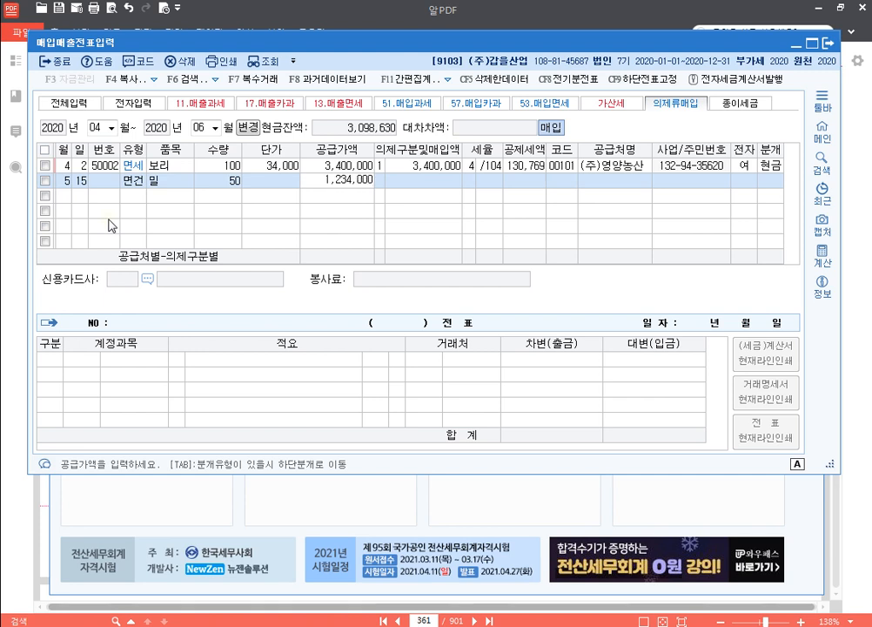
pyautogui.press('Return')
# - Set the 5월 15일 row's 의제구분 to 1, keep the full 의제매입 amount and set its 세율 to 4/104
pyautogui.write('1')
pyautogui.press('Return')
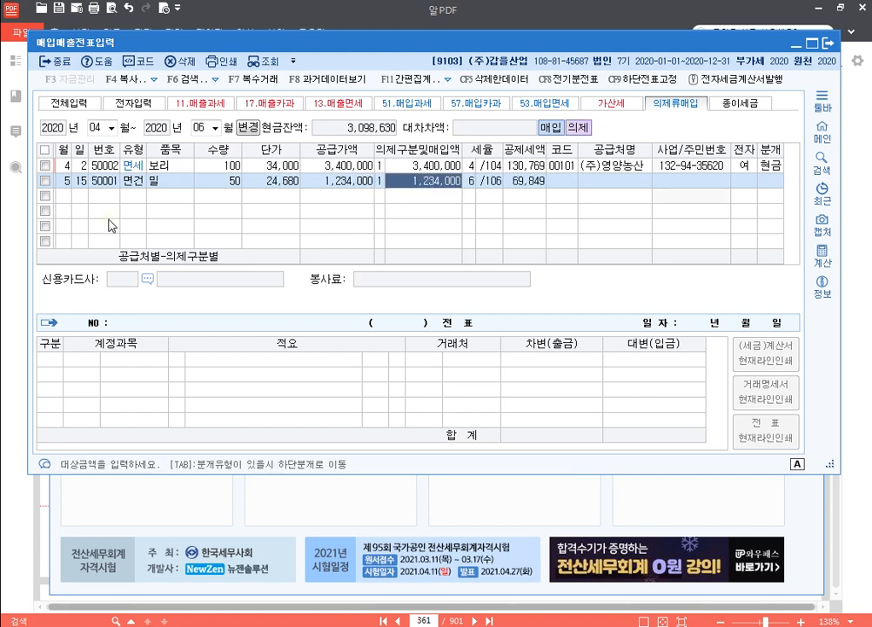
pyautogui.press('Return')
pyautogui.write('4')
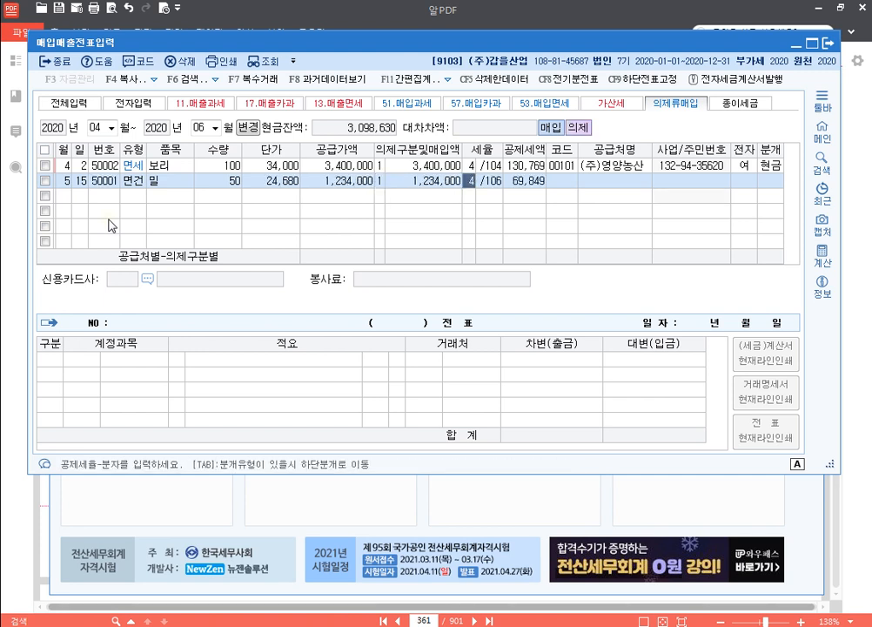
pyautogui.press('Return')
pyautogui.press('Return')
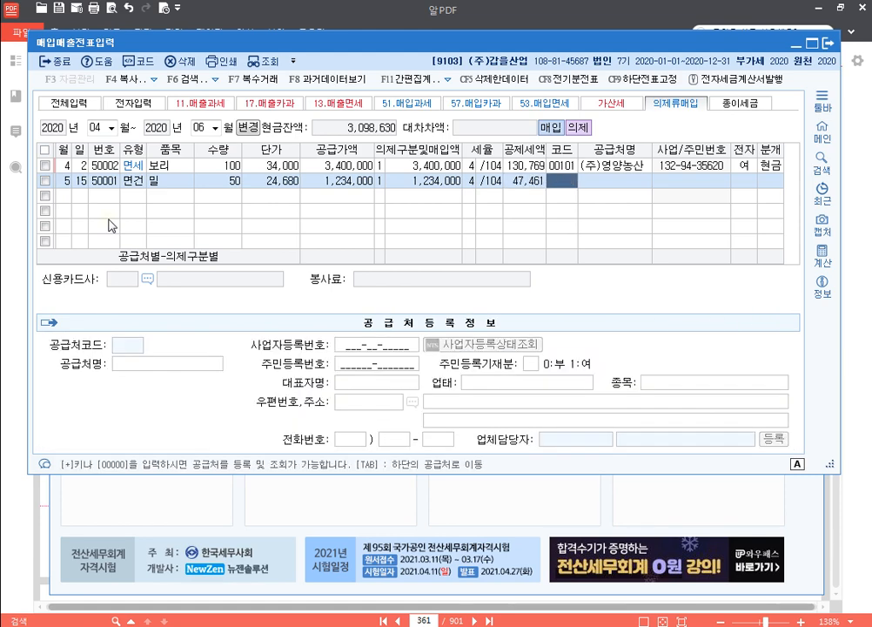
# - Search for the individual supplier by name, assign that supplier to the 5월 15일 밀 row, and set its 분개 to 현금
pyautogui.press('F2')
pyautogui.write('정명')
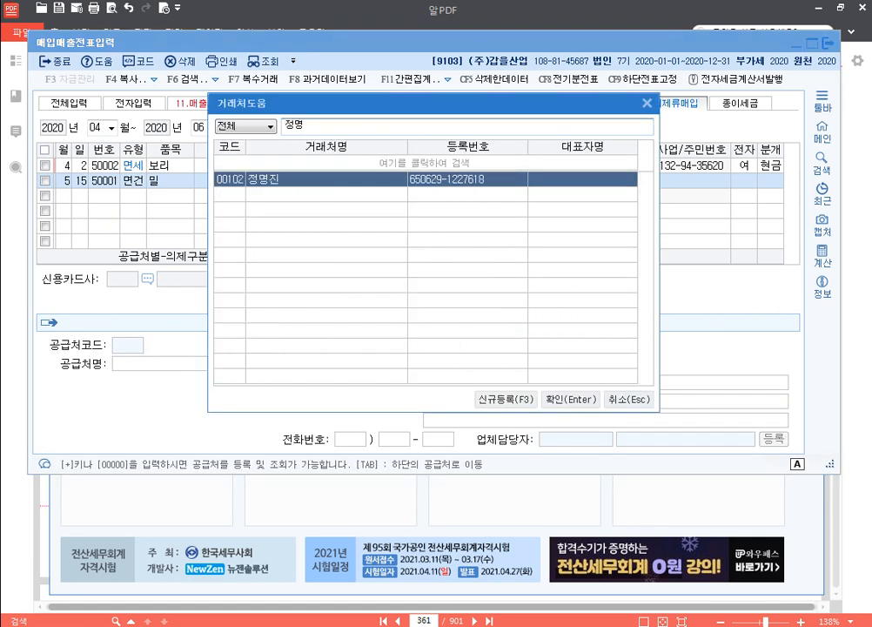
pyautogui.press('Return')
pyautogui.press('Return')
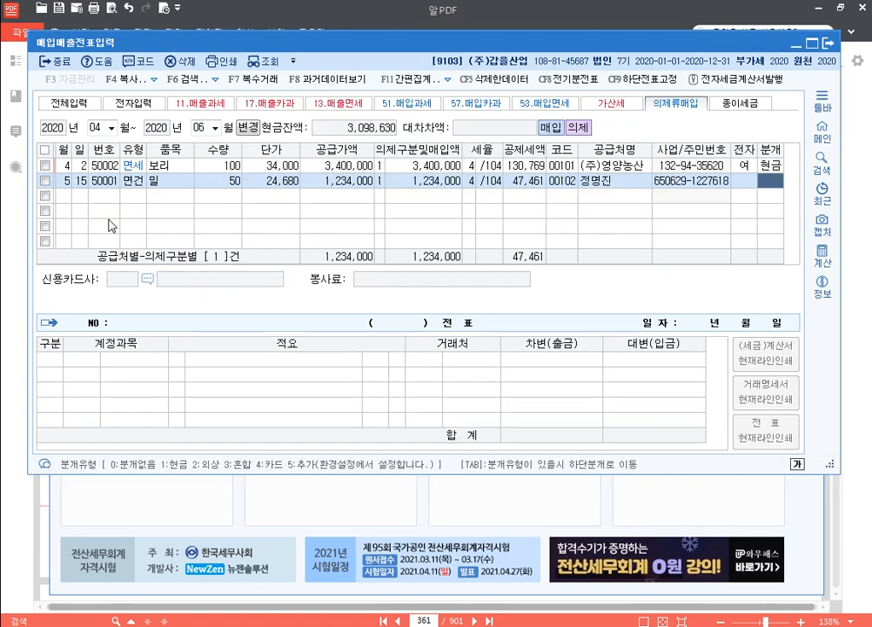
pyautogui.write('1')
pyautogui.press('Return')
# - Set the 적요 of the 5월 15일 voucher's 원재료 line to 06 의제매입세액공제신고서 자동반영분 and complete the voucher
pyautogui.press('Return')
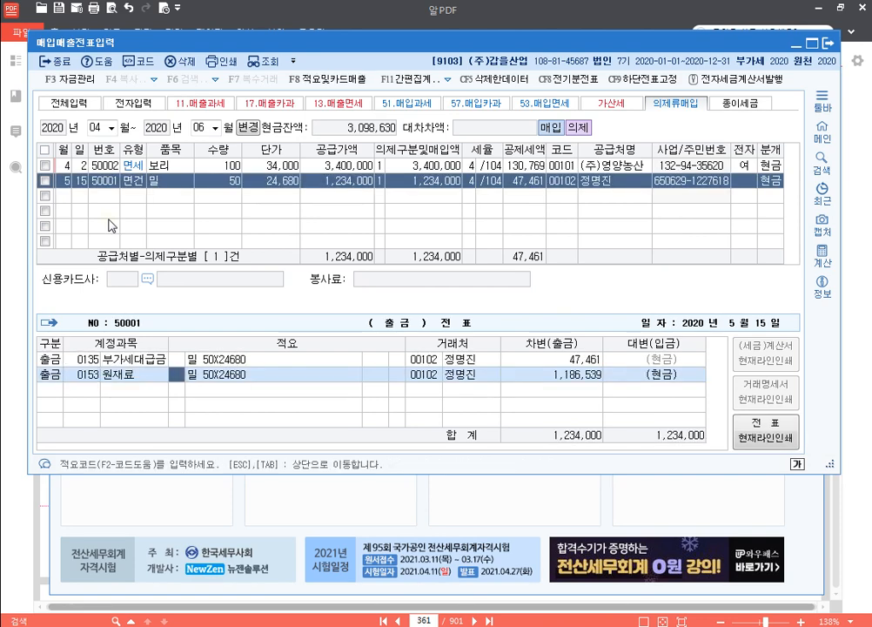
pyautogui.write('6')
pyautogui.press('Return')
pyautogui.press('Return')
pyautogui.press('Return')
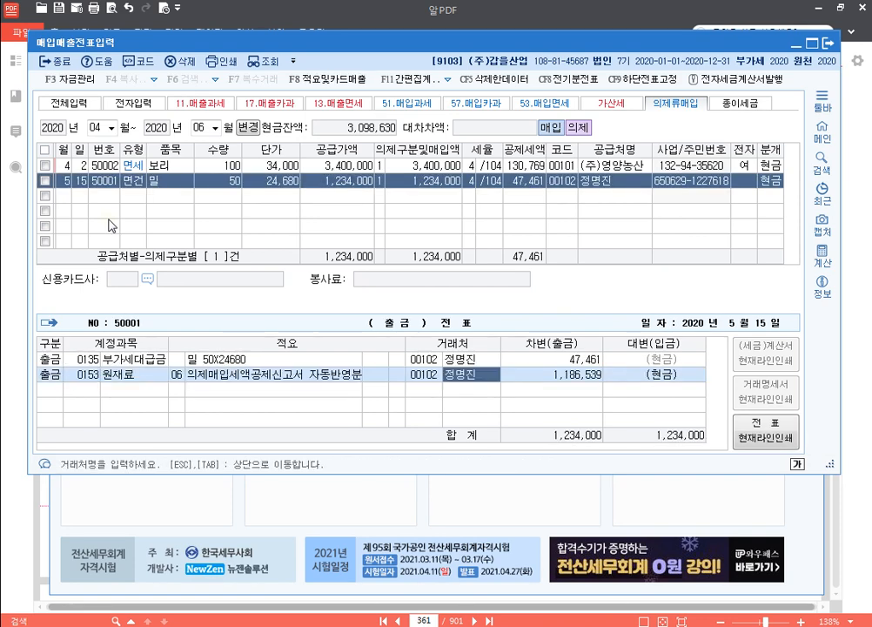
pyautogui.press('Return')
pyautogui.press('Return')
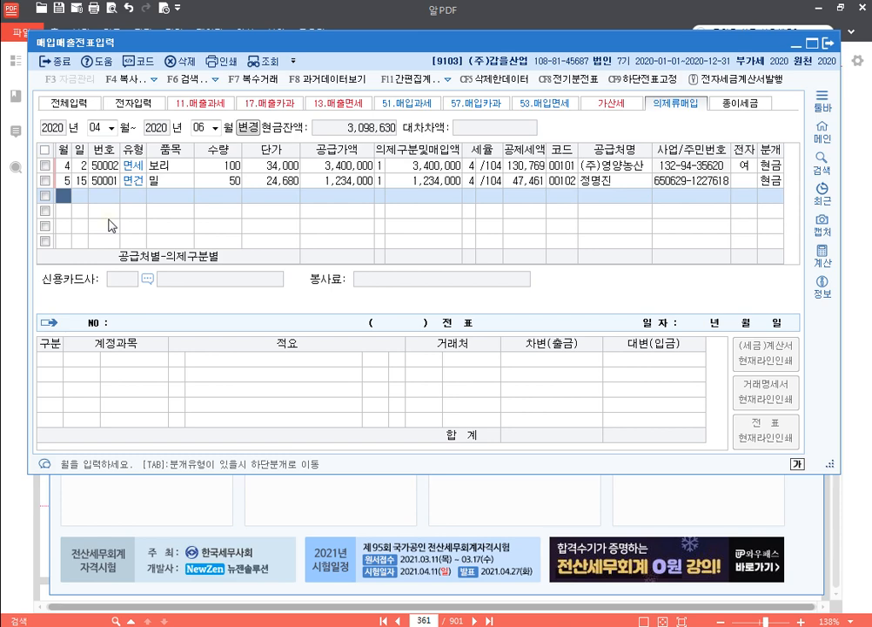
# - Start a new purchase row dated 6월 24일 with 유형 60.면건
pyautogui.write('6')
pyautogui.press('Return')
pyautogui.write('24')
pyautogui.press('Return')
pyautogui.write('60')
pyautogui.press('Return')
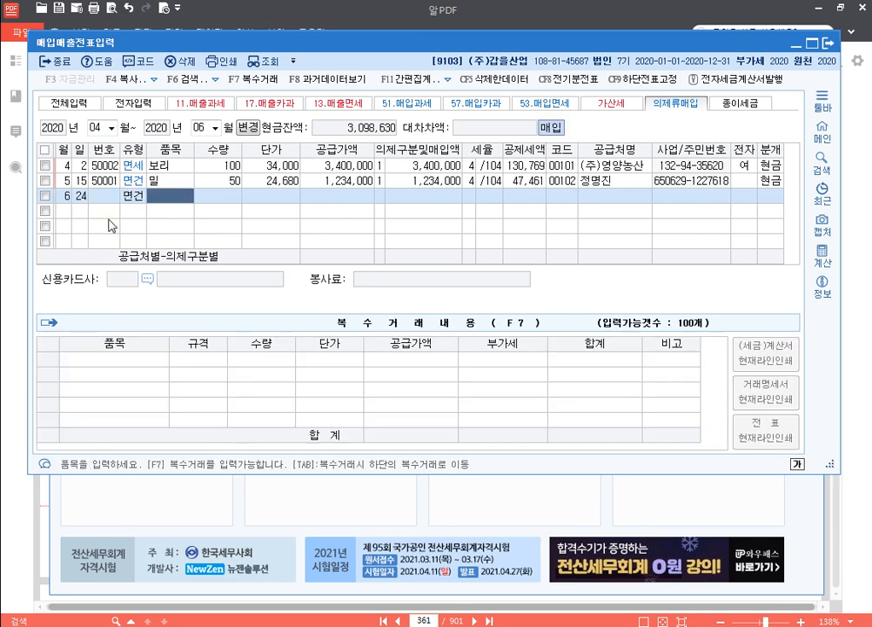
# - Enter the item 밀 with quantity 30 and 공급가액 980,000 in the 6월 24일 row
pyautogui.write('밀')
pyautogui.press('Return')
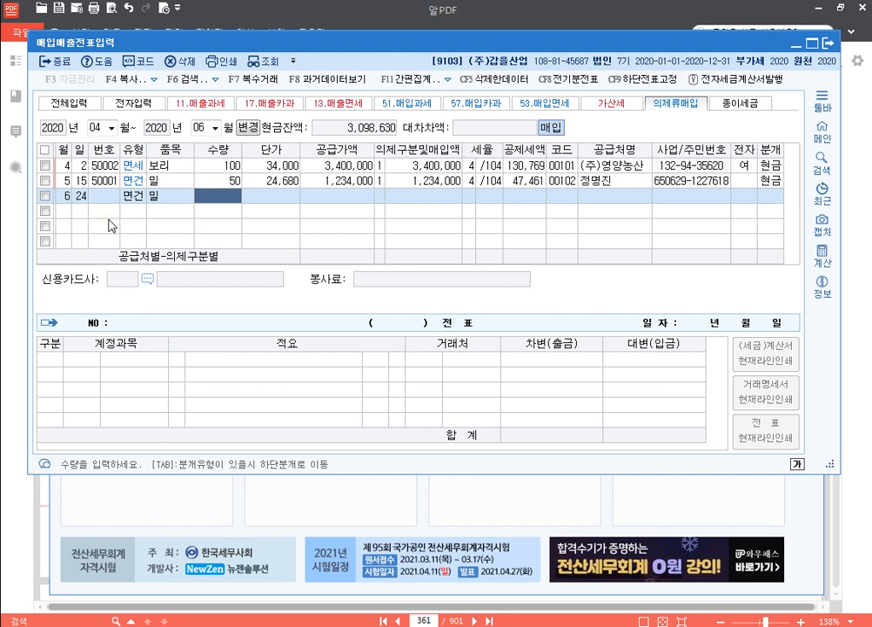
pyautogui.write('30')
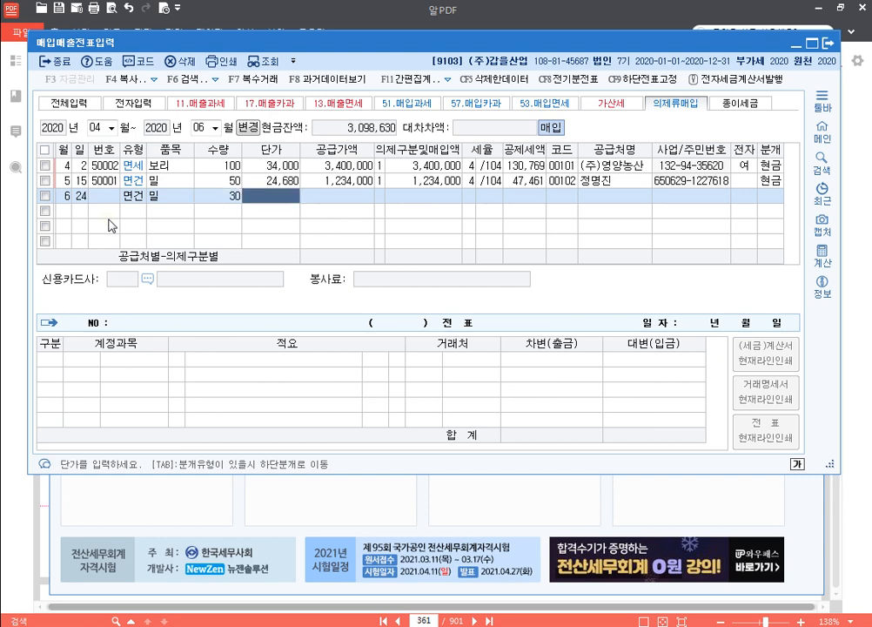
pyautogui.press('Return')
pyautogui.write('9800000')
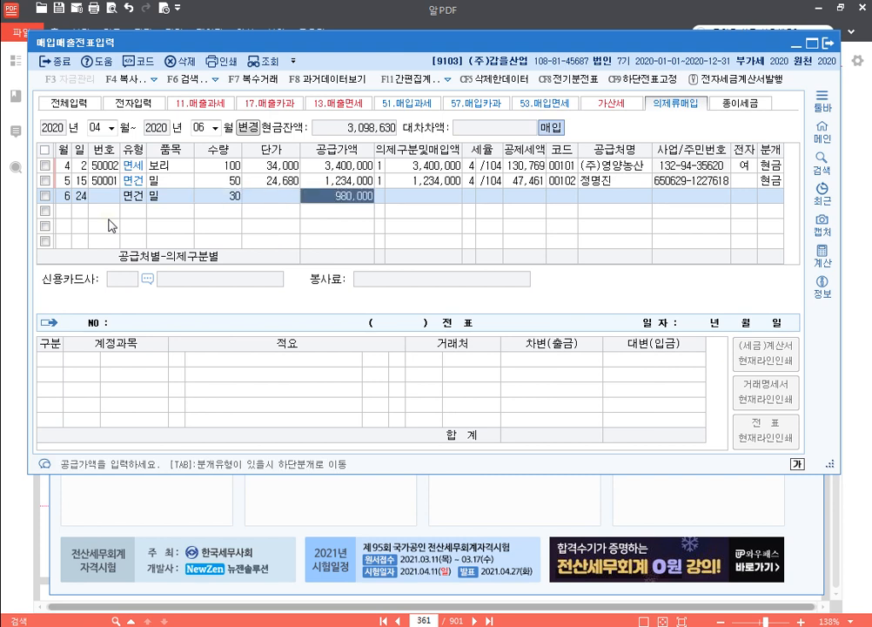
pyautogui.press('Return')
# - Set the 6월 24일 row's 의제구분 to 1, keep the full 의제매입 amount and set its 세율 to 4/104
pyautogui.press('Return')
pyautogui.press('Return')
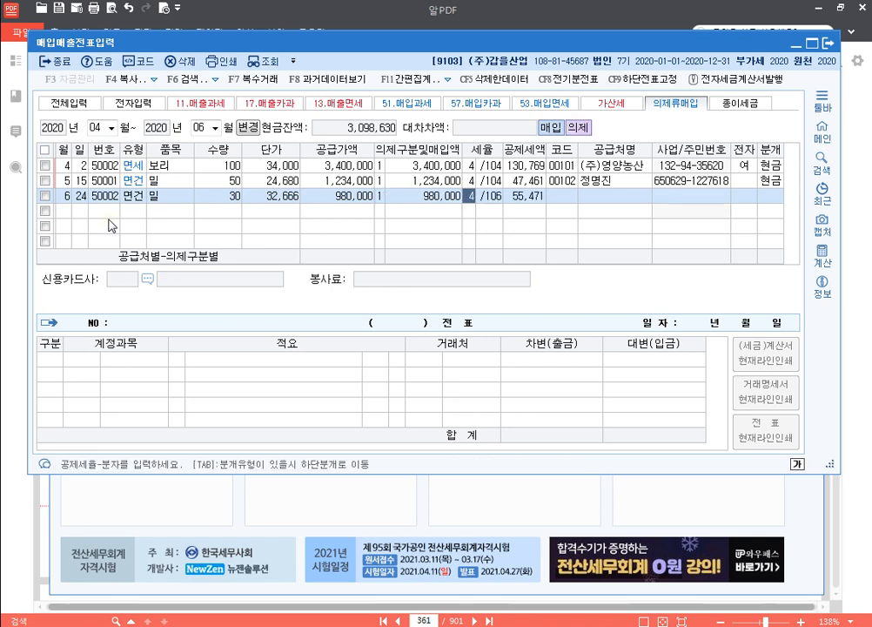
pyautogui.write('4')
pyautogui.press('Return')
# - Look up the individual supplier by name for the 6월 24일 밀 row and set its 분개 to 혼합
pyautogui.write('권윤')
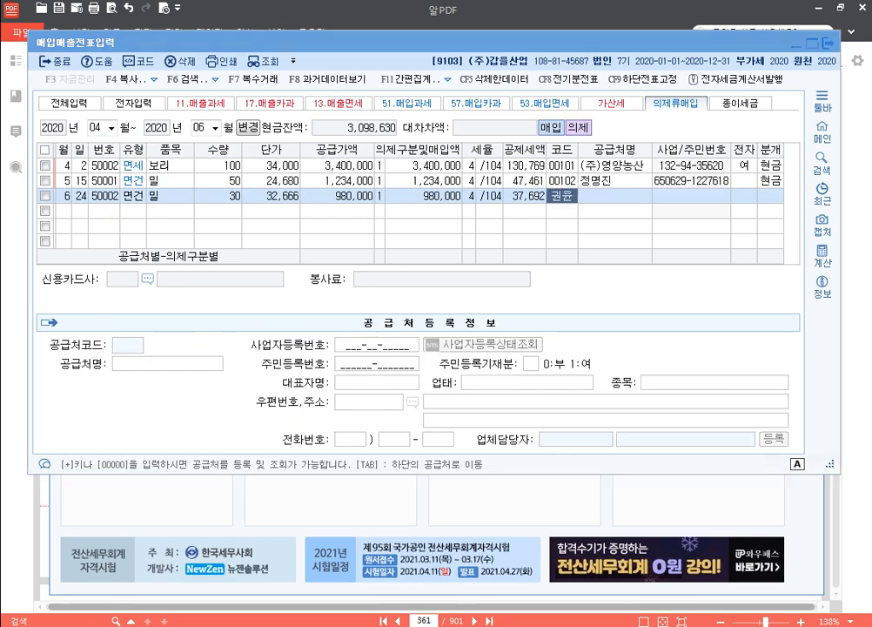
pyautogui.press('Return')
pyautogui.press('Return')
pyautogui.press('Return')
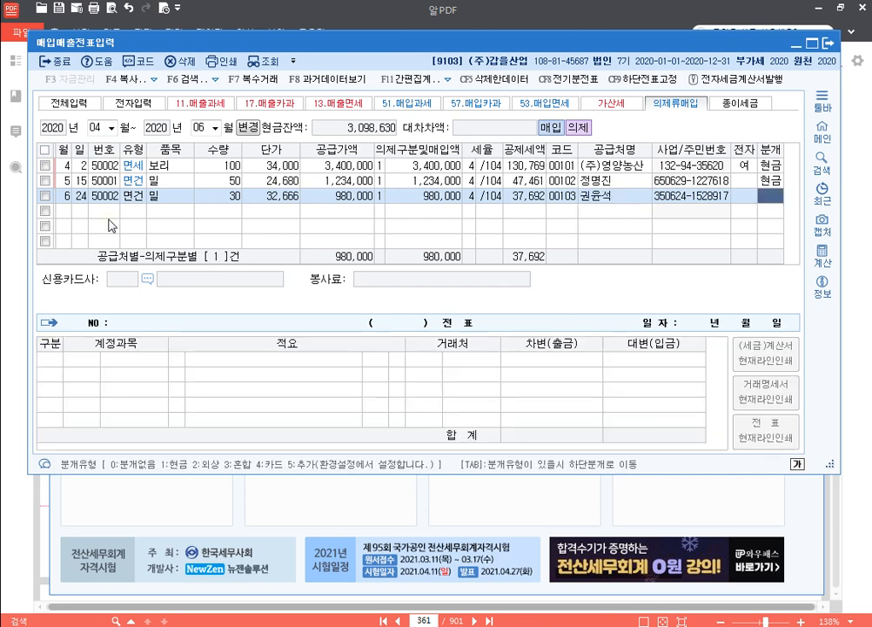
pyautogui.write('3')
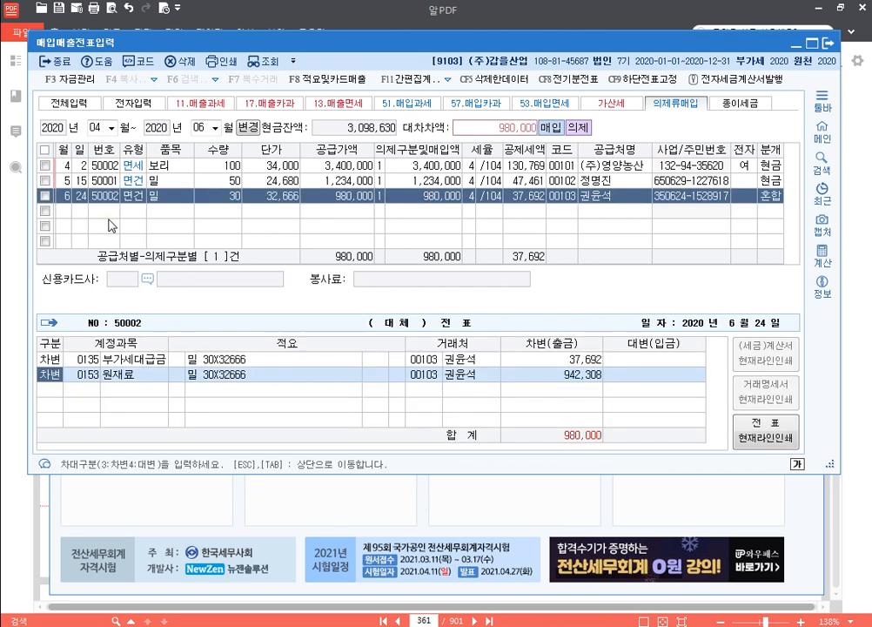
# - Set the 적요 of the 6월 24일 voucher's 원재료 line to 06 의제매입세액공제신고서 자동반영분
pyautogui.press('Return')
pyautogui.press('Return')
pyautogui.write('6')
pyautogui.press('Return')
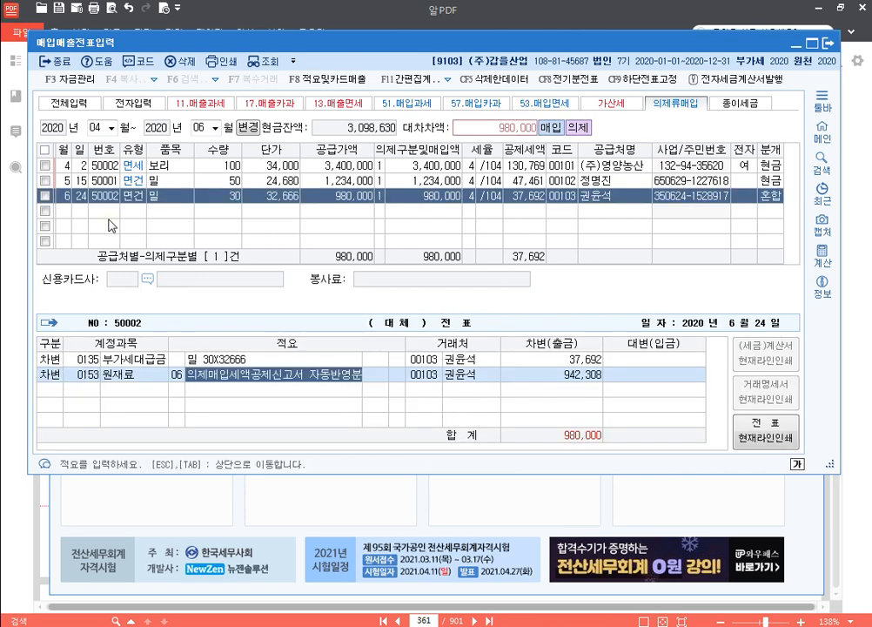
# - Add a 대변 line with account 101 현금 for 980,000 to the 6월 24일 voucher and return to the voucher list
pyautogui.press('Return')
pyautogui.press('Return')
pyautogui.press('Return')
pyautogui.write('4')
pyautogui.press('Return')
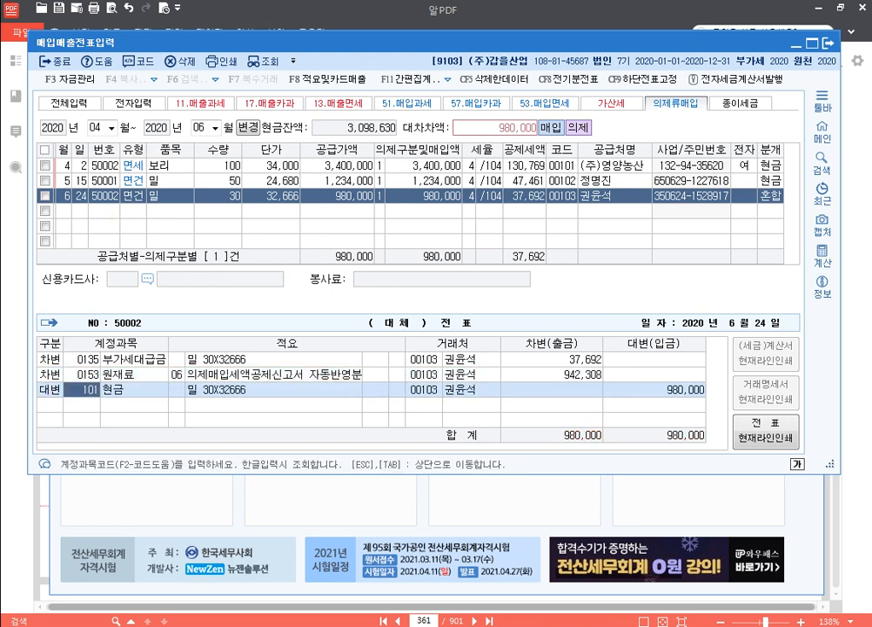
pyautogui.press('Escape')
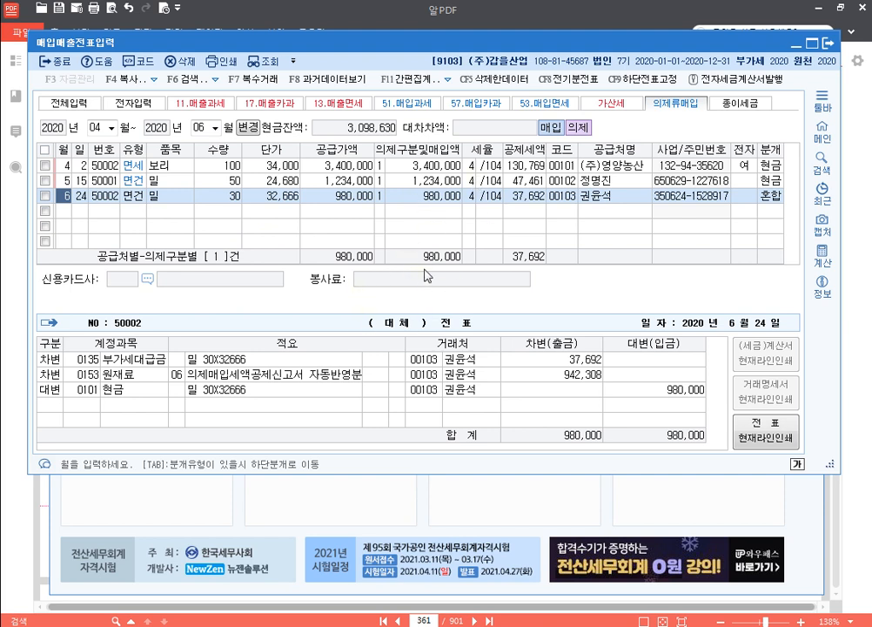
# - Compare the 6월 24일 row's 공급가액, 의제매입액 and 공제세액 with the 부가세대급금 and 원재료 amounts in its journal entry
pyautogui.click(343, 199)
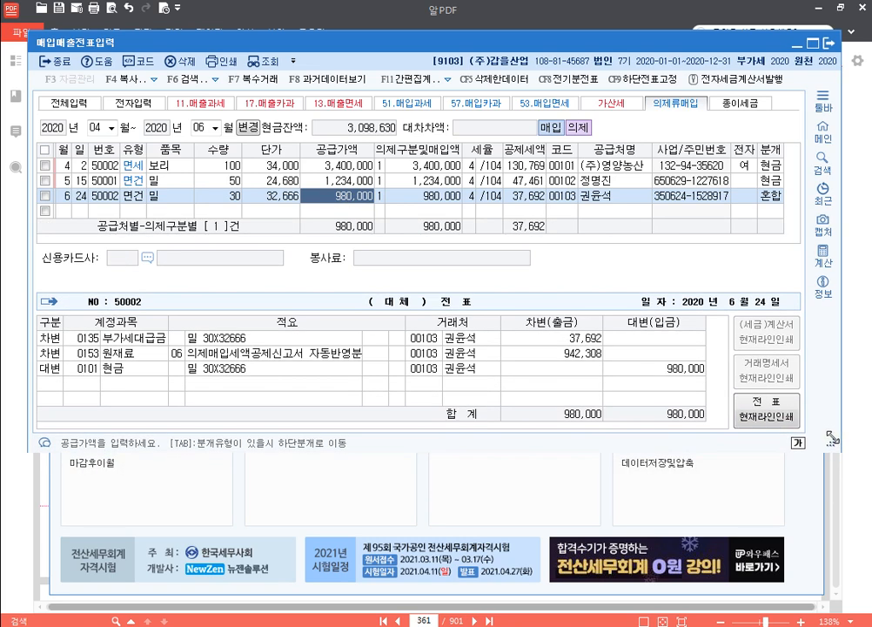
pyautogui.press('Tab')
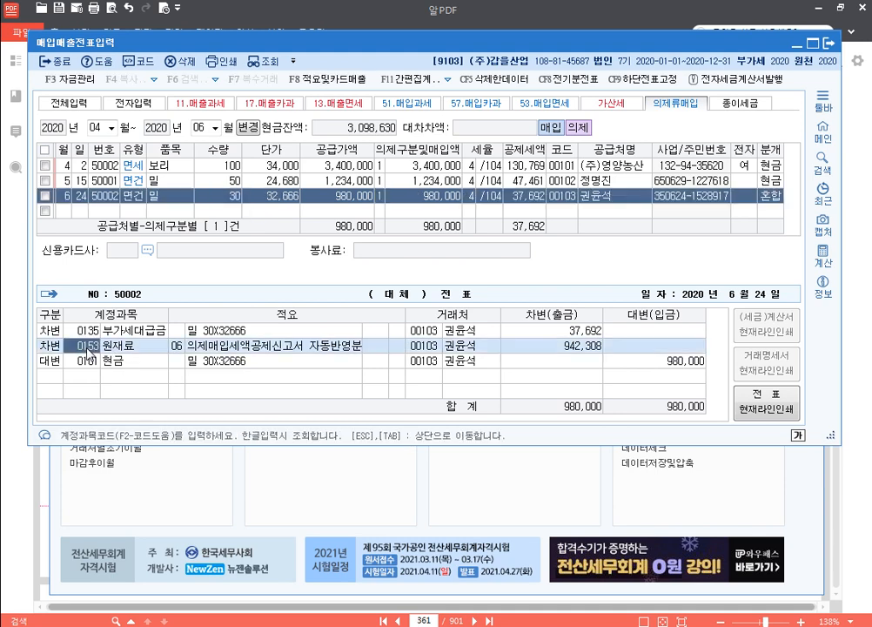
pyautogui.click(555, 346)
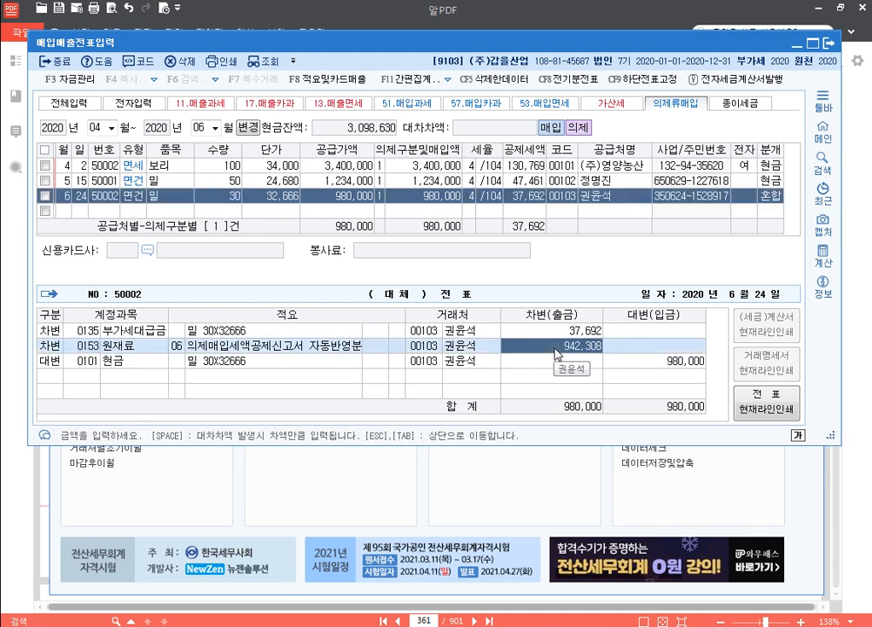
pyautogui.click(440, 202)
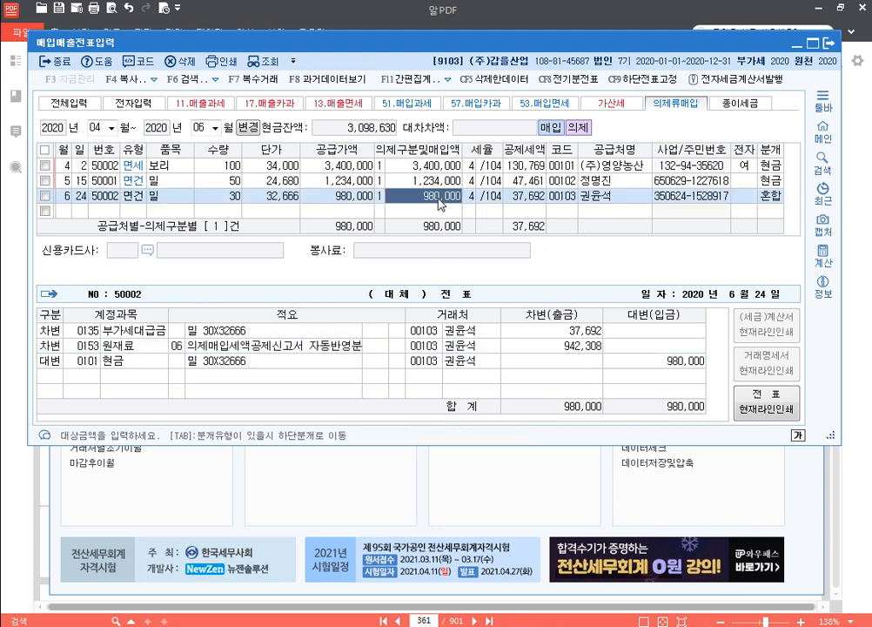
pyautogui.click(533, 199)
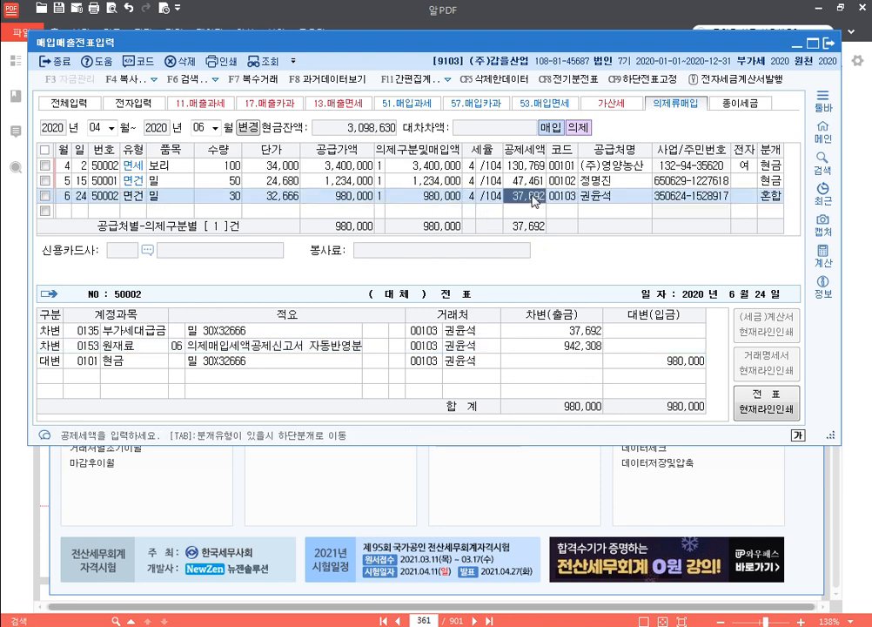
pyautogui.click(571, 336)
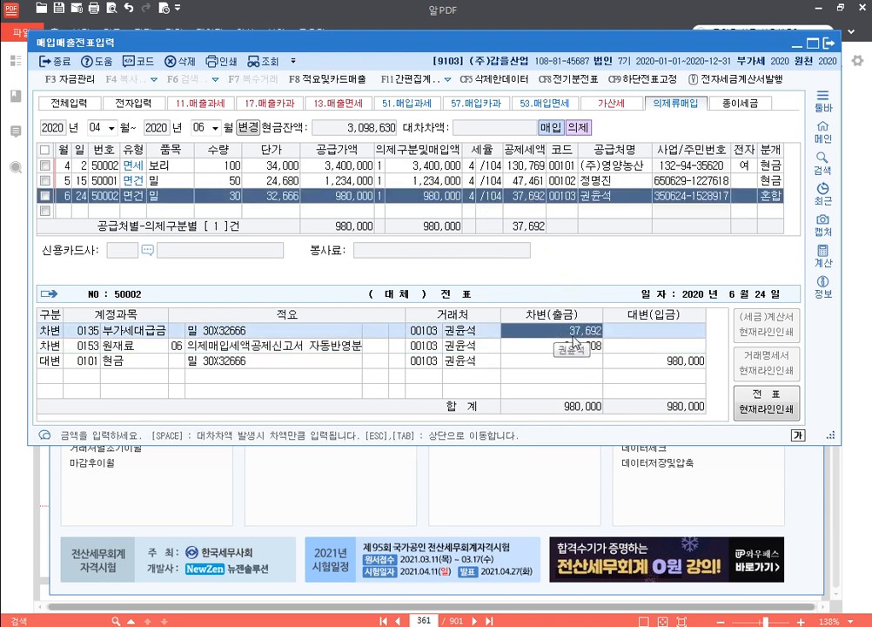
pyautogui.click(551, 347)
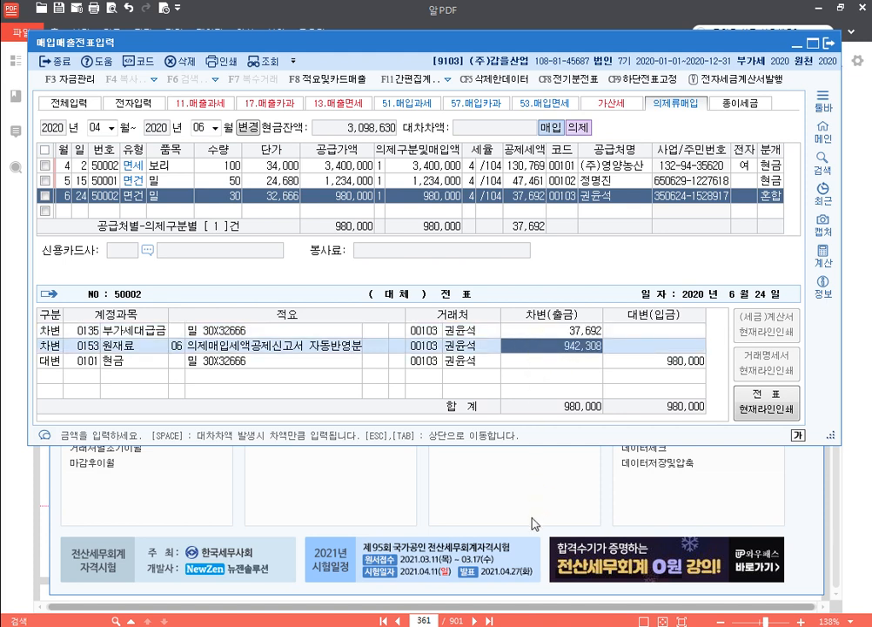
# - Switch to 수업용.hwp, review the 의제매입세액공제 example entries, and return to the 6월 24일 voucher's 부가세대급금 amount to compare
pyautogui.hotkey('alt', 'Tab')
pyautogui.scroll(-5, 296, 333)
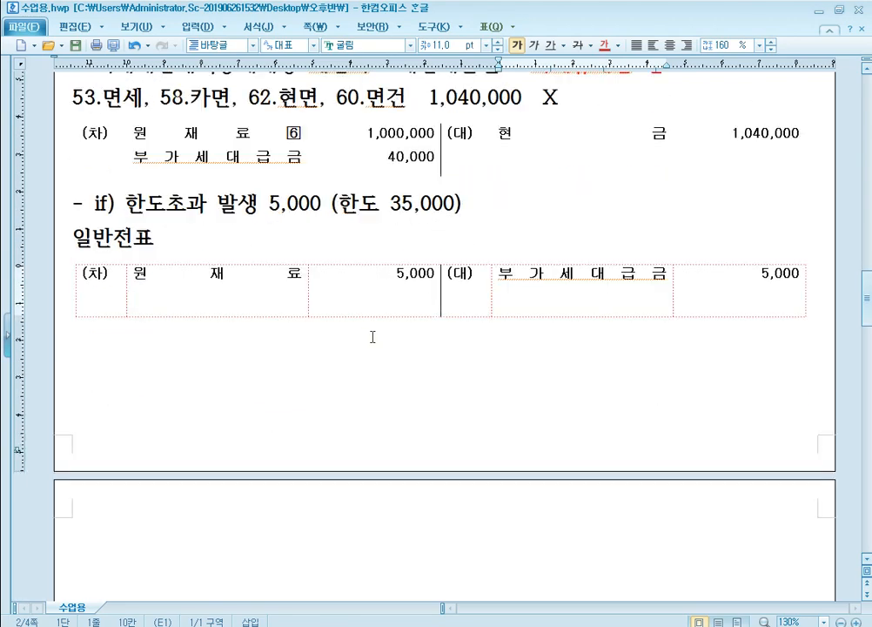
pyautogui.scroll(4, 370, 335)
pyautogui.click(258, 331)
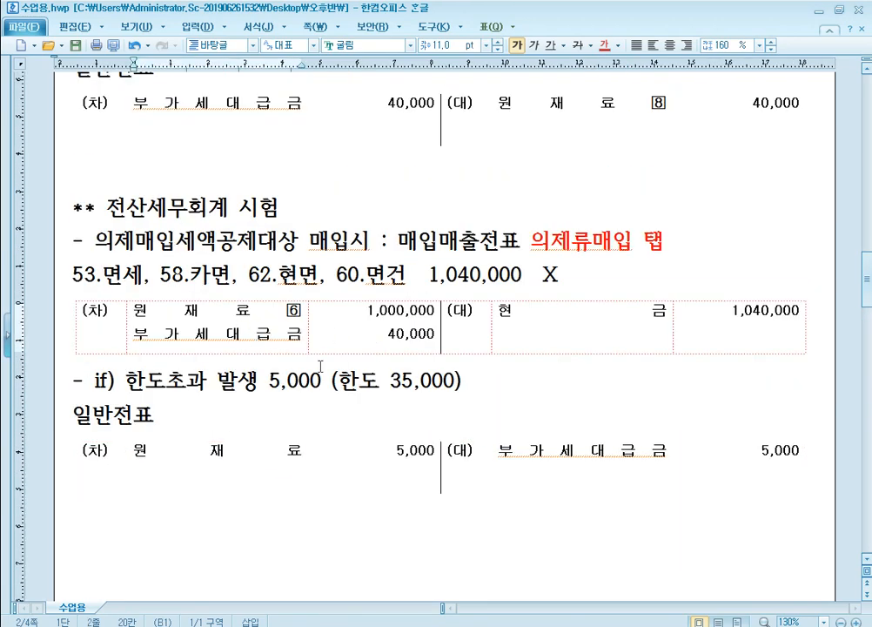
pyautogui.scroll(4, 376, 329)
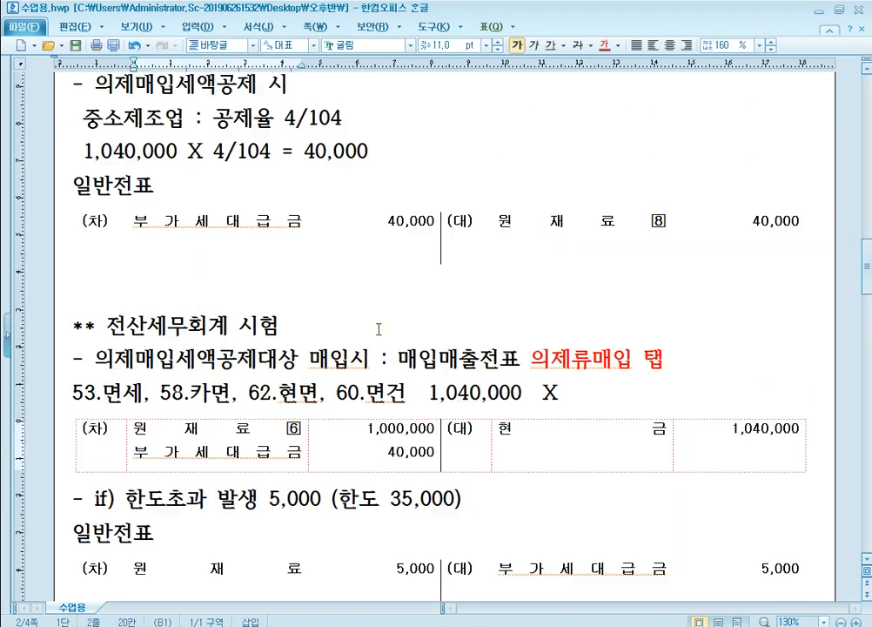
pyautogui.scroll(3, 383, 322)
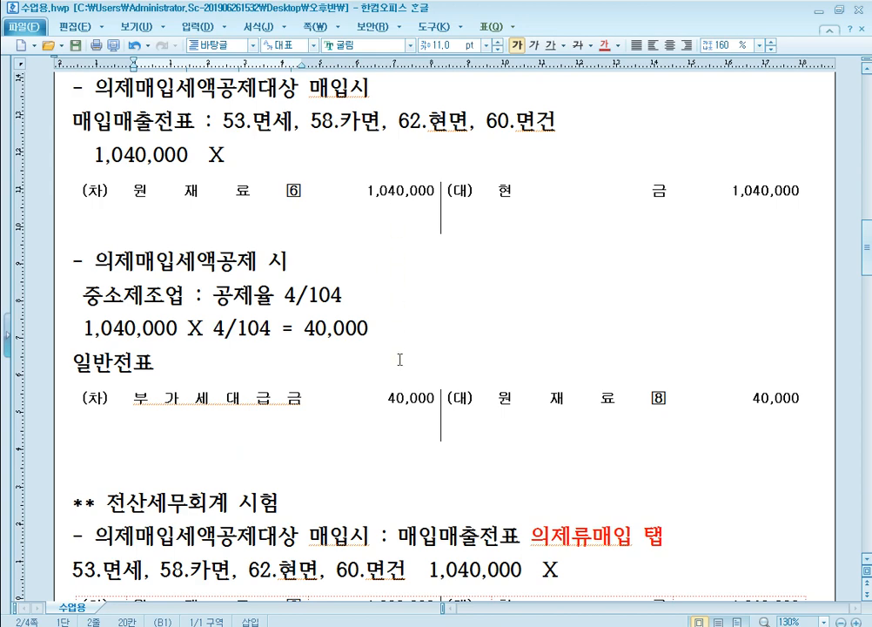
pyautogui.scroll(-1, 442, 569)
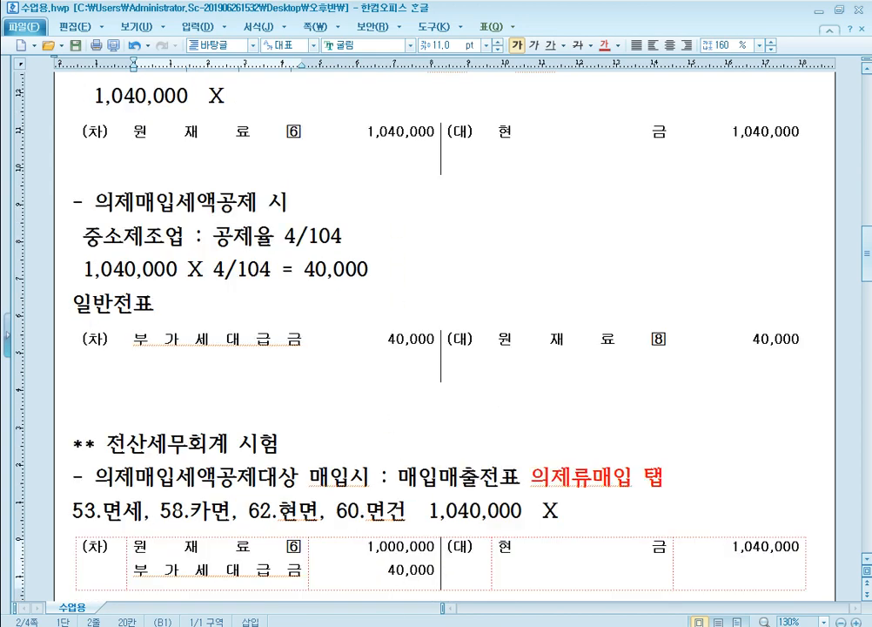
pyautogui.hotkey('alt', 'Tab')
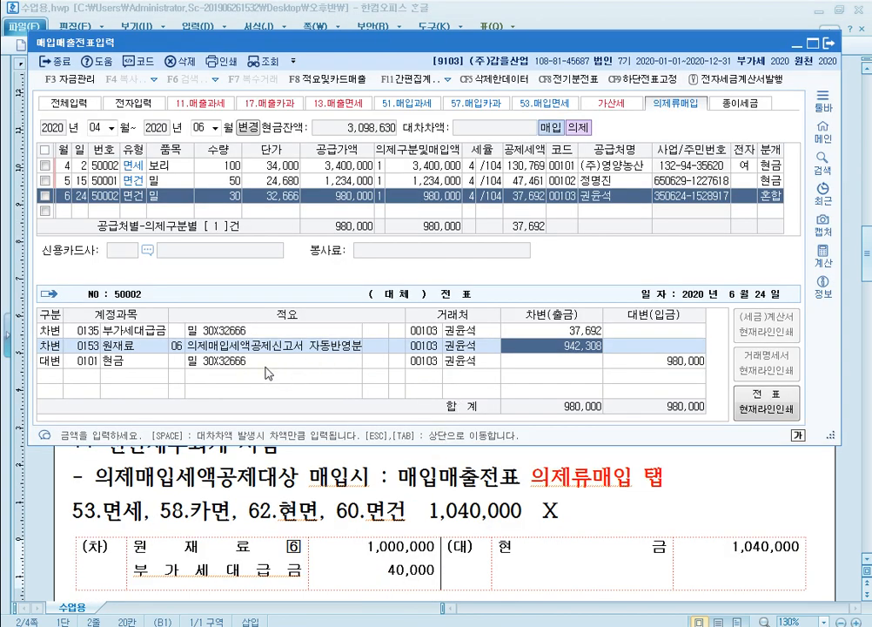
pyautogui.click(583, 332)
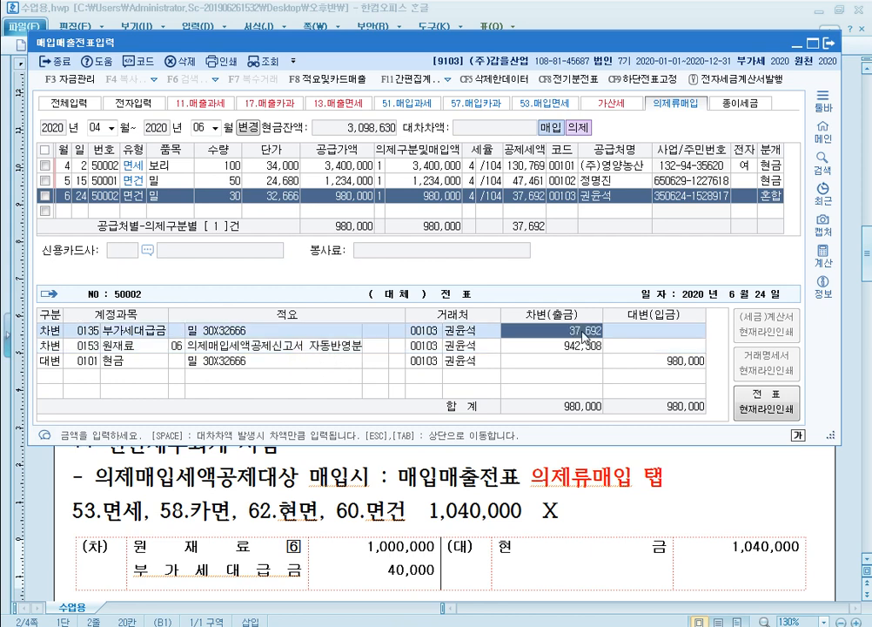
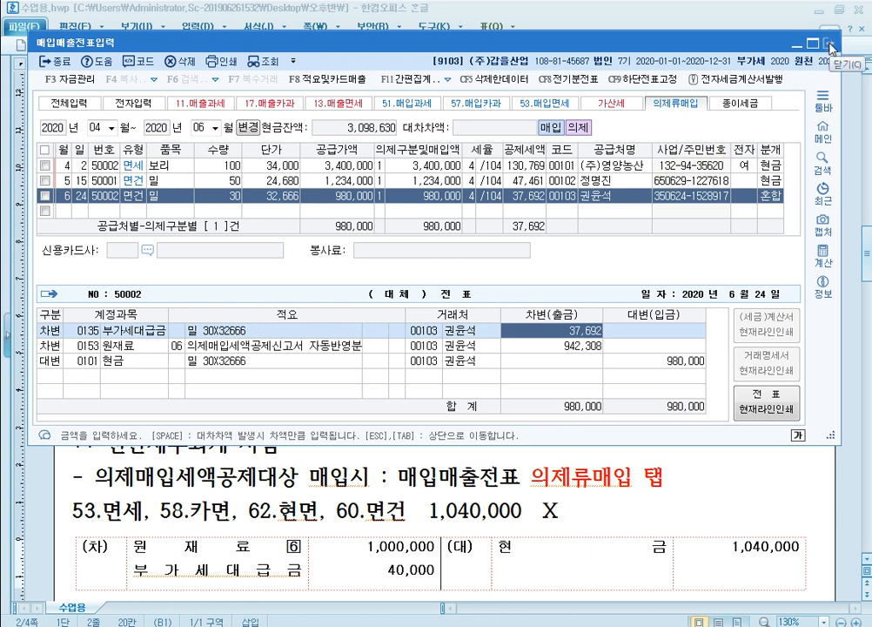
# - Close 매입매출전표입력 and open the 의제매입세액공제신고서 for 2020년 04월 to 06월 (1기 확정)
pyautogui.click(831, 49)
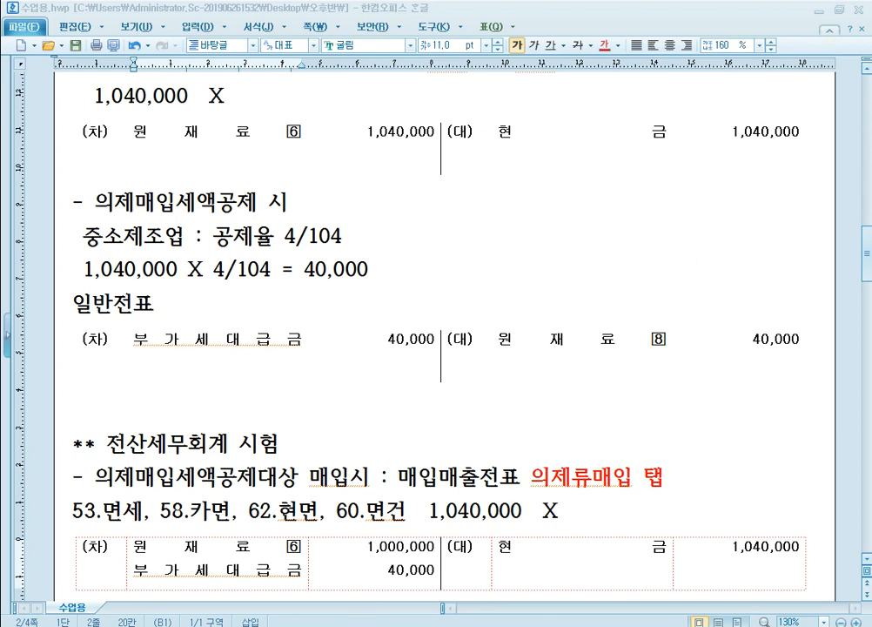
pyautogui.hotkey('alt', 'Tab')
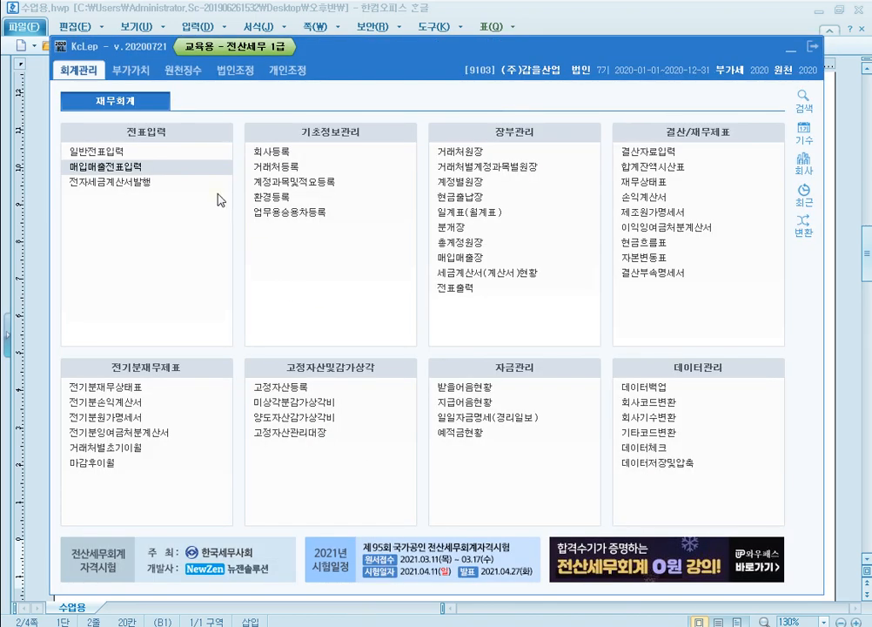
pyautogui.click(143, 78)
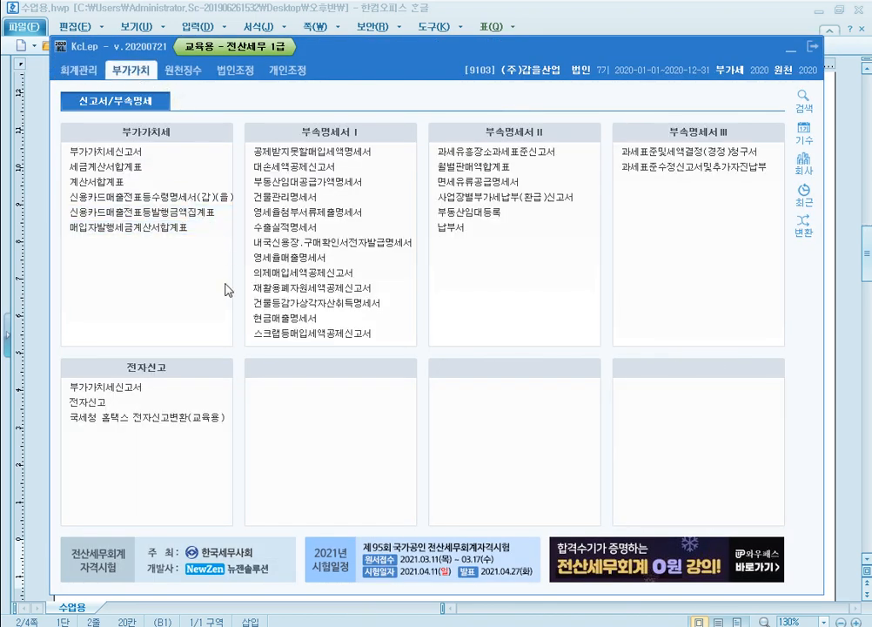
pyautogui.click(261, 276)
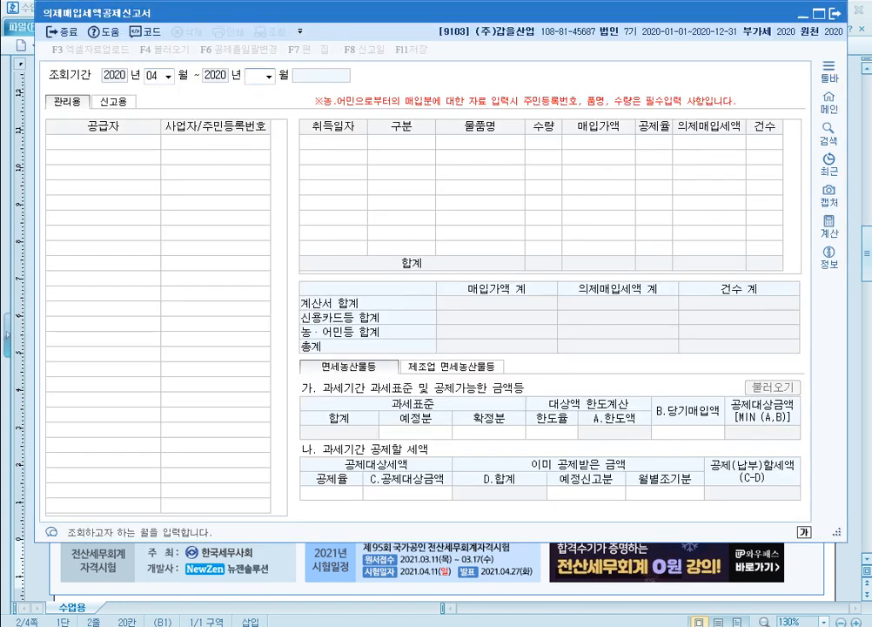
pyautogui.press('Return')
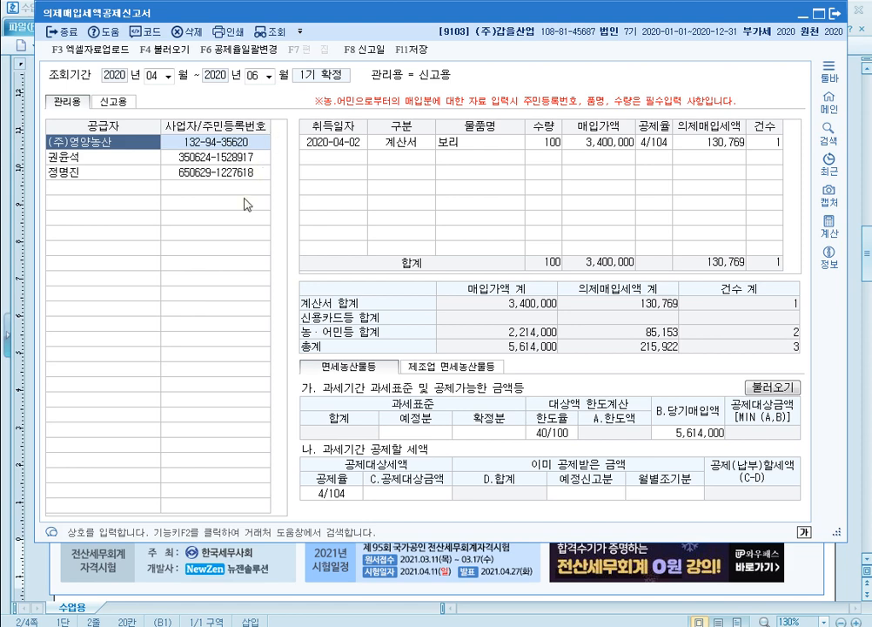
# - Check each supplier's purchase details in the 의제매입세액공제신고서 and reposition the form window
pyautogui.click(132, 161)
pyautogui.click(131, 173)
pyautogui.click(132, 161)
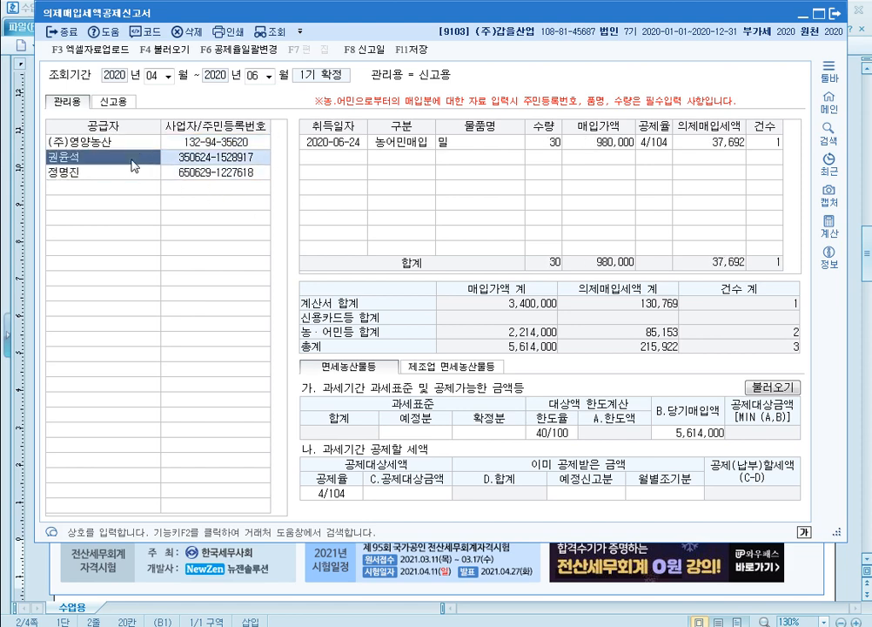
pyautogui.click(133, 142)
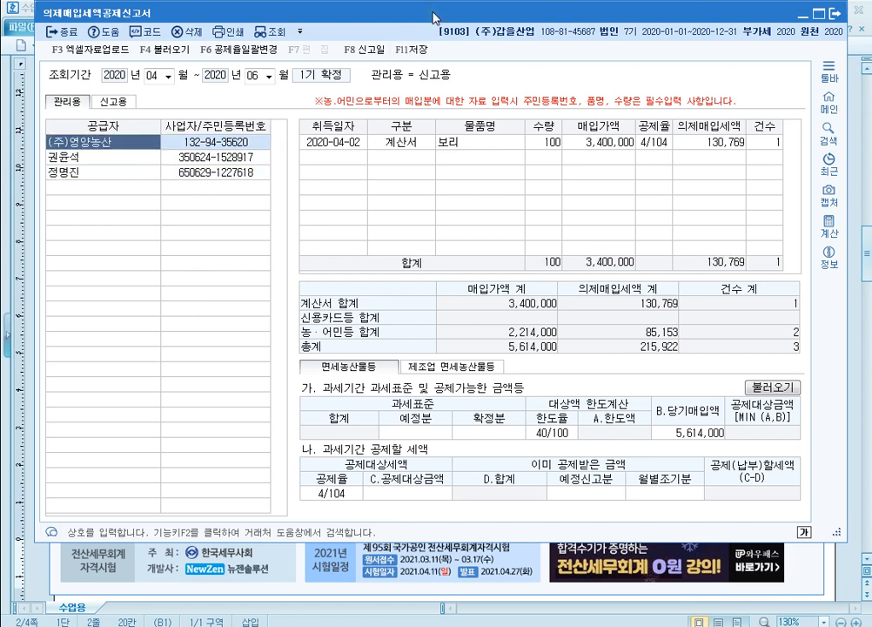
pyautogui.moveTo(433, 6)
pyautogui.mouseDown()
pyautogui.moveTo(434, 118)
pyautogui.moveTo(428, 10)
pyautogui.mouseUp()
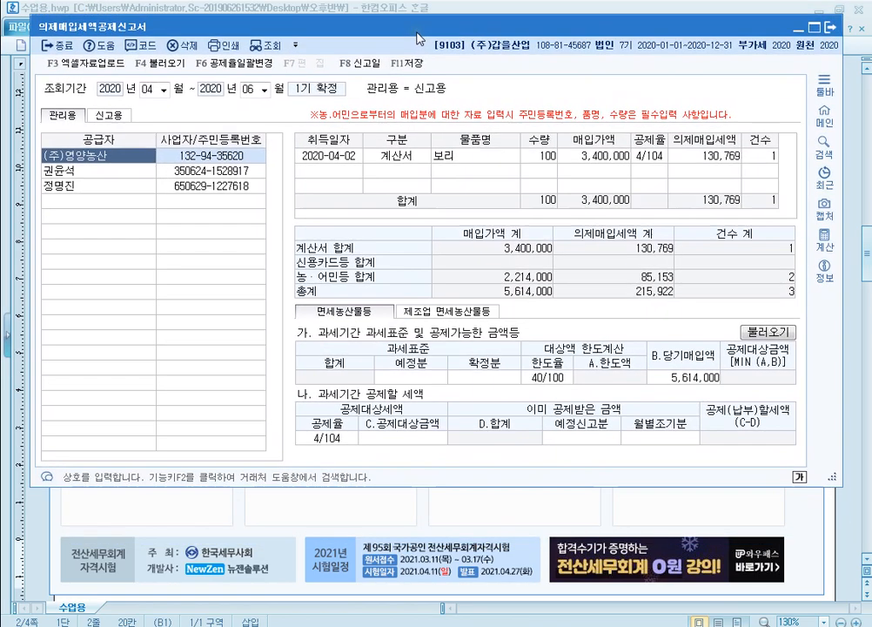
# - Mark the 공제(납부)할세액 (C-D) field with a red rectangle using the screen pen, and clear the drawing
pyautogui.press('F12')
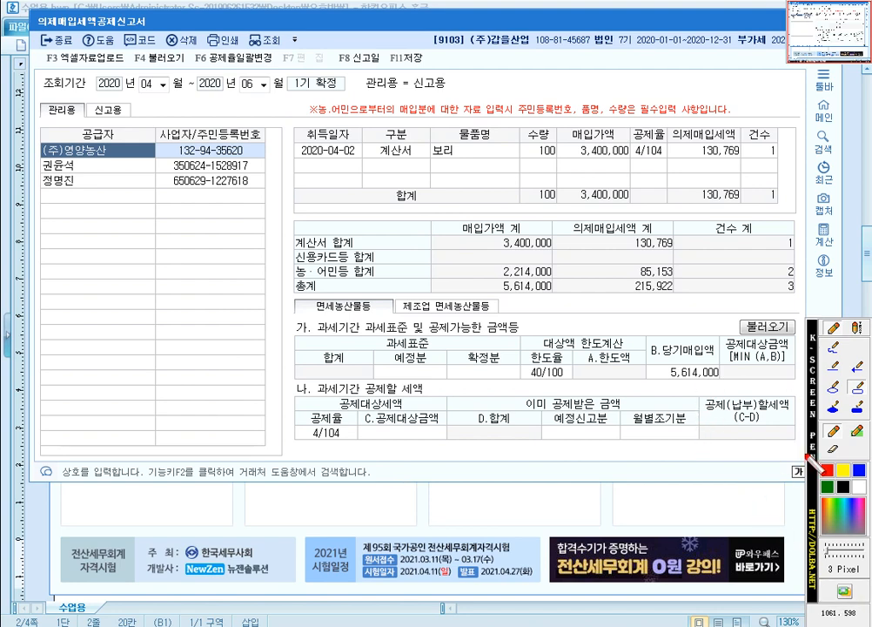
pyautogui.moveTo(699, 389); pyautogui.dragTo(801, 449)
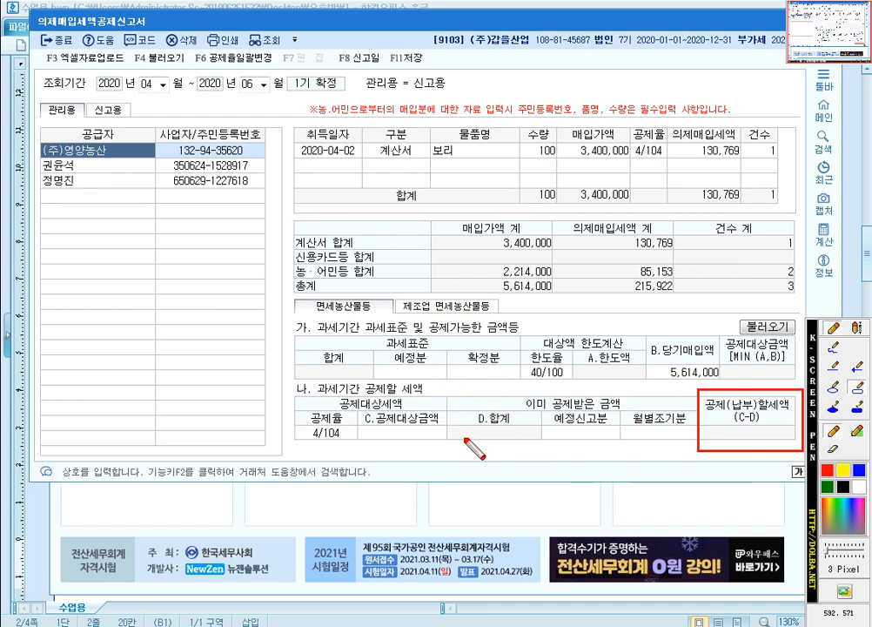
pyautogui.click(766, 438)
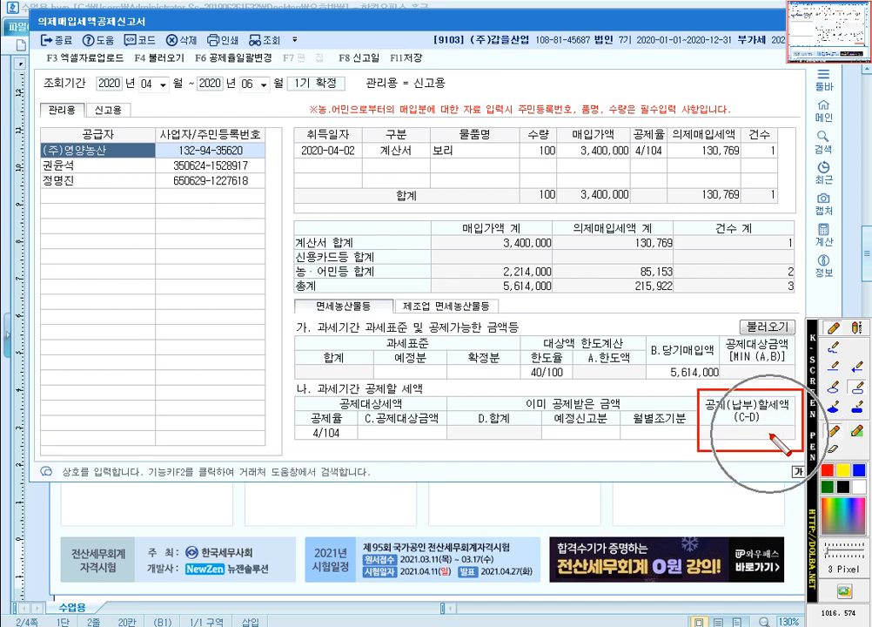
pyautogui.press('Escape')
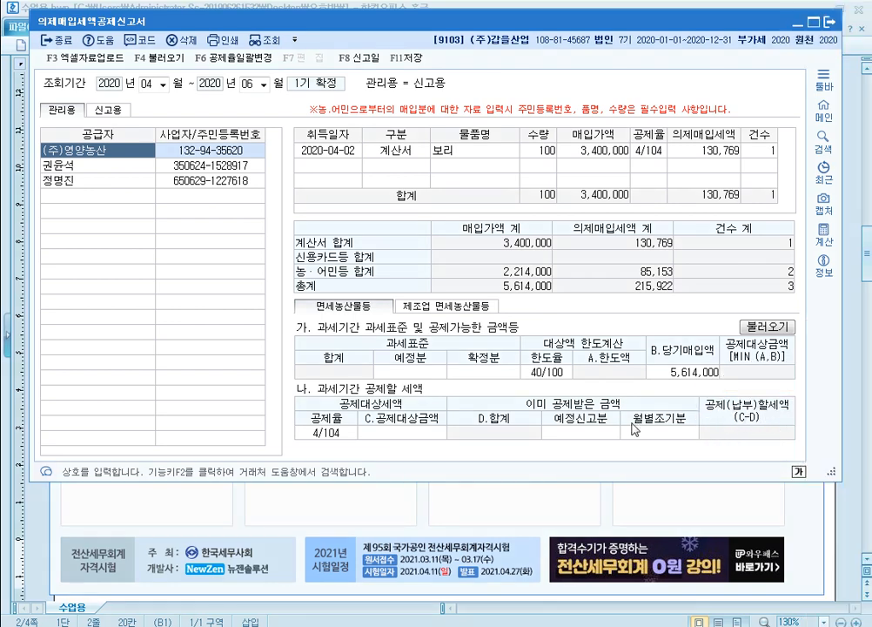
# - Leave the 과세표준 예정분 and 확정분 blank, save the 의제매입세액공제신고서 and return to the 부가가치 main screen
pyautogui.click(422, 373)
pyautogui.click(488, 373)
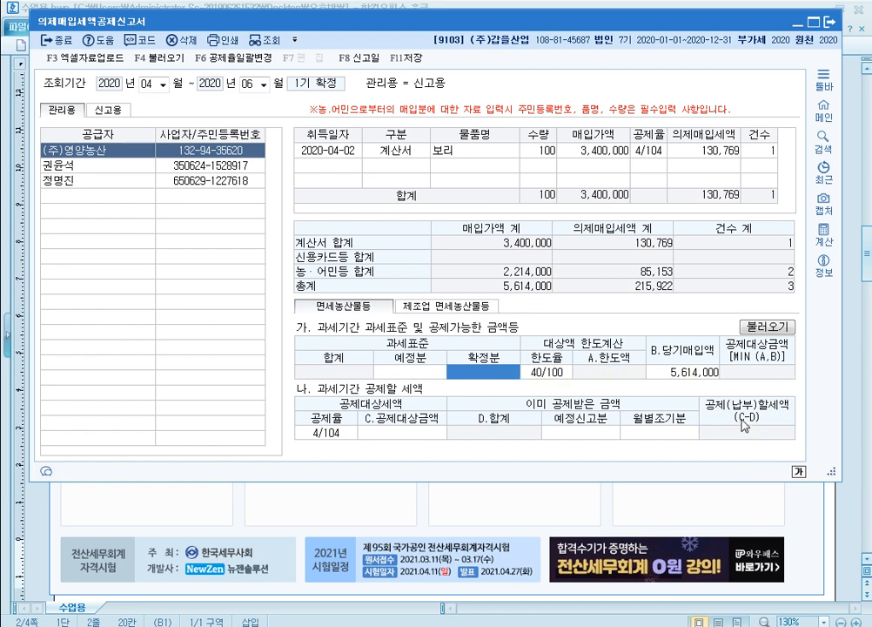
pyautogui.click(416, 58)
pyautogui.press('Return')
pyautogui.press('Escape')
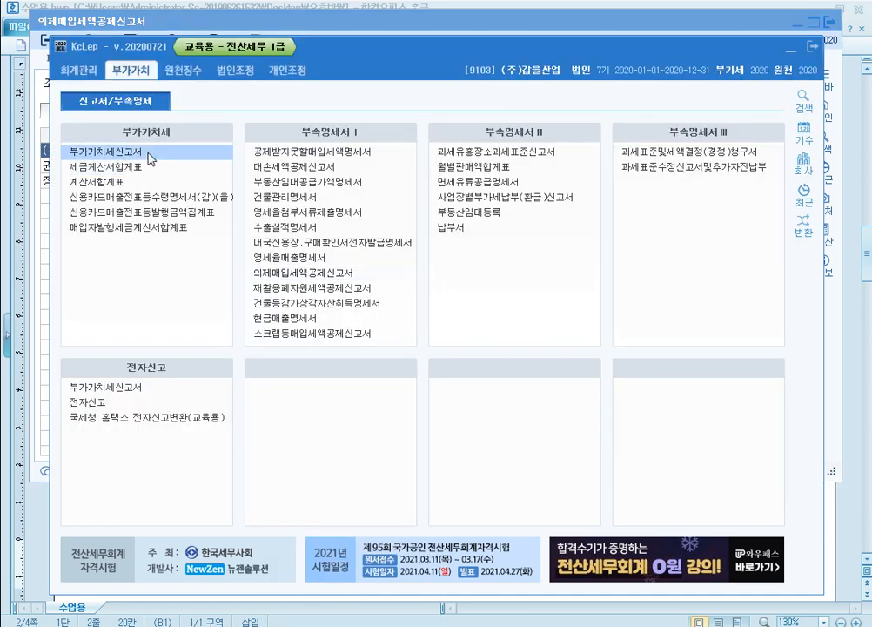
# - Open the 부가가치세신고서 and load the period from April 1 to June 30, 2020
pyautogui.click(122, 91)
pyautogui.write('4')
pyautogui.press('Return')
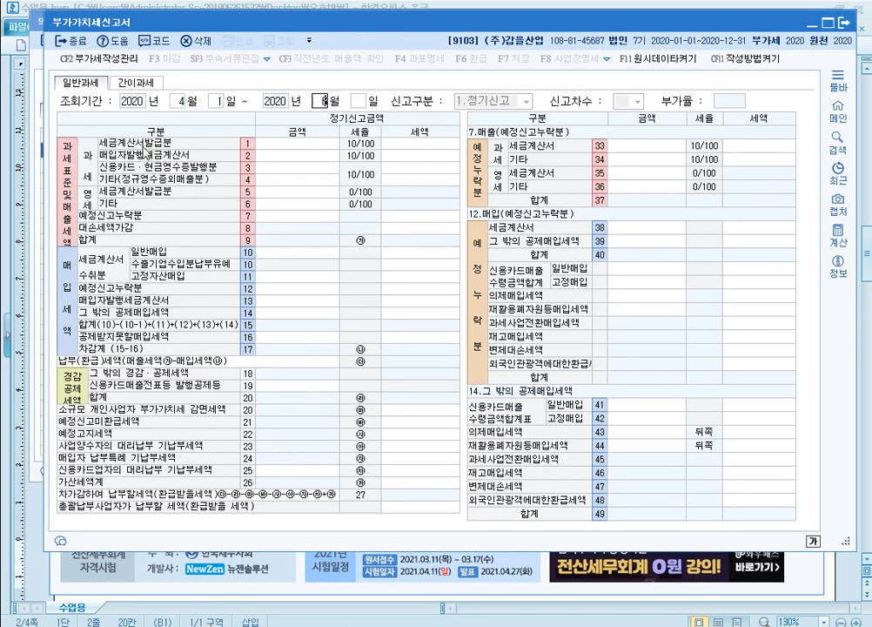
pyautogui.write('6')
pyautogui.press('Return')
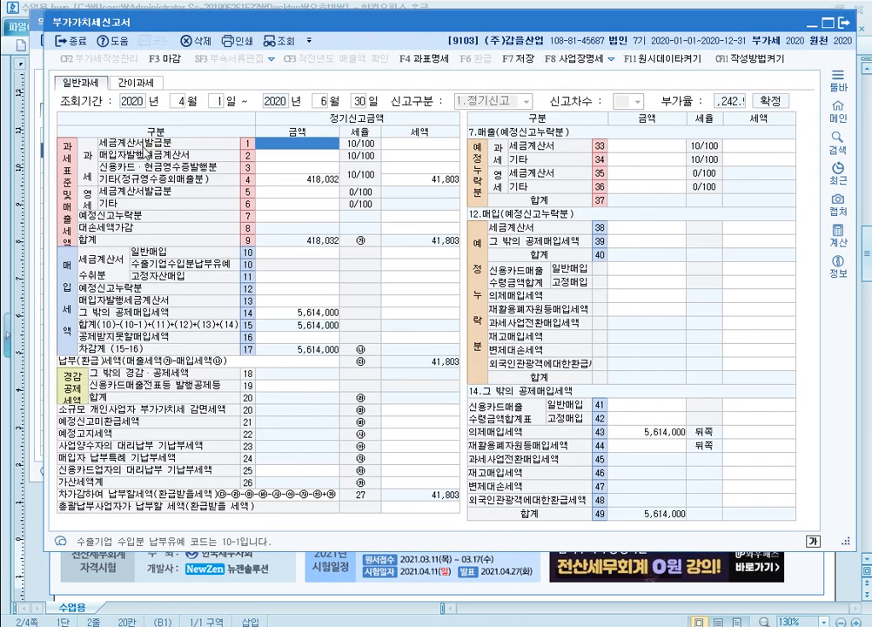
# - Check the amounts on line 14 (그 밖의 공제매입세액) and the amount and tax on line 43 (의제매입세액) of the return
pyautogui.click(309, 314)
pyautogui.click(670, 433)
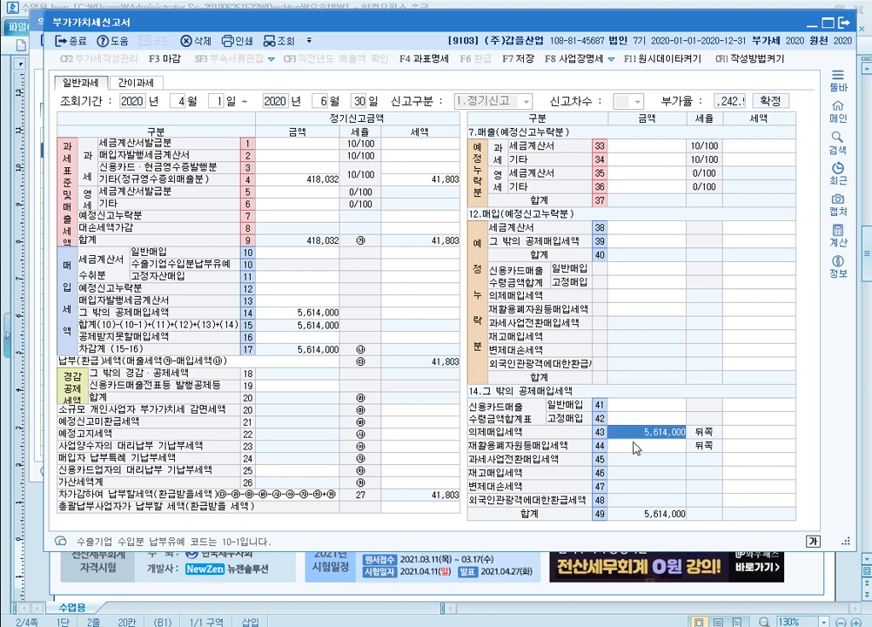
pyautogui.press('Return')
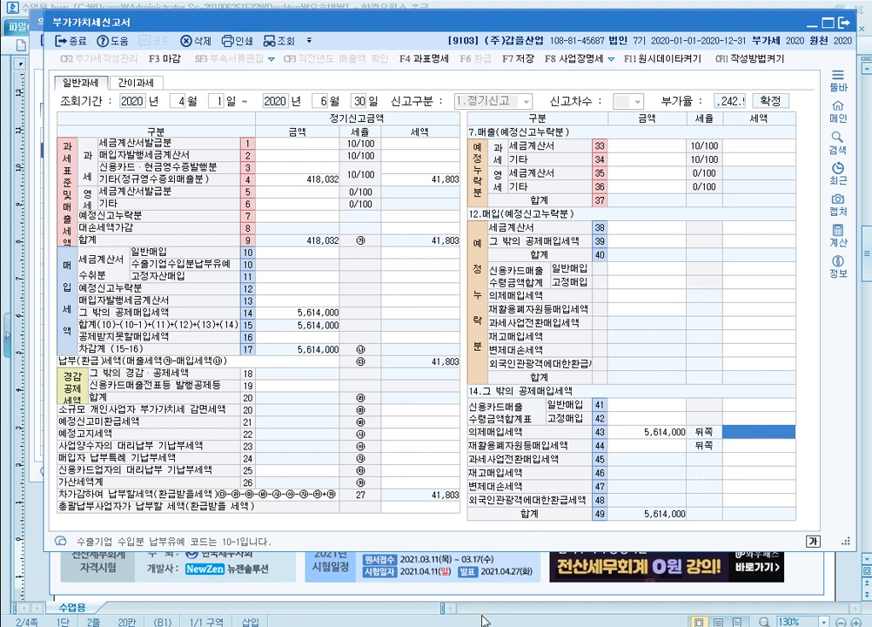
# - Return to the 의제매입세액공제신고서 and set the 예정분 taxable base to 100,000,000
pyautogui.press('Tab')
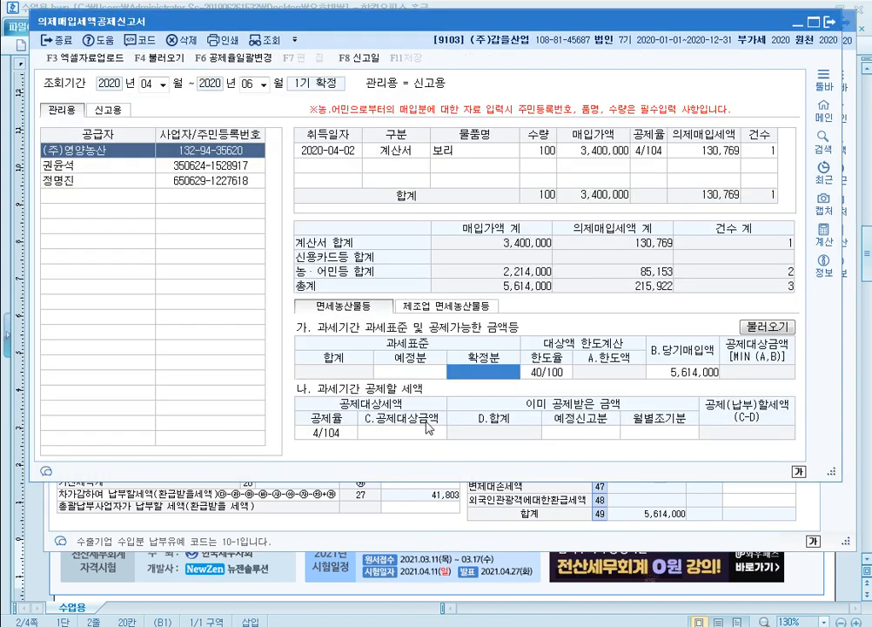
pyautogui.click(437, 373)
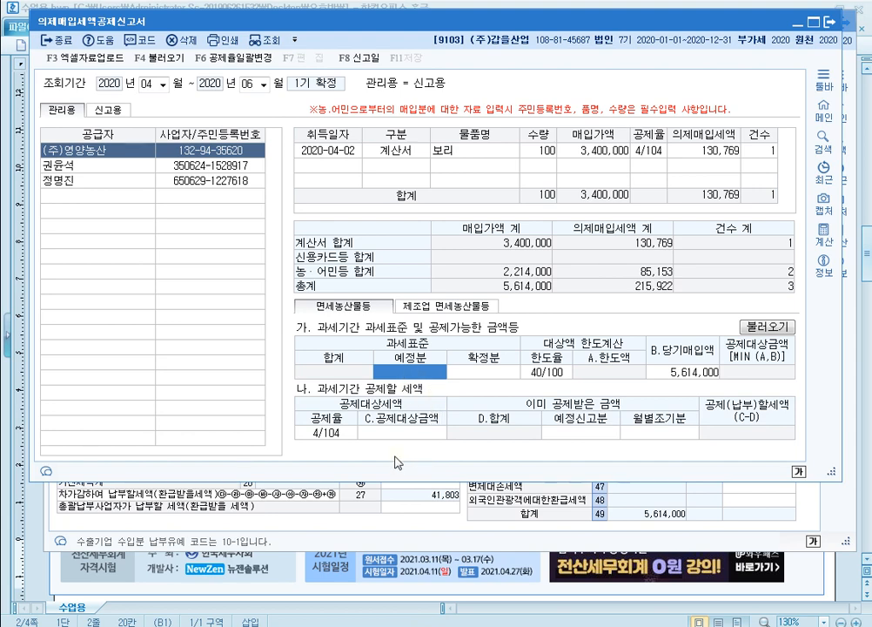
pyautogui.write('100000000')
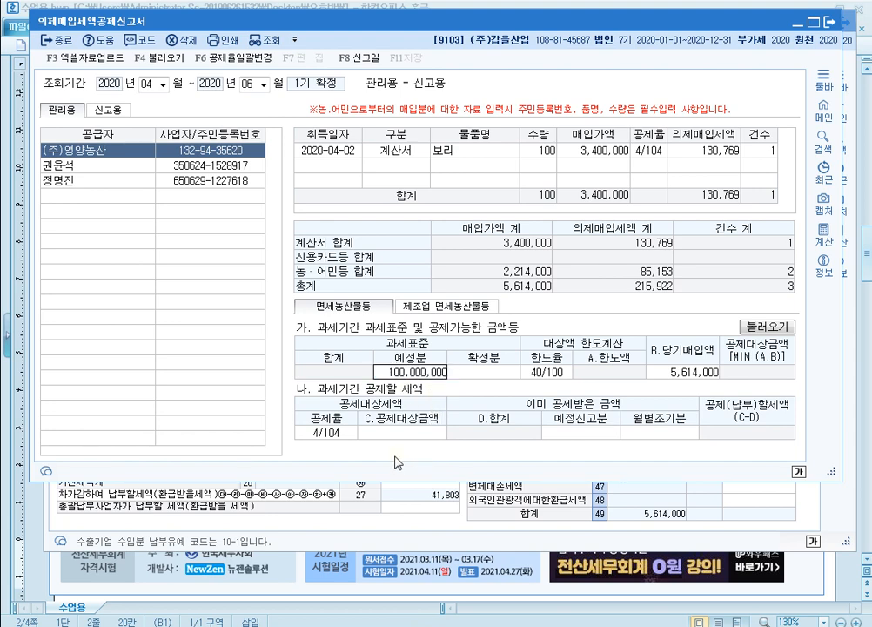
pyautogui.press('Return')
pyautogui.write('200')
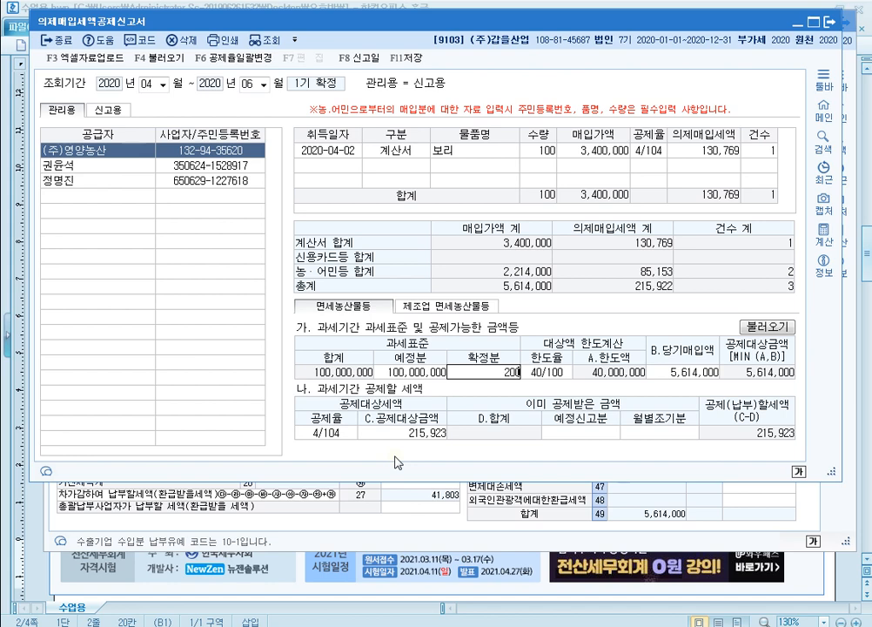
pyautogui.write(',000')
pyautogui.press('Return')
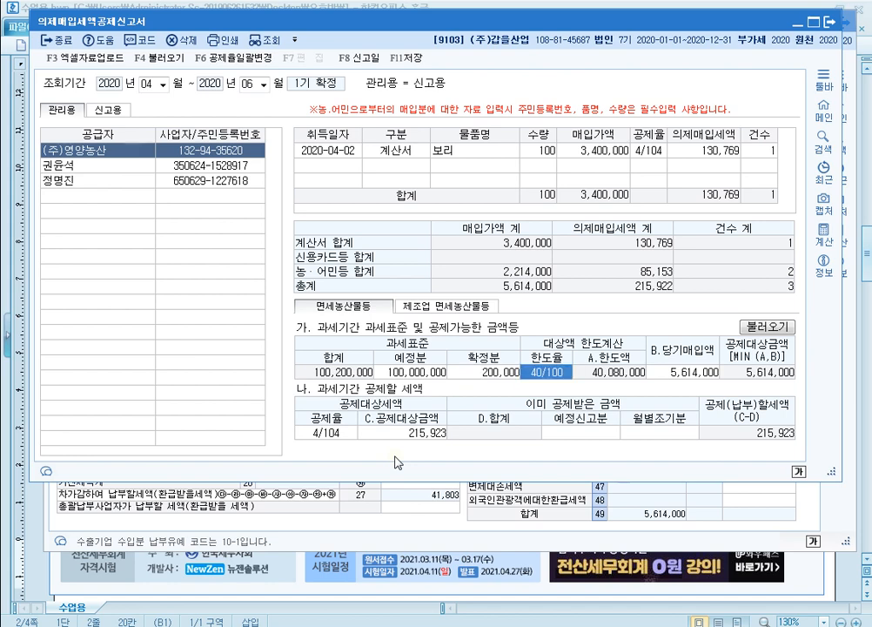
# - Set the 확정분 taxable base to 200,000,000
pyautogui.click(478, 370)
pyautogui.write('200000000')
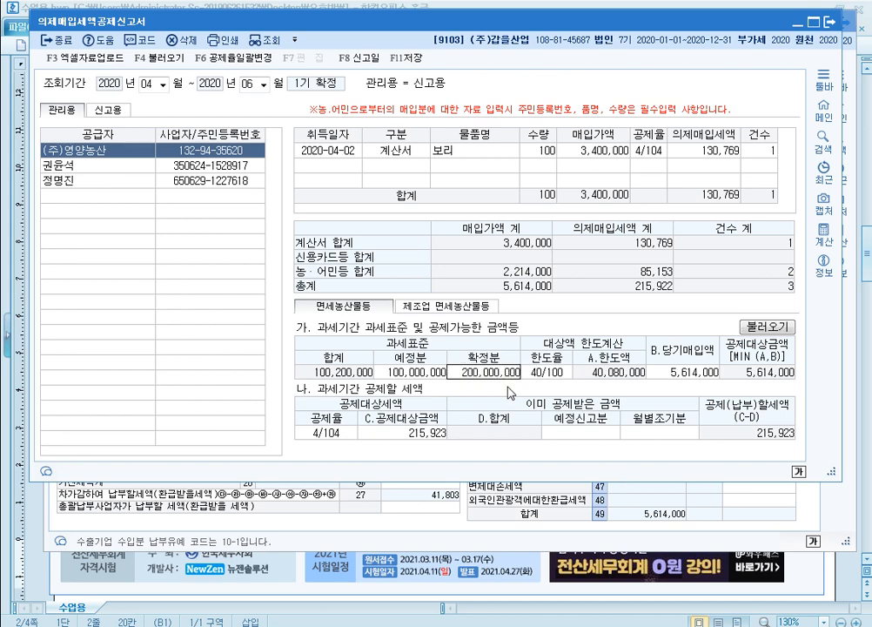
pyautogui.press('Return')
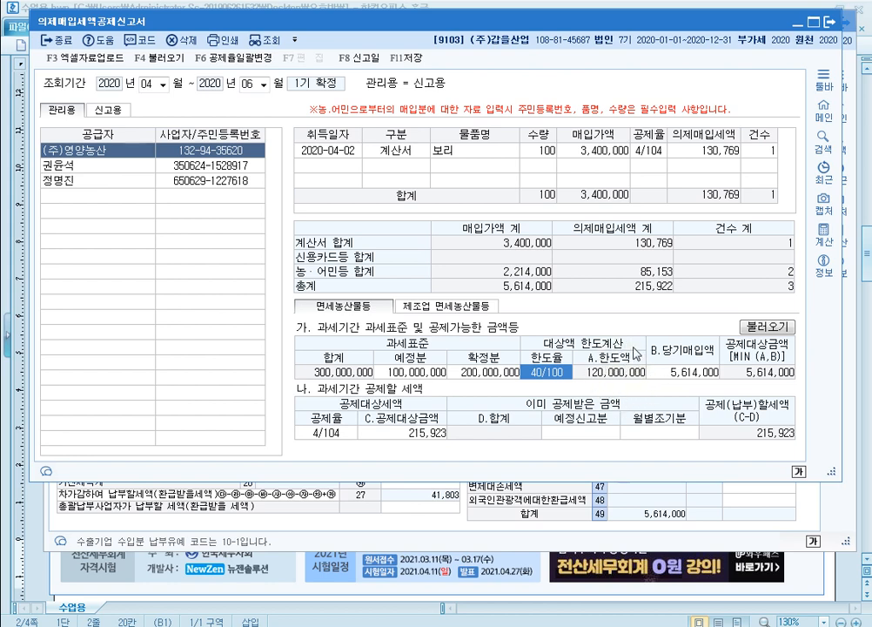
# - Review the 예정분 and 확정분 taxable bases and the B.당기매입액 value in the limit calculation
pyautogui.click(411, 372)
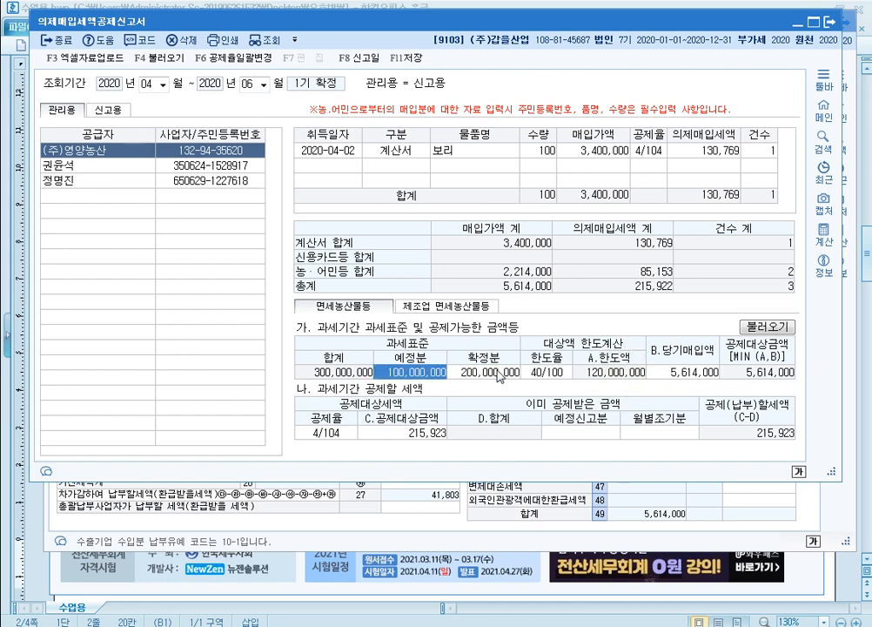
pyautogui.click(492, 373)
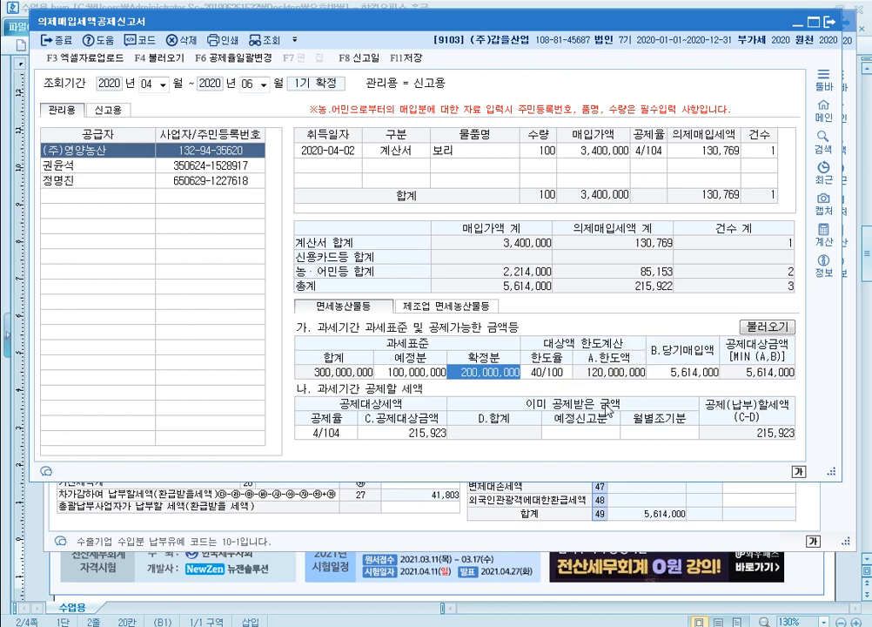
pyautogui.click(705, 375)
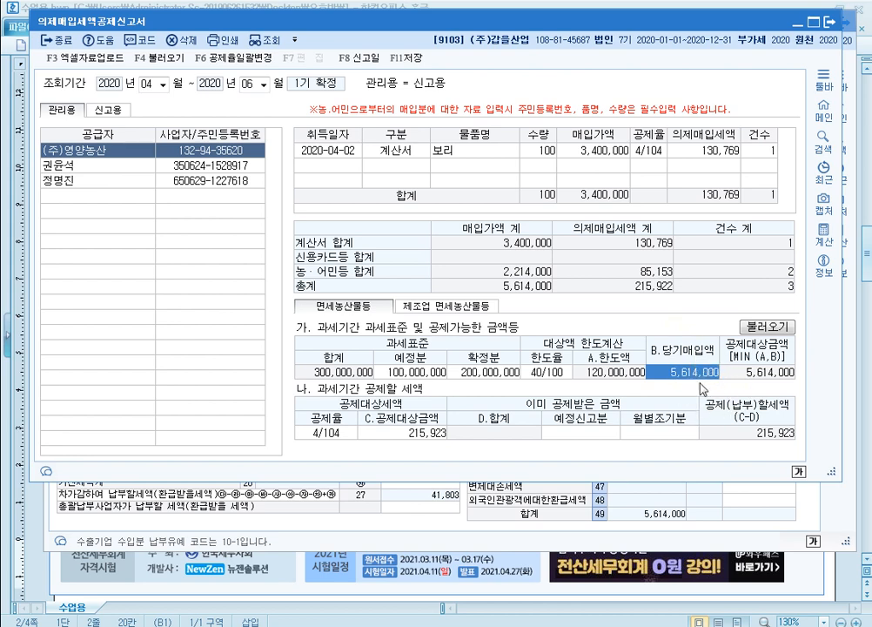
# - Minimize the open program windows and log in to 더존 Smart A at the TAT 2급 grade for 뷰티피아 [모의 3회]
pyautogui.press('Escape')
pyautogui.press('Escape')
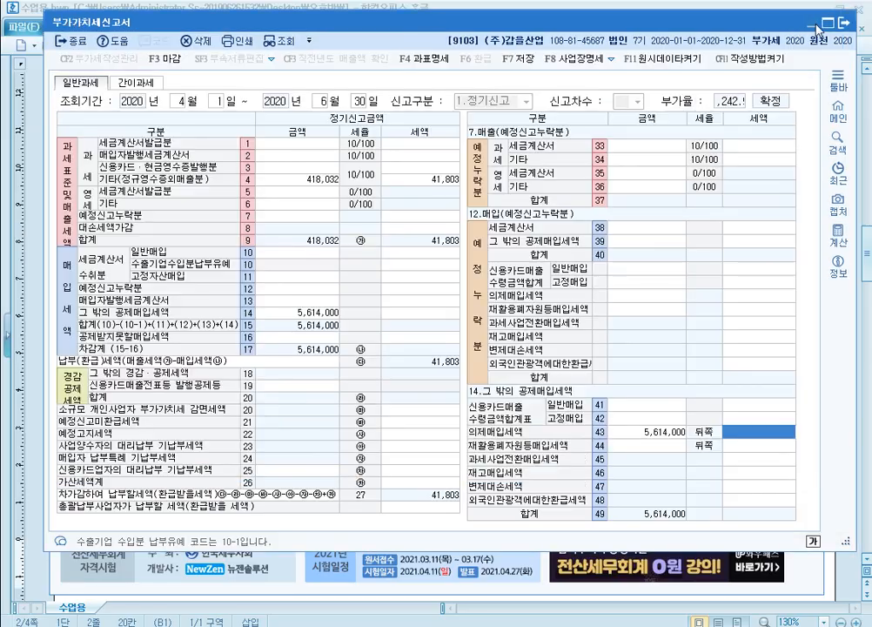
pyautogui.click(819, 10)
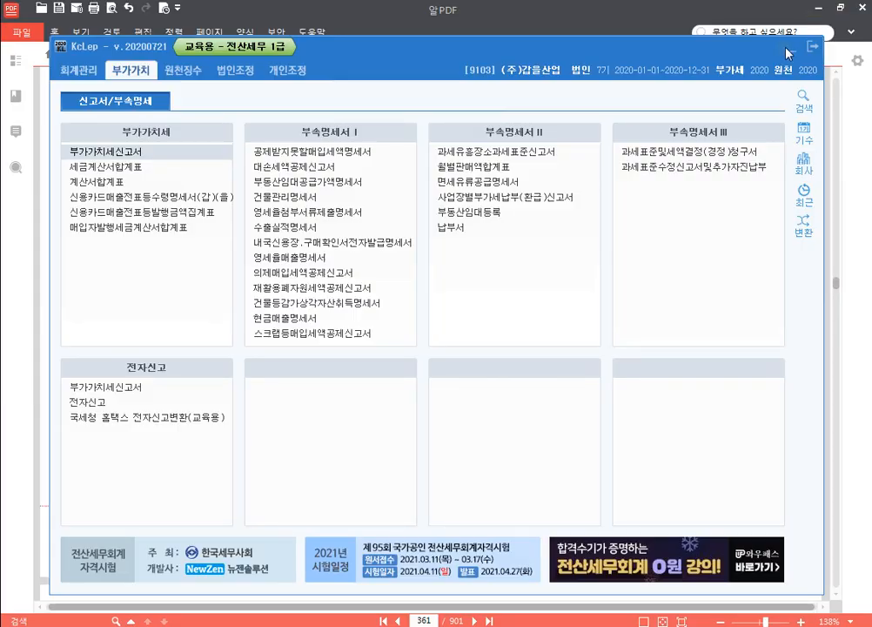
pyautogui.click(789, 47)
pyautogui.click(799, 7)
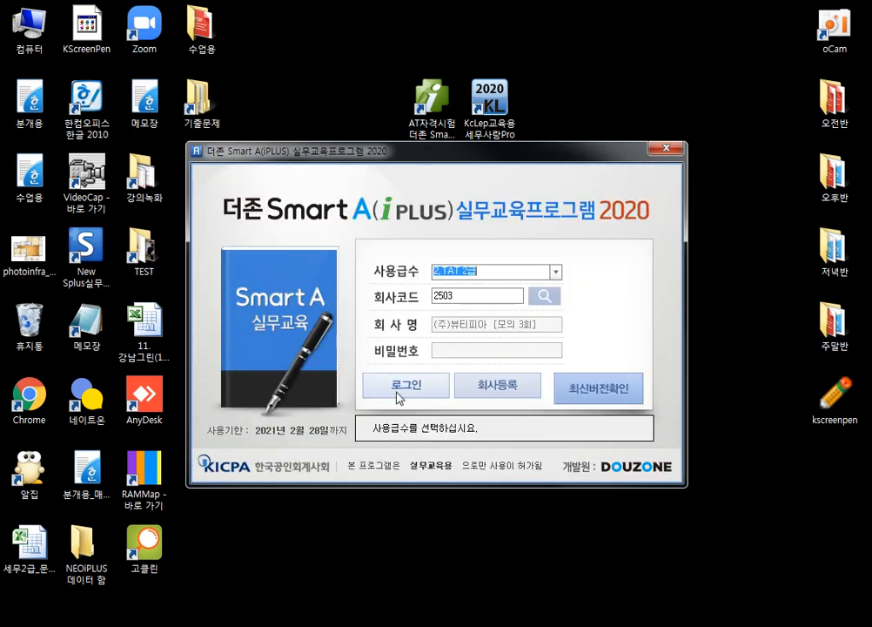
pyautogui.click(423, 394)
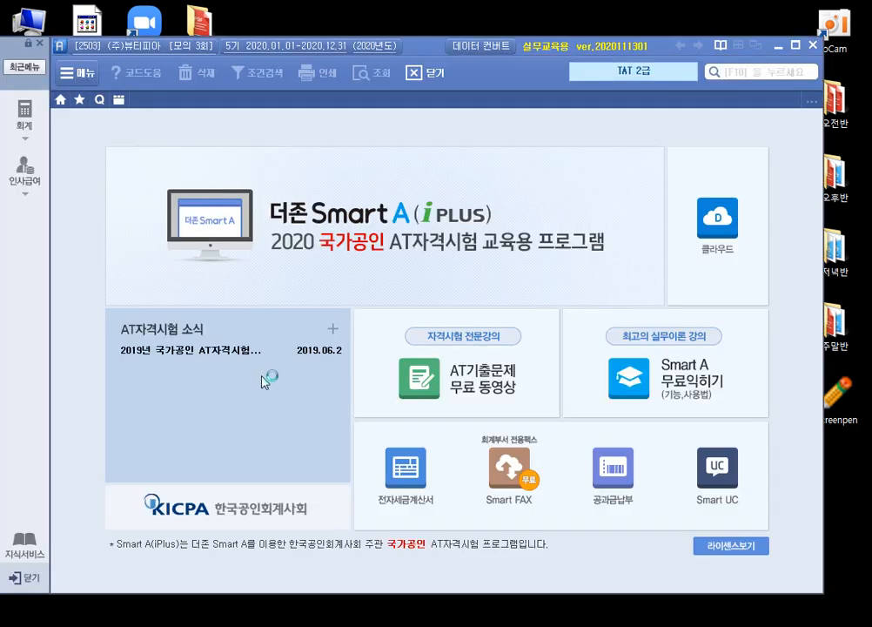
# - Open the 의제매입세액공제신고서 in the accounting module and load it for April to June 2020
pyautogui.click(27, 118)
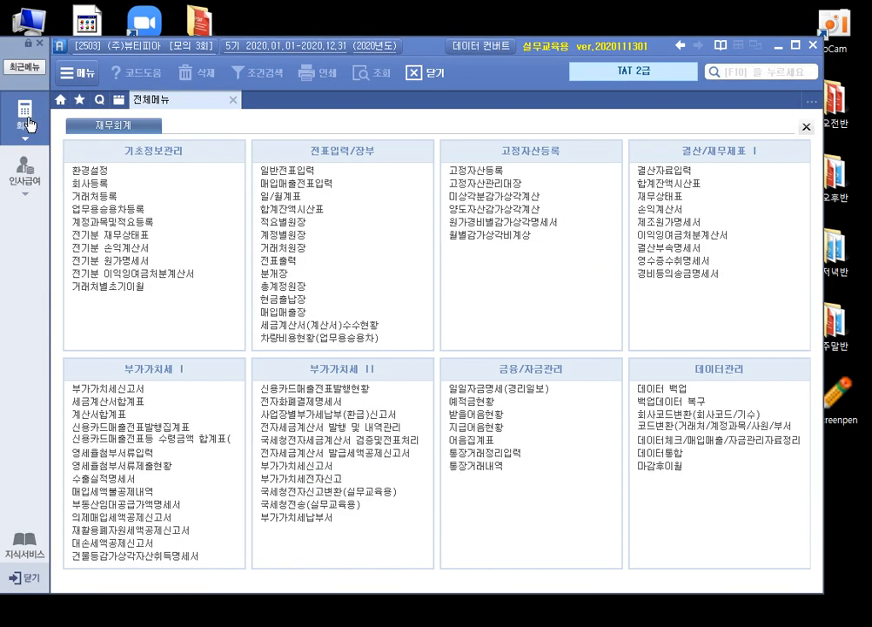
pyautogui.click(150, 516)
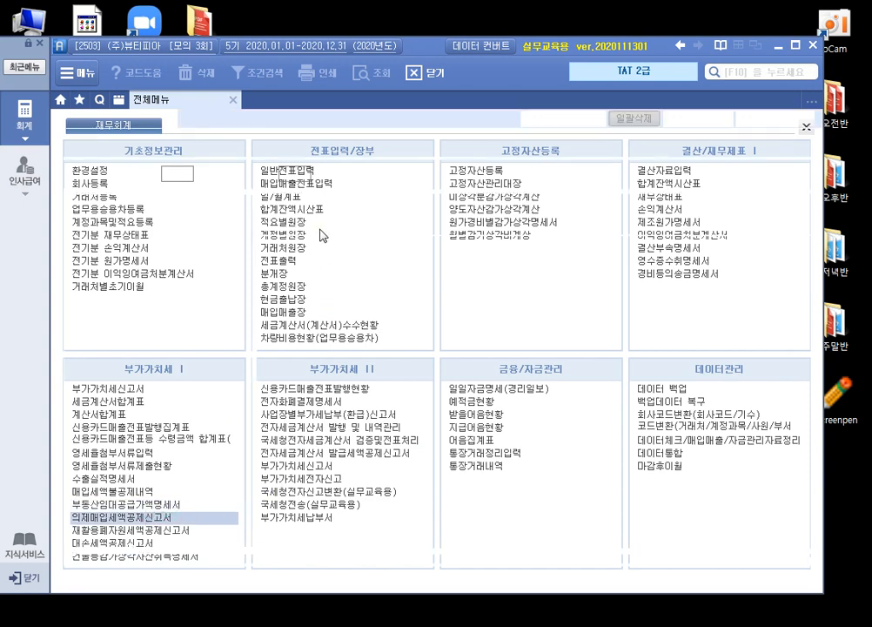
pyautogui.write('04')
pyautogui.press('Return')
pyautogui.write('06')
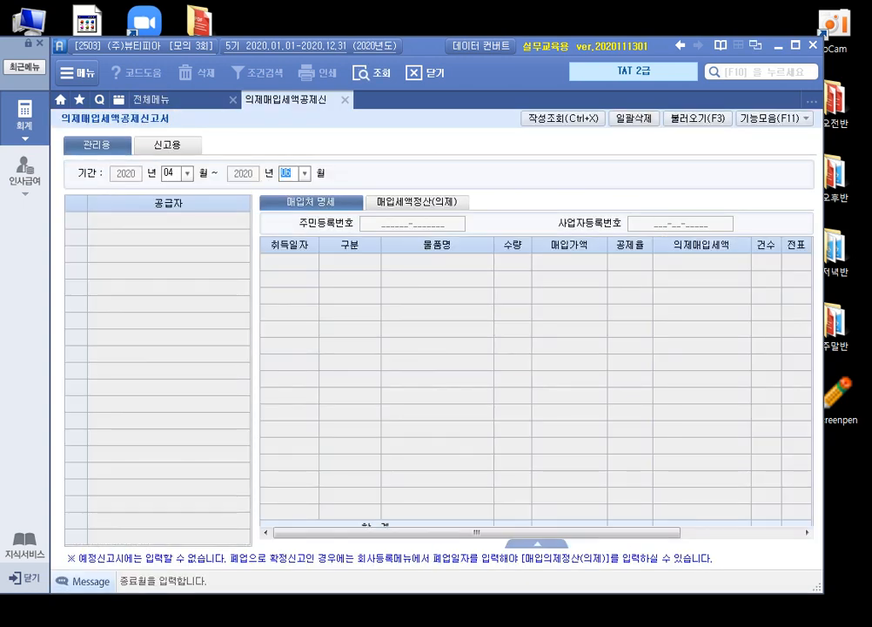
pyautogui.press('Return')
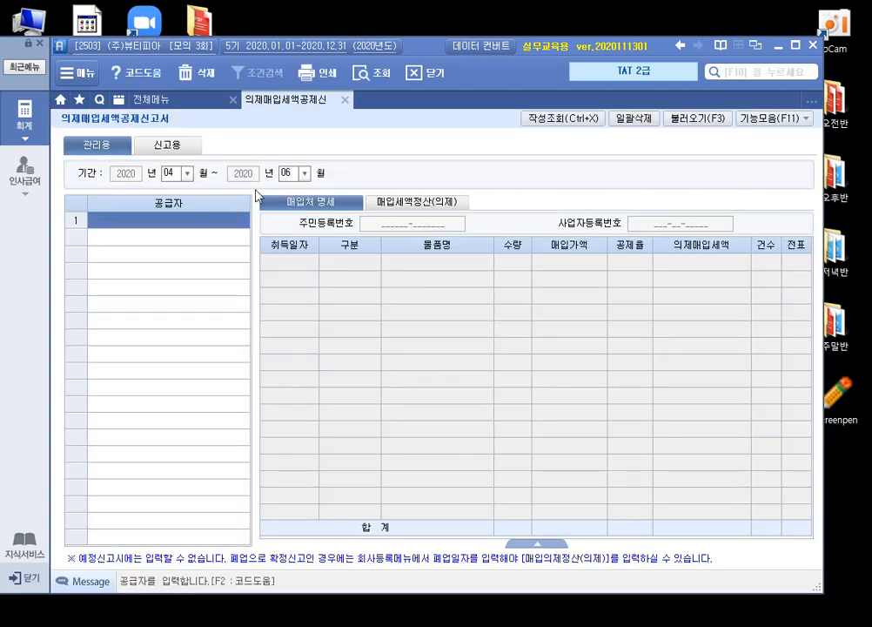
# - Examine the 매입세액정산(의제) section's taxable base, limit rate, limit amount and the 예정분 and 확정분 fields of 당기 매입액
pyautogui.click(433, 206)
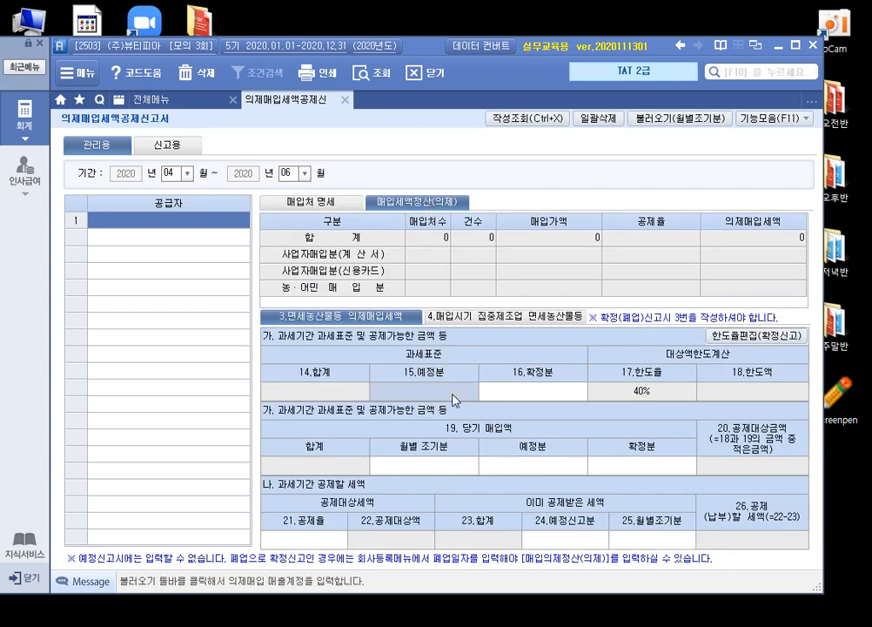
pyautogui.click(520, 393)
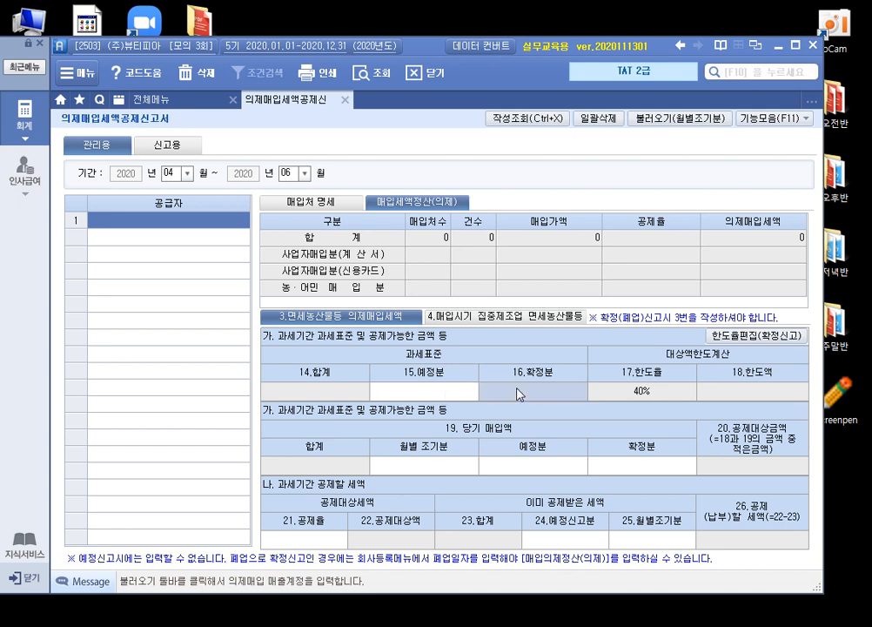
pyautogui.click(639, 391)
pyautogui.click(746, 392)
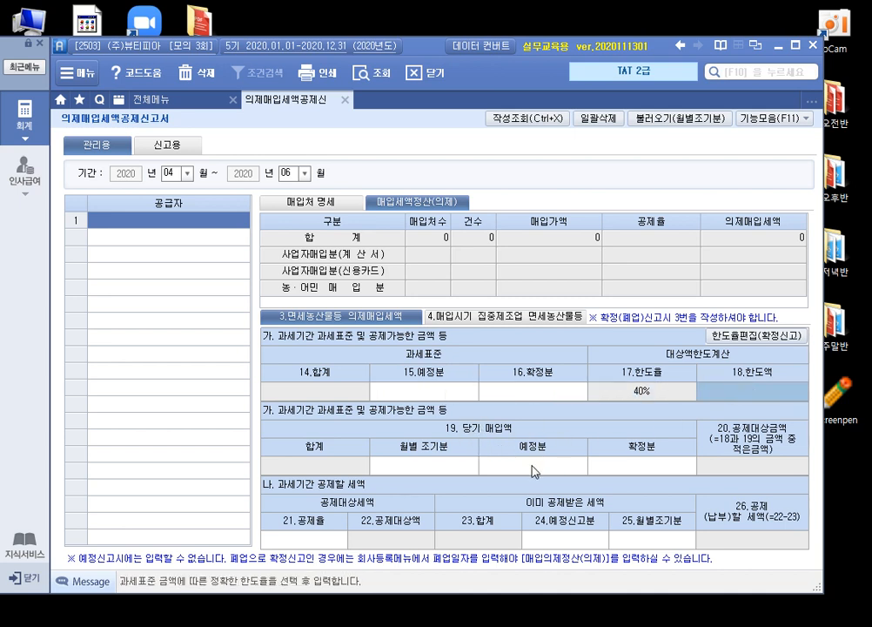
pyautogui.click(554, 471)
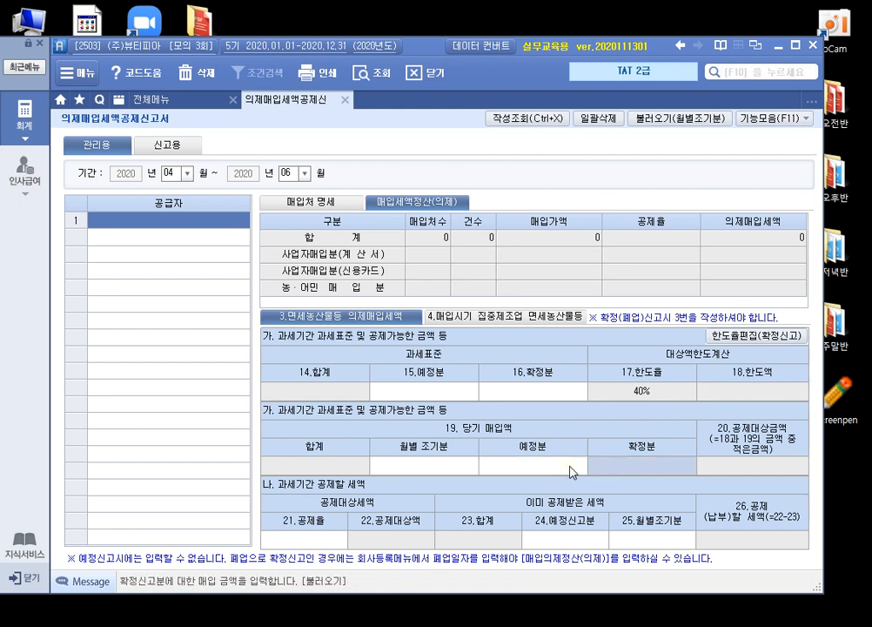
pyautogui.click(621, 466)
pyautogui.click(560, 472)
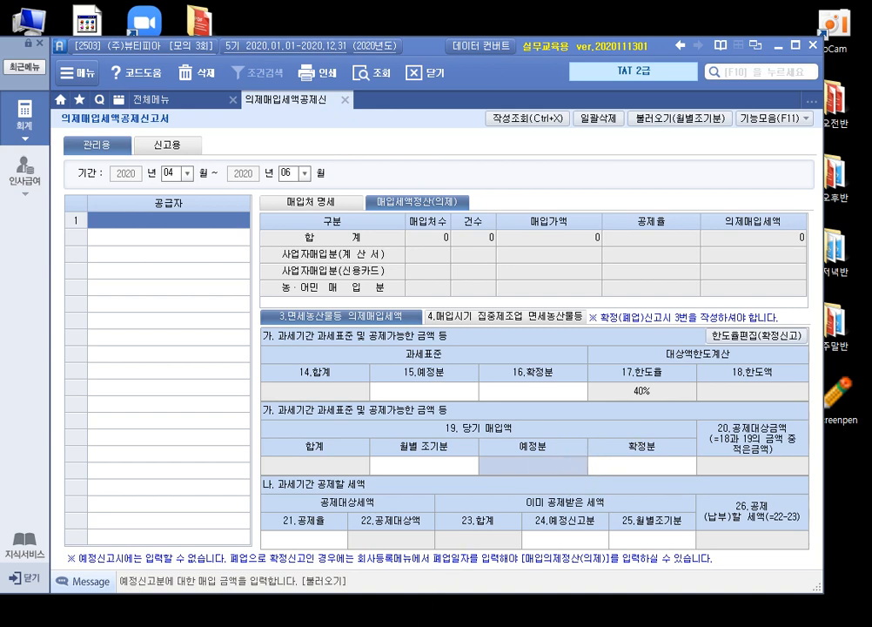
# - Switch back to KcLep's 의제매입세액공제신고서, choose 4/104 as the 공제율, and save the modified data
pyautogui.click(365, 616)
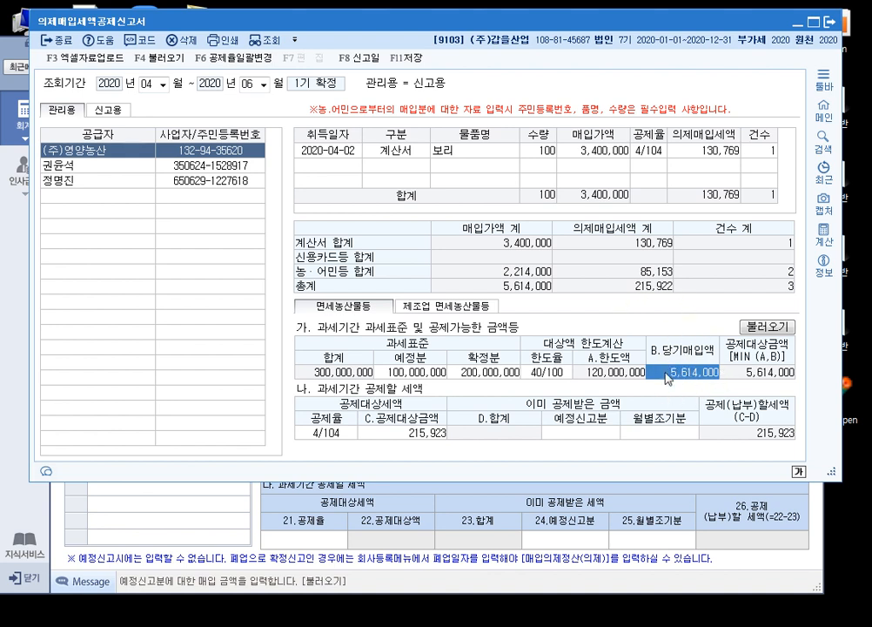
pyautogui.click(349, 435)
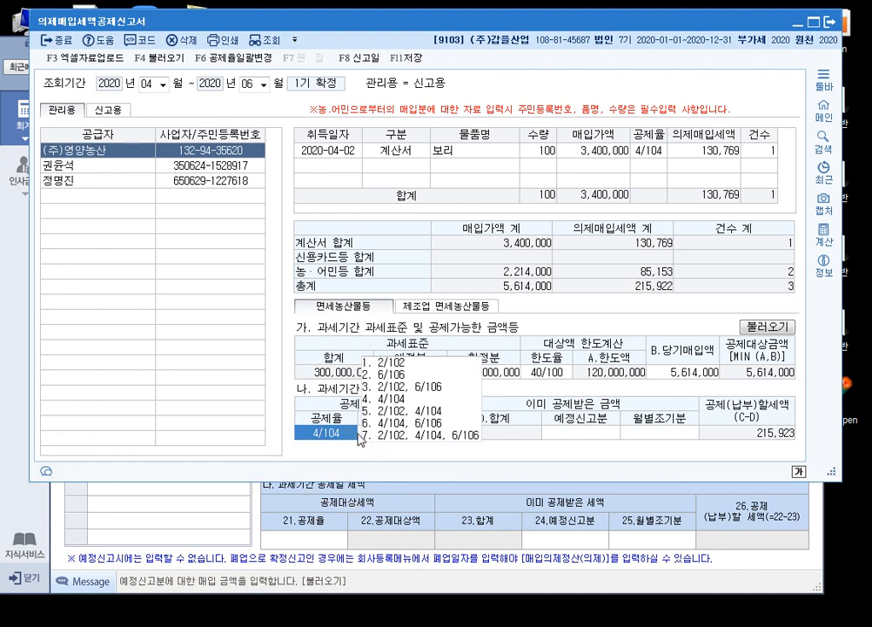
pyautogui.click(395, 401)
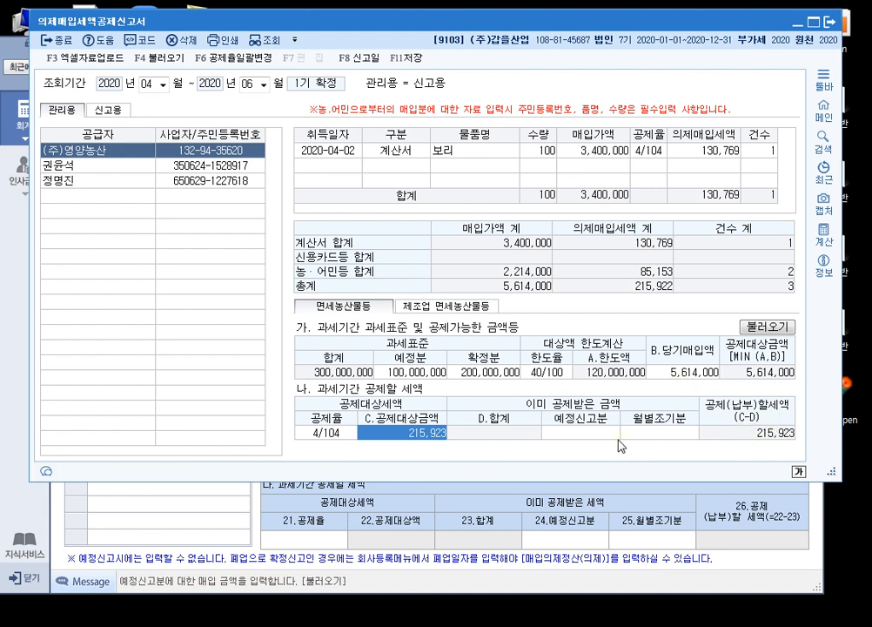
pyautogui.click(595, 437)
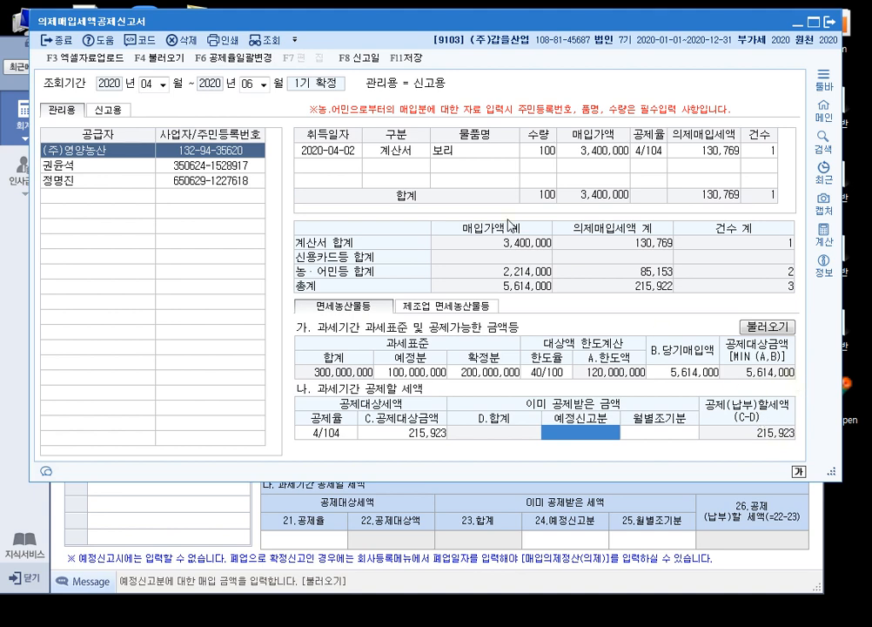
pyautogui.click(406, 58)
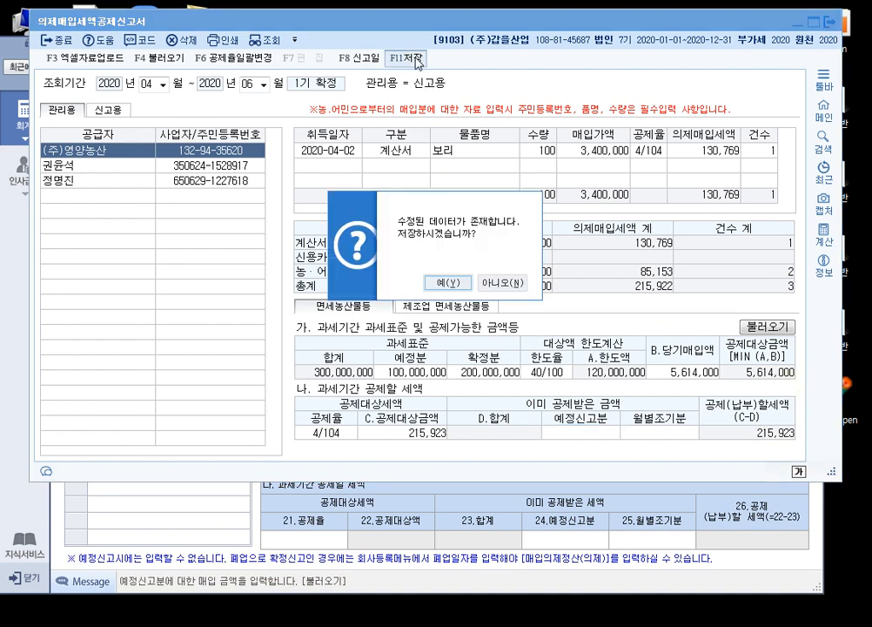
pyautogui.click(455, 283)
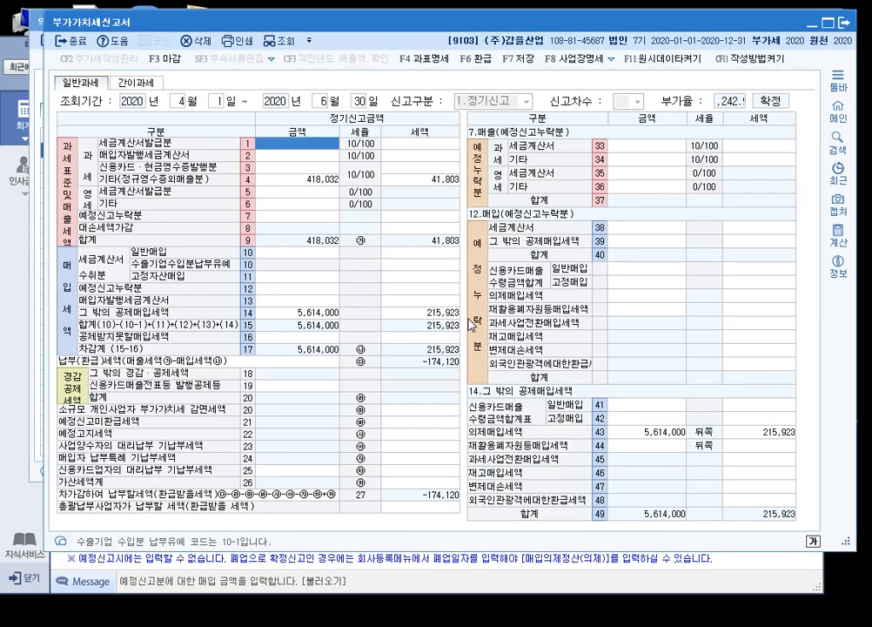
# - Check the 의제매입세액 tax on line 43 of the 부가가치세신고서
pyautogui.click(773, 432)
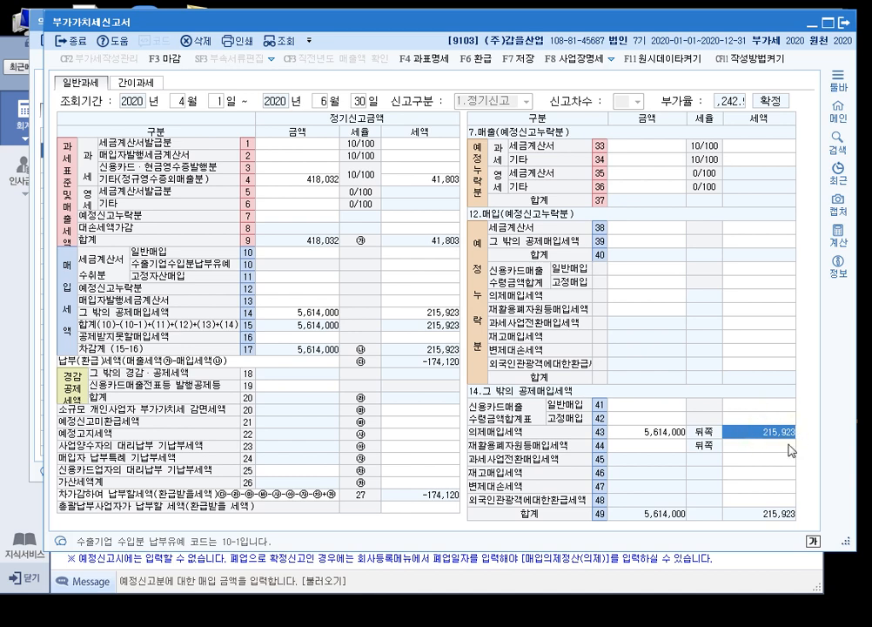
pyautogui.click(790, 448)
# - Switch to the 수업용.hwp document in Hancom Office to view the 의제매입세액공제 journal entry notes
pyautogui.moveTo(387, 625)
pyautogui.press('Return')
pyautogui.press('Return')
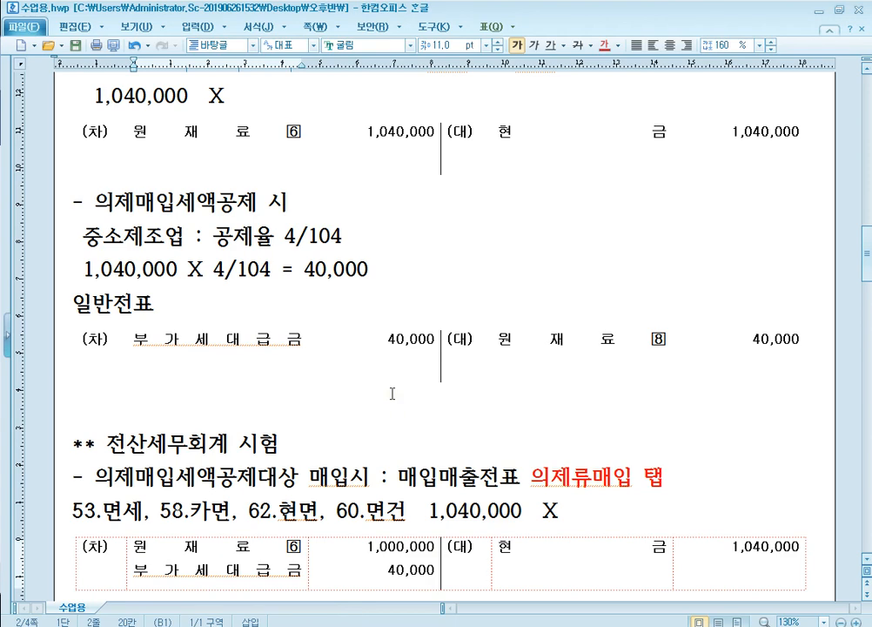
# - Add the heading "* 기출문제 *" on the blank third page of the document, with the line "p.563 1174" beneath it
pyautogui.scroll(-10, 392, 379)
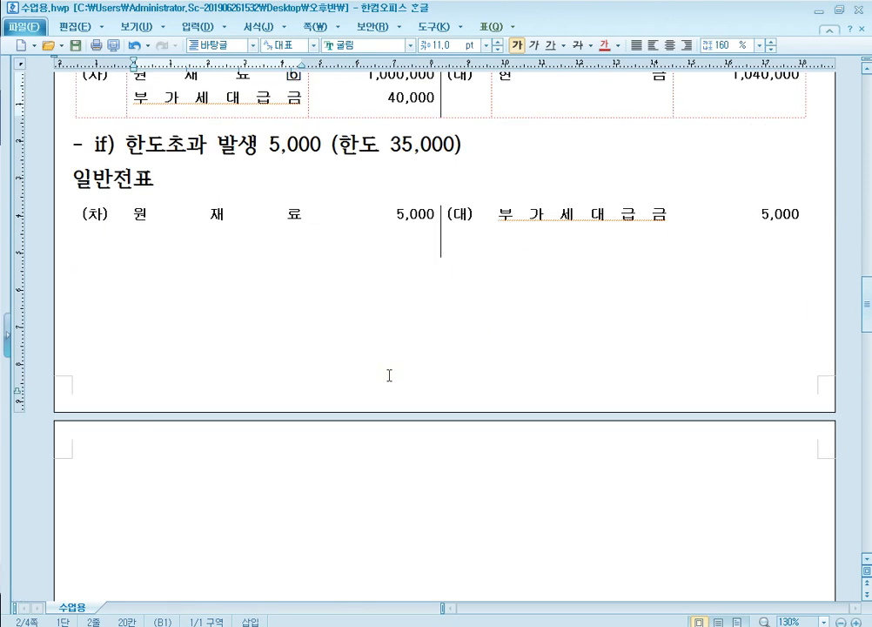
pyautogui.click(256, 369)
pyautogui.write('*')
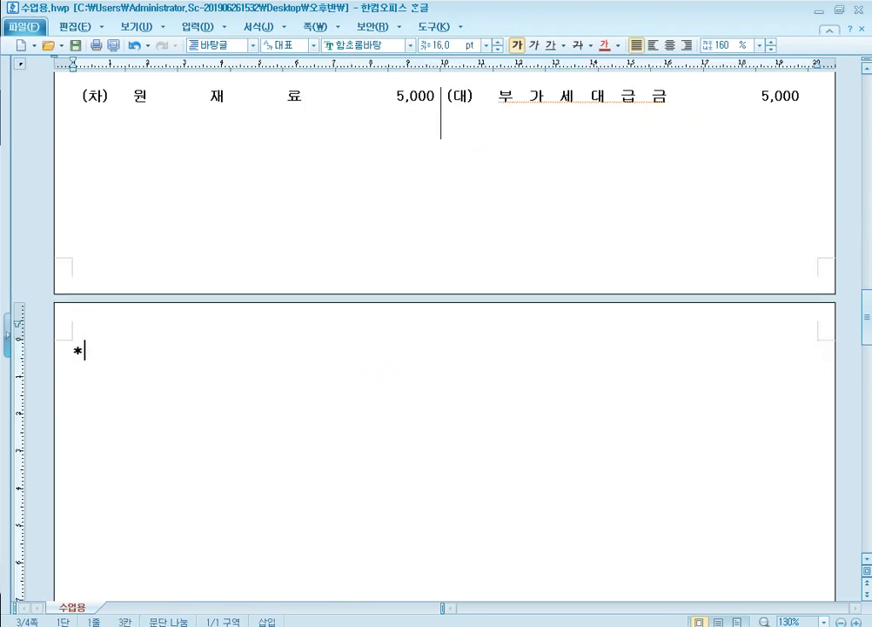
pyautogui.write(' 기출문제 *')
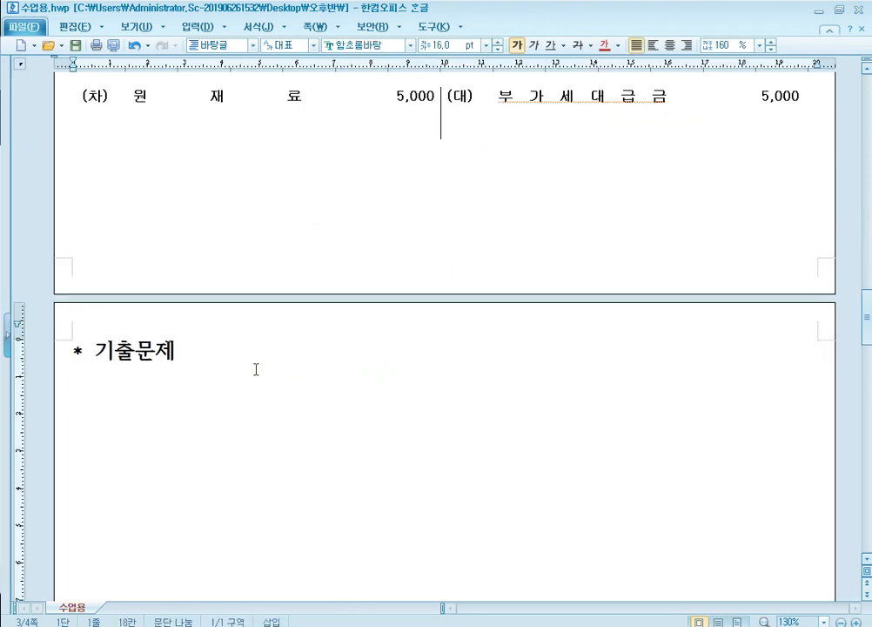
pyautogui.press('Return')
pyautogui.write('p')
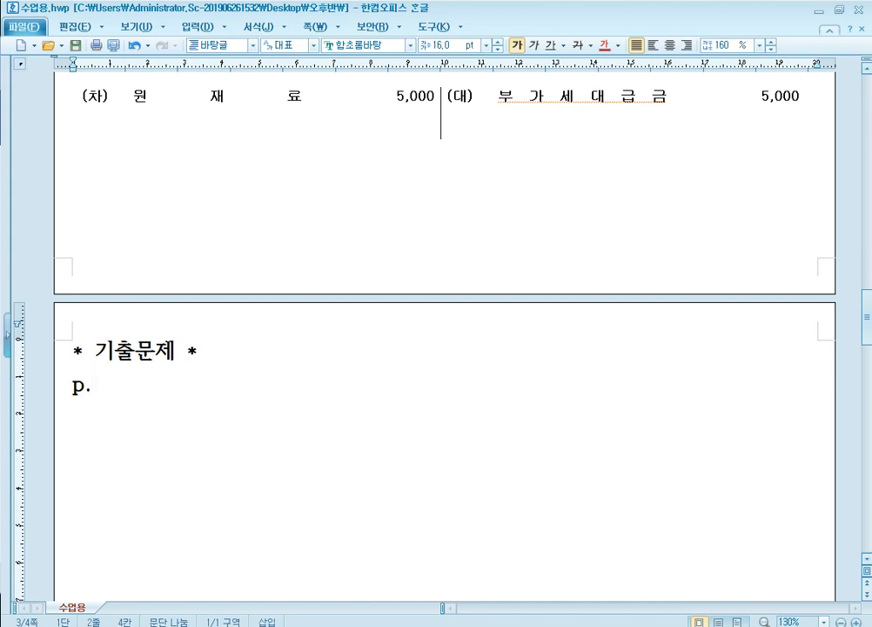
pyautogui.write('.563')
pyautogui.write('1174')
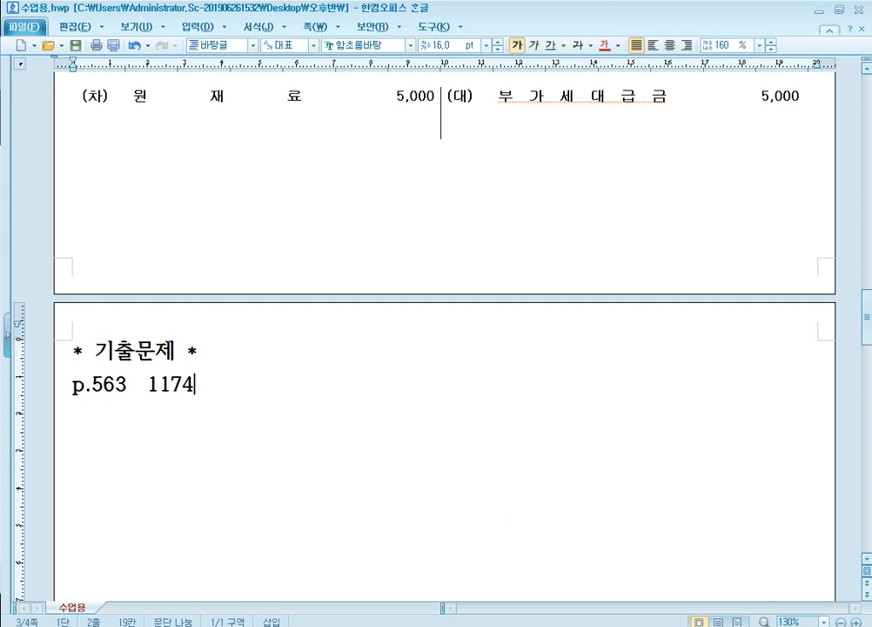
# - Switch to the textbook in 알PDF and go to exercise [2] on page 563
pyautogui.moveTo(283, 625)
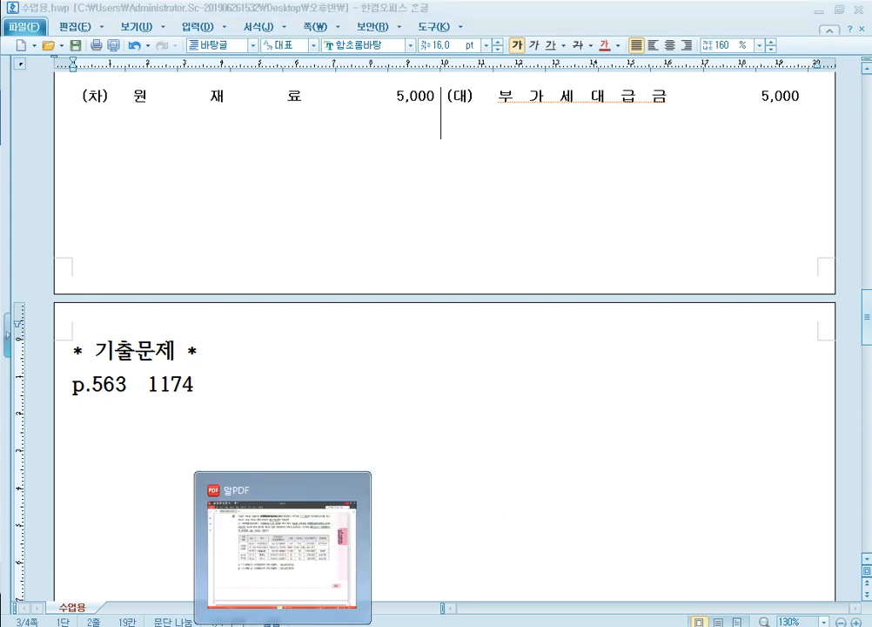
pyautogui.click(282, 548)
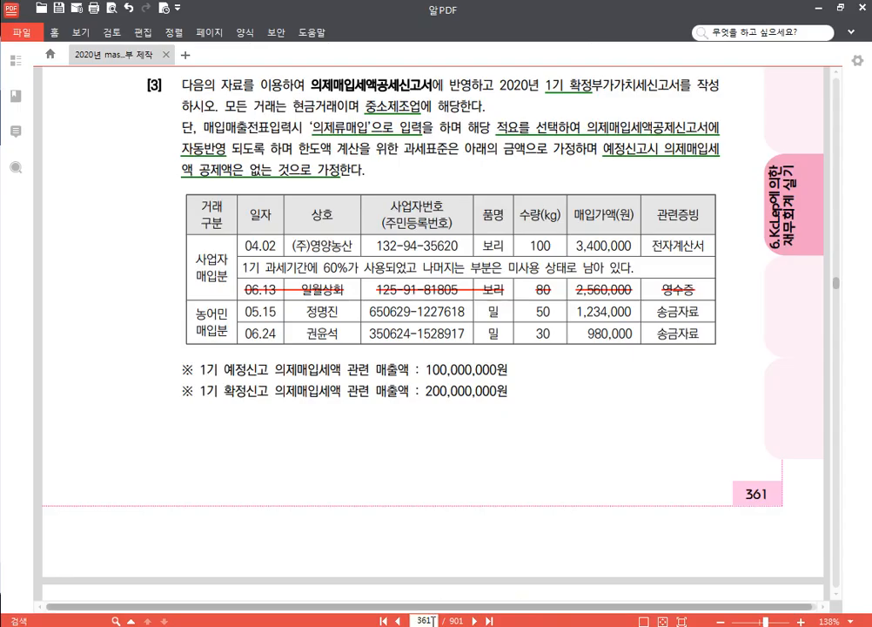
pyautogui.write('563')
pyautogui.press('Return')
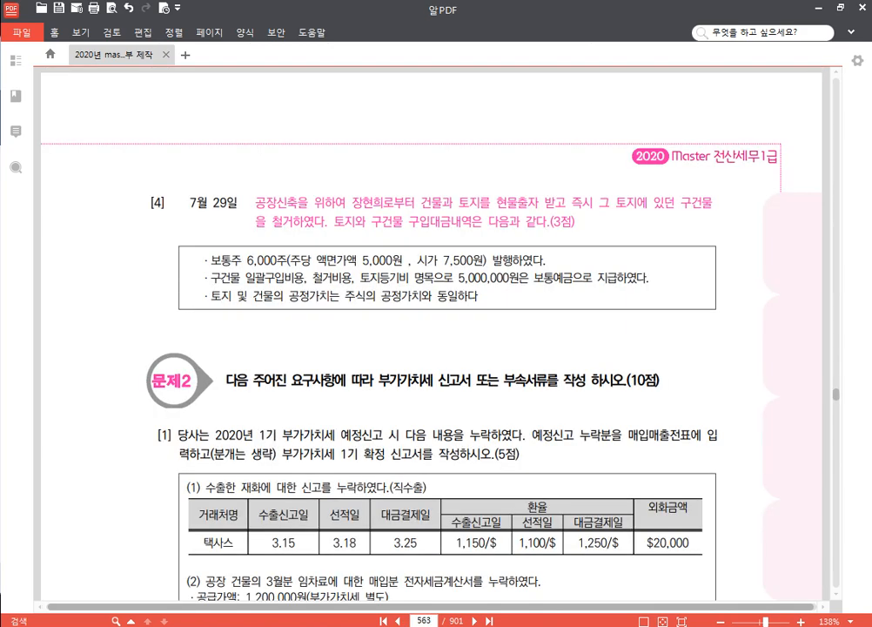
pyautogui.scroll(-5, 453, 403)
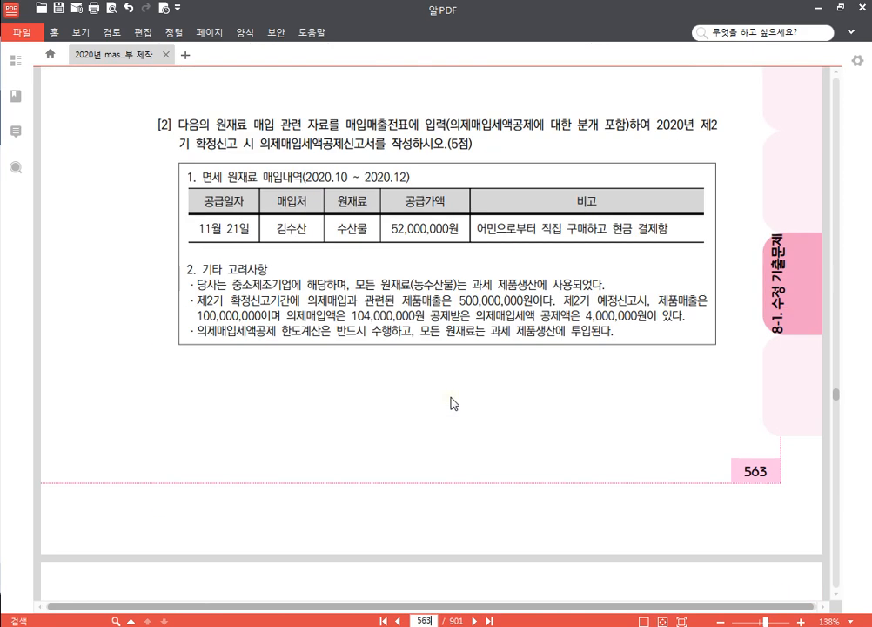
# - Switch to KcLep and change the working company to code 1174, closing the menus that are open
pyautogui.click(365, 610)
pyautogui.click(799, 158)
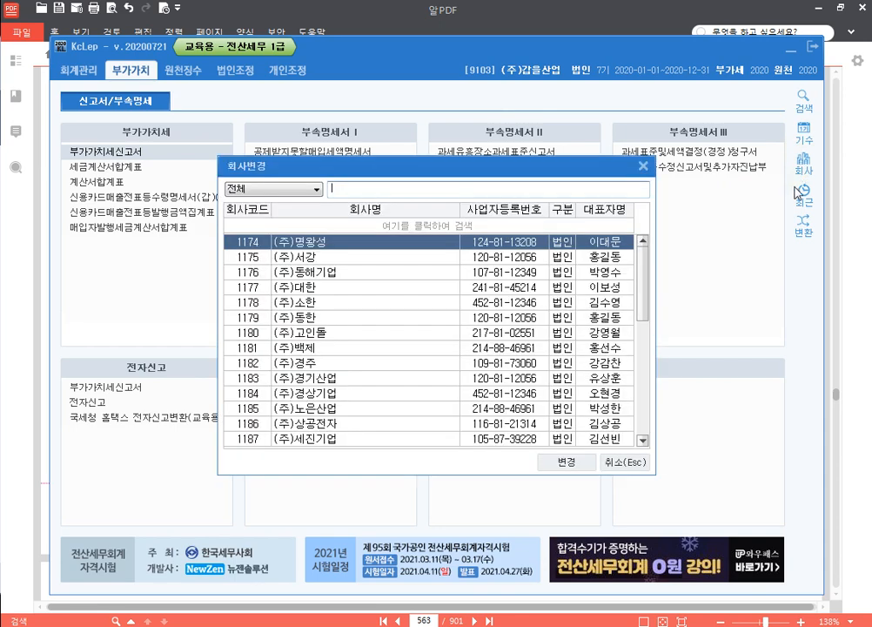
pyautogui.write('1174')
pyautogui.press('Return')
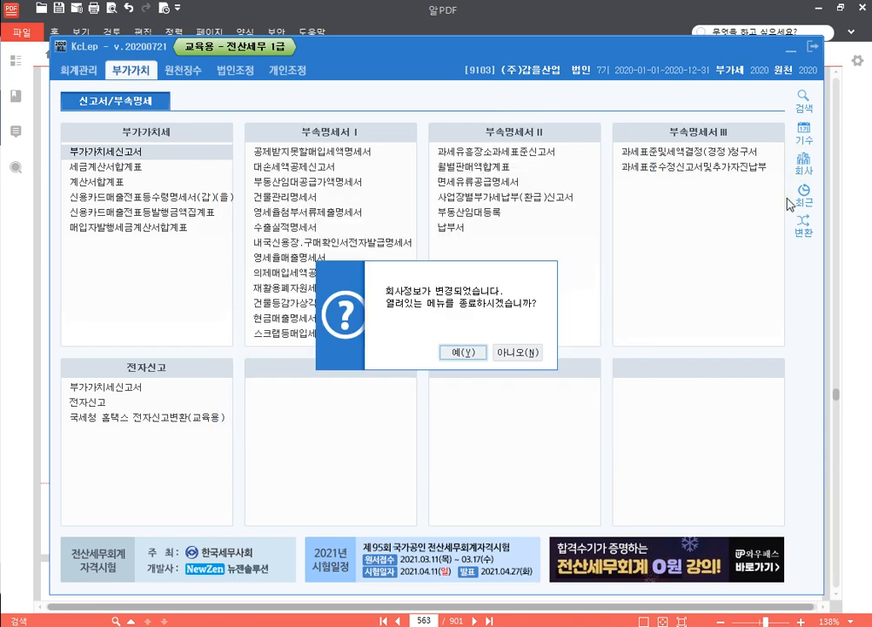
pyautogui.press('Return')
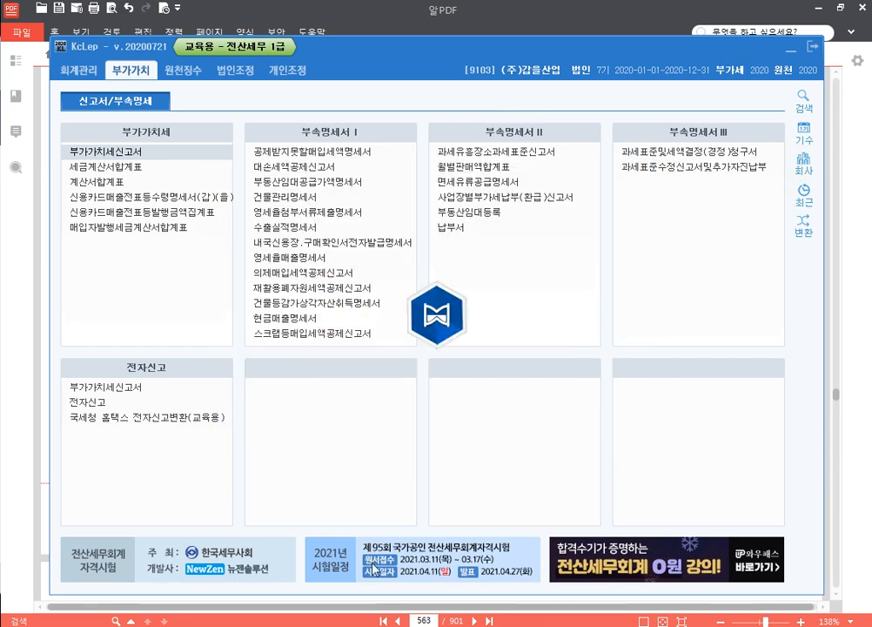
# - Switch to 알PDF and underline "매입매출전표에 입력(의제매입세액공제에 대한 분개 포함)" and "의제매입세액공제신고서를 작성" in exercise [2]
pyautogui.hotkey('alt', 'Tab')
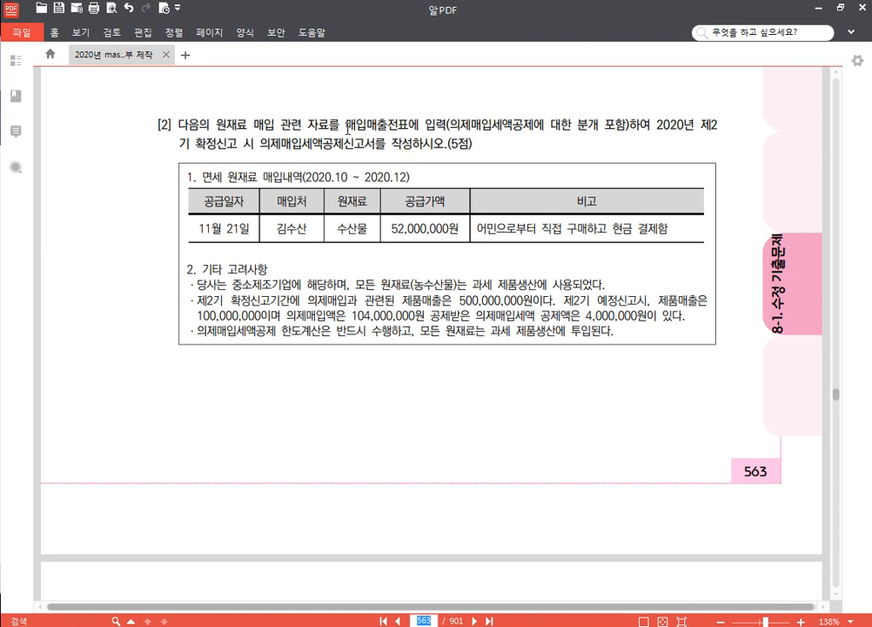
pyautogui.moveTo(347, 131); pyautogui.dragTo(630, 119)
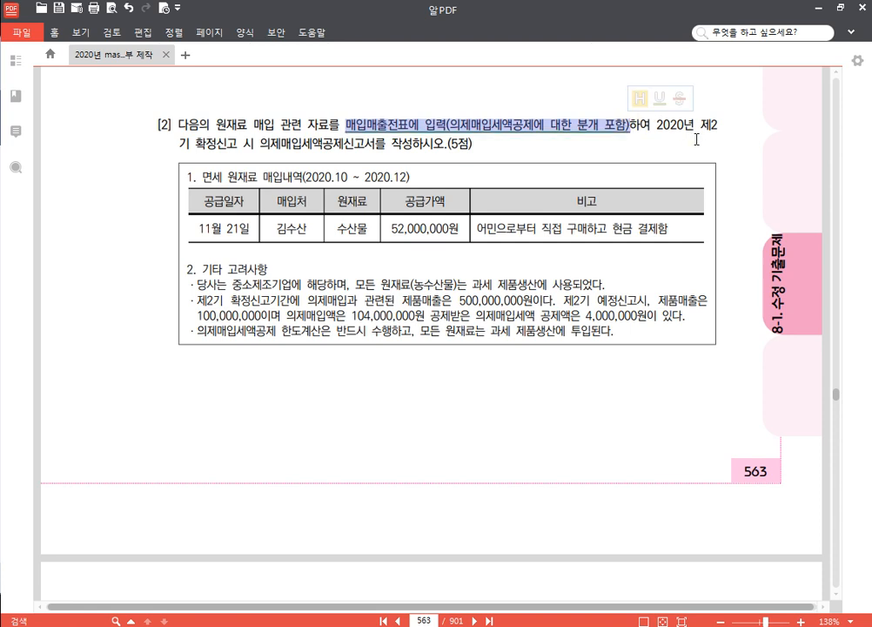
pyautogui.click(659, 97)
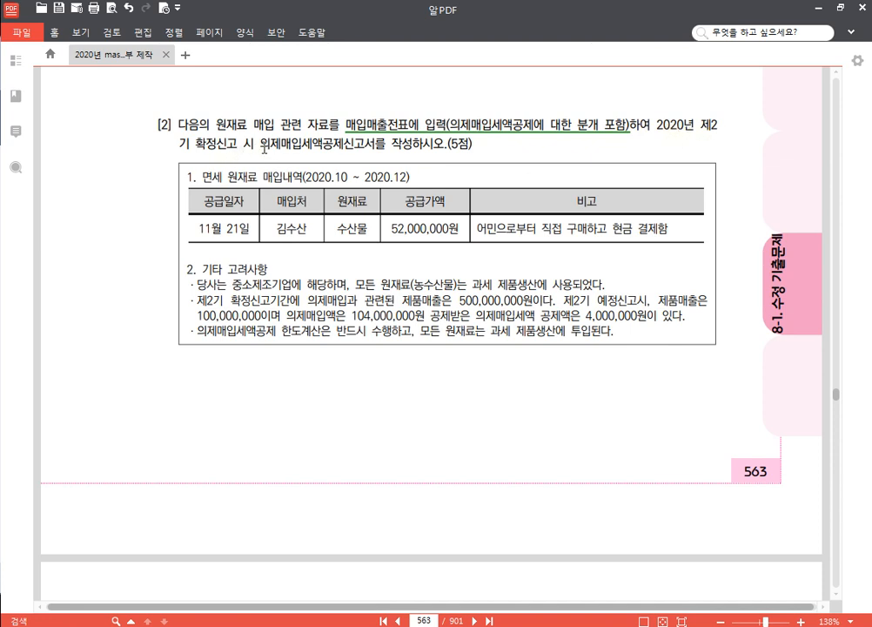
pyautogui.moveTo(262, 140); pyautogui.dragTo(411, 141)
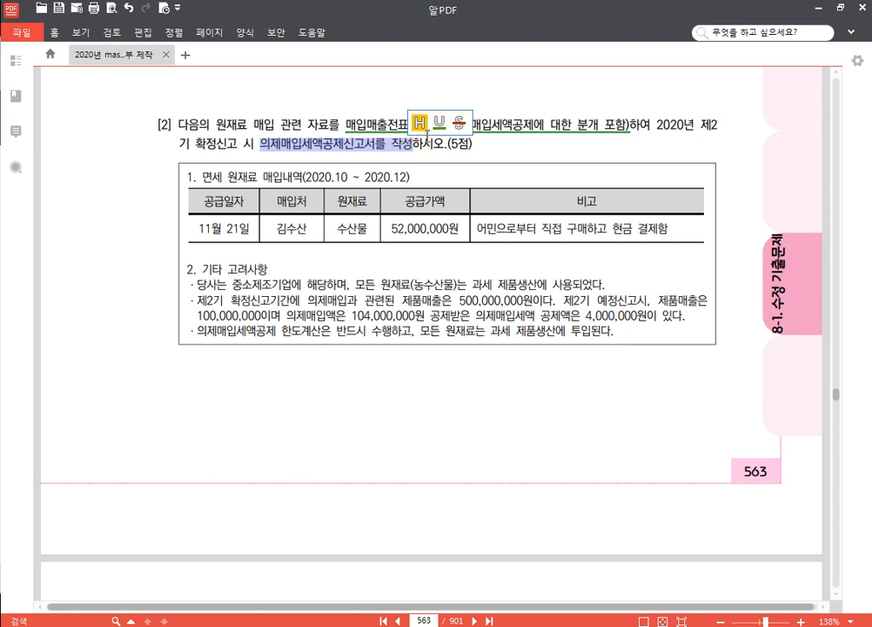
pyautogui.click(442, 121)
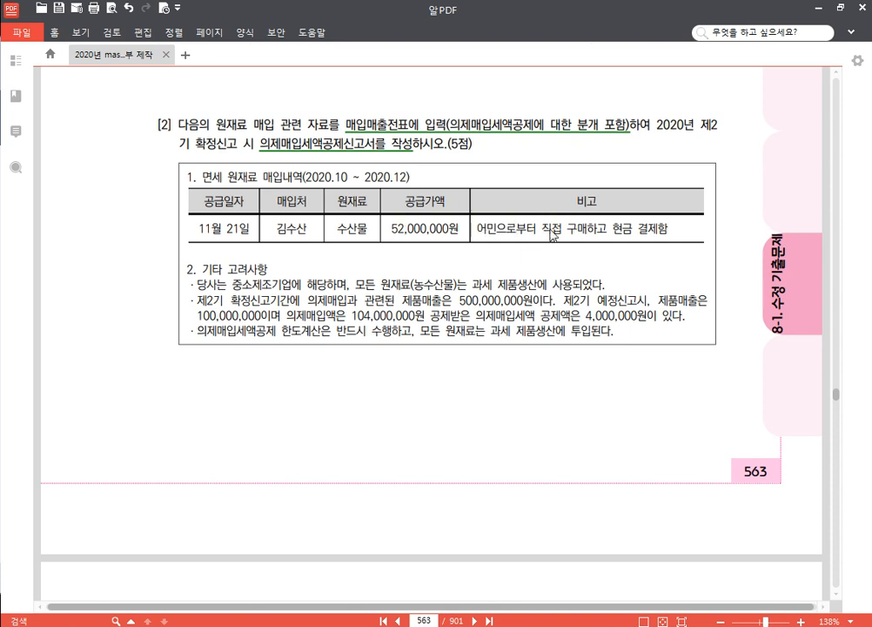
pyautogui.scroll(-2, 592, 230)
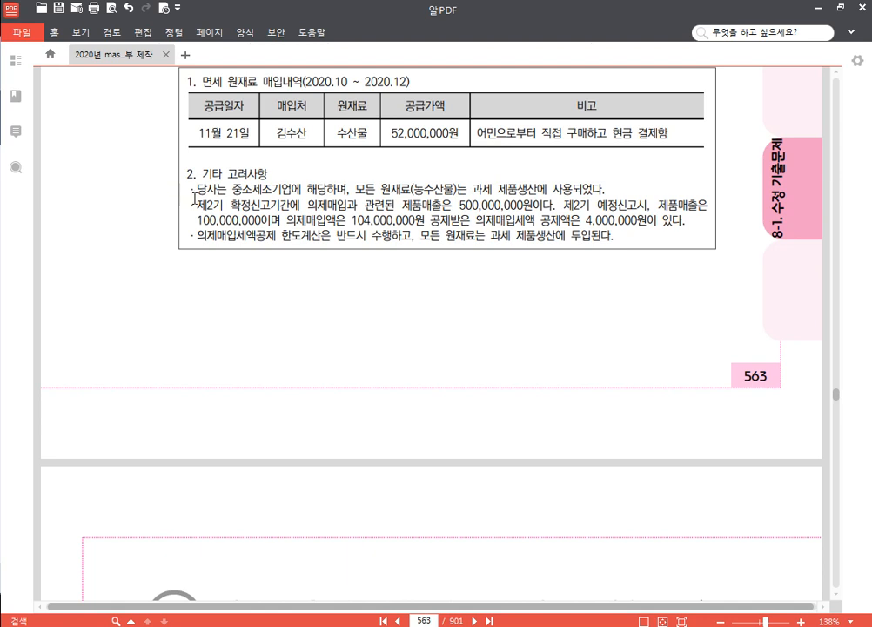
pyautogui.scroll(2, 242, 223)
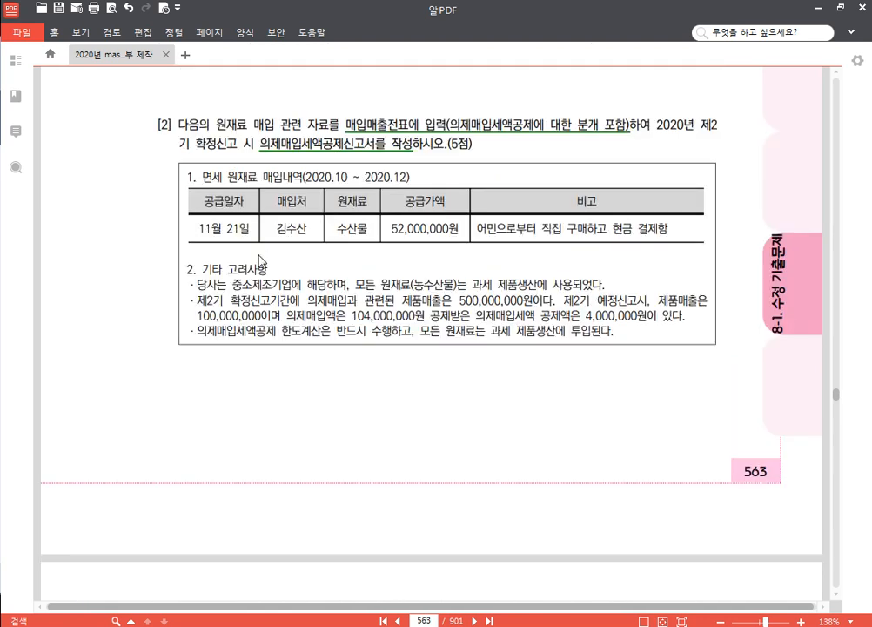
pyautogui.moveTo(231, 285); pyautogui.dragTo(293, 286)
# - Switch to KcLep, open 매입매출전표입력 for November 21, 2020, and show the 의제류매입 entry view
pyautogui.hotkey('alt', 'Tab')
pyautogui.click(77, 69)
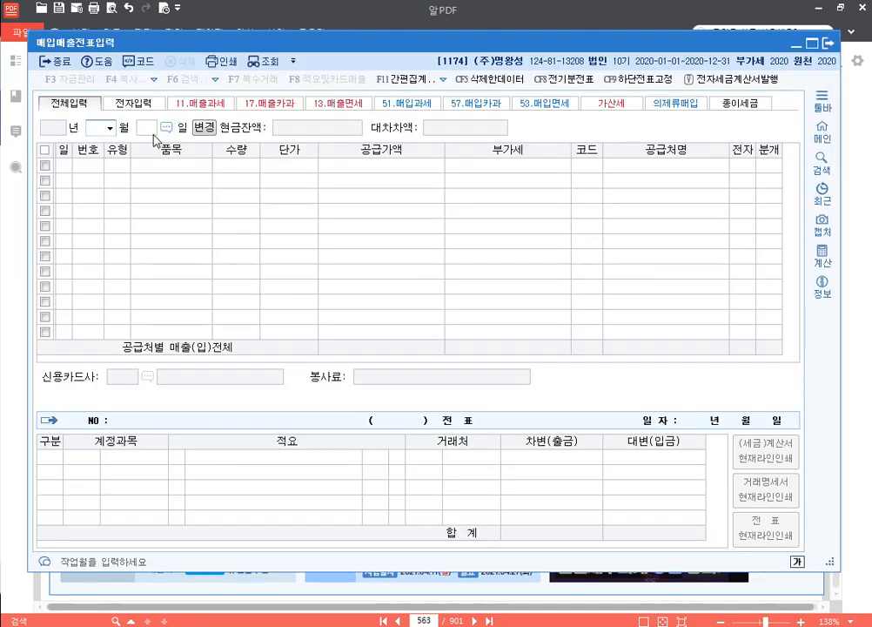
pyautogui.write('11')
pyautogui.press('Return')
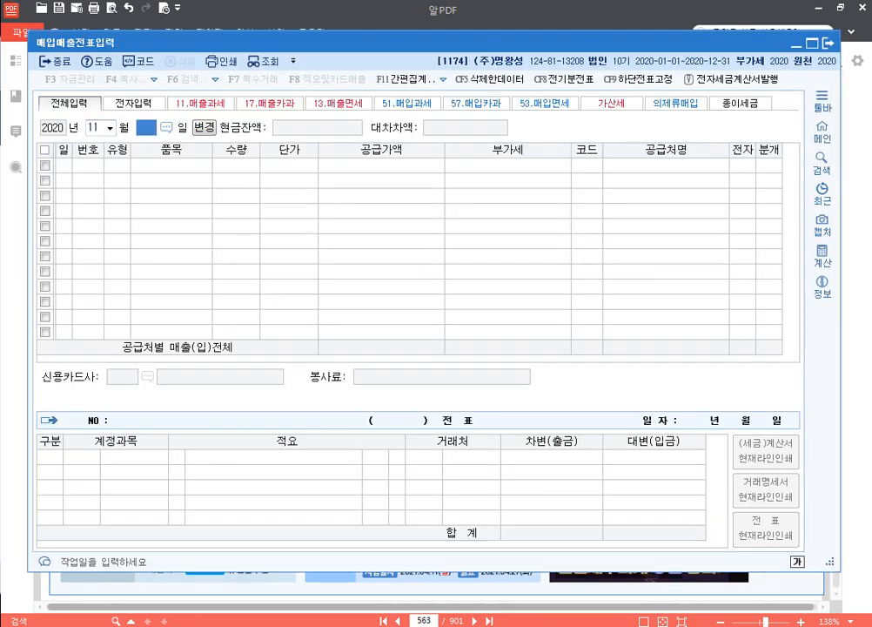
pyautogui.write('21')
pyautogui.press('Return')
pyautogui.click(675, 102)
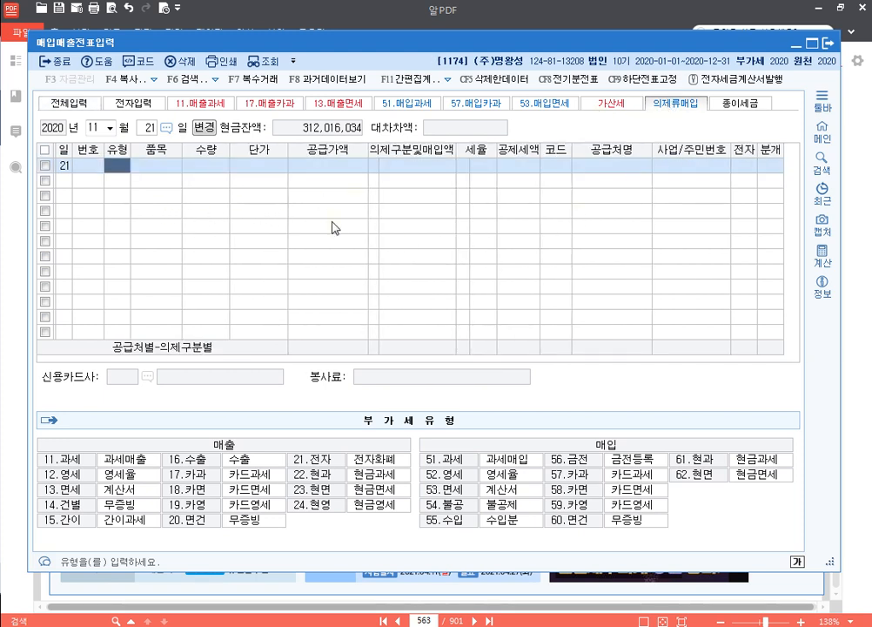
# - Enter a type 60 (면건) purchase of 수산물 with a 공급가액 of 52,000,000
pyautogui.write('60')
pyautogui.press('Return')
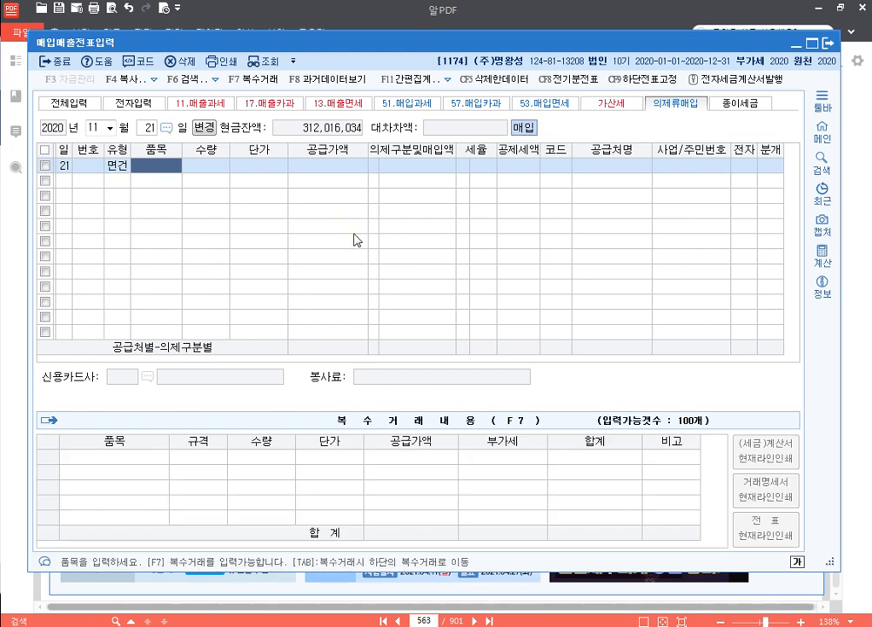
pyautogui.moveTo(829, 561); pyautogui.dragTo(822, 473)
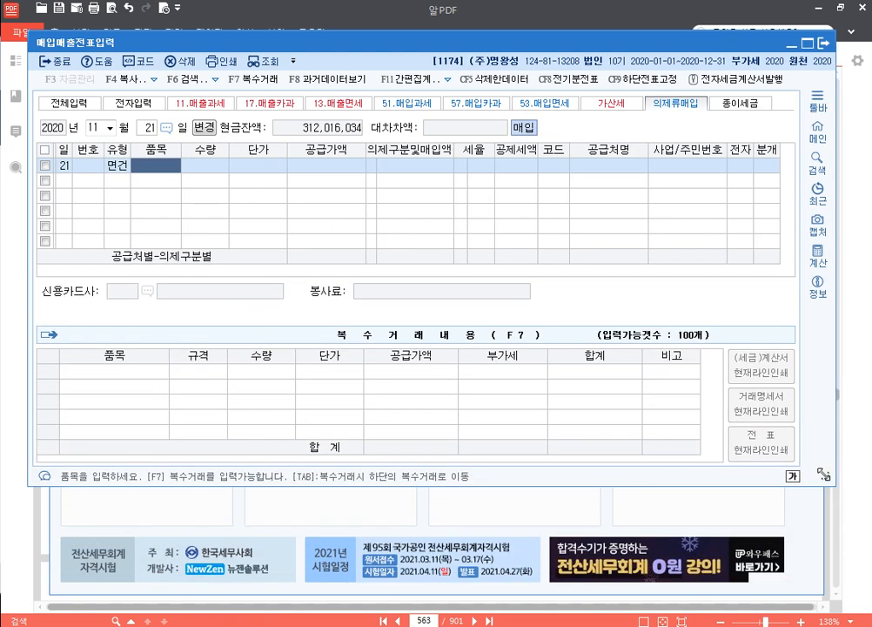
pyautogui.write('수산물')
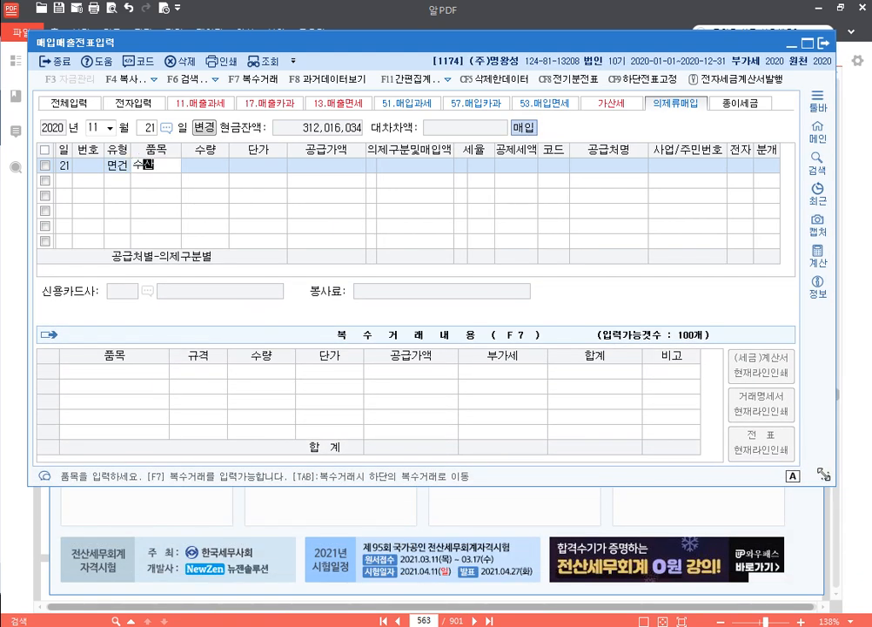
pyautogui.press('Return')
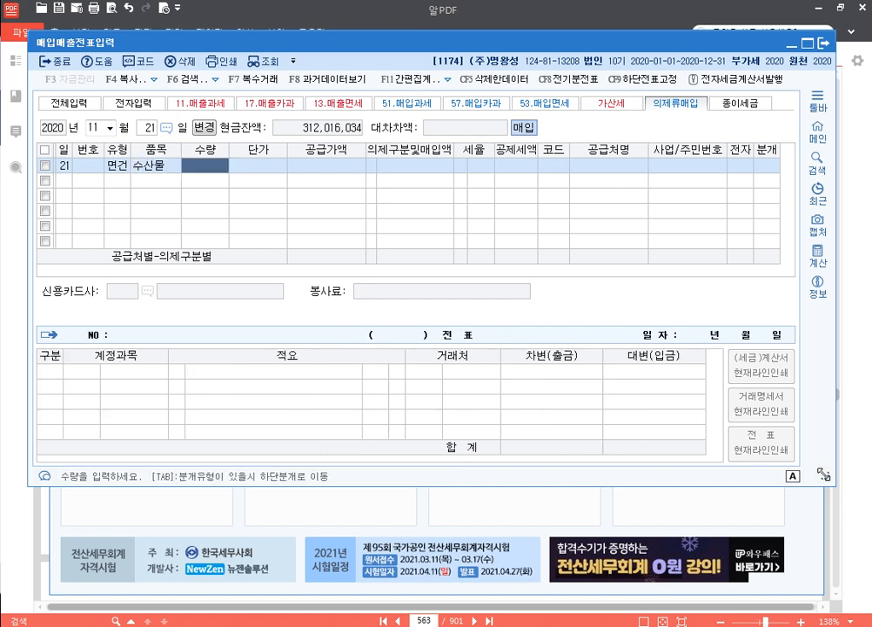
pyautogui.press('Return')
pyautogui.press('Return')
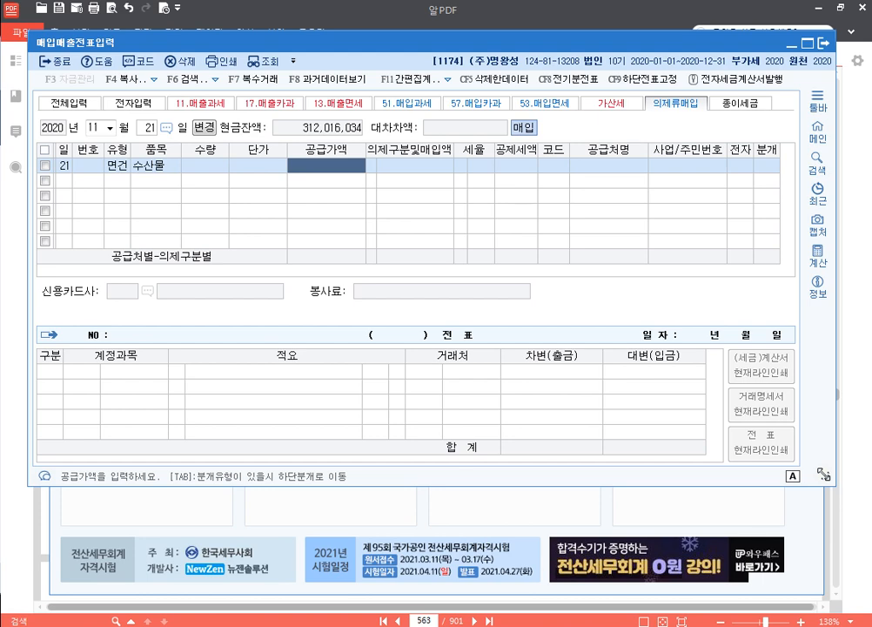
pyautogui.write('52000000')
pyautogui.press('Return')
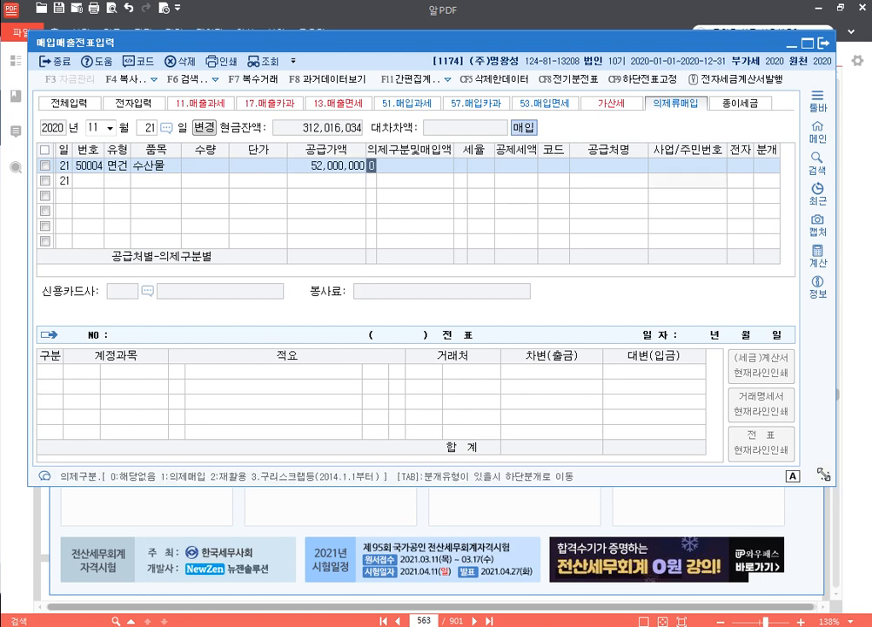
# - Set the purchase's 의제구분 to 1 (의제매입), accept the 4/104 rate, and look up the supplier by name
pyautogui.write('1')
pyautogui.press('Return')
pyautogui.press('Return')
pyautogui.press('Return')
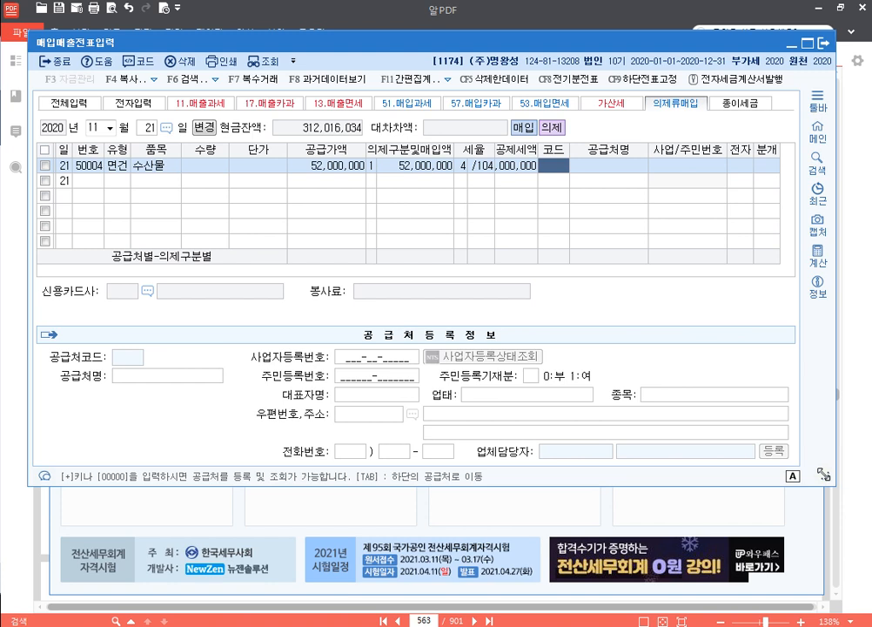
pyautogui.write('김수')
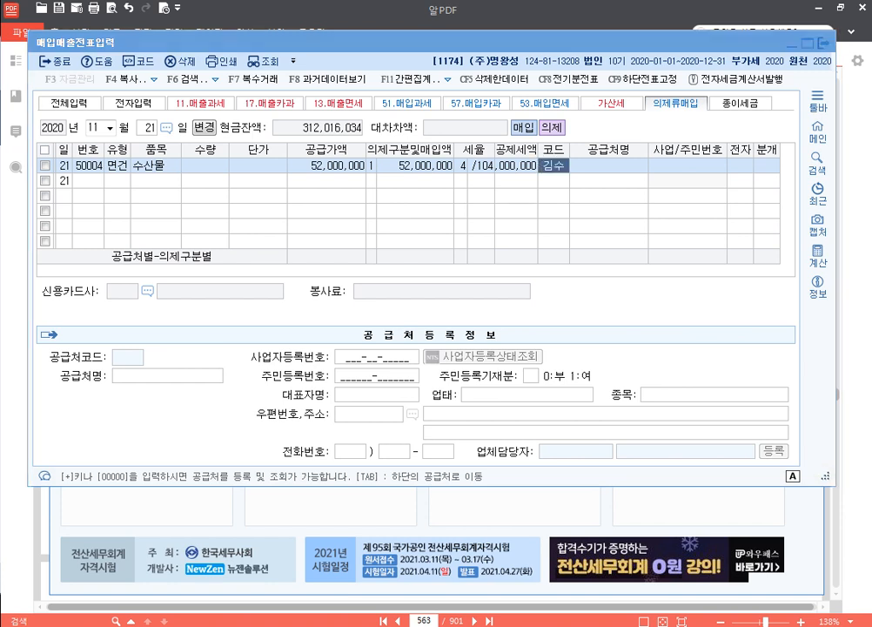
pyautogui.press('Return')
pyautogui.press('Return')
pyautogui.press('Return')
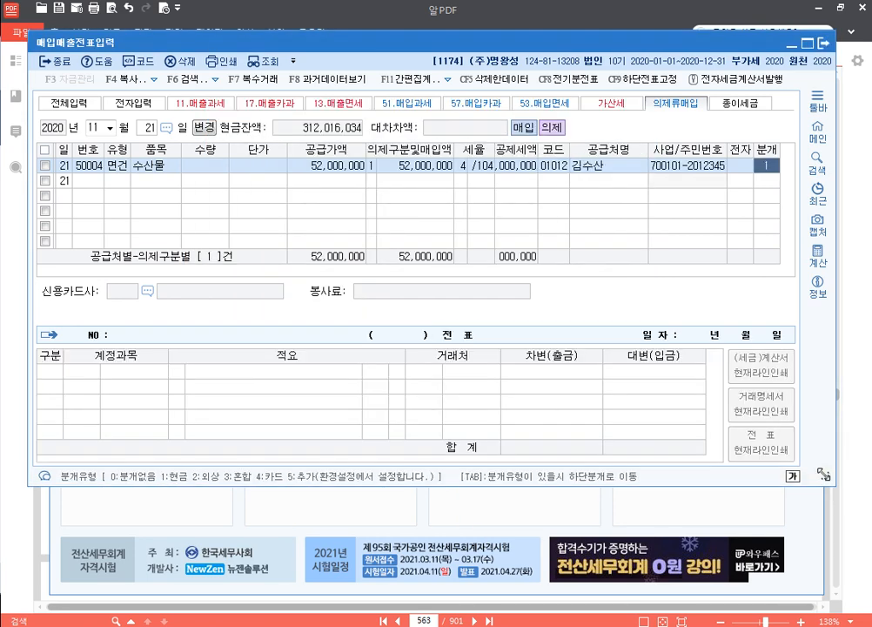
# - Journalize the purchase as 현금 and assign 적요 6, 의제매입세액공제신고서 자동반영분, to the 원재료 line
pyautogui.press('Return')
pyautogui.press('Return')
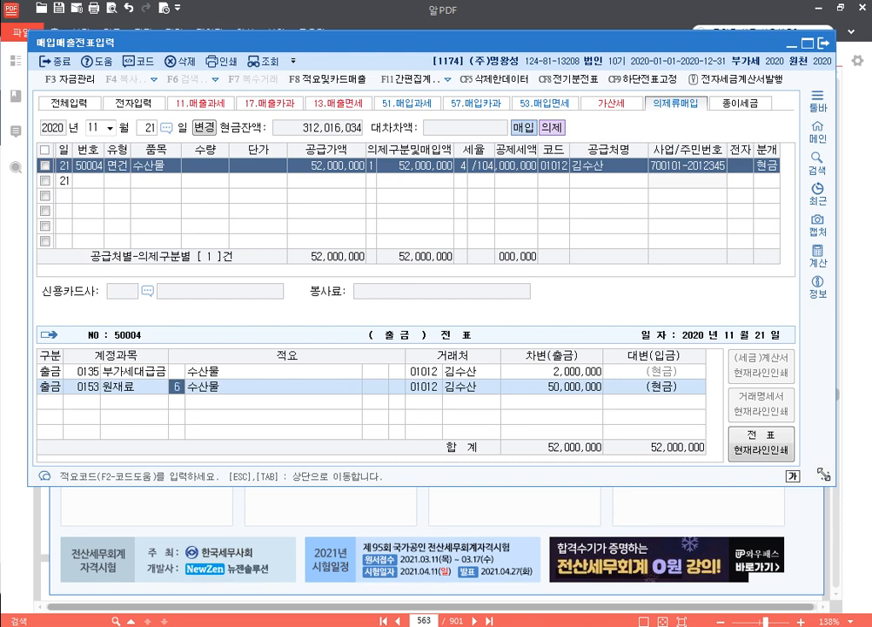
pyautogui.write('6')
pyautogui.press('Return')
pyautogui.press('Return')
pyautogui.press('Return')
pyautogui.press('Escape')
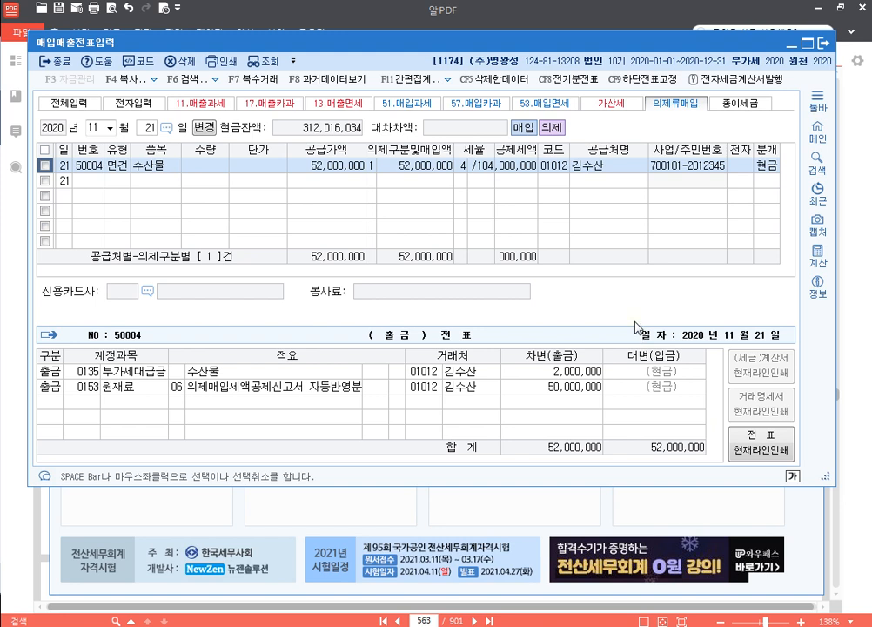
# - Close the voucher entry, open the 의제매입세액공제신고서 and load the period from October to December 2020
pyautogui.click(824, 49)
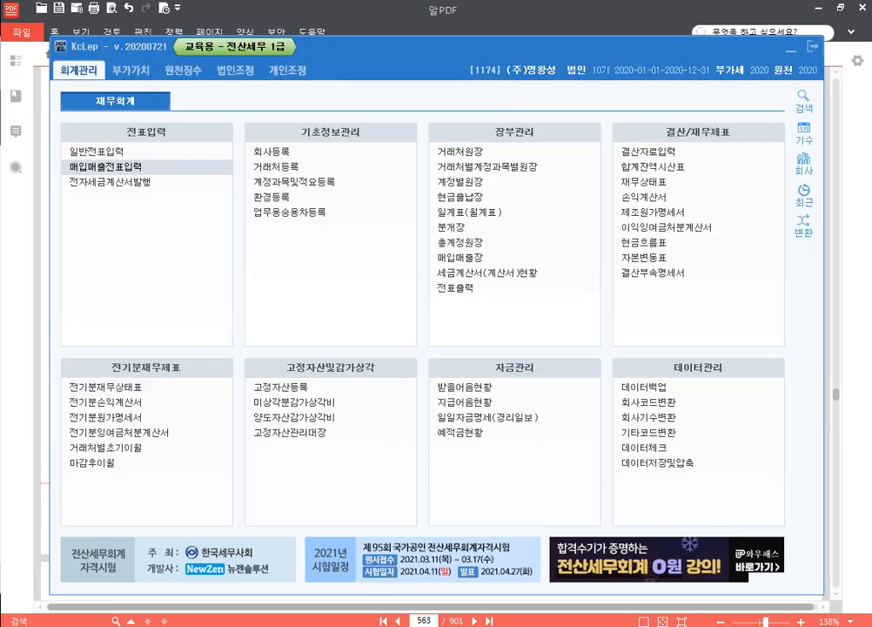
pyautogui.click(131, 72)
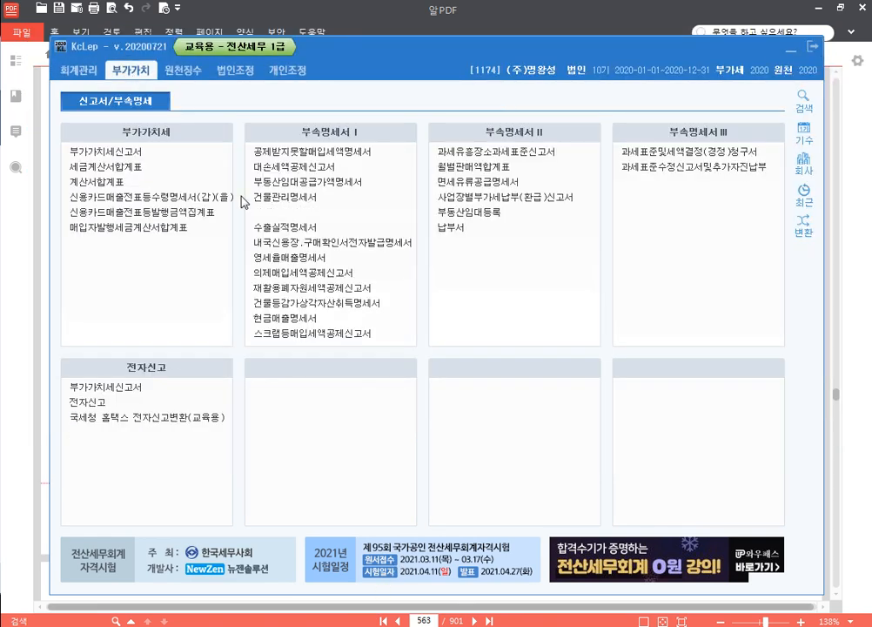
pyautogui.click(327, 273)
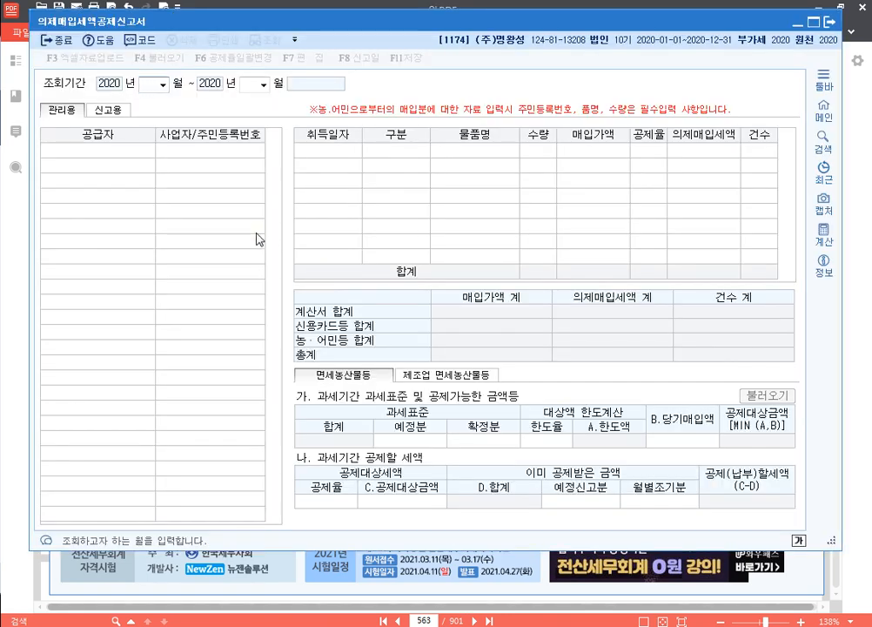
pyautogui.write('10')
pyautogui.press('Return')
pyautogui.write('12')
pyautogui.press('Return')
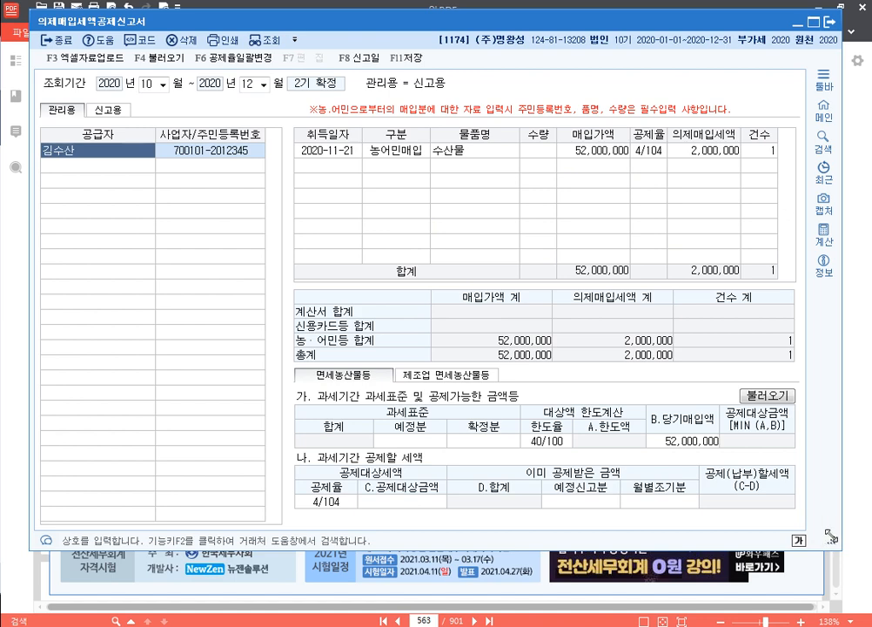
pyautogui.moveTo(829, 536); pyautogui.dragTo(831, 475)
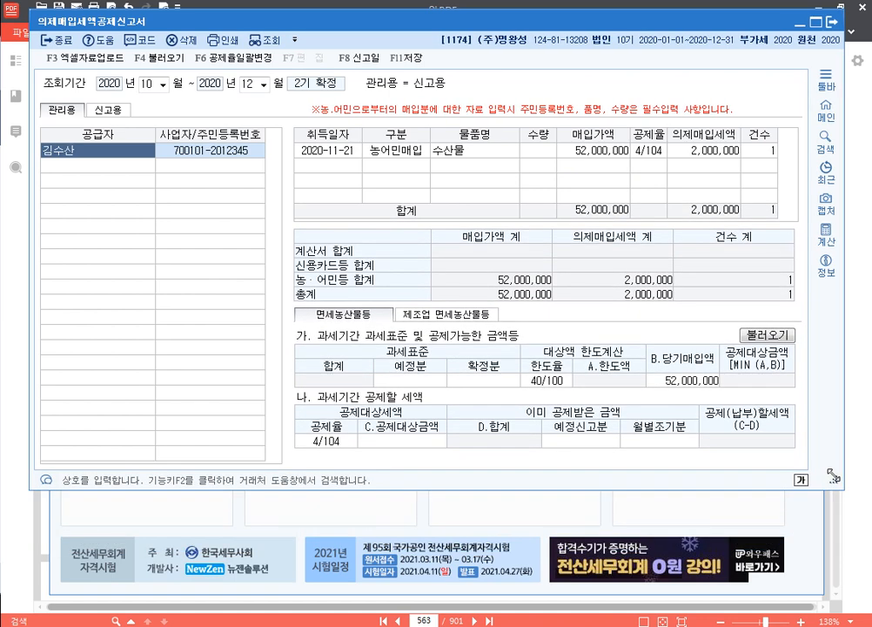
# - Enter the 과세표준 as 100,000,000 for 예정분 and 500,000,000 for 확정분
pyautogui.click(424, 380)
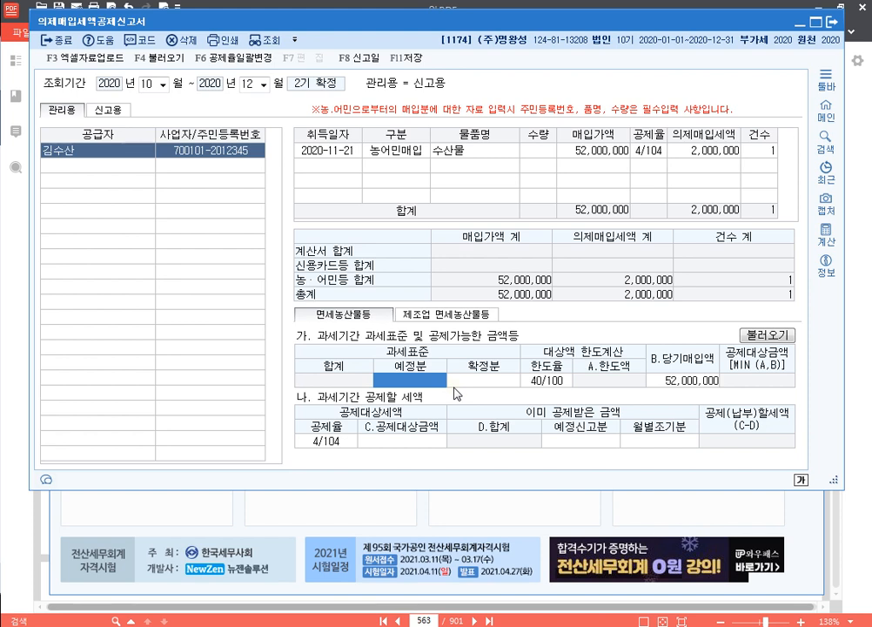
pyautogui.write('100,')
pyautogui.write('000')
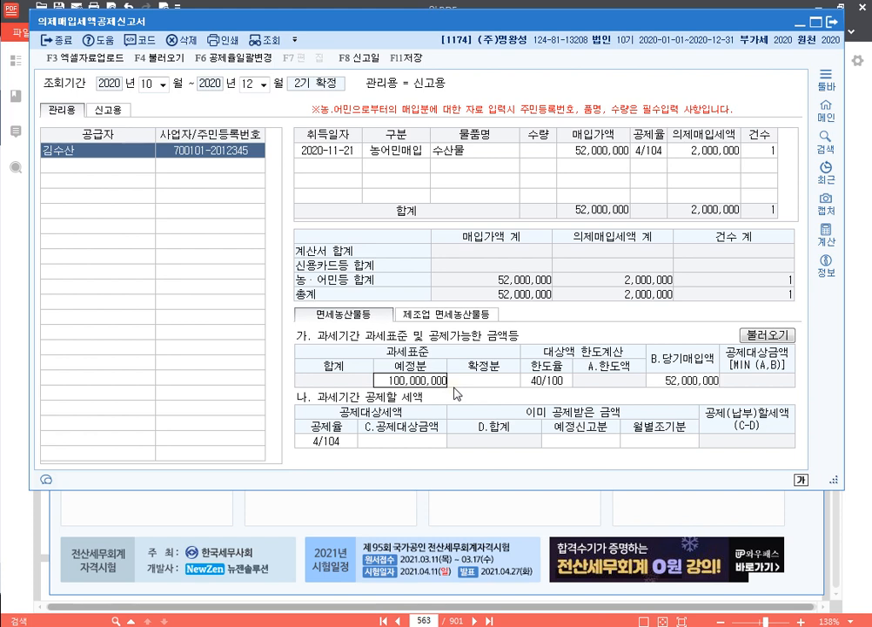
pyautogui.press('Return')
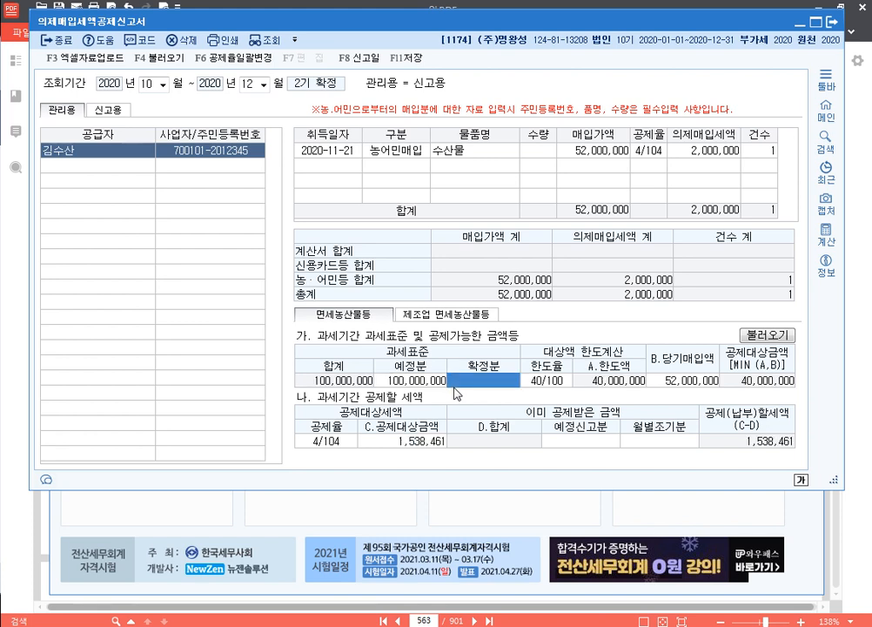
pyautogui.write('500000000')
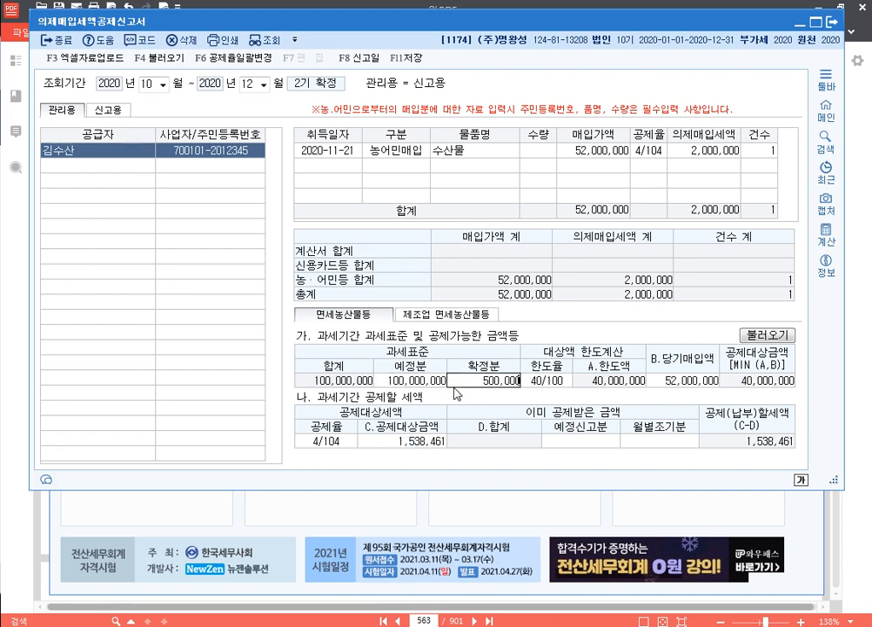
pyautogui.press('Return')
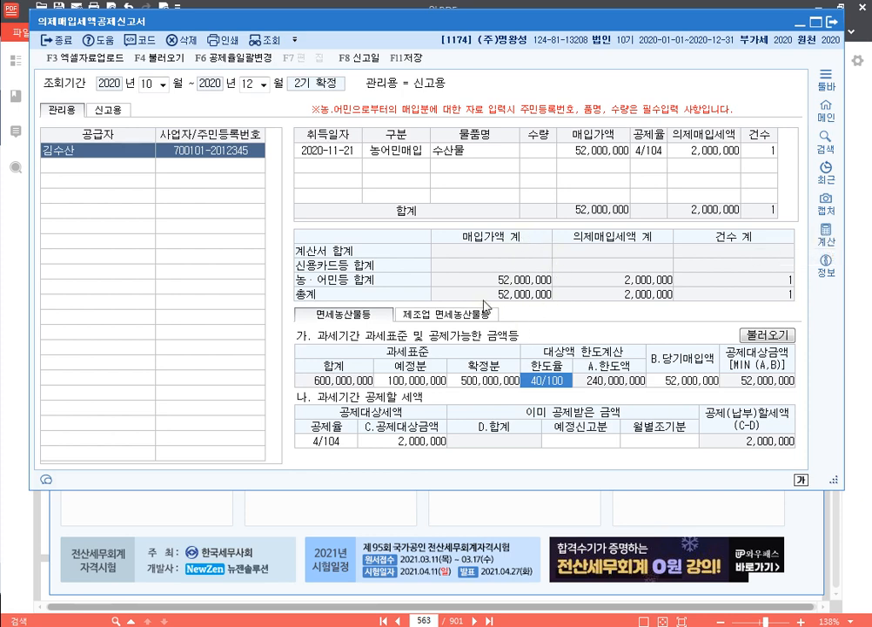
# - Add 104,000,000 and 52,000,000 in the built-in calculator and set B.당기매입액 to 156,000,000
pyautogui.click(825, 233)
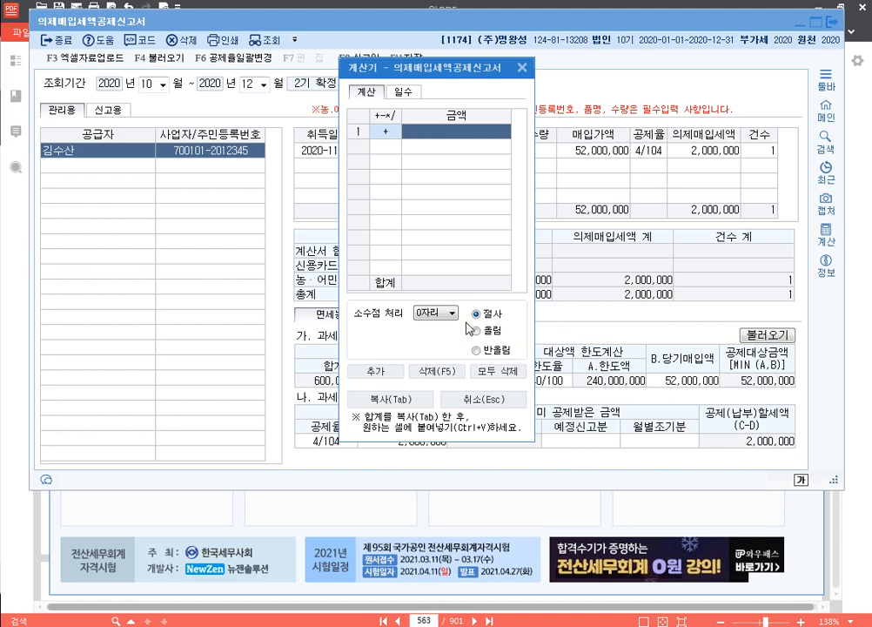
pyautogui.moveTo(456, 70); pyautogui.dragTo(313, 34)
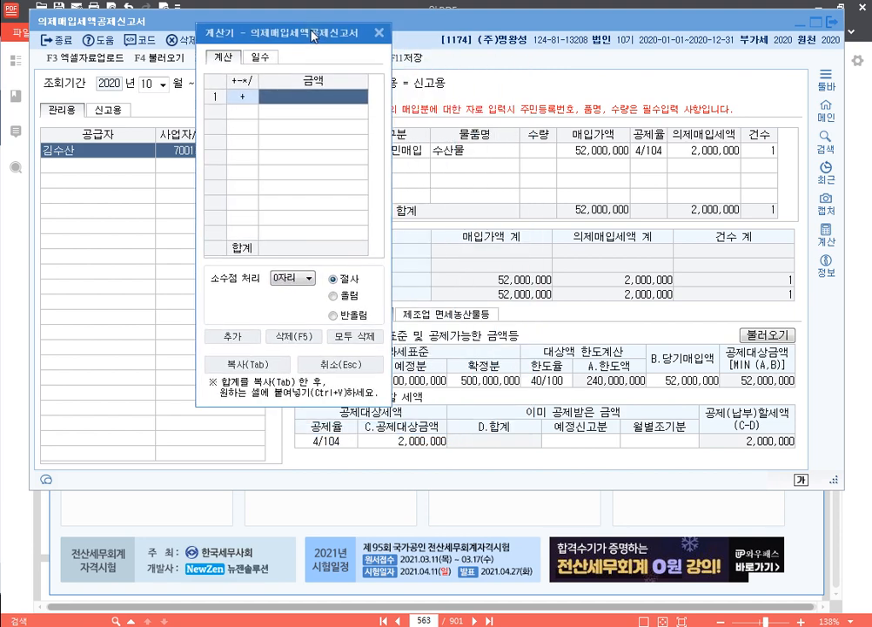
pyautogui.write('104000000')
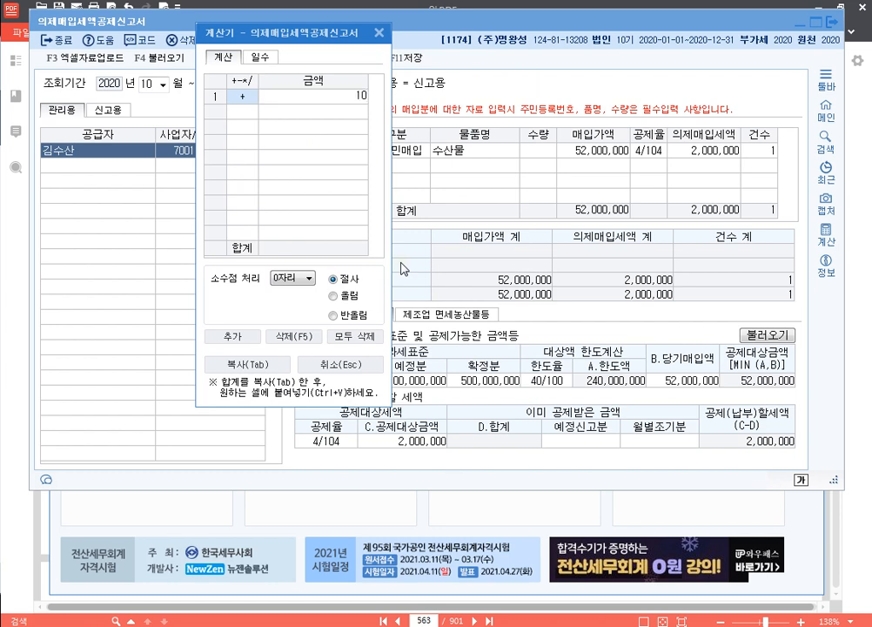
pyautogui.press('Return')
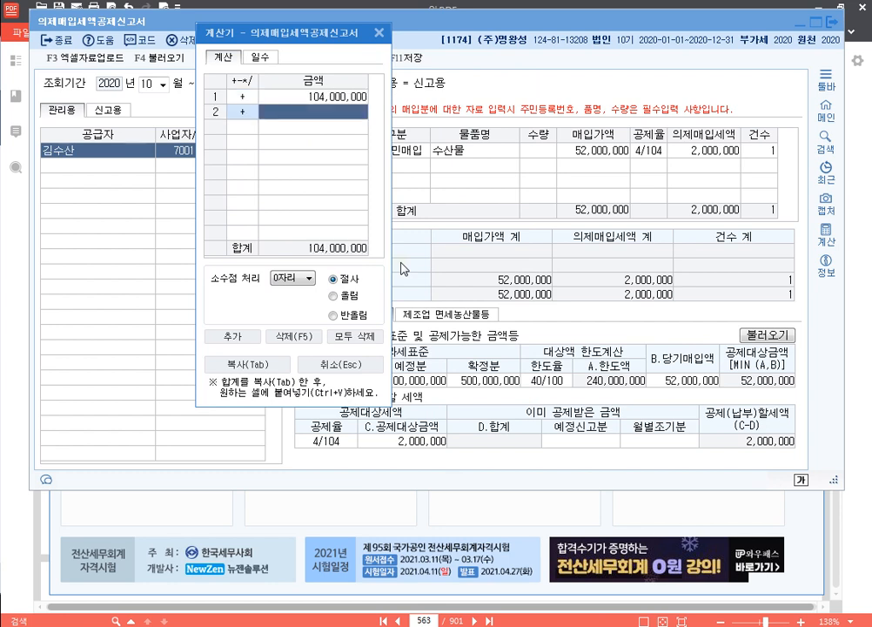
pyautogui.write('52000000')
pyautogui.press('Return')
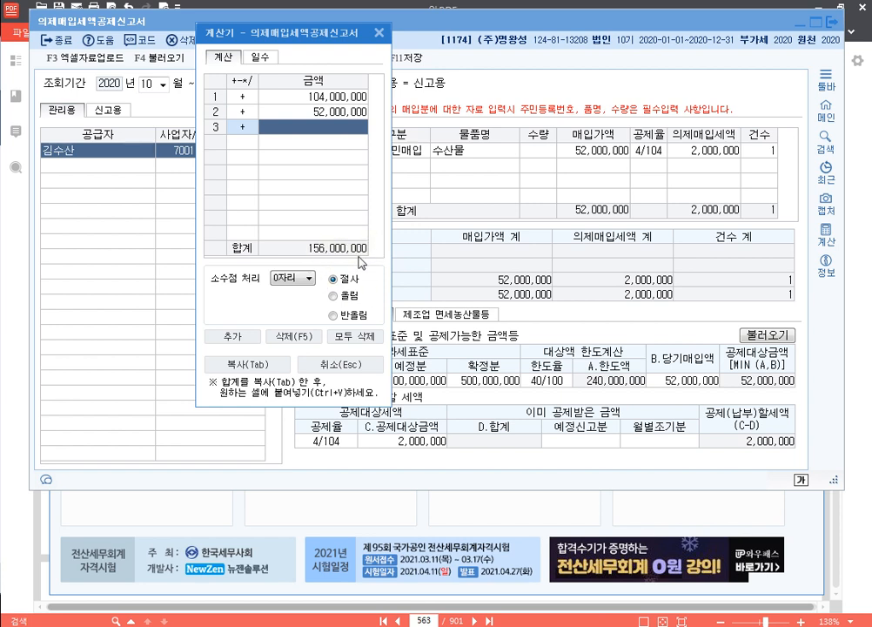
pyautogui.click(684, 380)
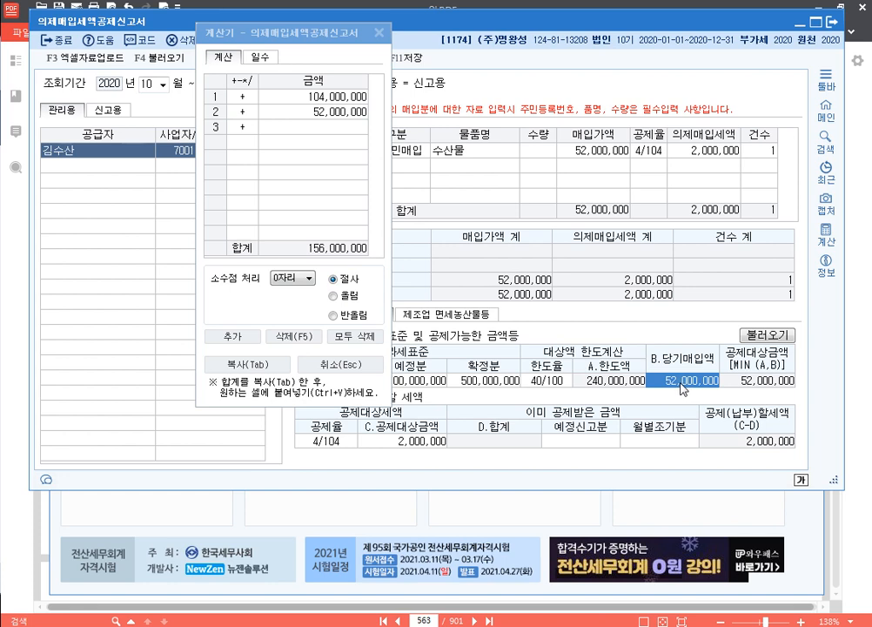
pyautogui.press('BackSpace')
pyautogui.write('156,000,000')
pyautogui.press('Return')
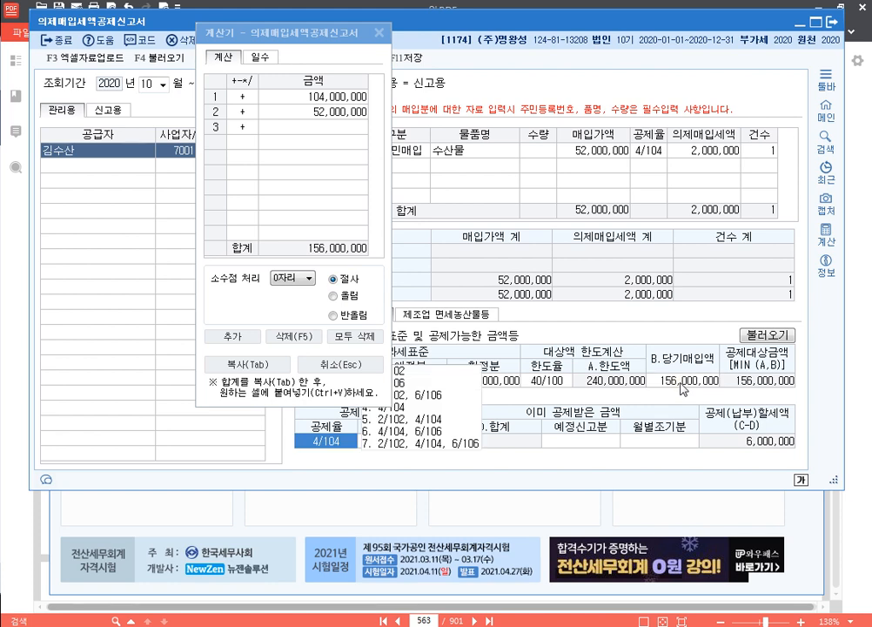
# - Keep the 4/104 공제율, enter 4,000,000 as the already deducted 예정신고분, and save the report
pyautogui.press('Return')
pyautogui.press('Return')
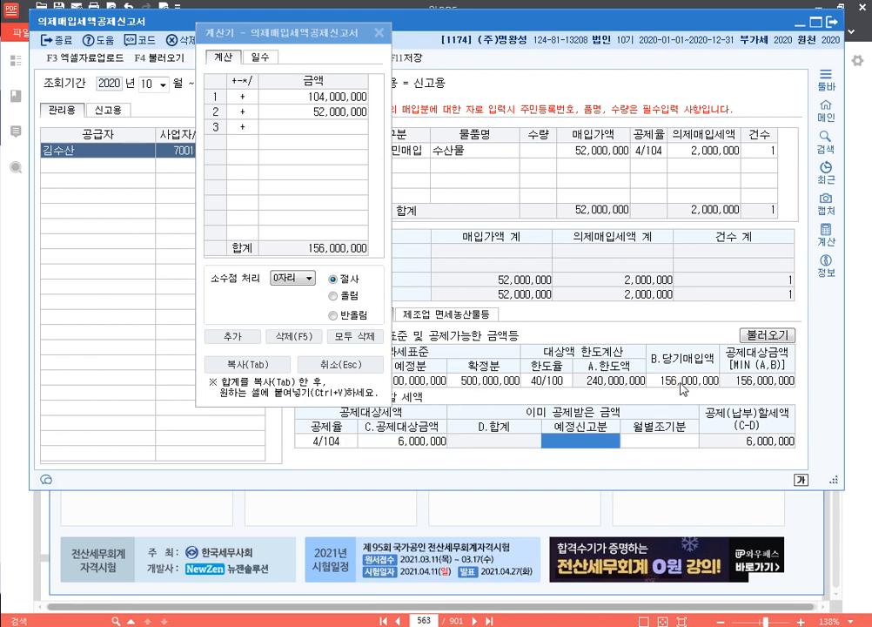
pyautogui.write('4000000')
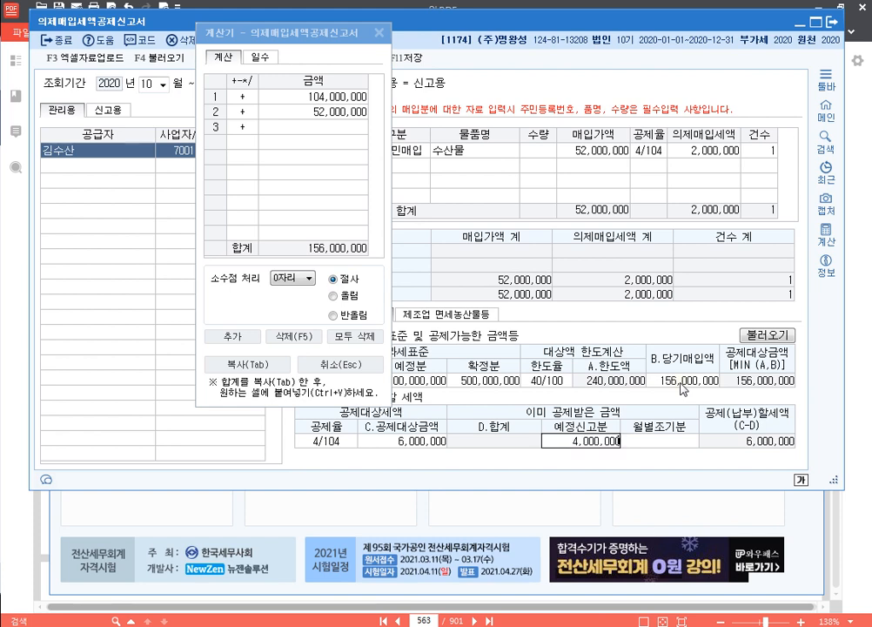
pyautogui.press('Return')
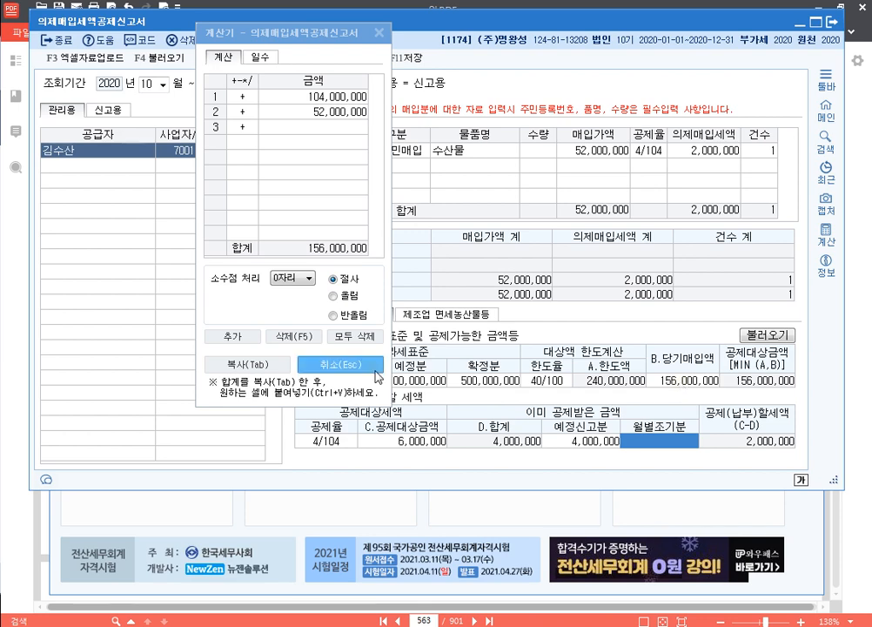
pyautogui.click(340, 364)
pyautogui.click(419, 66)
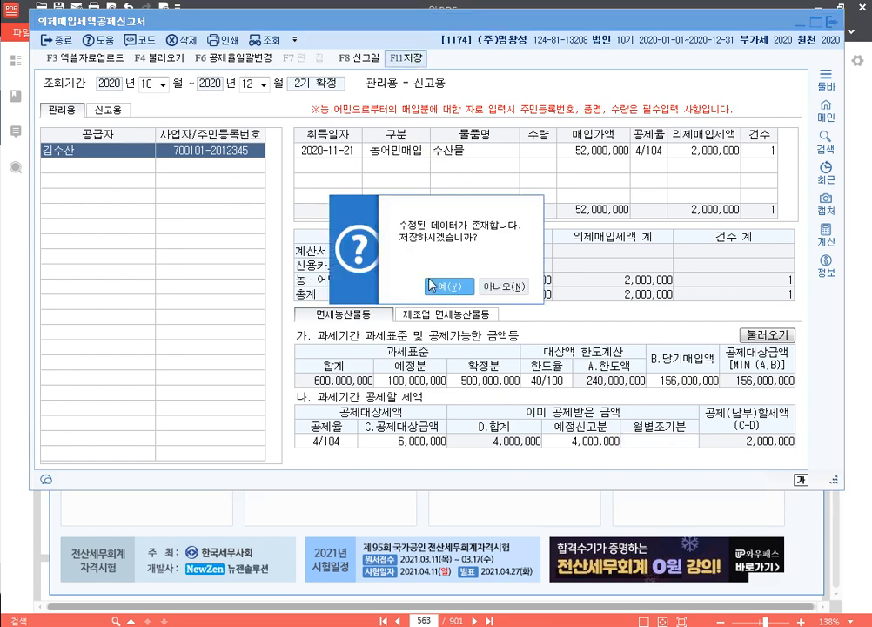
pyautogui.click(434, 289)
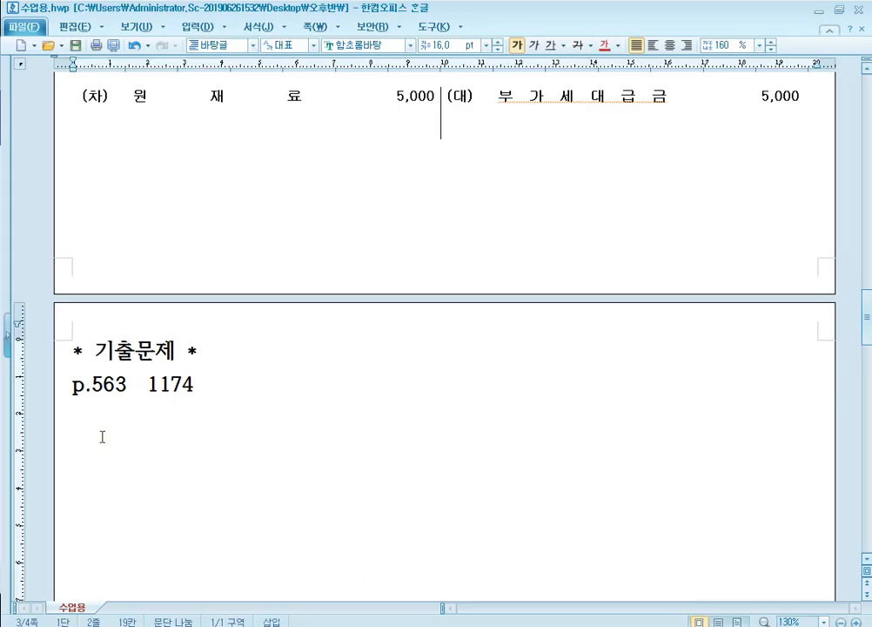
# - Switch to the Hangul document 수업용.hwp and add the line "p.640 1180" below the p.563 entry
pyautogui.press('Return')
pyautogui.write('p.')
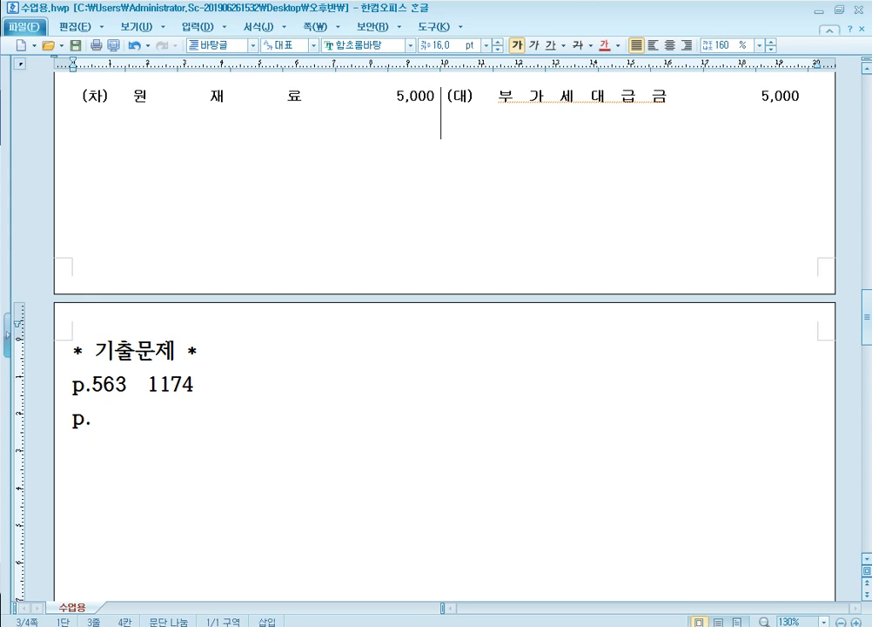
pyautogui.write('640')
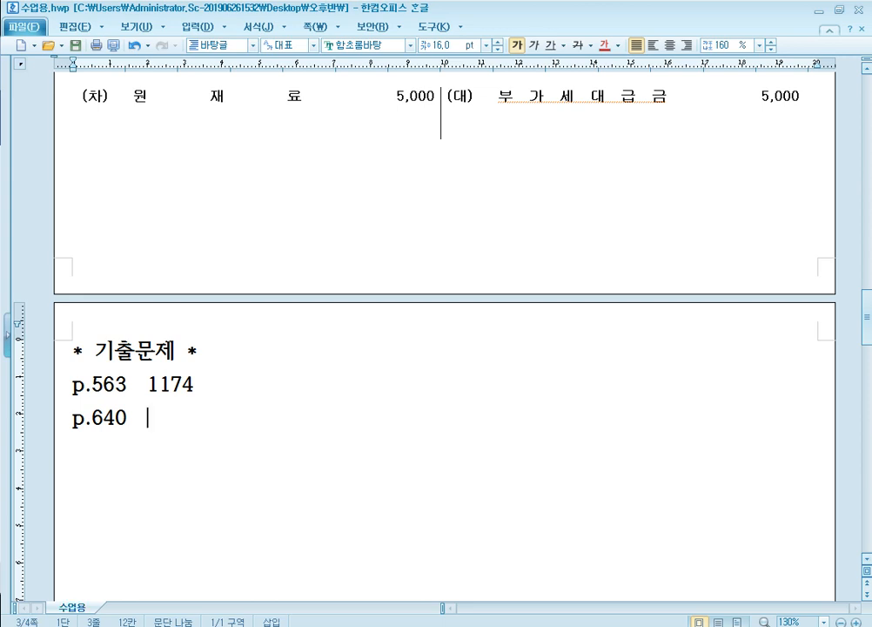
pyautogui.write('1180')
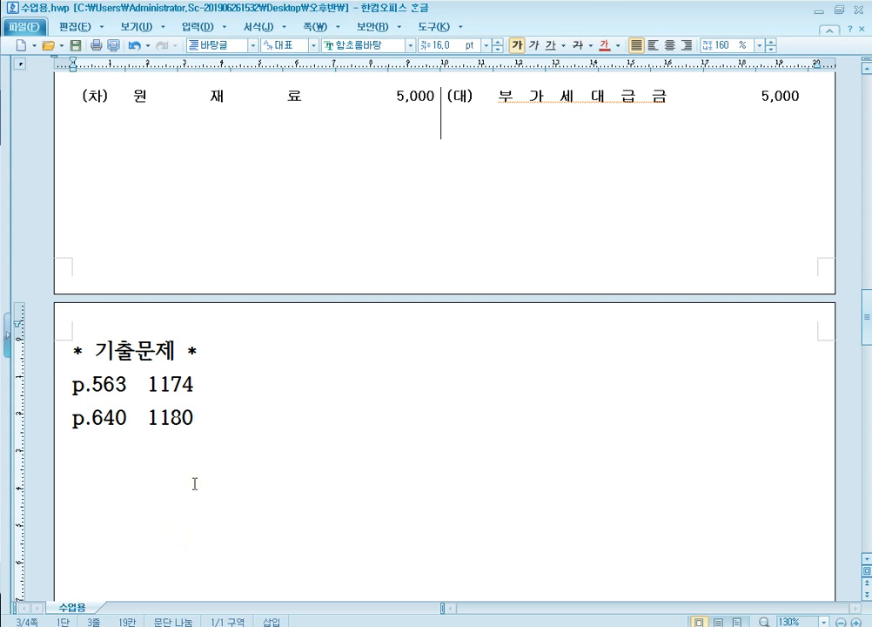
# - Switch to the textbook PDF, go to page 640 and bring question [2] into view
pyautogui.hotkey('alt', 'Tab')
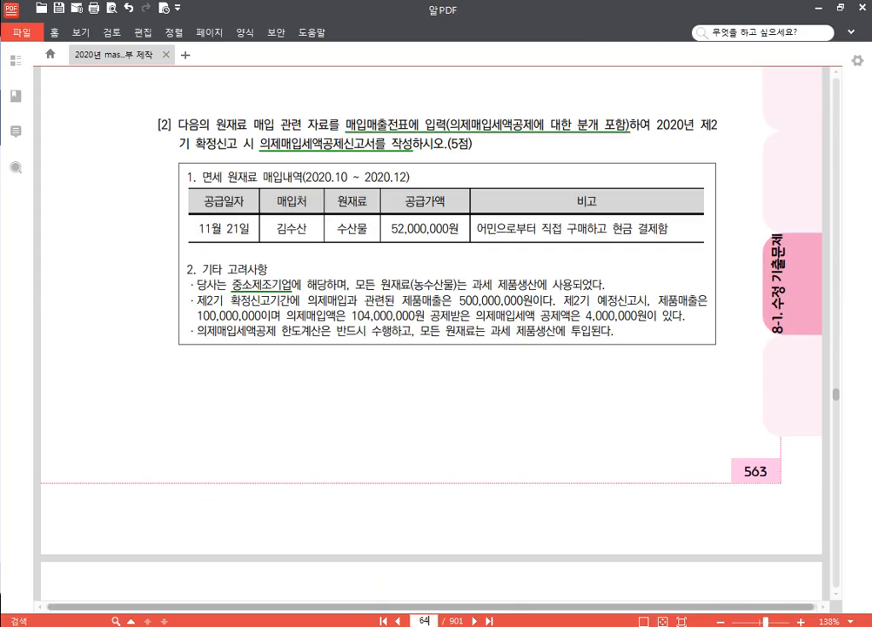
pyautogui.write('640')
pyautogui.press('Return')
pyautogui.scroll(-2, 364, 400)
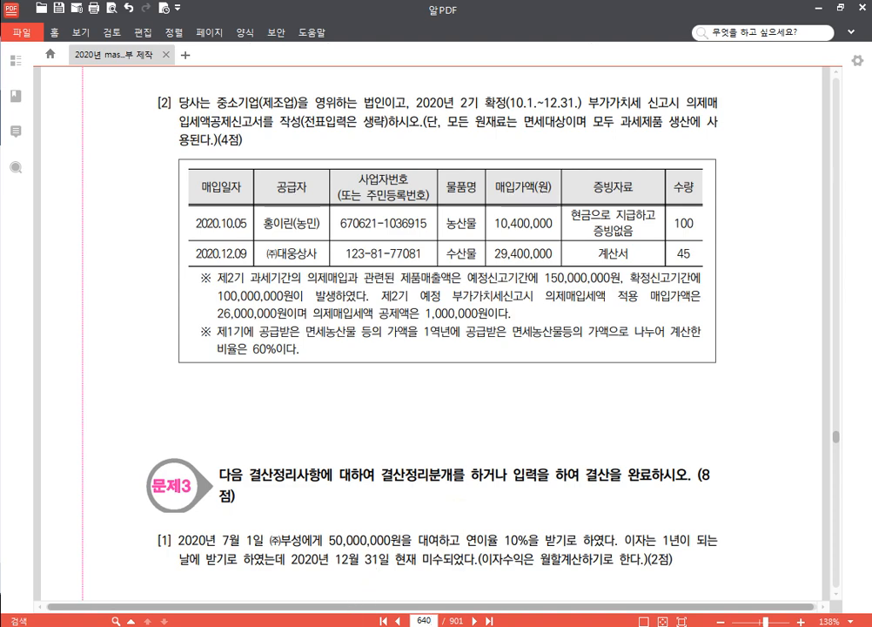
# - Switch to KcLep and change the working company to 1180, closing the open menus
pyautogui.hotkey('alt', 'Tab')
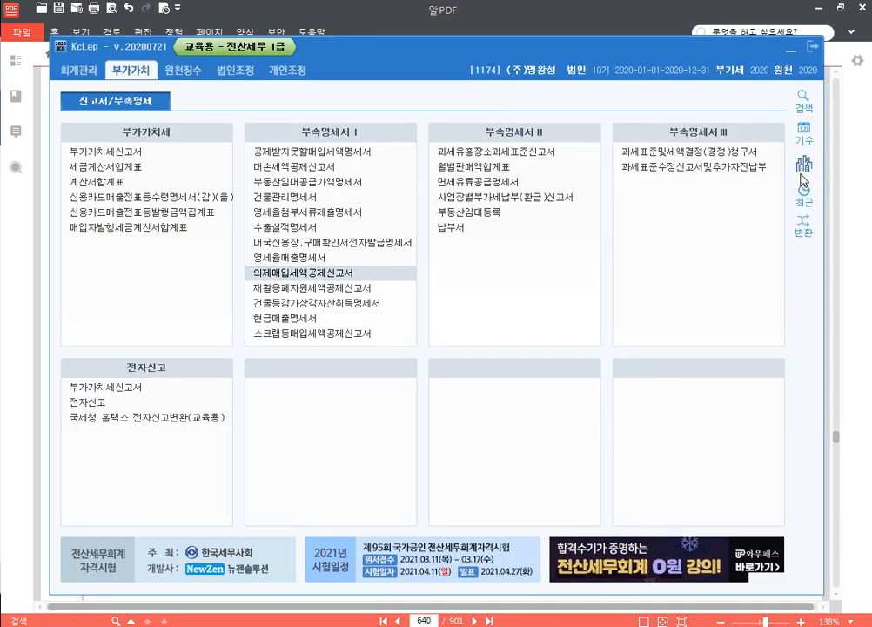
pyautogui.press('F4')
pyautogui.write('1180')
pyautogui.press('Return')
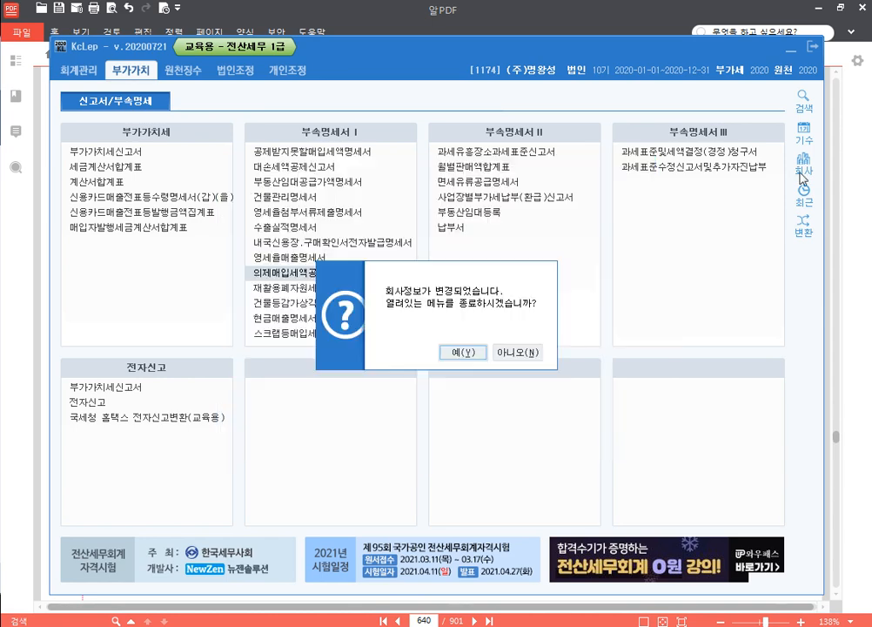
pyautogui.press('Return')
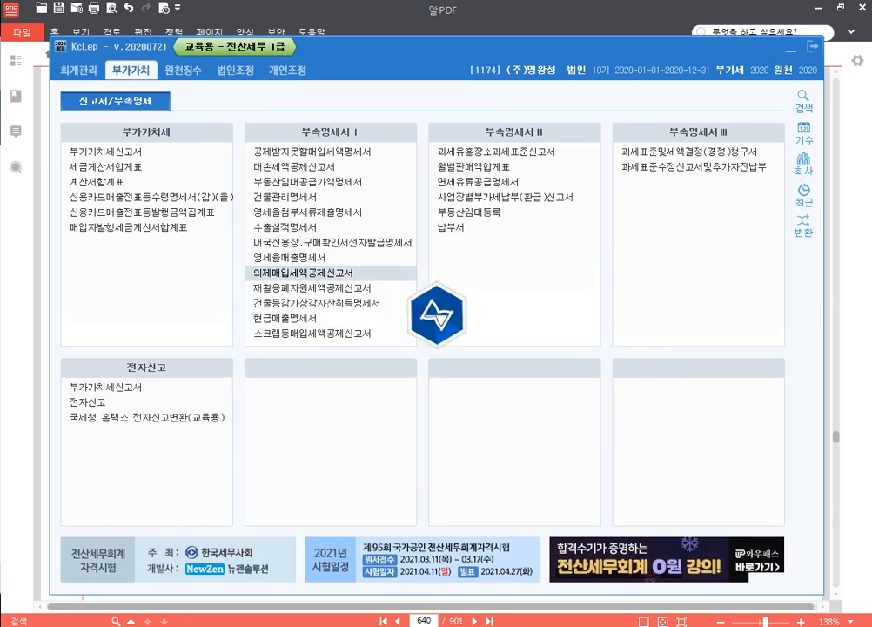
# - Return to the textbook PDF and highlight "의제매입세액공제신고서를 작성" in question [2]
pyautogui.hotkey('alt', 'Tab')
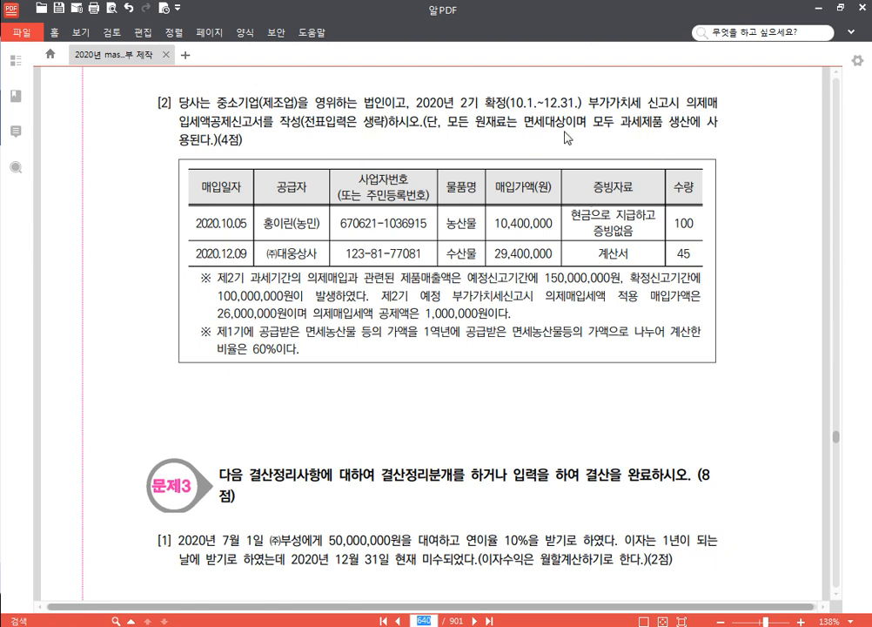
pyautogui.moveTo(689, 101); pyautogui.dragTo(298, 127)
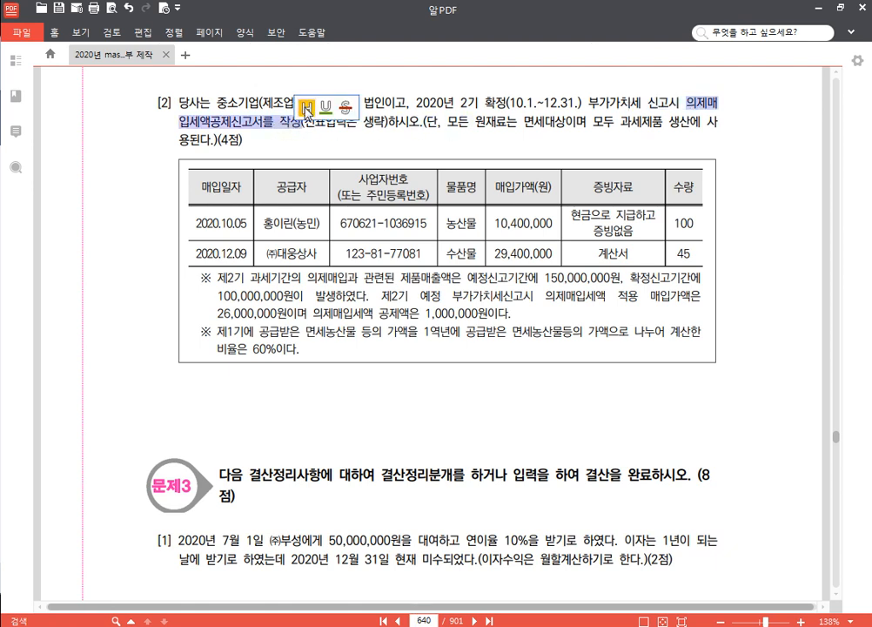
pyautogui.click(305, 106)
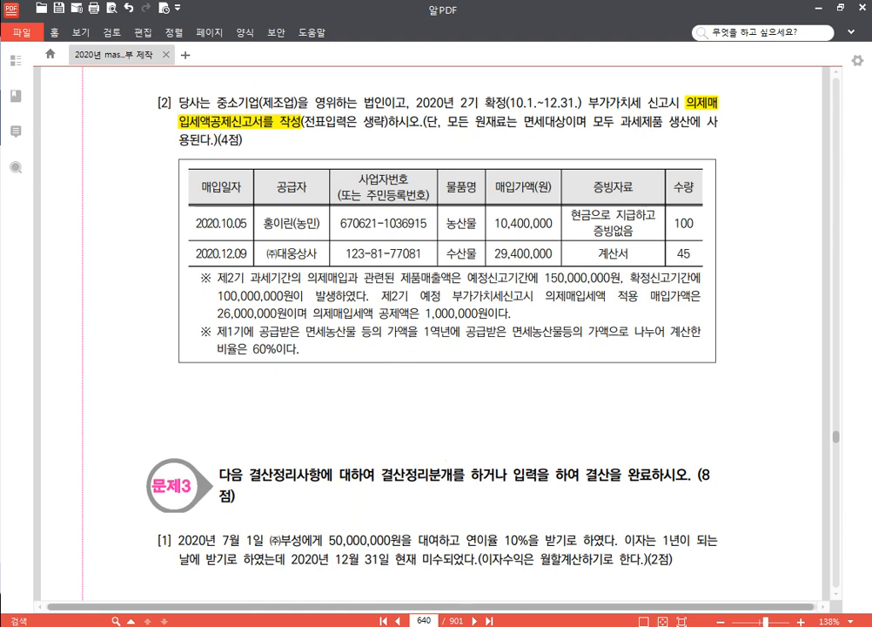
# - Switch to KcLep, open the 의제매입세액공제신고서 and set its query period to October through December 2020
pyautogui.hotkey('alt', 'Tab')
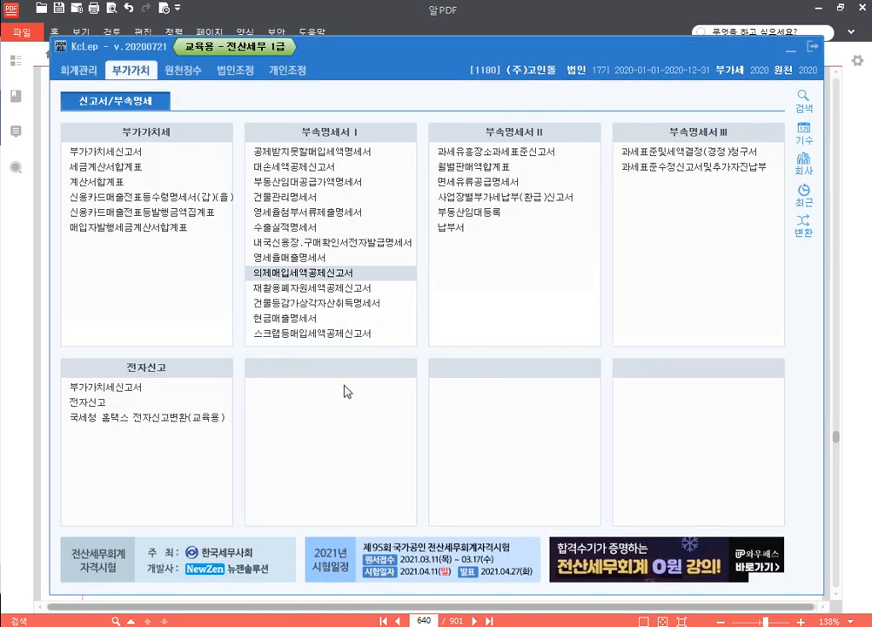
pyautogui.click(346, 277)
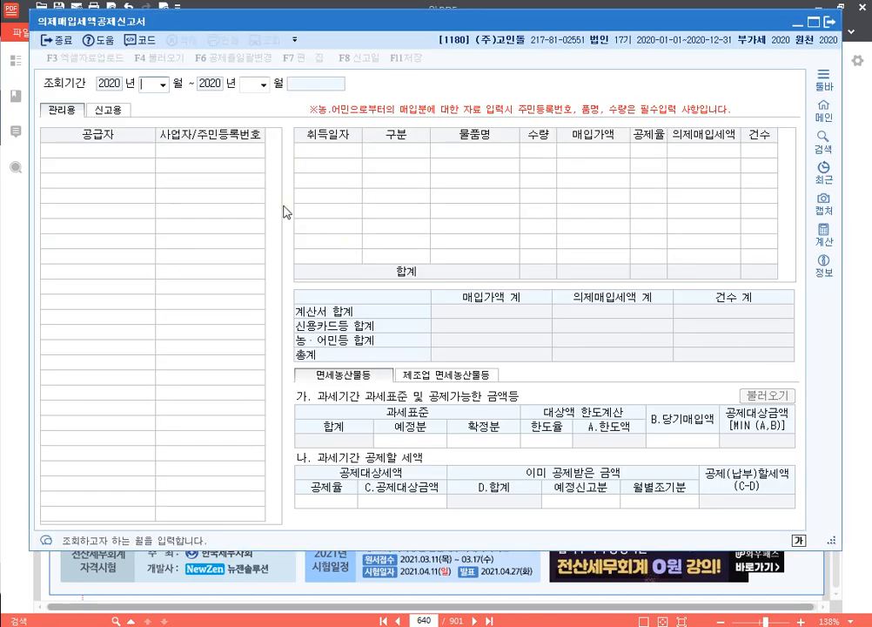
pyautogui.write('10')
pyautogui.press('Return')
pyautogui.press('Return')
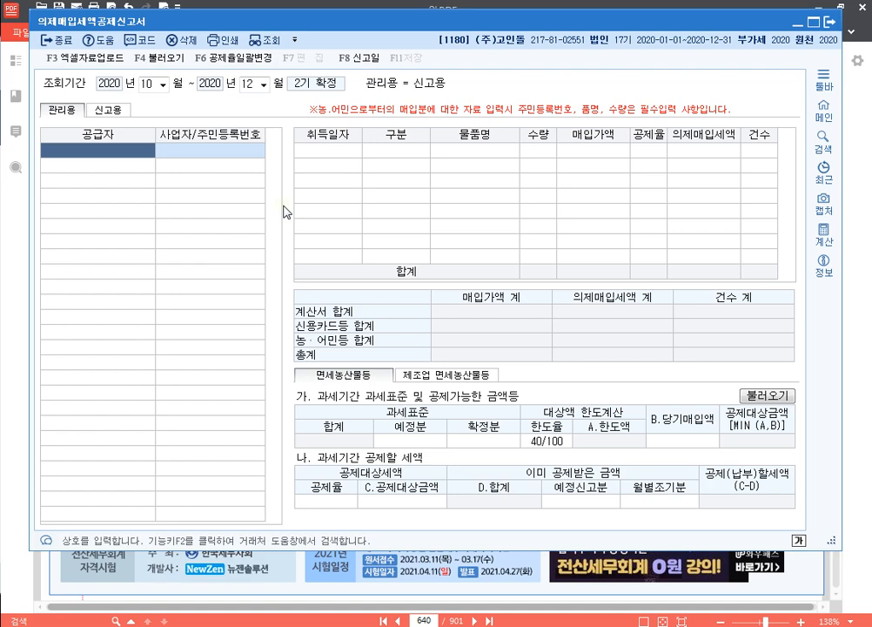
# - Add the individual farmer from the question as supplier and start a purchase entry dated 2020-10-05 with 구분 농어민매입
pyautogui.press('F2')
pyautogui.write('홍이')
pyautogui.press('Return')
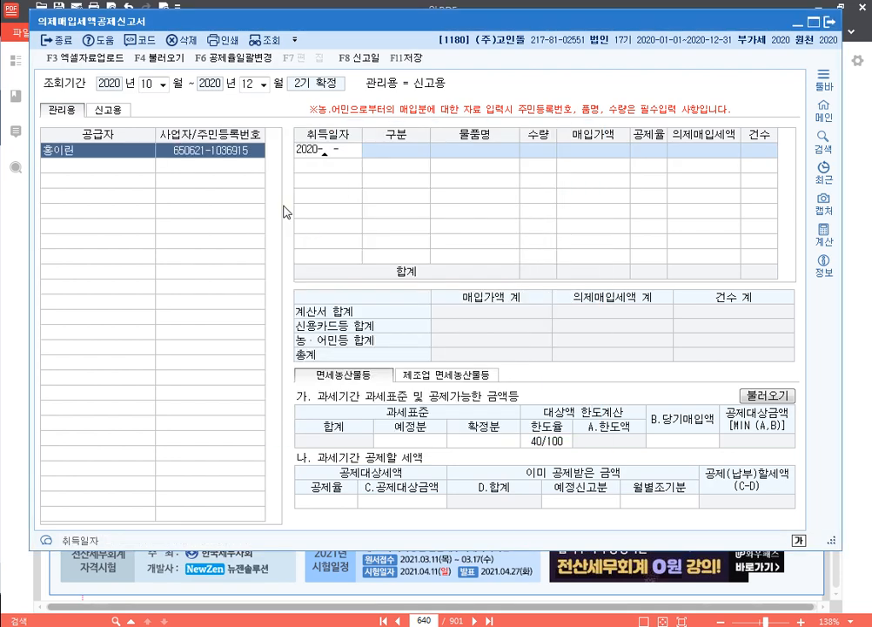
pyautogui.write('1005')
pyautogui.press('Return')
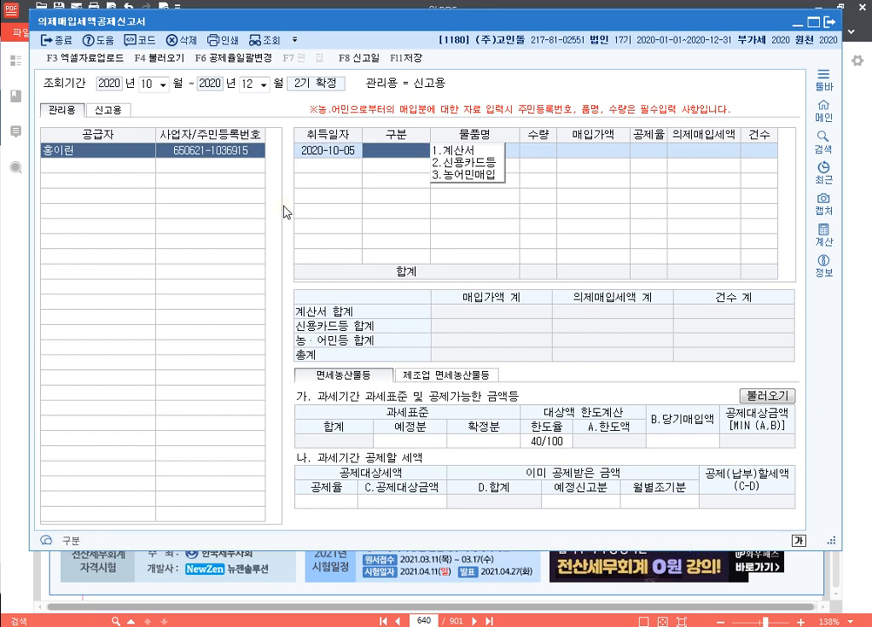
pyautogui.press('3')
pyautogui.press('Return')
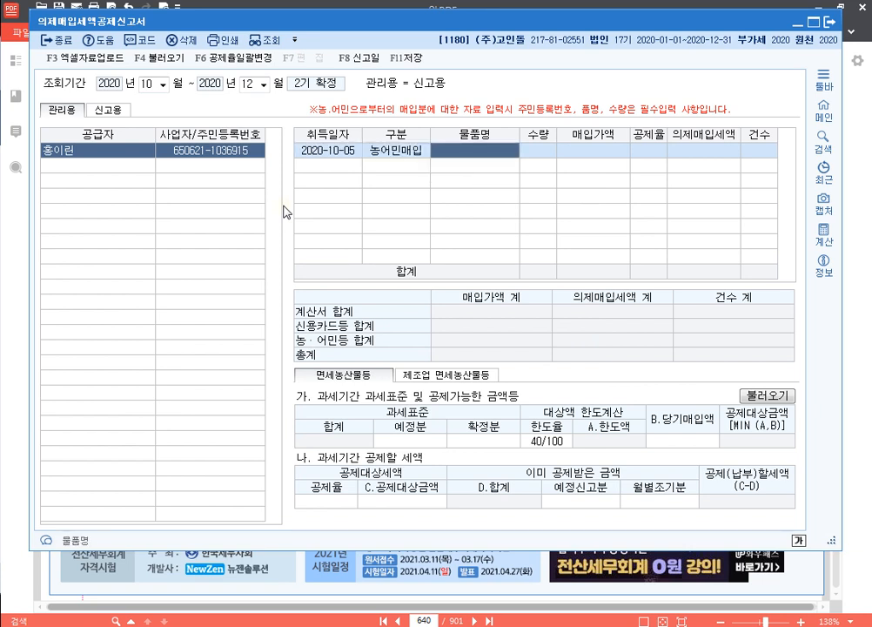
# - Complete the farmer's purchase entry with item 농산물, quantity 100, 매입가액 10,400,000 and 공제율 4/104
pyautogui.write('농산물')
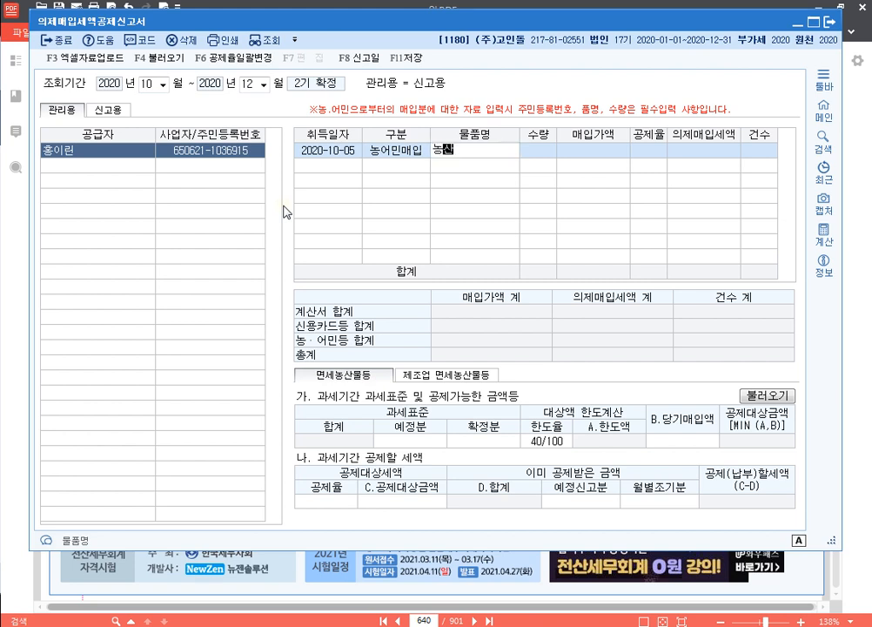
pyautogui.press('Return')
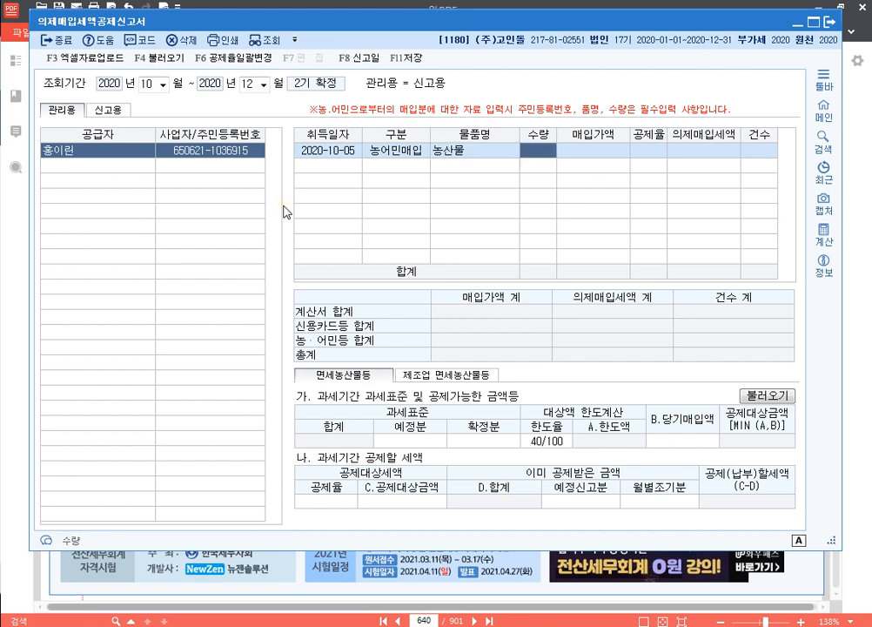
pyautogui.write('100')
pyautogui.press('Return')
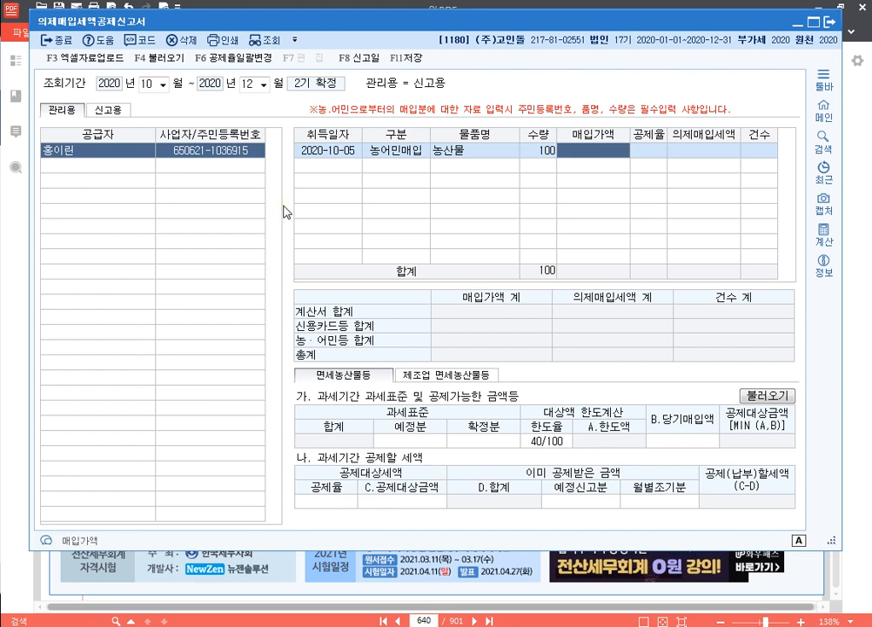
pyautogui.write('10400000')
pyautogui.press('Return')
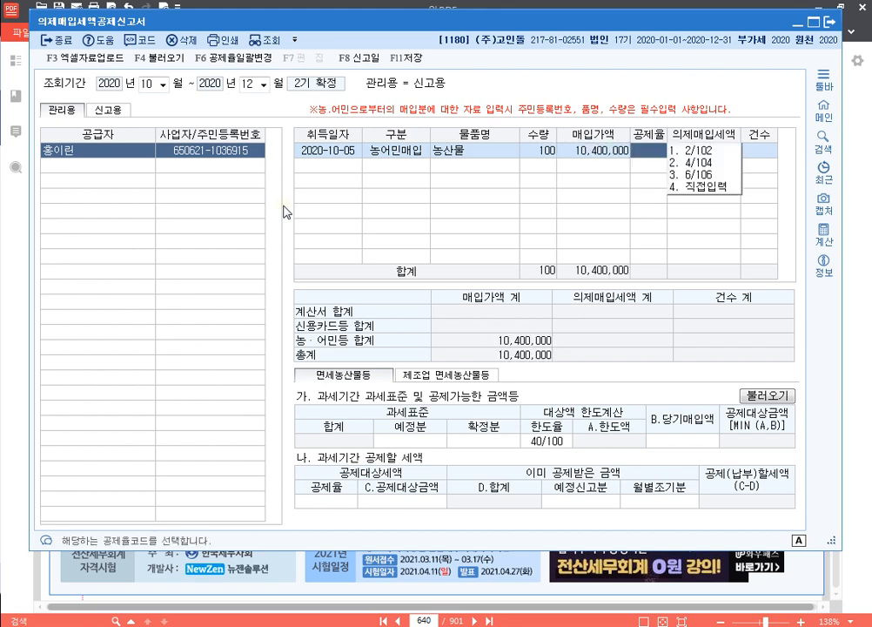
pyautogui.press('2')
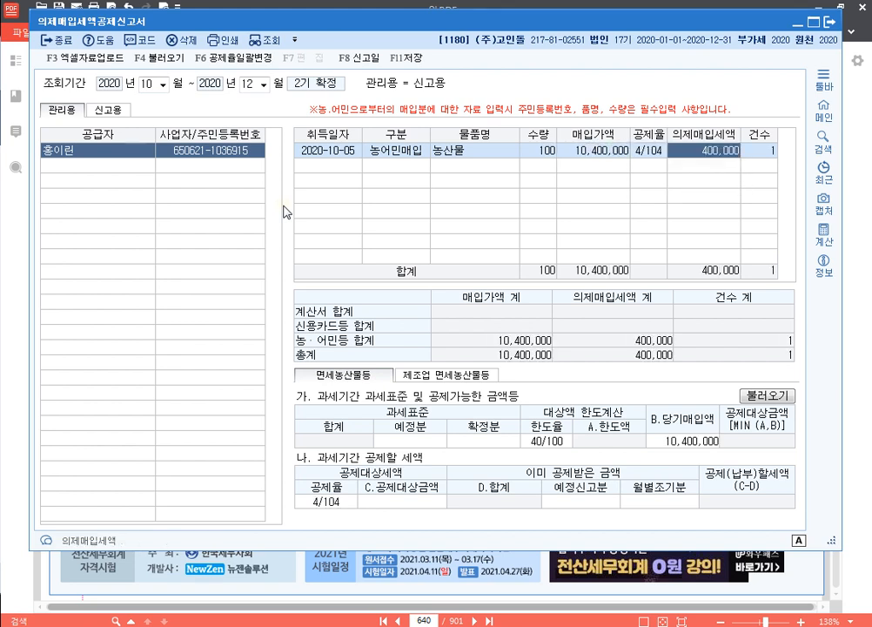
pyautogui.press('Return')
pyautogui.press('Return')
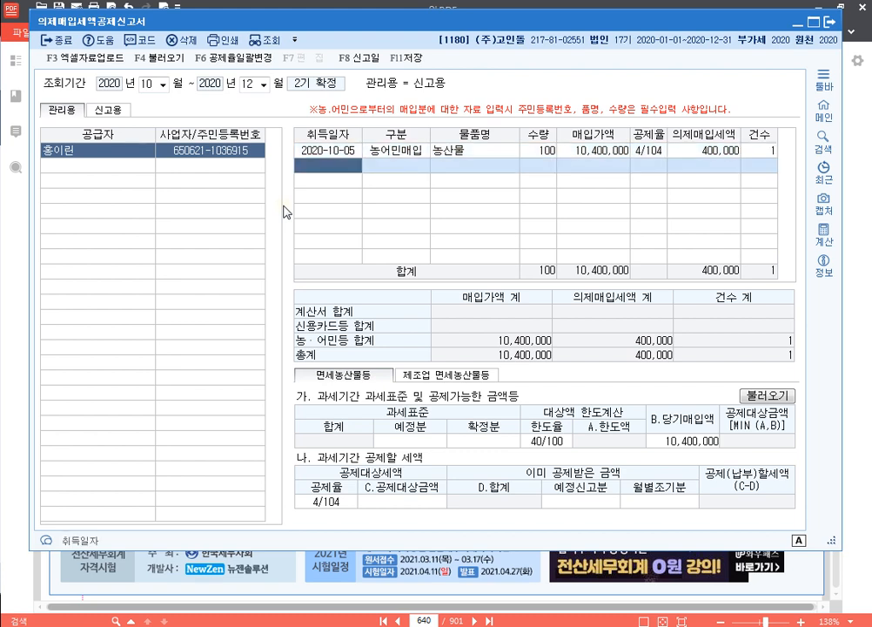
# - Return to the supplier list and add (주)대웅상사 as the second supplier by looking up 대웅
pyautogui.press('Up')
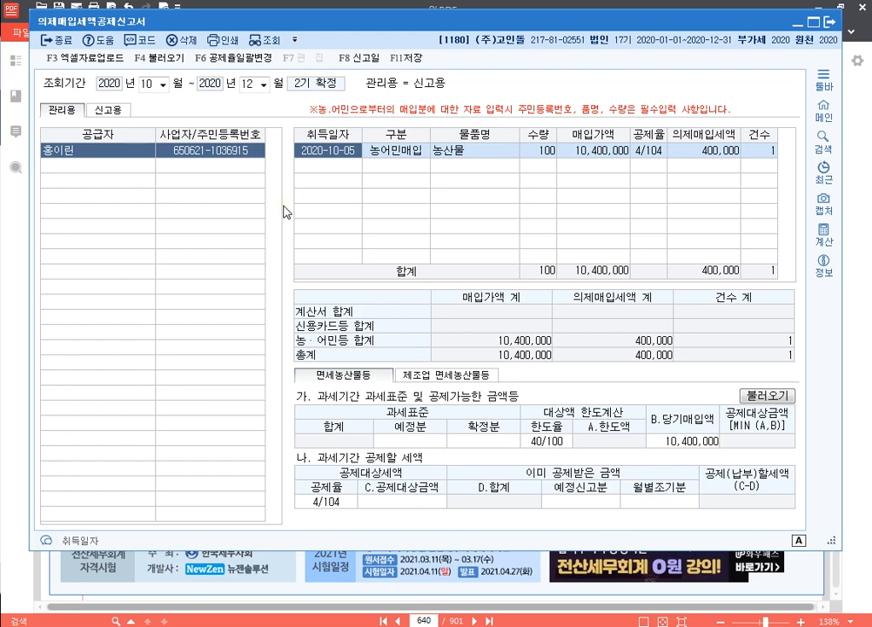
pyautogui.press('Escape')
pyautogui.press('Down')
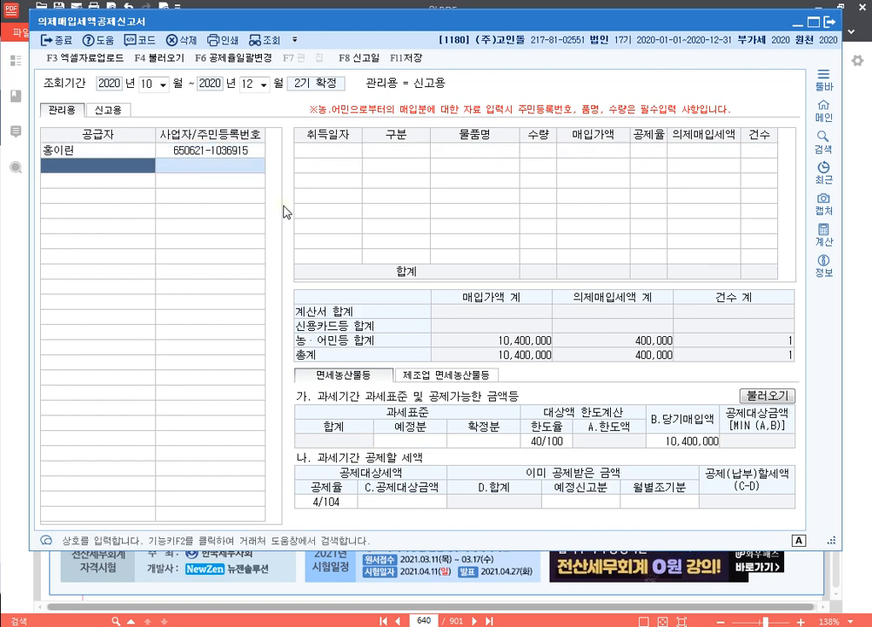
pyautogui.press('F2')
pyautogui.write('대웅')
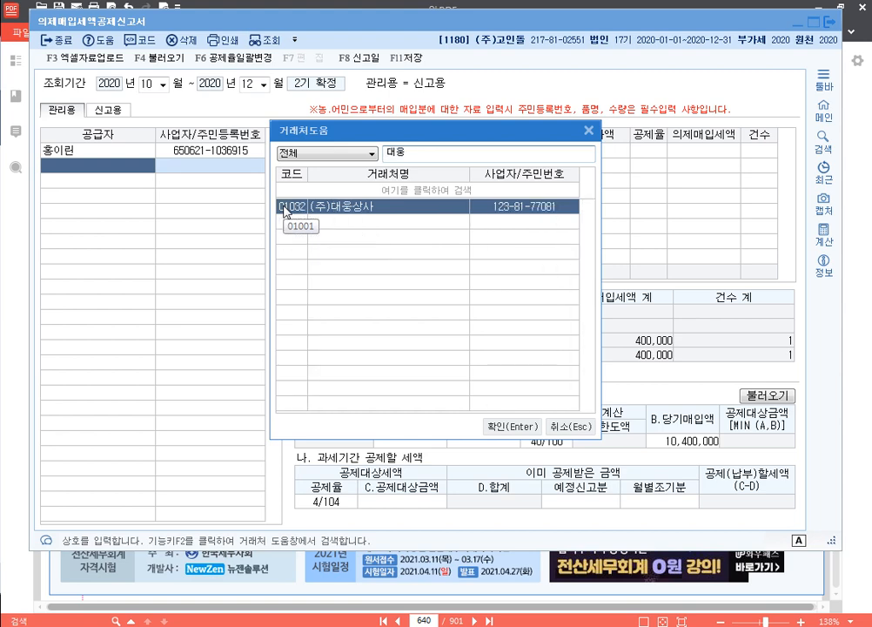
pyautogui.press('Return')
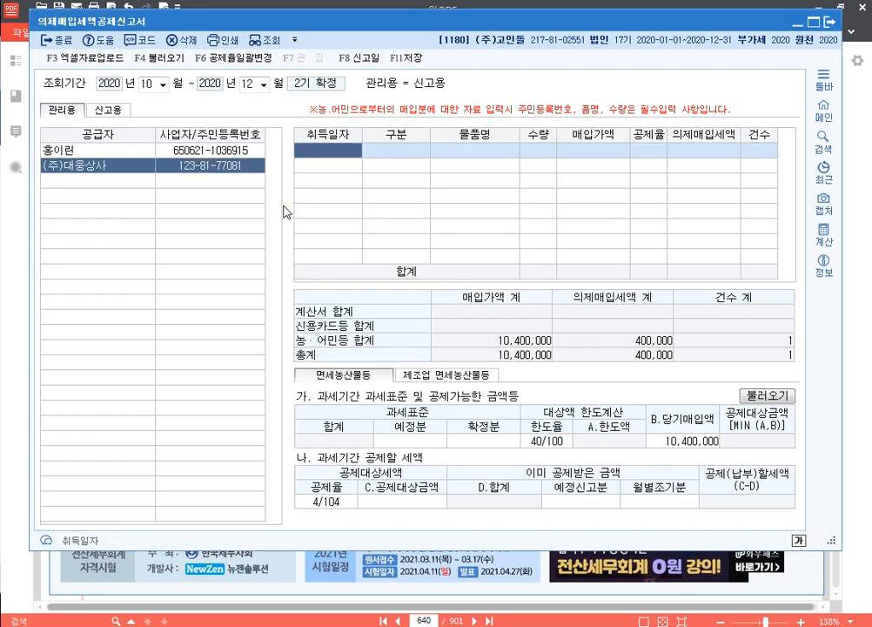
# - Start a purchase entry for (주)대웅상사 dated 2020-12-09 with 구분 계산서 and item 수산물
pyautogui.write('20201209')
pyautogui.press('Return')
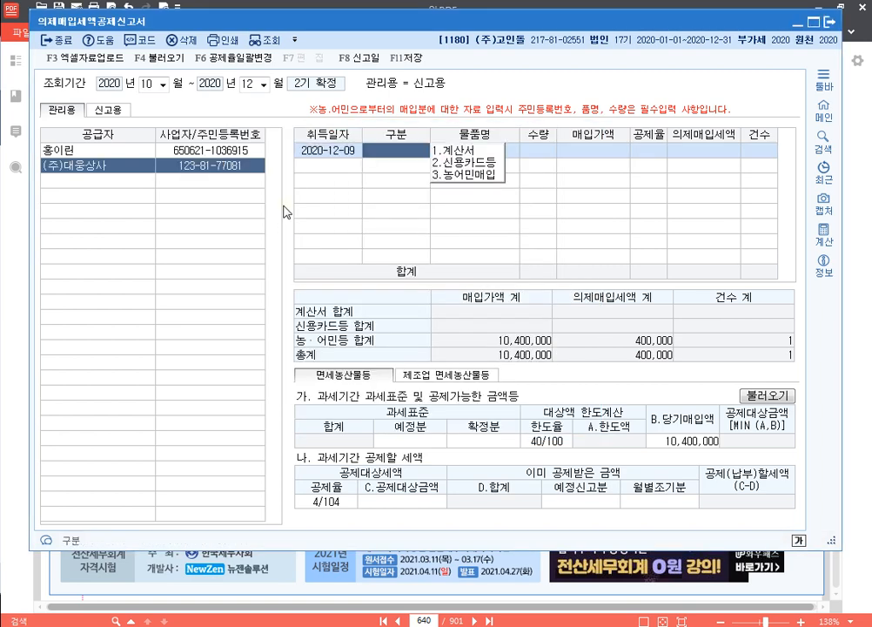
pyautogui.write('1')
pyautogui.press('Return')
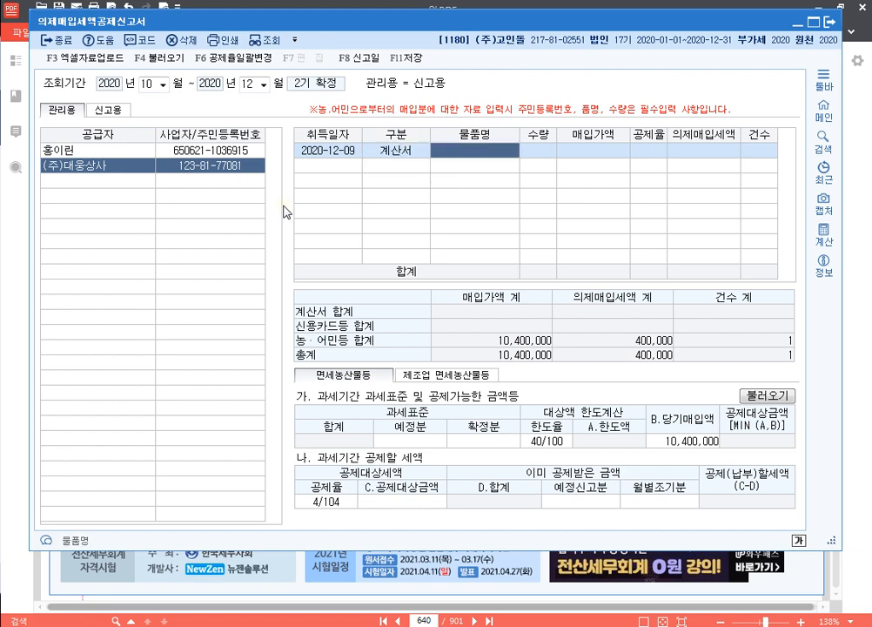
pyautogui.write('수산물')
pyautogui.press('Return')
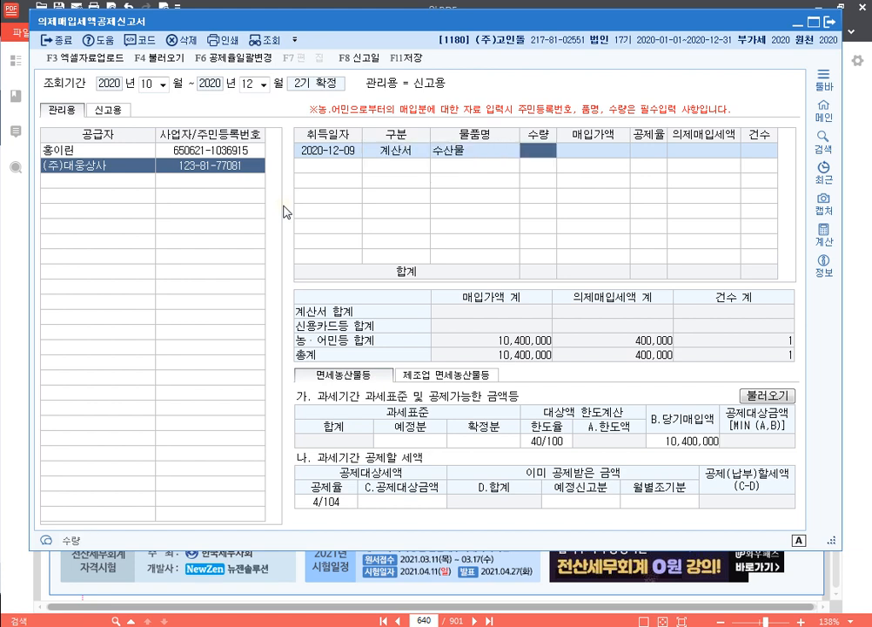
# - Complete the 수산물 purchase entry with quantity 45, 매입가액 29,400,000 and 공제율 4/104
pyautogui.write('45')
pyautogui.press('Return')
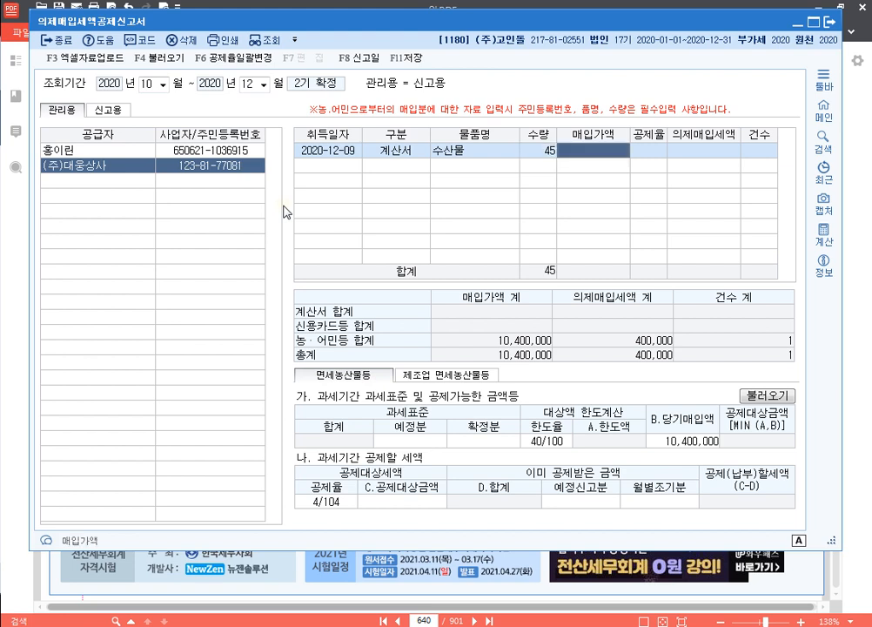
pyautogui.write('29400000')
pyautogui.press('Return')
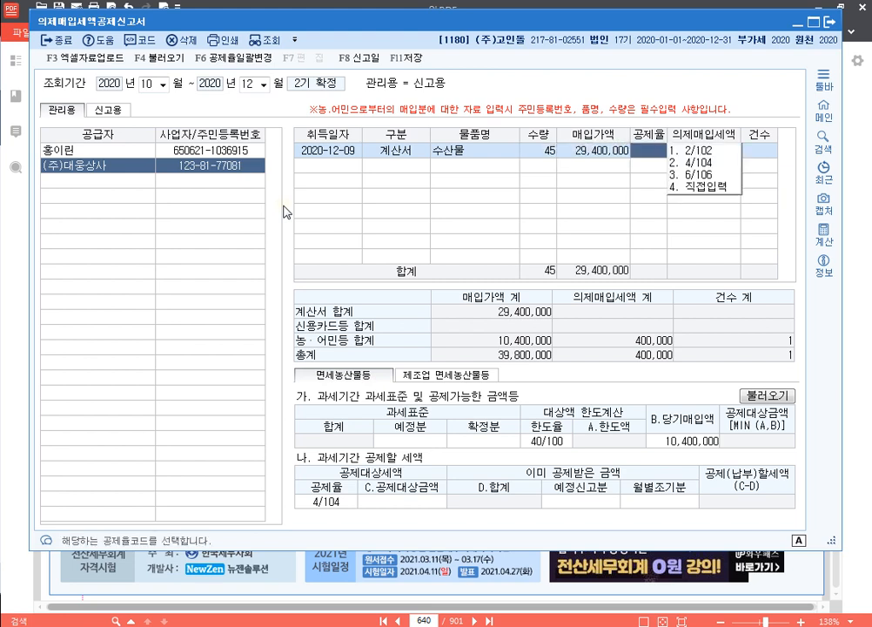
pyautogui.press('2')
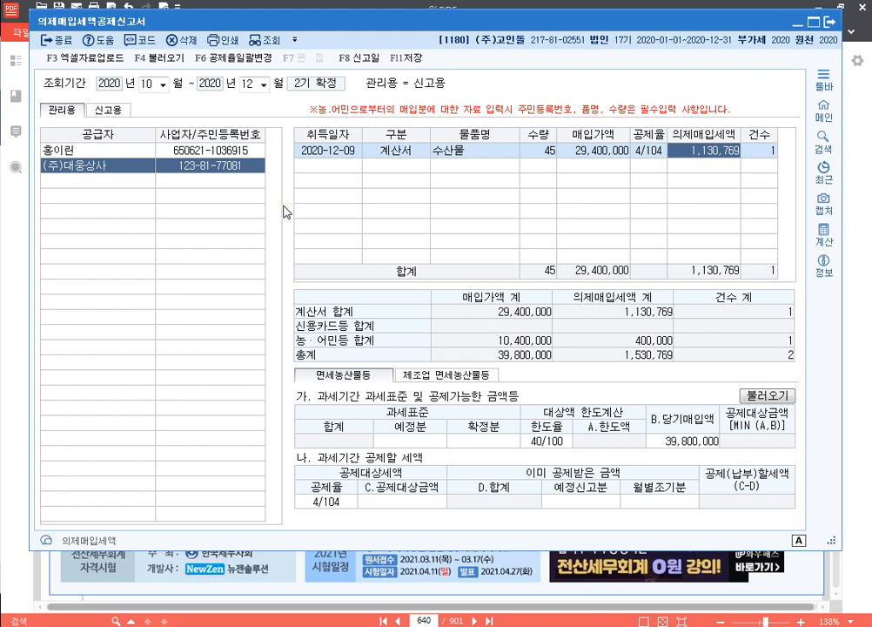
pyautogui.press('Return')
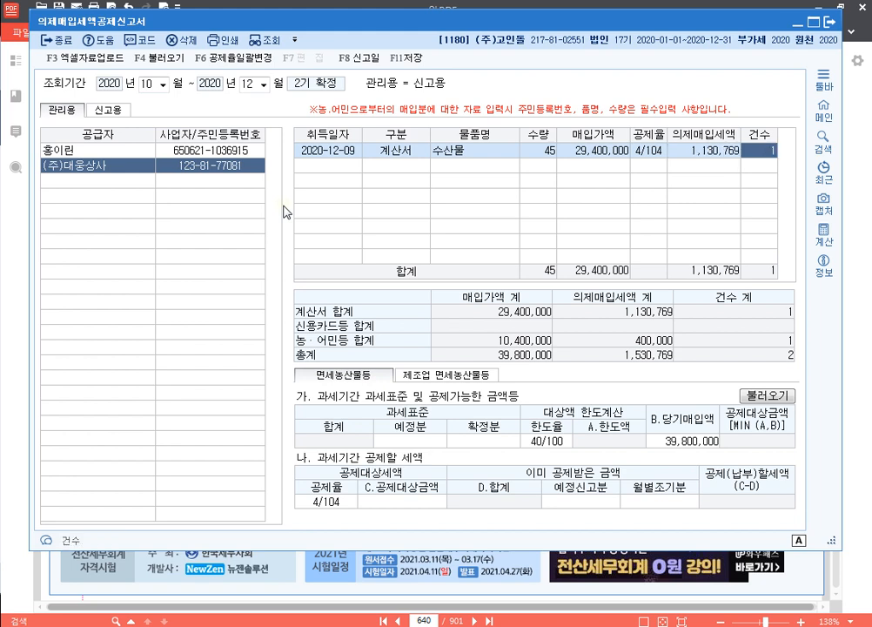
pyautogui.press('Return')
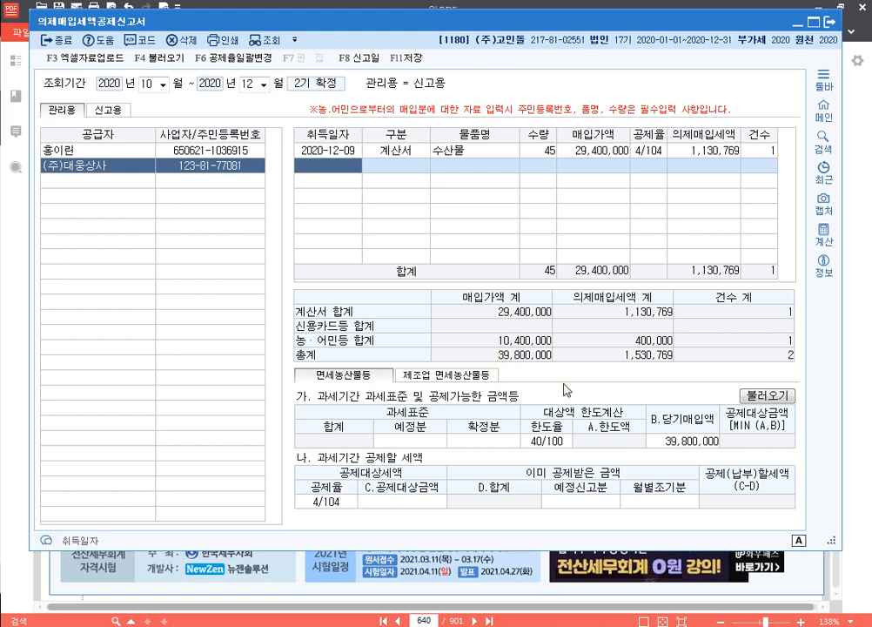
# - Enter the 과세표준 as 150,000,000 for 예정분 and 100,000,000 for 확정분, keeping the 한도율 at 40/100
pyautogui.click(433, 440)
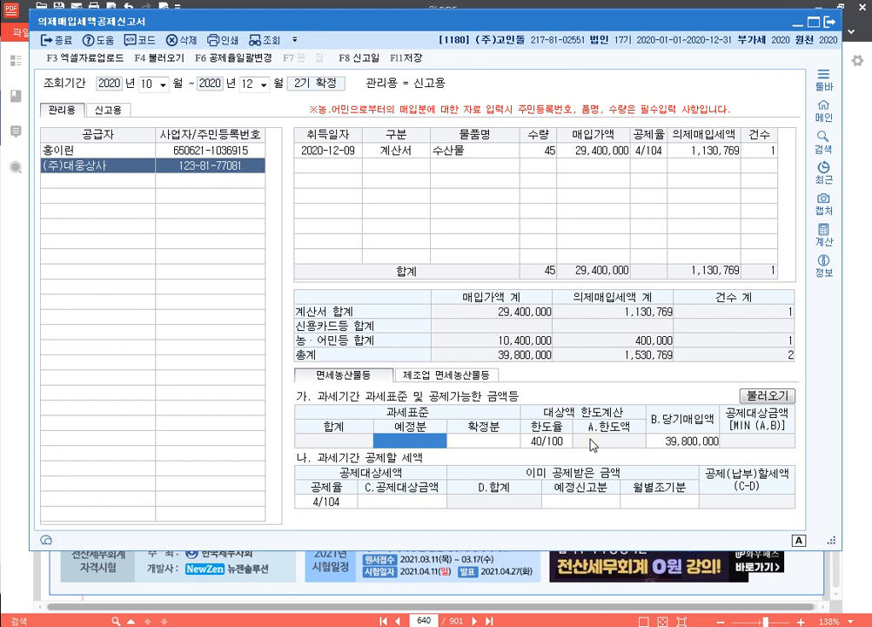
pyautogui.write('150000000')
pyautogui.press('Return')
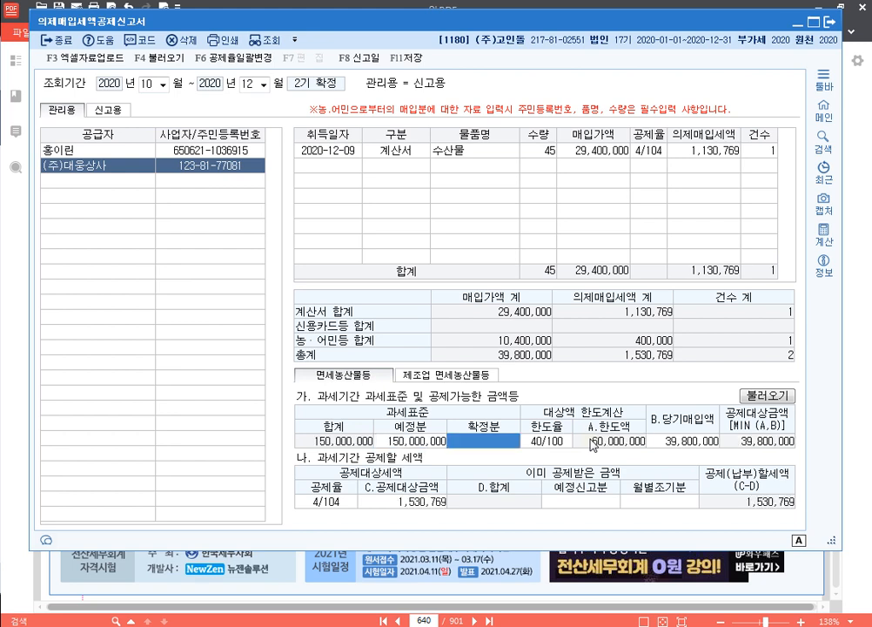
pyautogui.write('100000000')
pyautogui.press('Return')
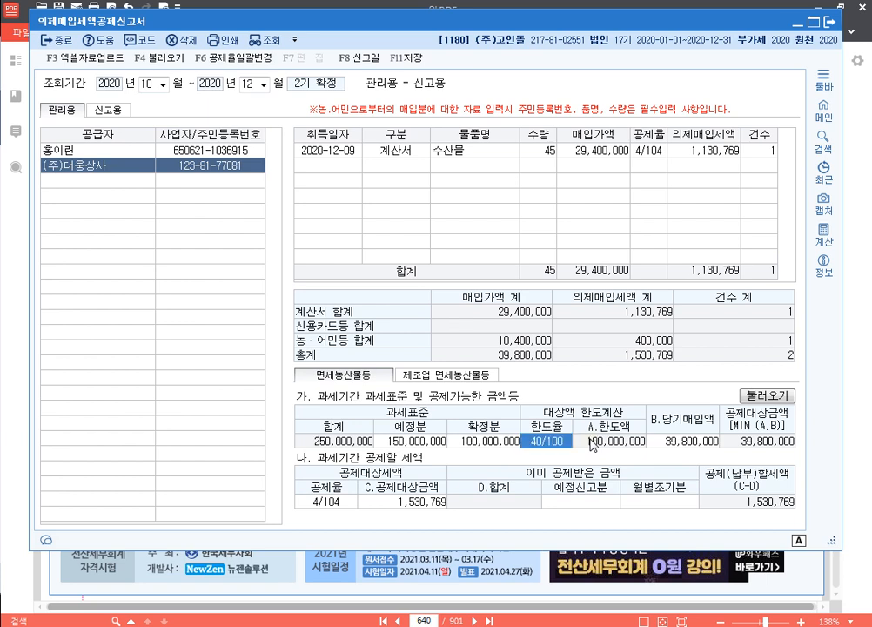
pyautogui.press('Return')
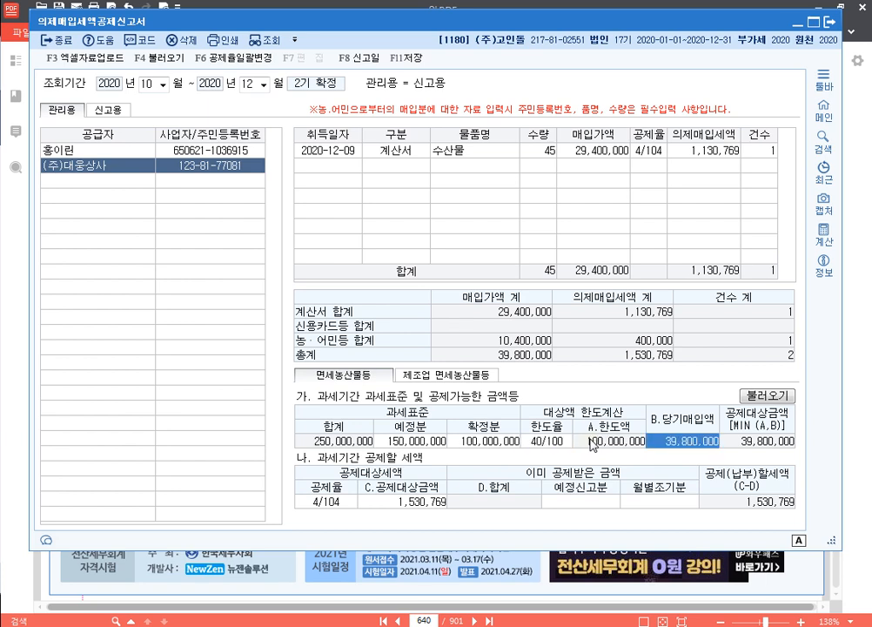
# - Add 26,000,000 and 39,800,000 in the built-in calculator, moved clear of the 당기매입액 field
pyautogui.click(824, 233)
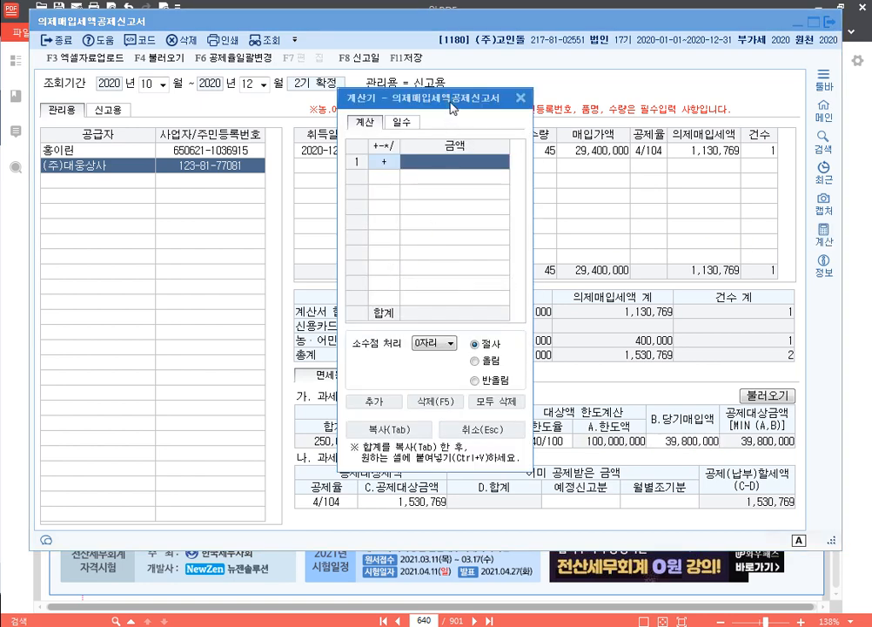
pyautogui.moveTo(452, 103); pyautogui.dragTo(362, 84)
pyautogui.write('0000000')
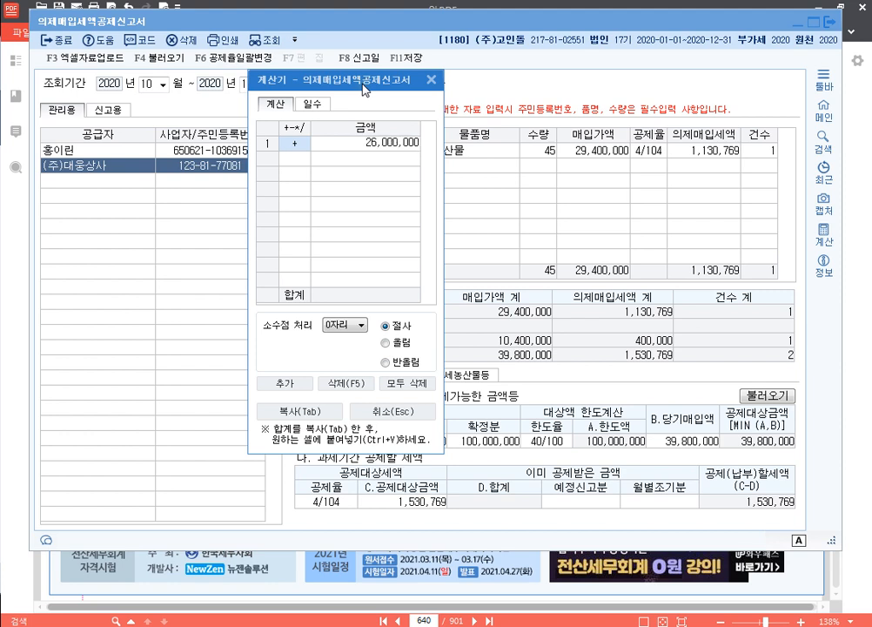
pyautogui.press('Return')
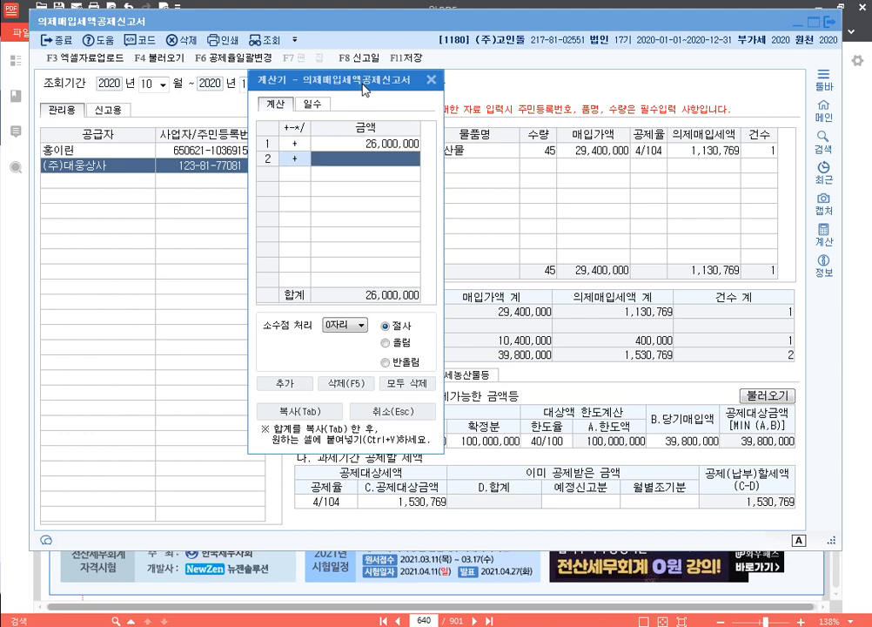
pyautogui.write('39800000')
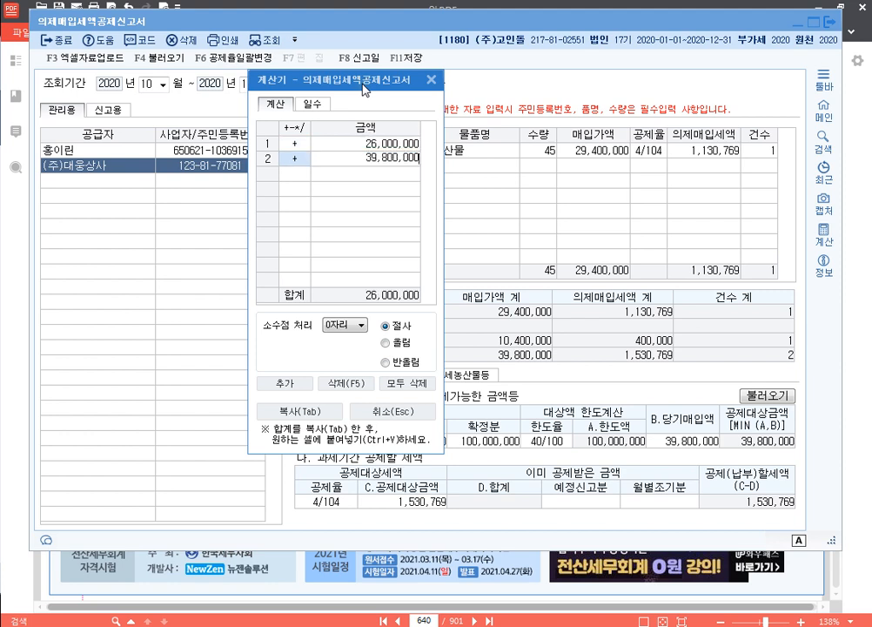
pyautogui.press('Return')
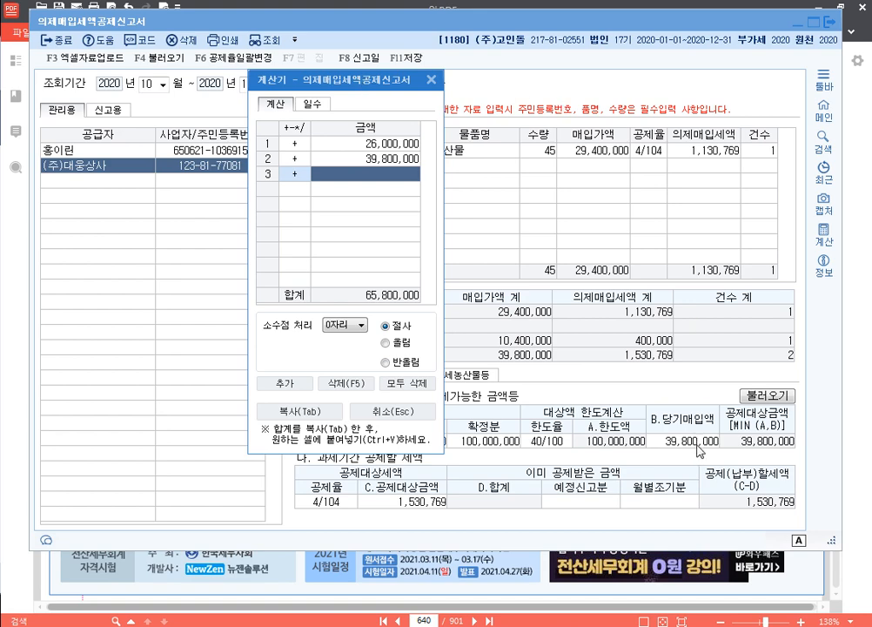
# - Set B.당기매입액 to 65,800,000 and proceed to the 공제대상금액 in the 과세기간 공제할 세액 section
pyautogui.click(683, 440)
pyautogui.write('65800000')
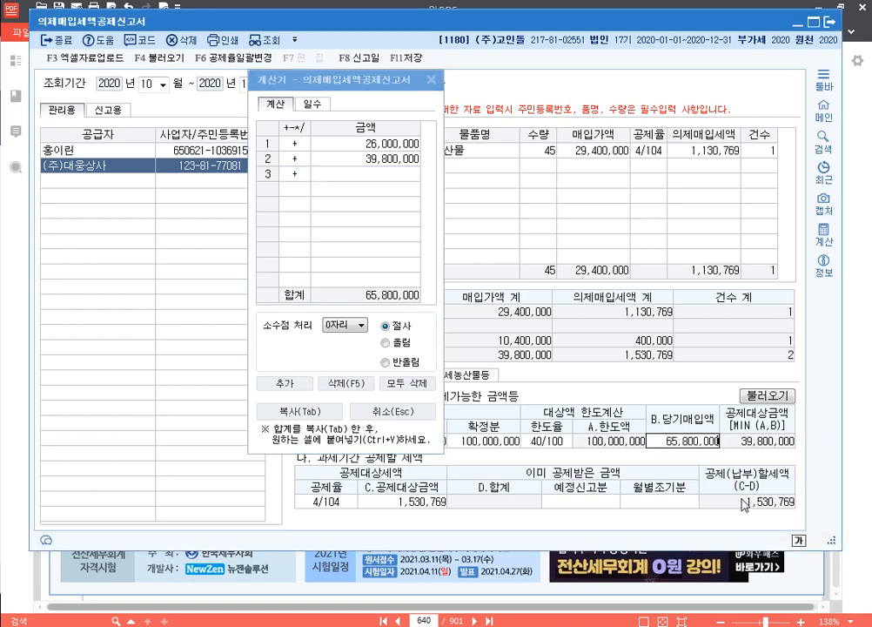
pyautogui.press('Return')
pyautogui.press('Return')
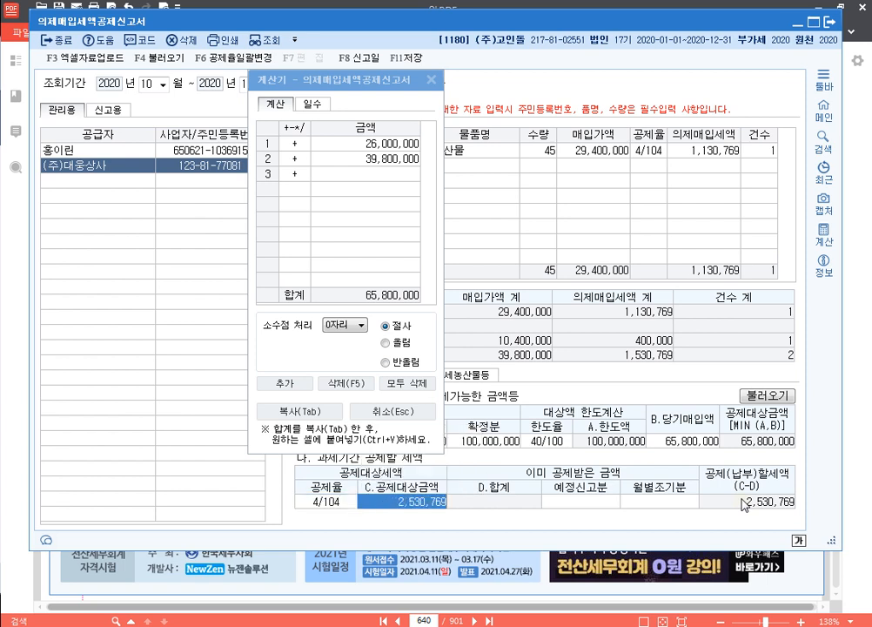
# - Enter 1,000,000 as the 예정신고분 under 이미 공제받은 금액 and save the deemed input tax report
pyautogui.click(694, 444)
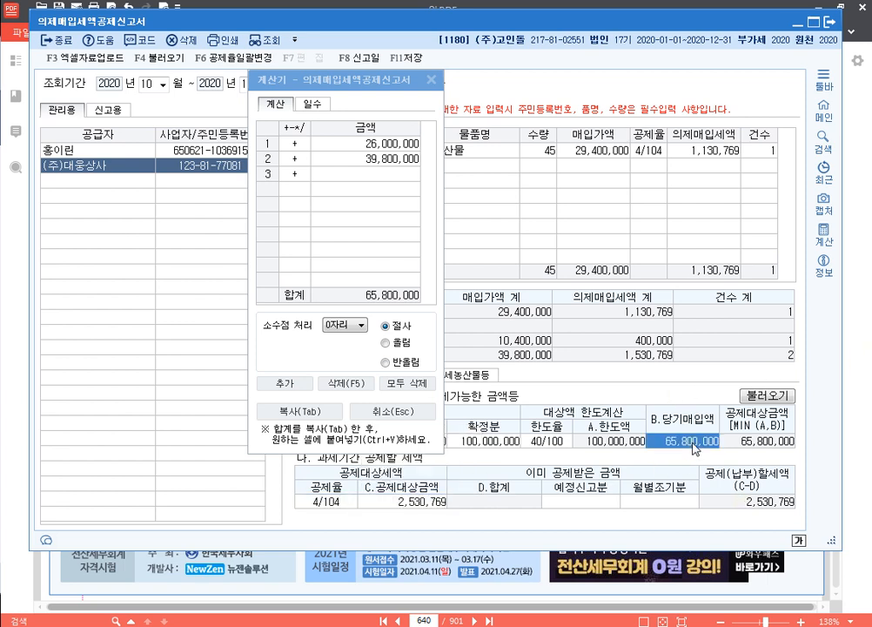
pyautogui.click(599, 502)
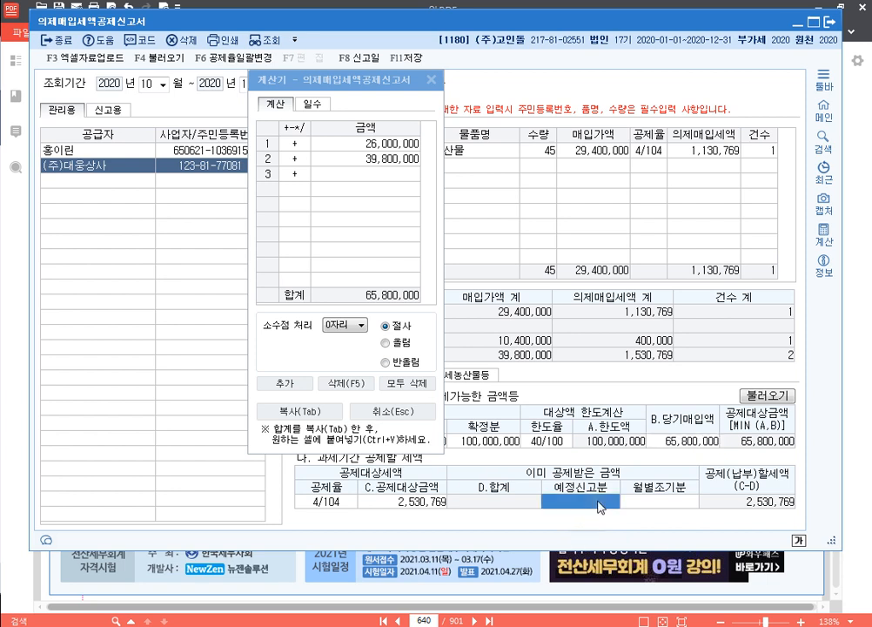
pyautogui.write('1000000')
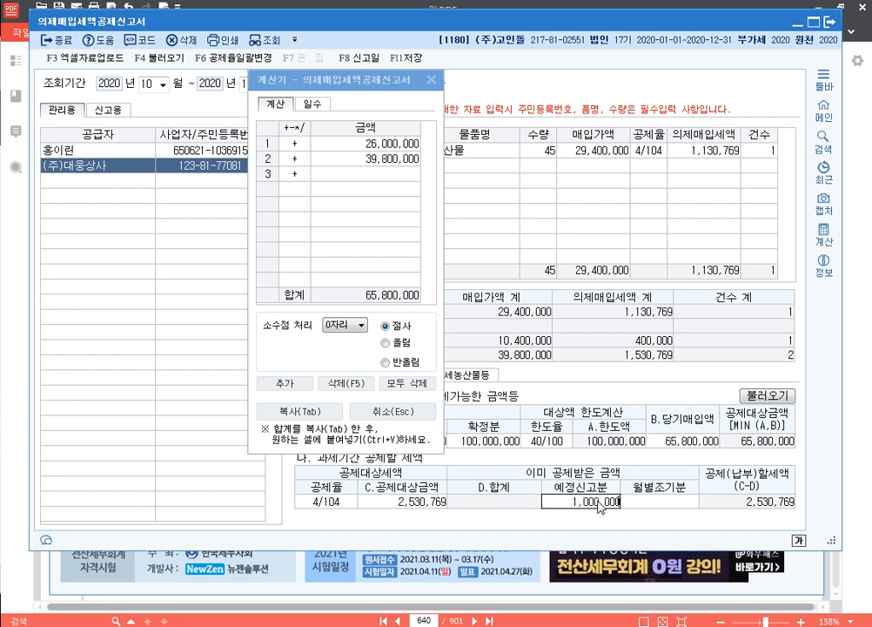
pyautogui.press('Return')
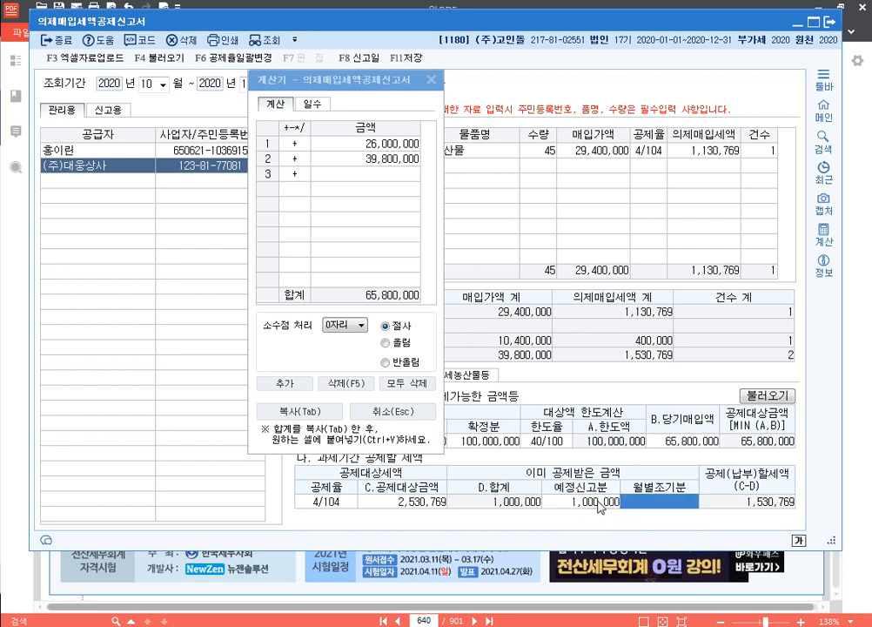
pyautogui.press('Escape')
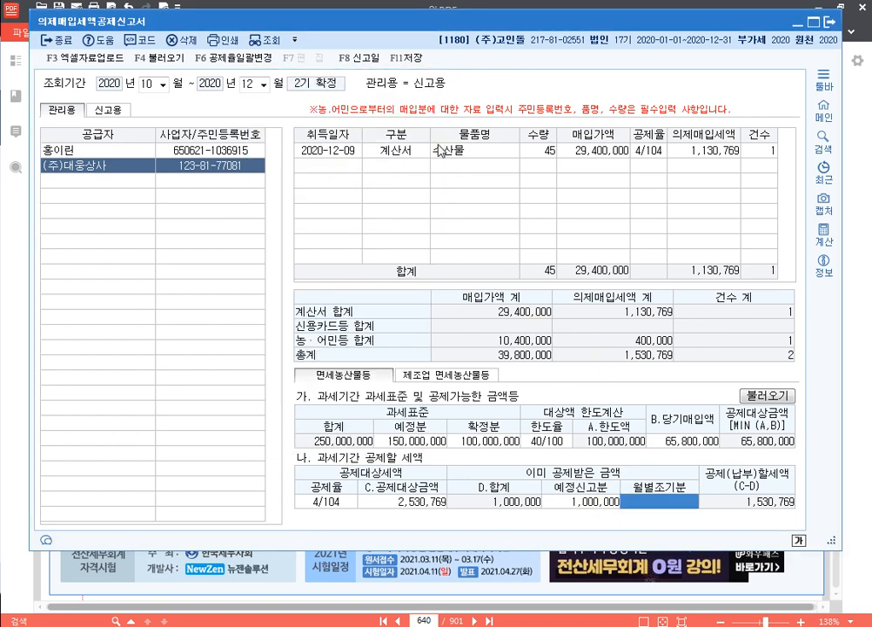
pyautogui.click(421, 63)
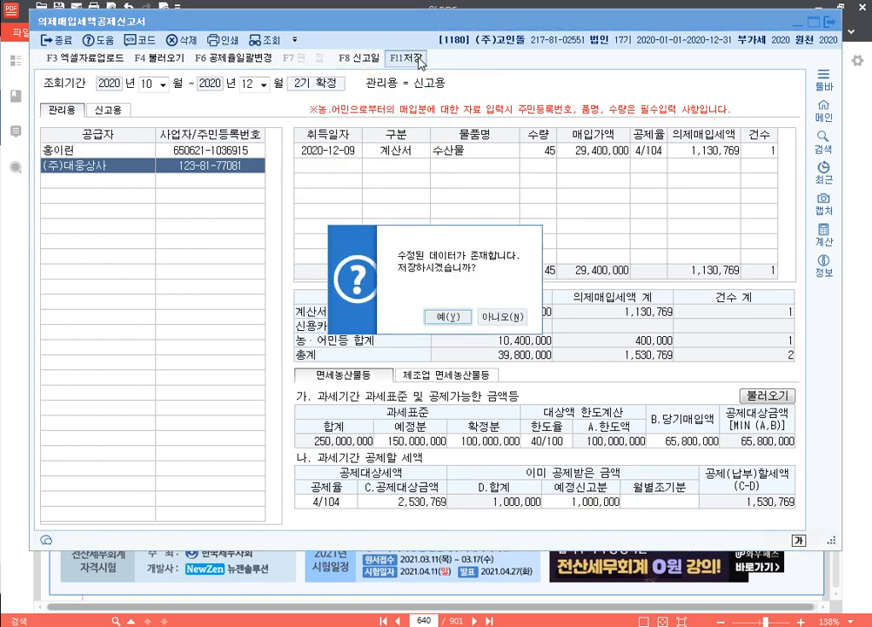
pyautogui.click(457, 315)
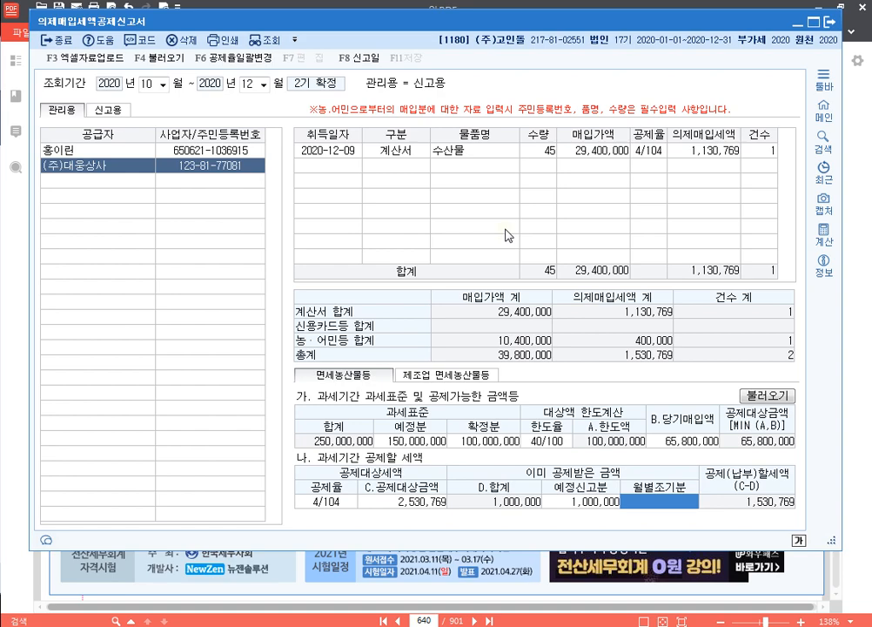
# - Switch to the 수업용.hwp notes and add the line "p.723 1187" to the 기출문제 list
pyautogui.hotkey('alt', 'Tab')
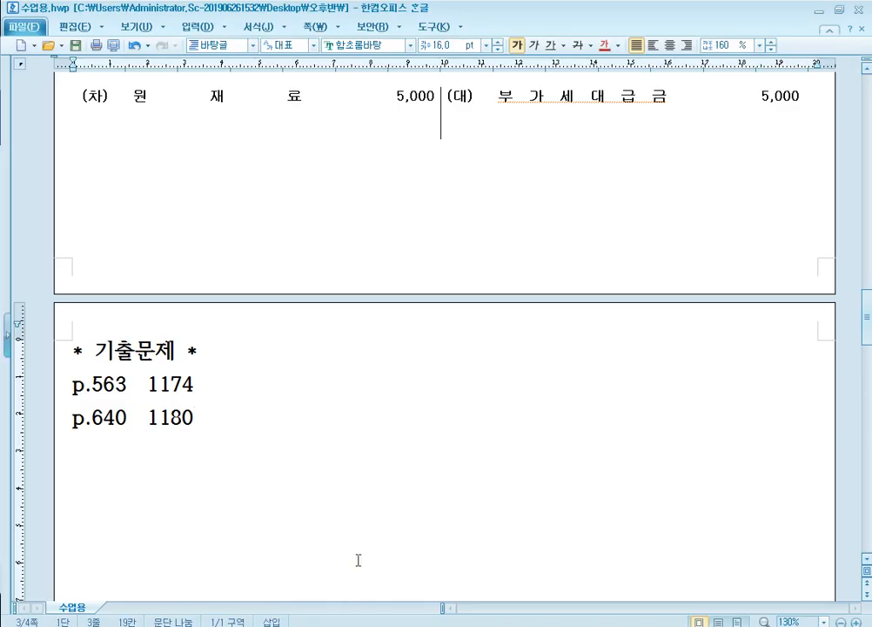
pyautogui.write('p.')
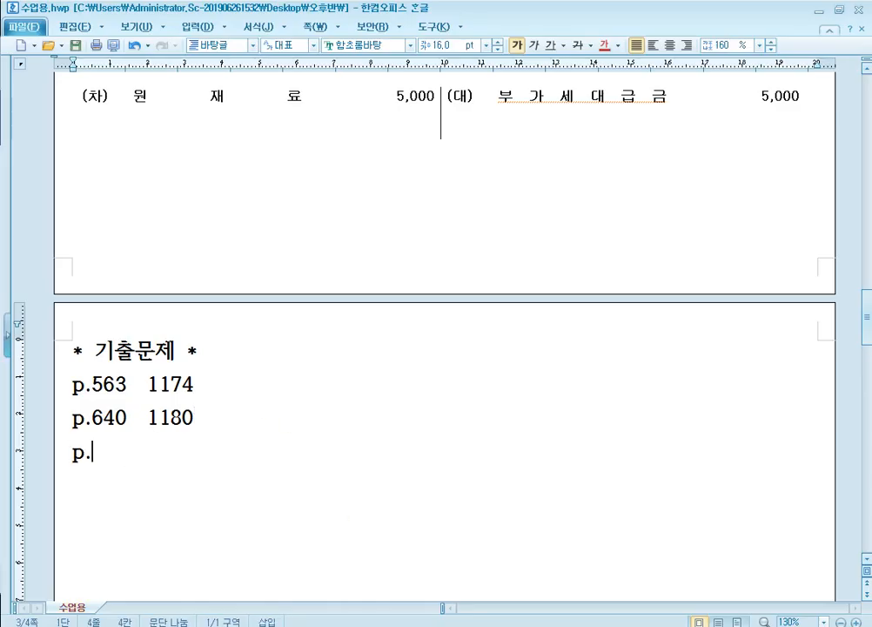
pyautogui.write('723')
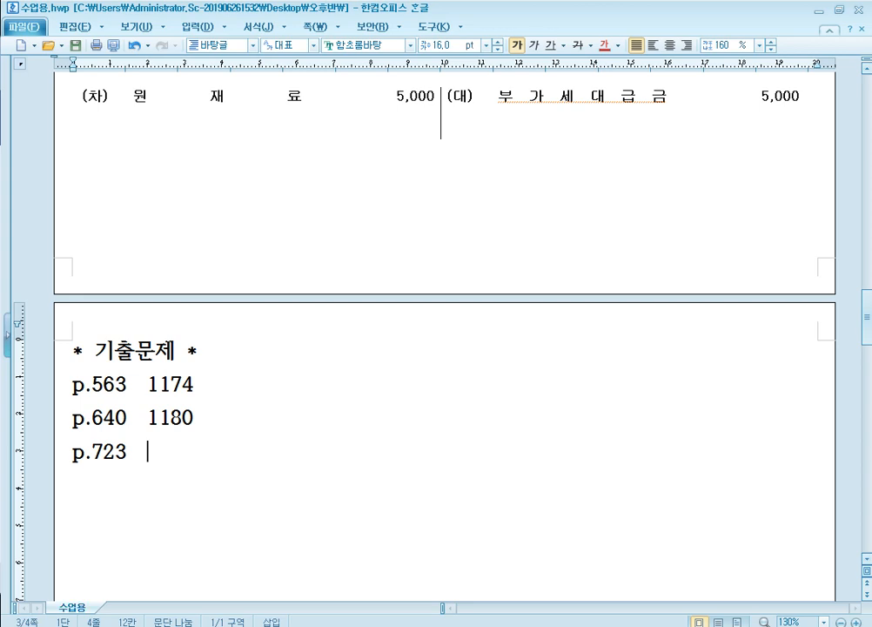
pyautogui.write('1187')
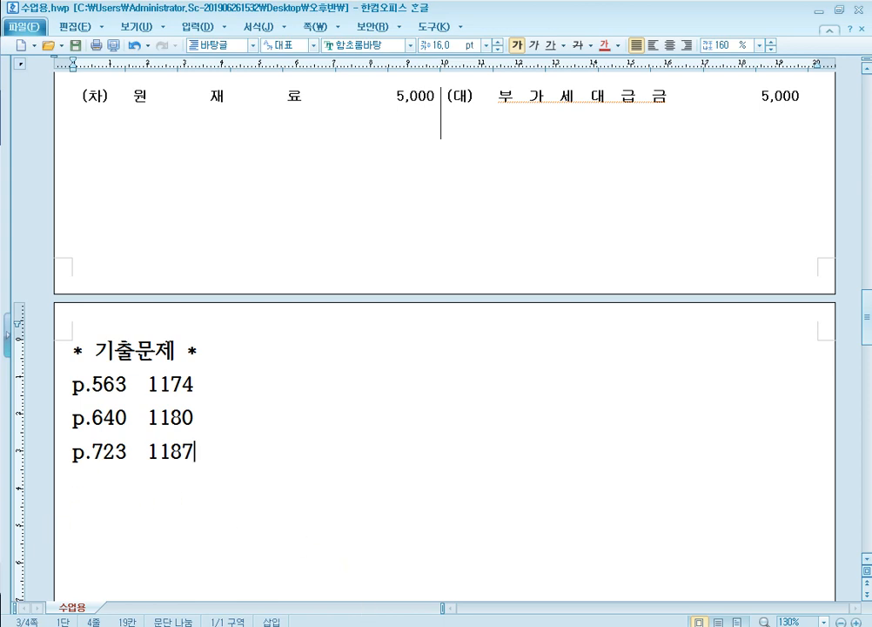
# - Return to the textbook PDF and go to question [2] on page 723
pyautogui.moveTo(353, 625)
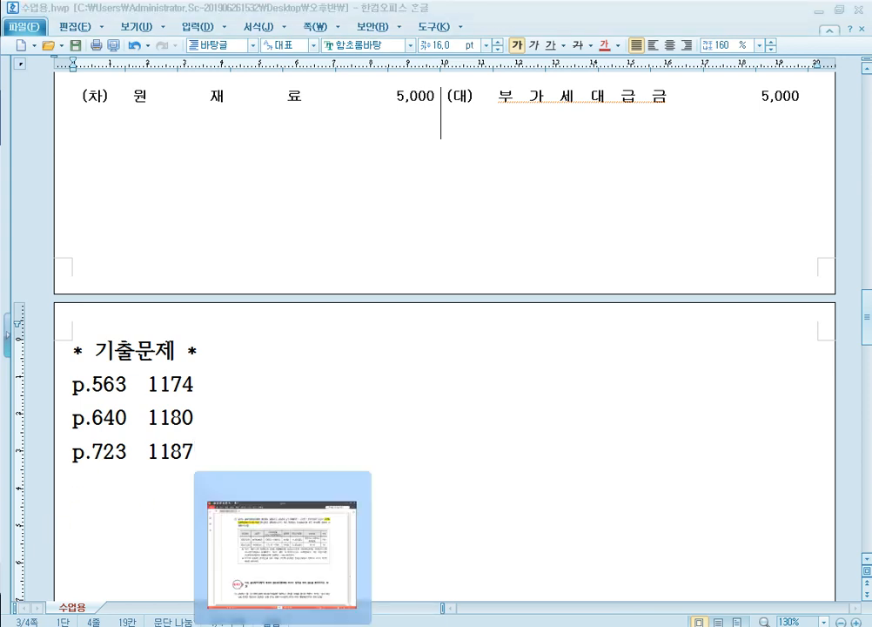
pyautogui.click(282, 557)
pyautogui.doubleClick(424, 620)
pyautogui.write('723')
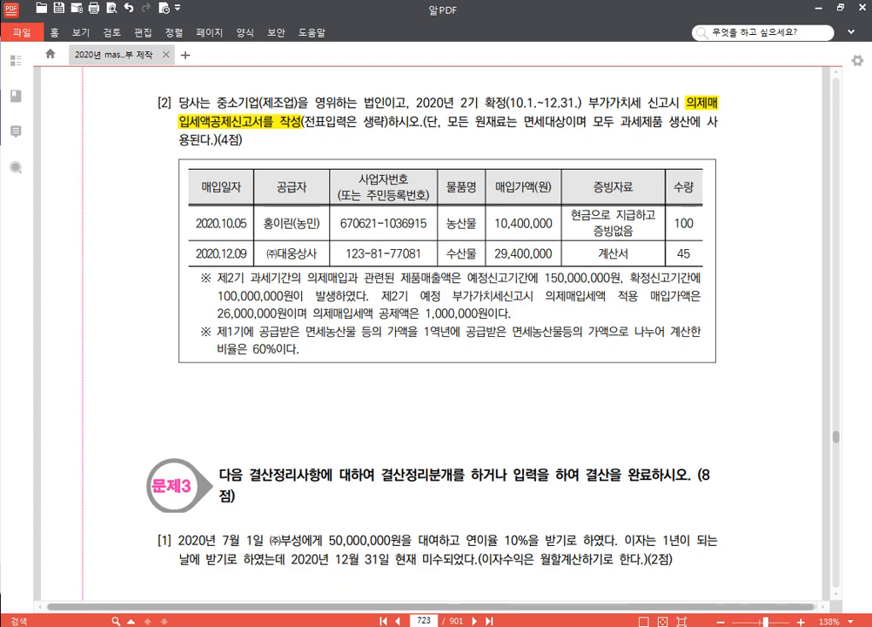
pyautogui.press('Return')
pyautogui.scroll(-5, 543, 295)
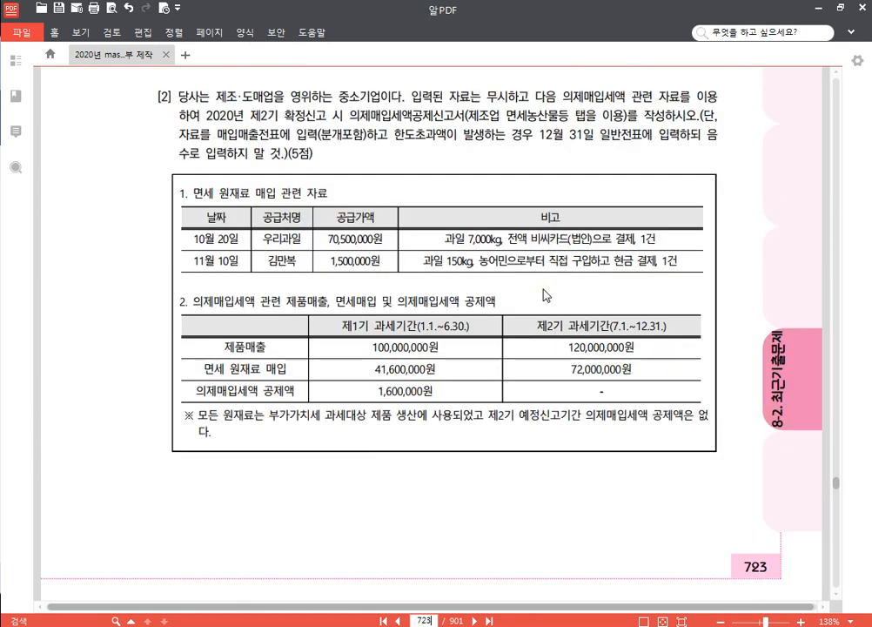
# - Switch to KcLep and change the working company to 1187, agreeing to close the open menus
pyautogui.hotkey('alt', 'Tab')
pyautogui.click(804, 164)
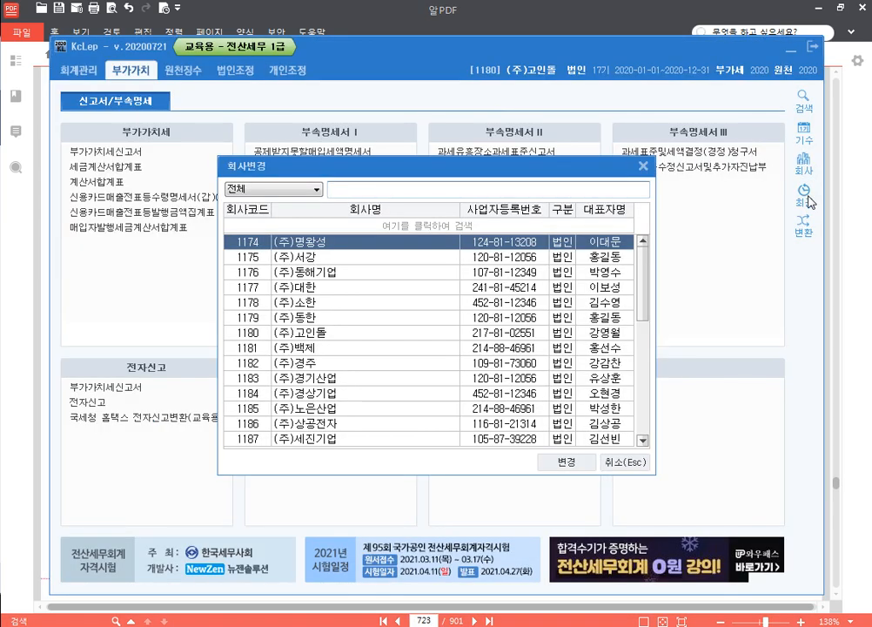
pyautogui.write('1187')
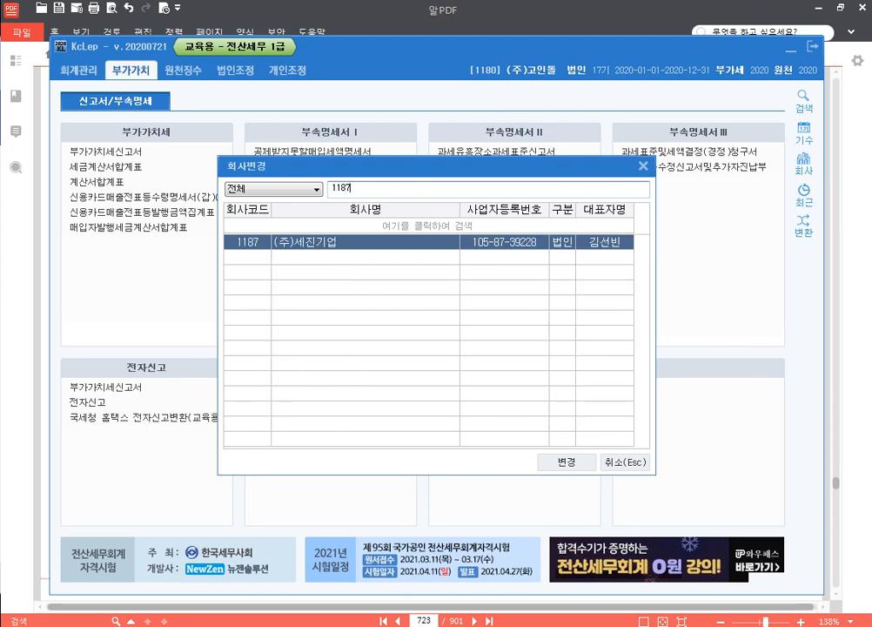
pyautogui.press('Return')
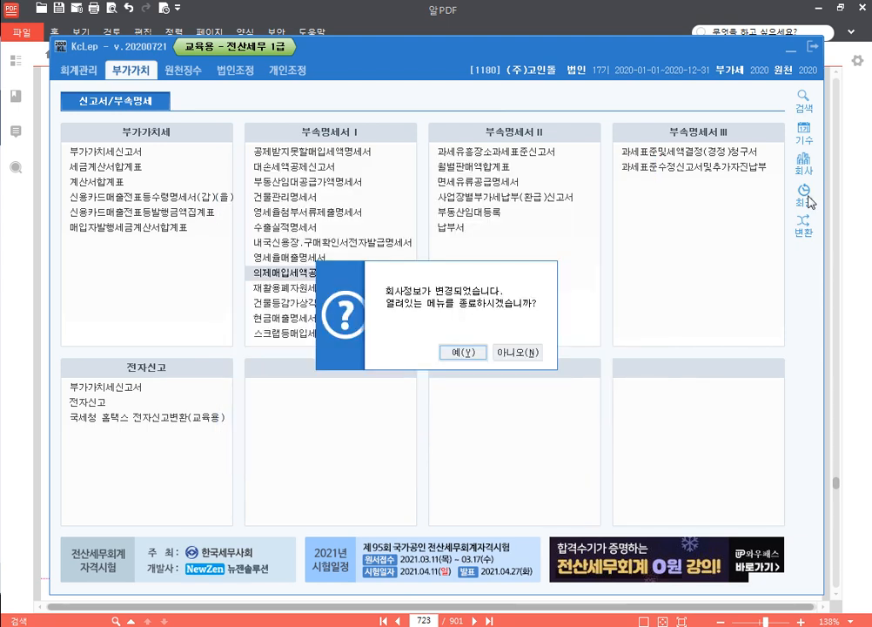
pyautogui.press('Return')
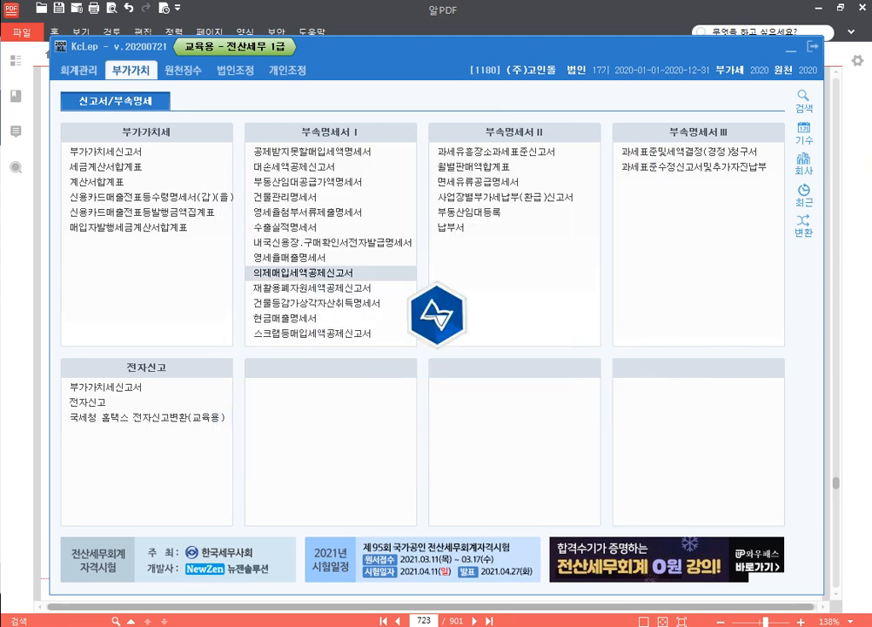
# - In the PDF question, highlight "제조업 면세농산물등 탭" and "매입매출전표에 입력(분개포함)", and underline "한도초과액이 발생하는 경우 12월 31일 일반전표에 입력"
pyautogui.hotkey('alt', 'Tab')
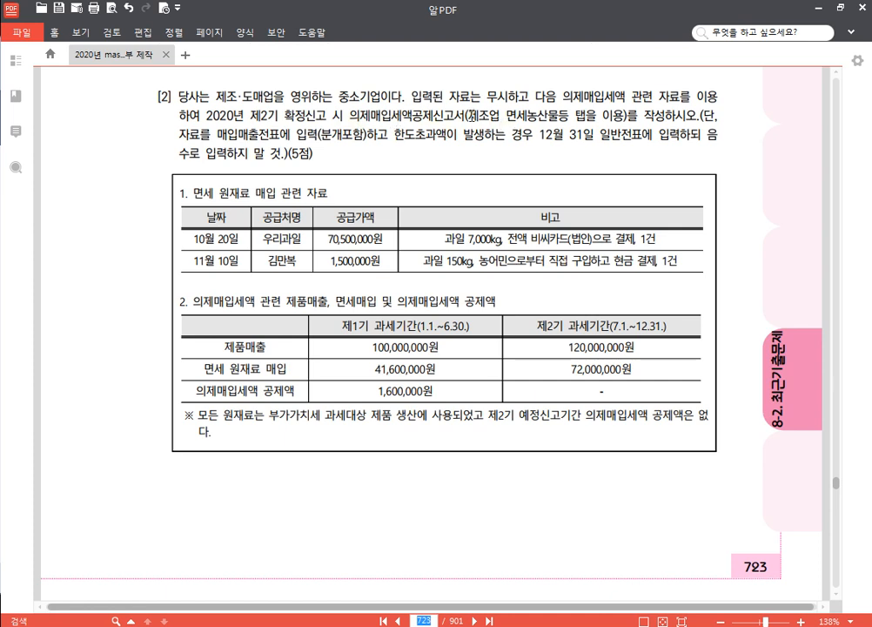
pyautogui.moveTo(469, 115); pyautogui.dragTo(582, 115)
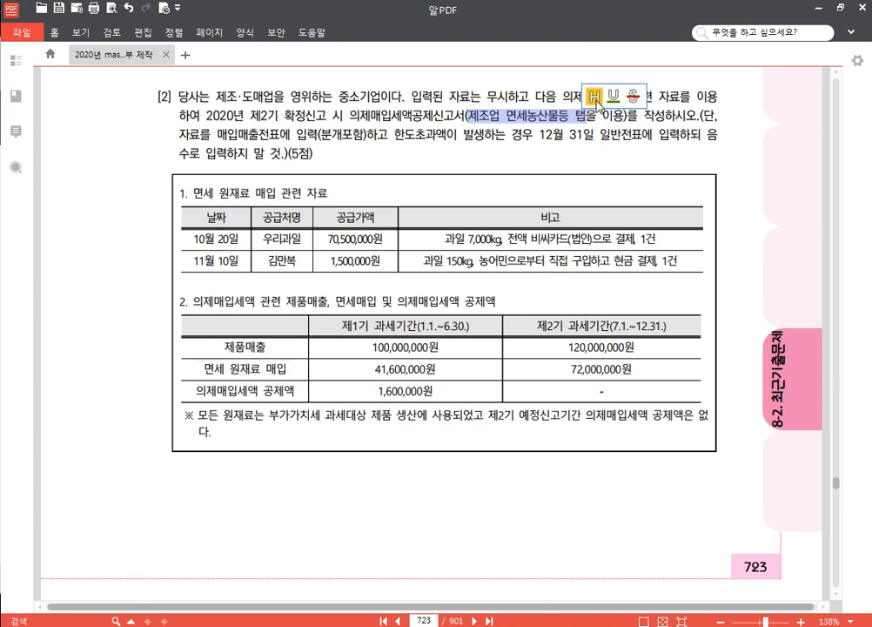
pyautogui.click(597, 89)
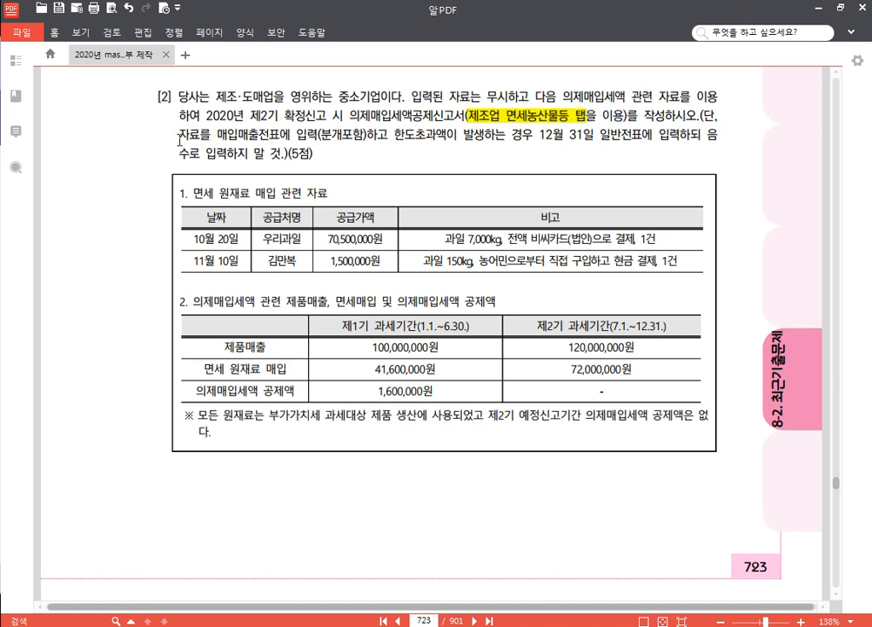
pyautogui.moveTo(216, 136); pyautogui.dragTo(364, 136)
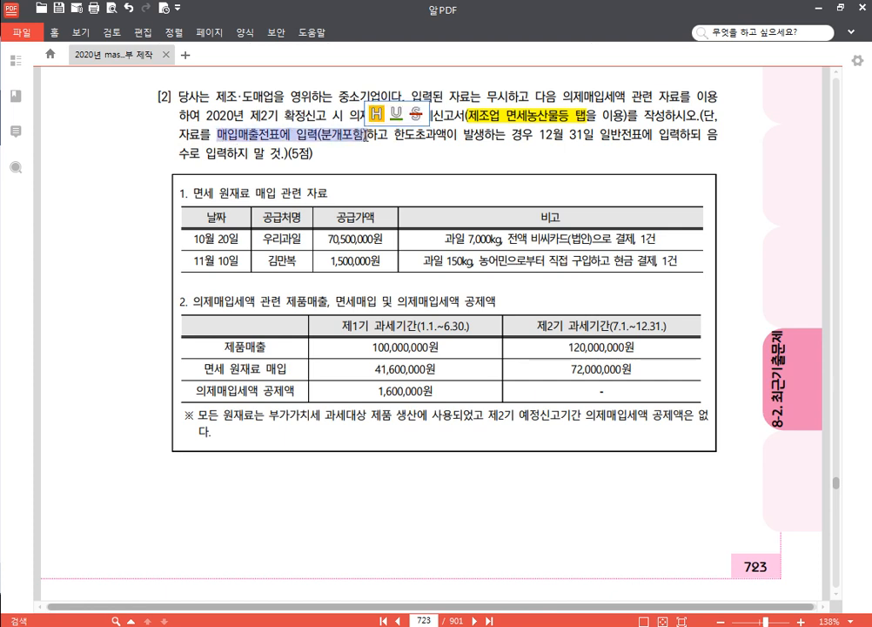
pyautogui.click(296, 90)
pyautogui.moveTo(395, 135); pyautogui.dragTo(680, 135)
pyautogui.click(718, 112)
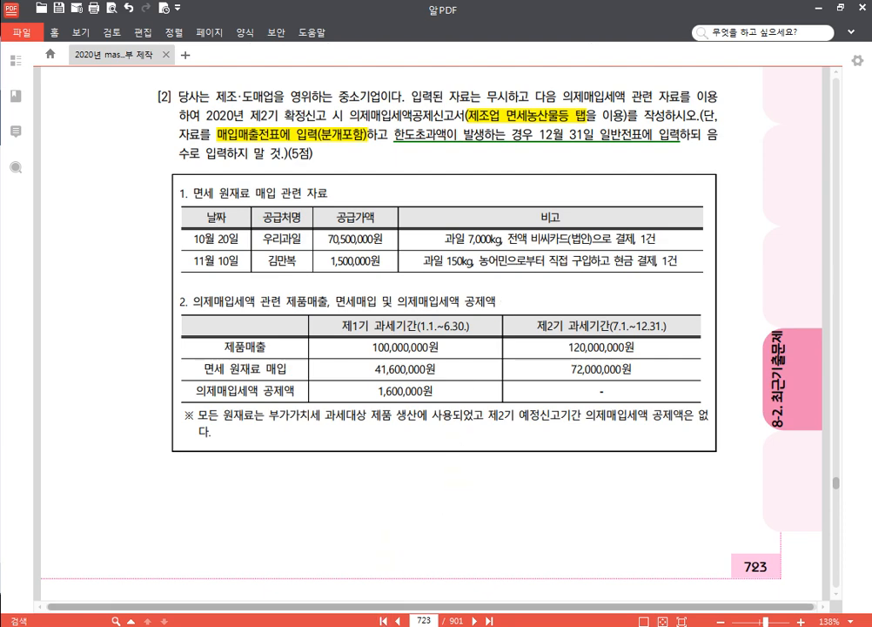
# - Open the 의제매입세액공제신고서 for company 1187 in KcLep and examine the form's sections
pyautogui.hotkey('alt', 'Tab')
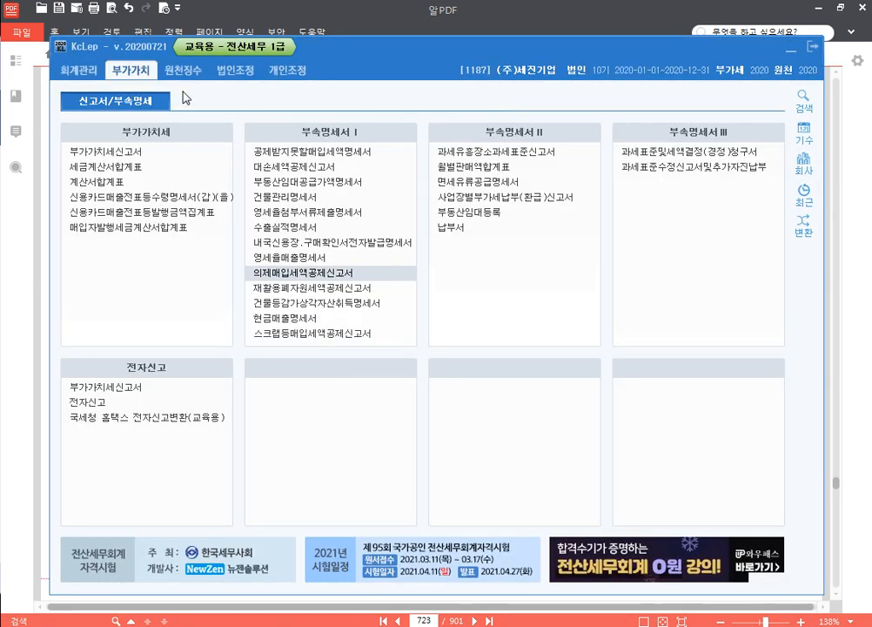
pyautogui.click(304, 272)
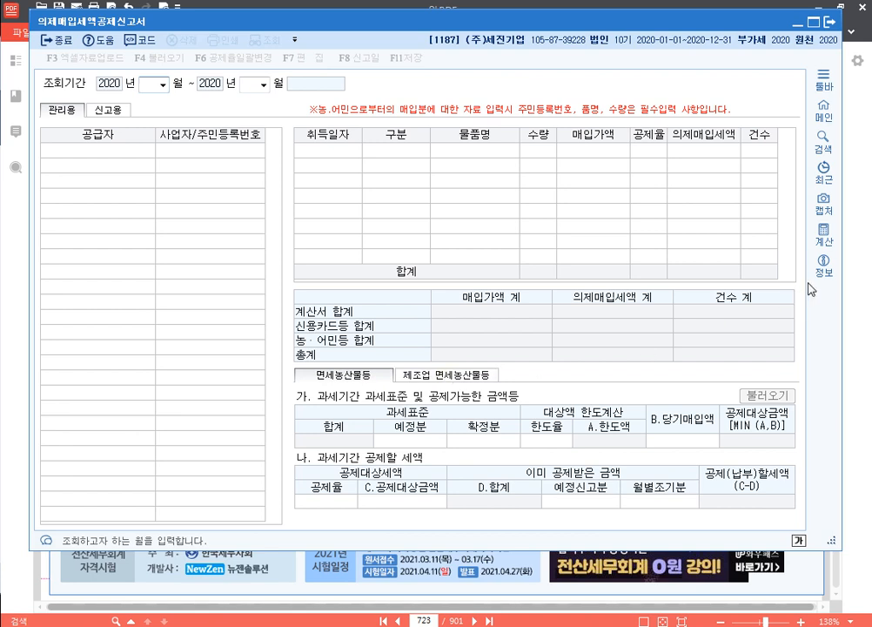
pyautogui.click(865, 231)
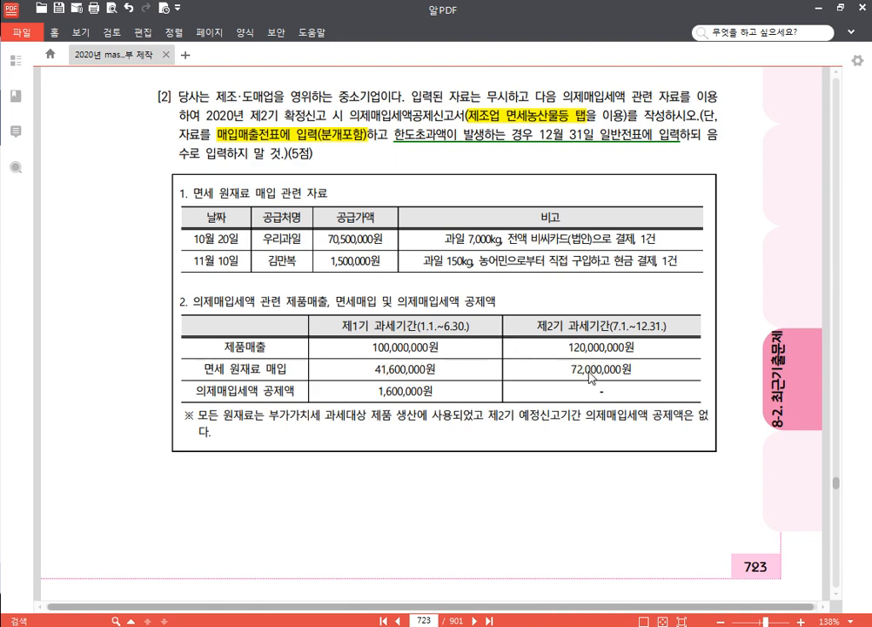
# - Box the two 공급가액 amounts and the second-period 면세 원재료 매입 amount with the screen pen, and clear the markings
pyautogui.scroll(-2, 523, 389)
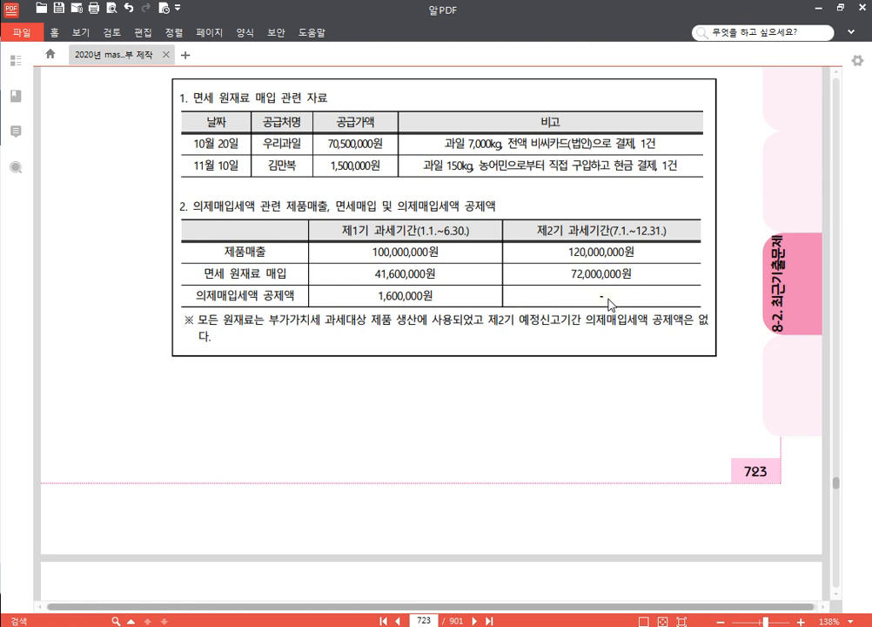
pyautogui.press('F12')
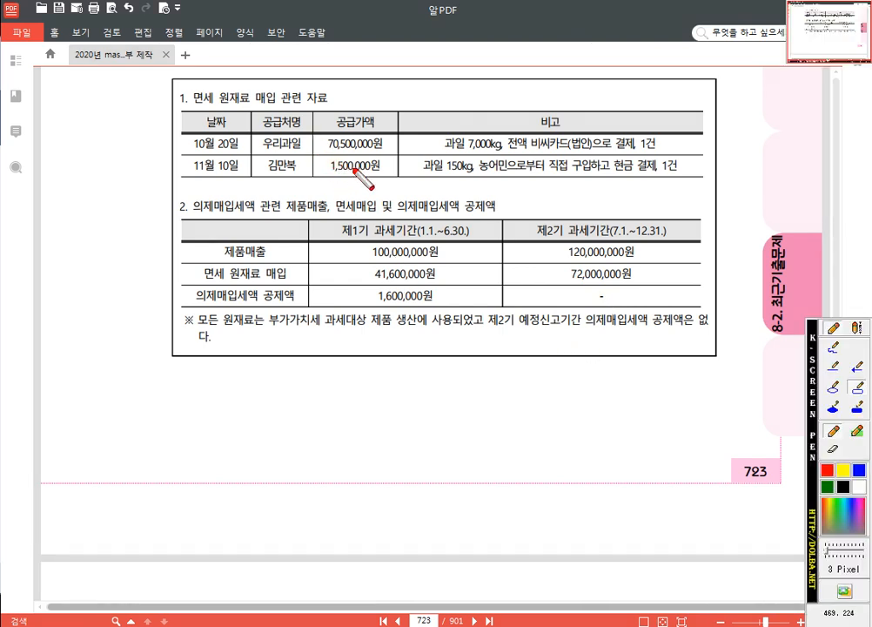
pyautogui.moveTo(312, 132); pyautogui.dragTo(399, 180)
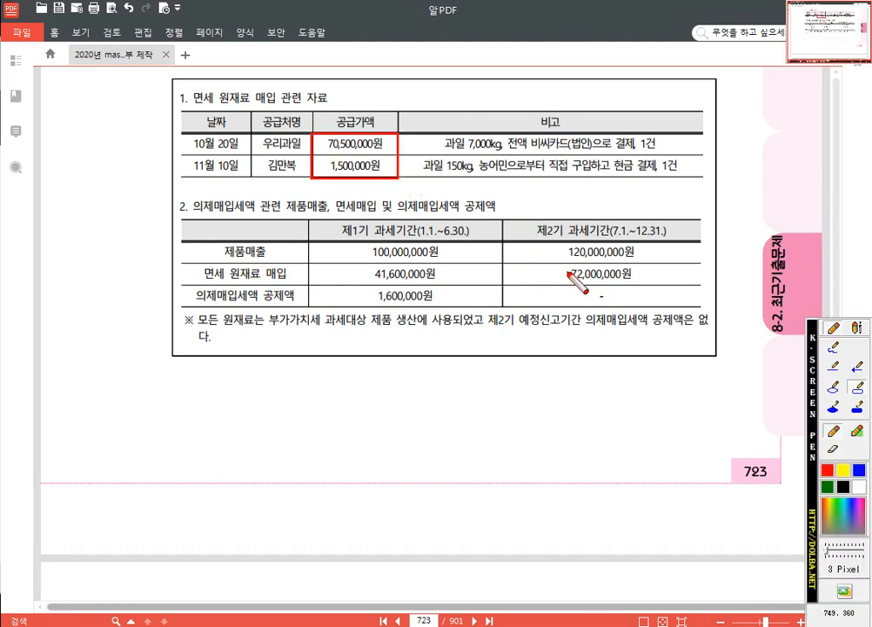
pyautogui.moveTo(560, 266); pyautogui.dragTo(652, 284)
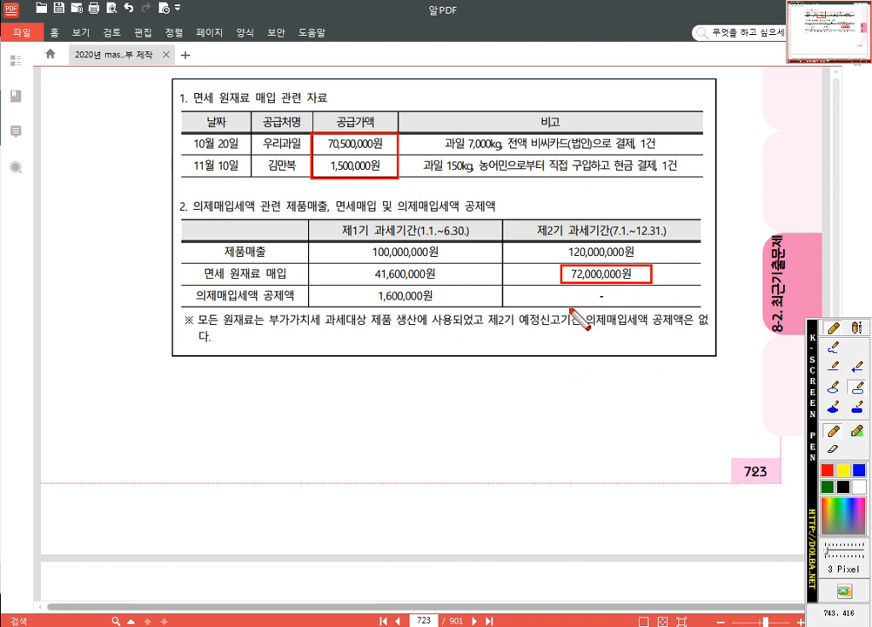
pyautogui.rightClick(526, 330)
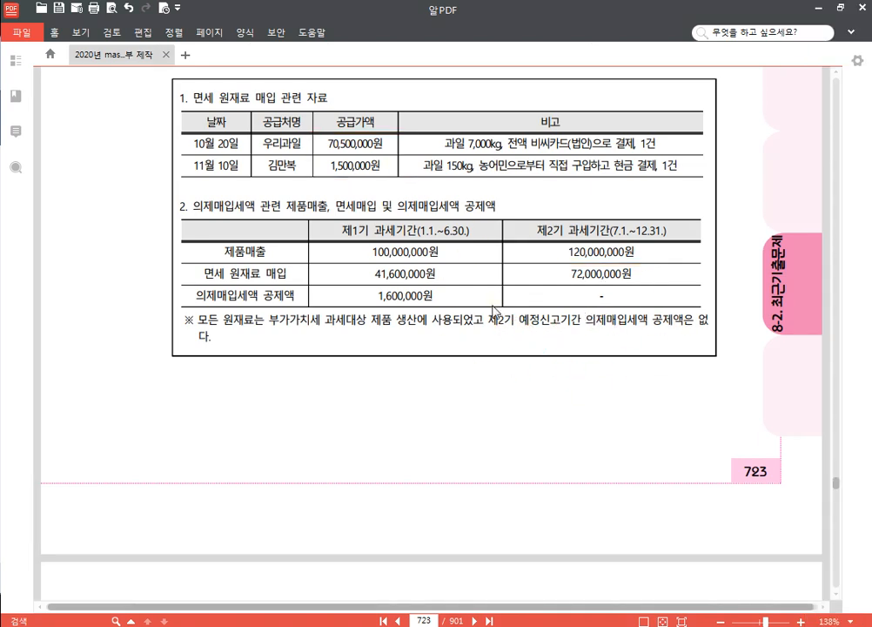
pyautogui.scroll(2, 526, 331)
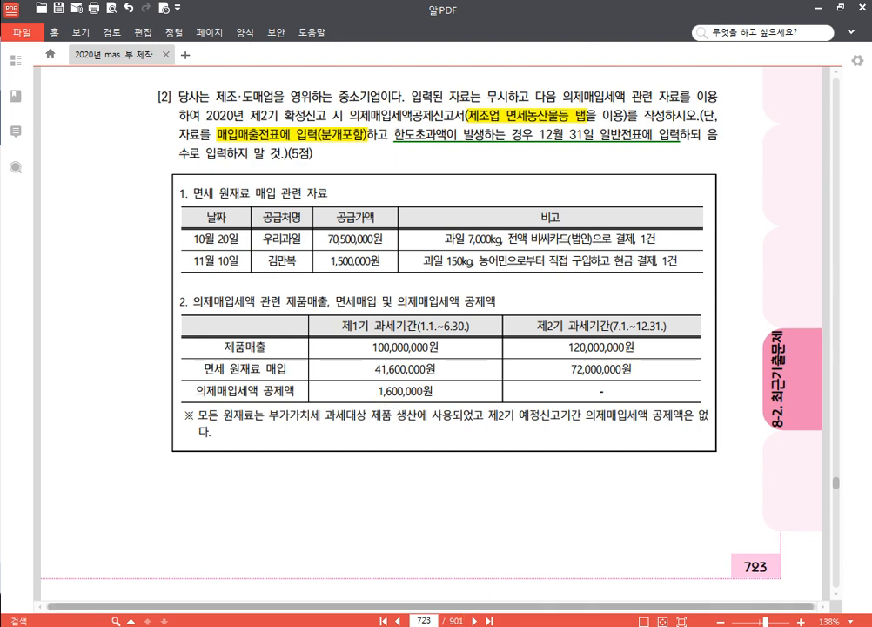
# - Switch to KcLep, open 매입매출전표입력 with the entry date October 20, 2020, and shorten its window
pyautogui.click(349, 524)
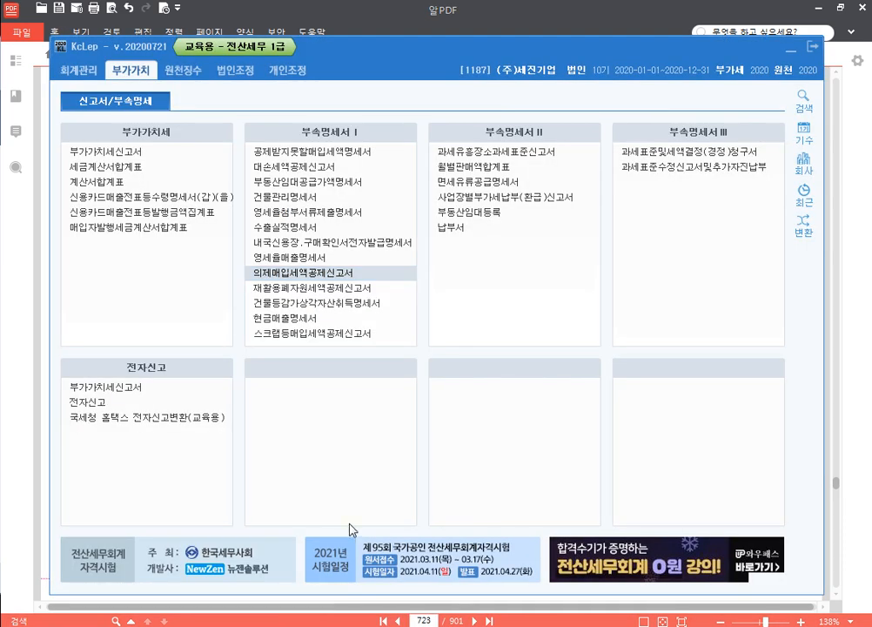
pyautogui.click(91, 75)
pyautogui.click(101, 169)
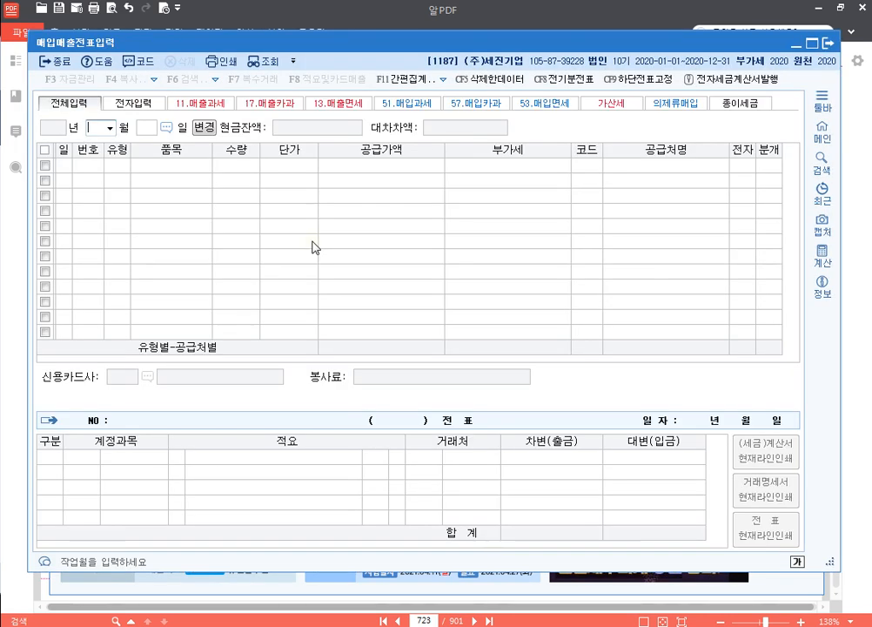
pyautogui.write('10')
pyautogui.press('Return')
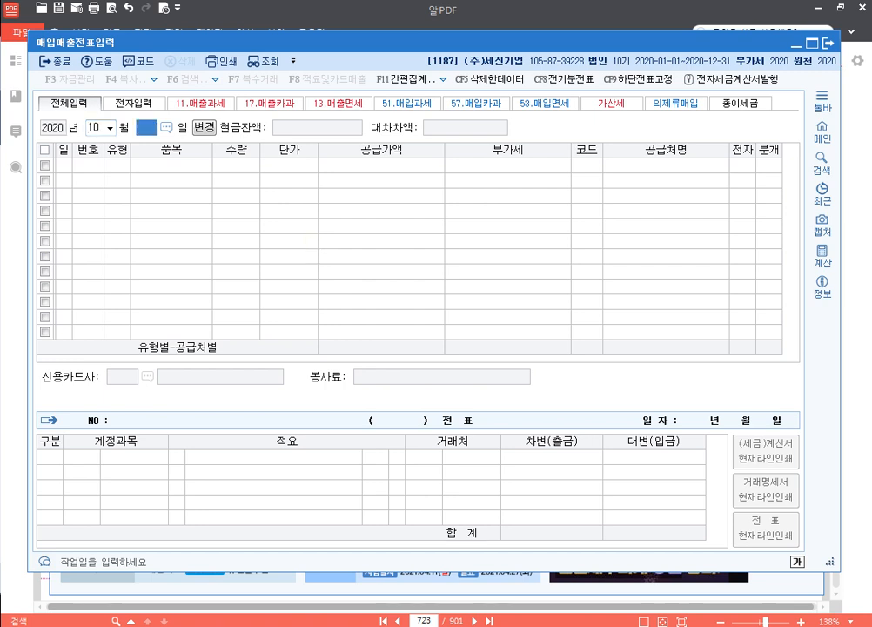
pyautogui.write('20')
pyautogui.press('Return')
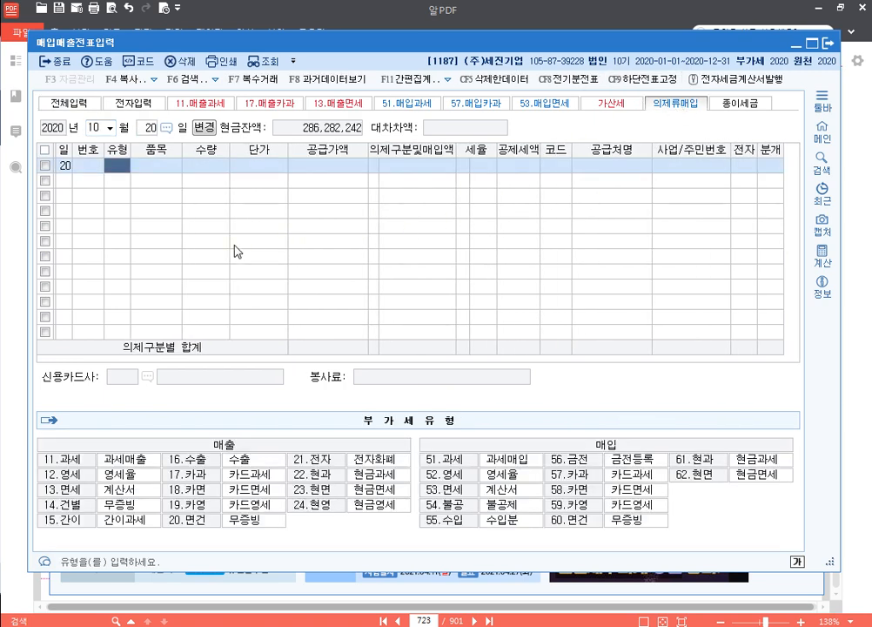
pyautogui.moveTo(832, 563); pyautogui.dragTo(833, 471)
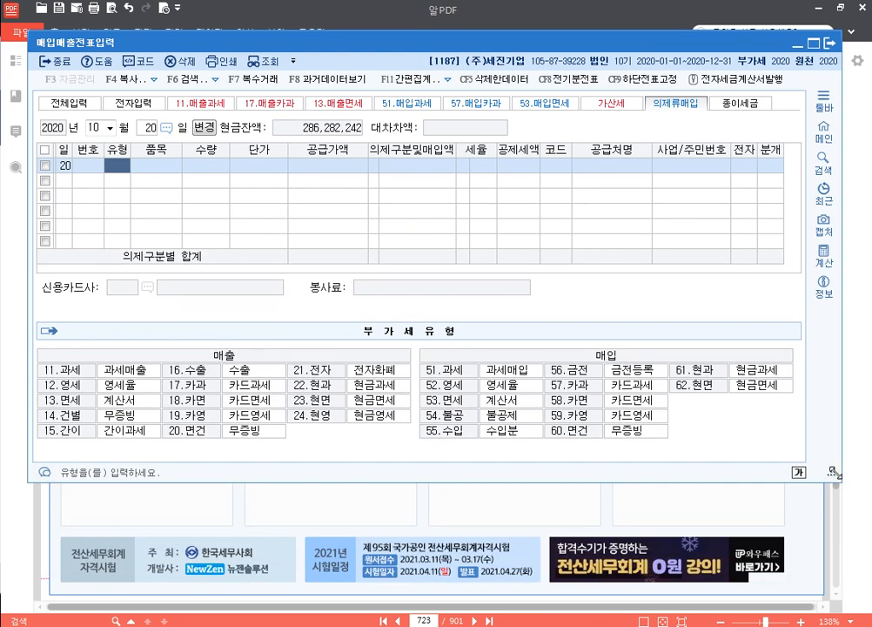
# - Enter a 58.카면 purchase of 과일 with quantity 7,000 and supply value 70,500,000
pyautogui.write('58')
pyautogui.press('Return')
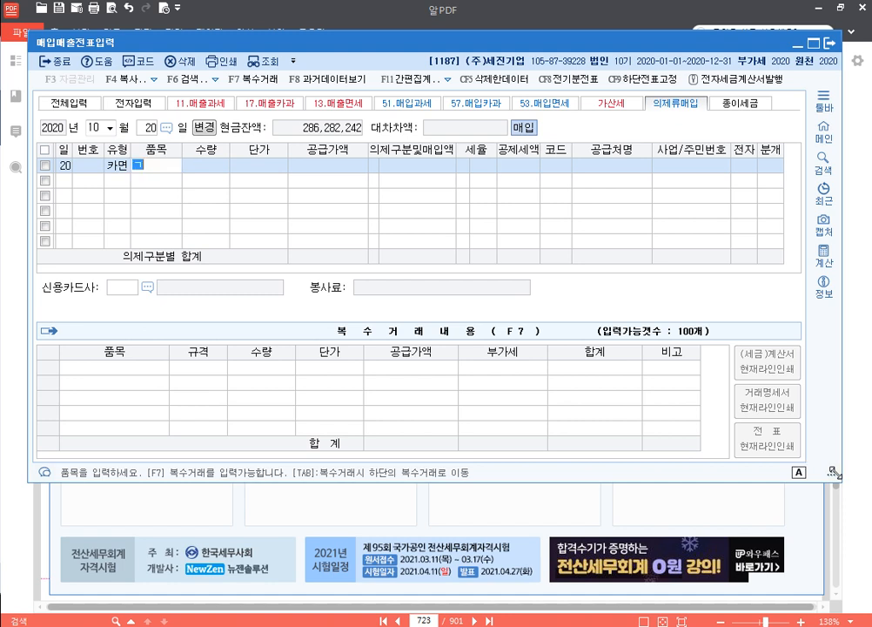
pyautogui.write('과일')
pyautogui.press('Return')
pyautogui.write('7000')
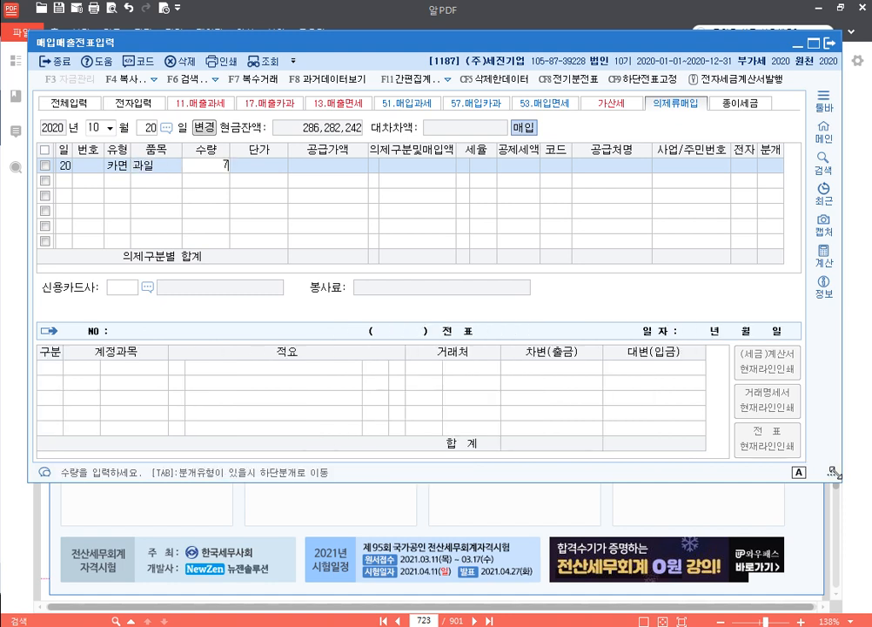
pyautogui.press('Return')
pyautogui.press('Return')
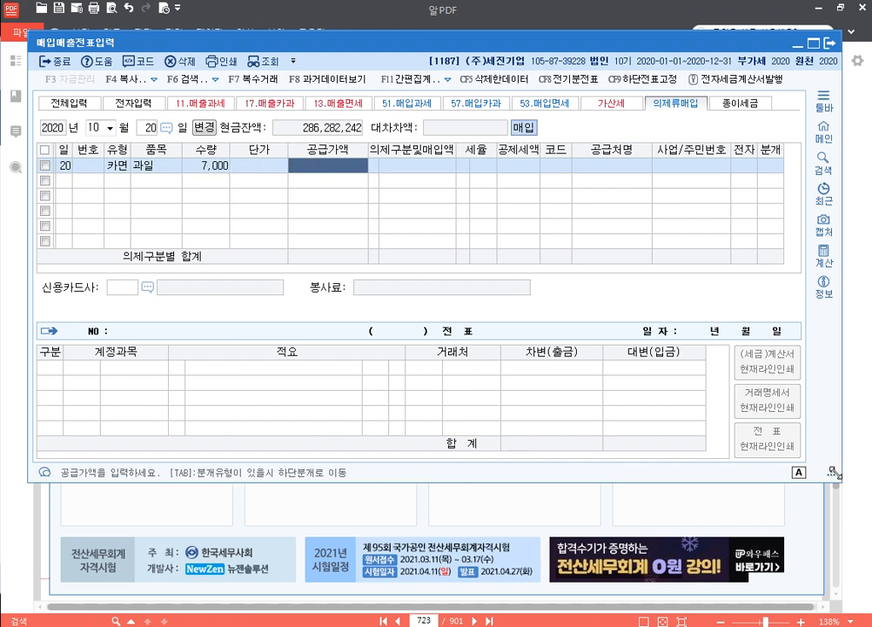
pyautogui.write('70500000')
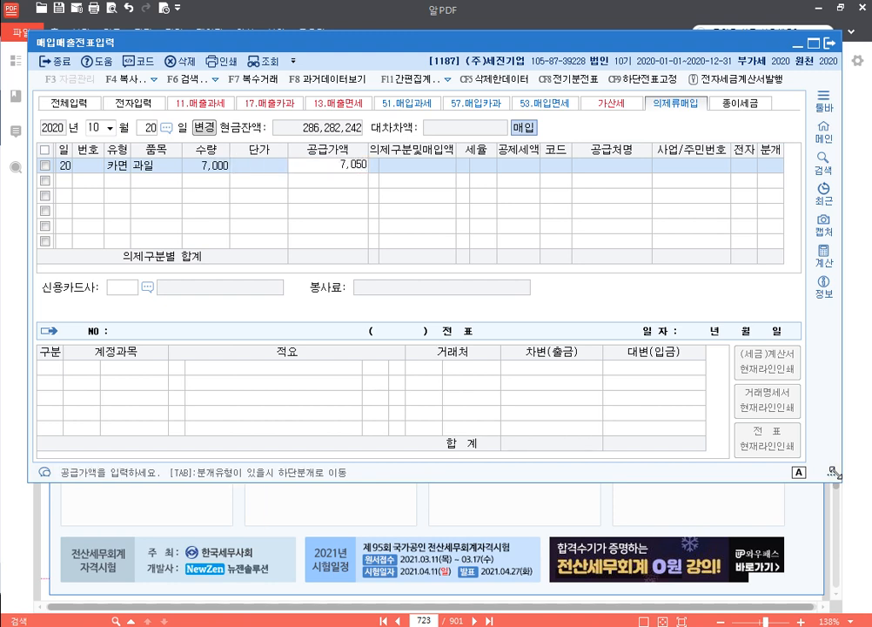
pyautogui.press('Return')
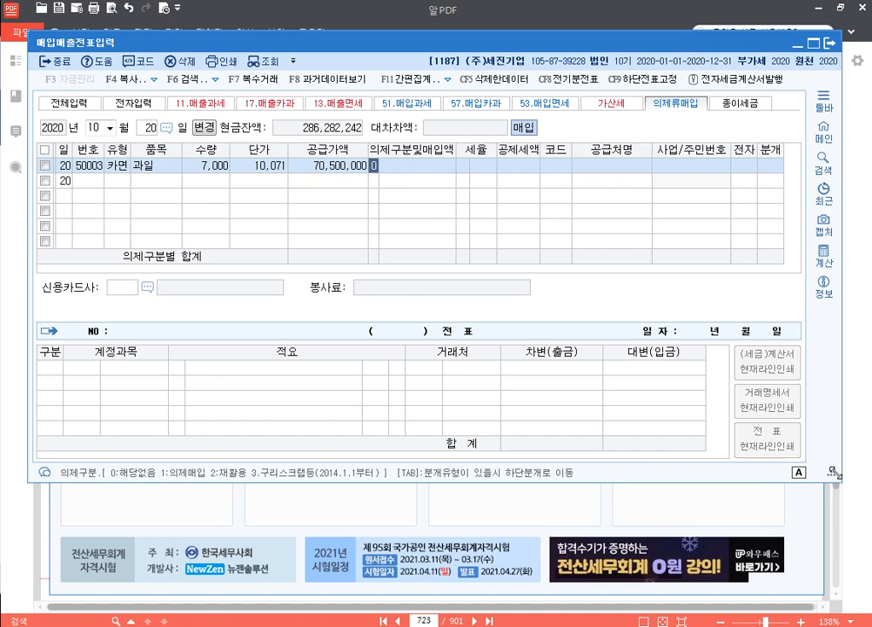
# - Classify the October 20 purchase as 의제매입, with 우리과일 as supplier and 비씨카드(법인) as card company
pyautogui.write('1')
pyautogui.press('Return')
pyautogui.press('Return')
pyautogui.press('Return')
pyautogui.press('Return')
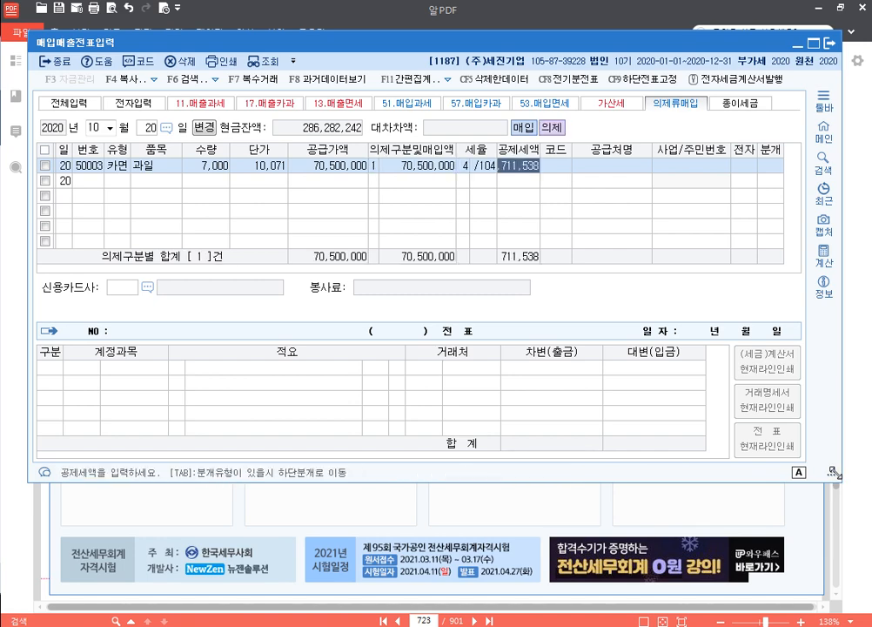
pyautogui.write('우리')
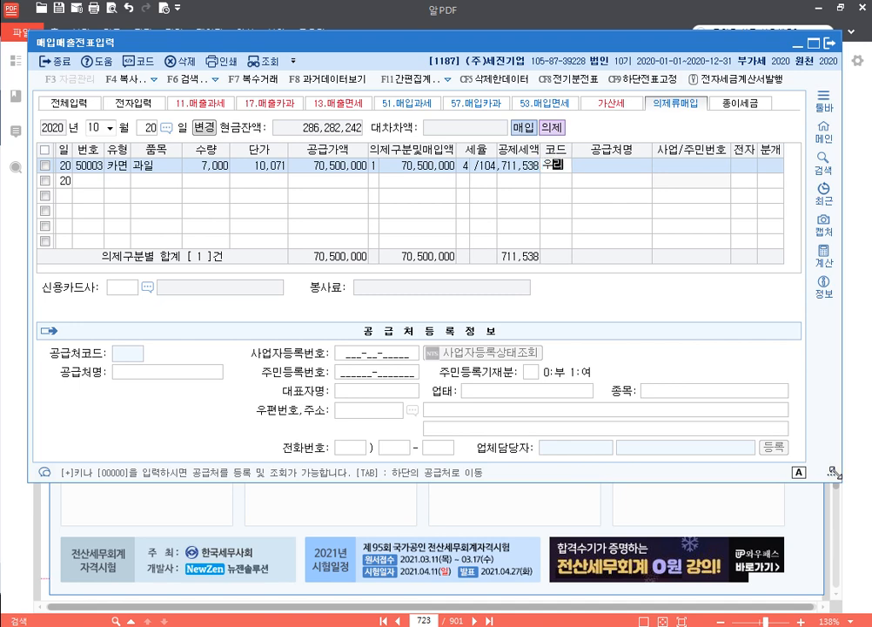
pyautogui.press('Return')
pyautogui.press('Return')
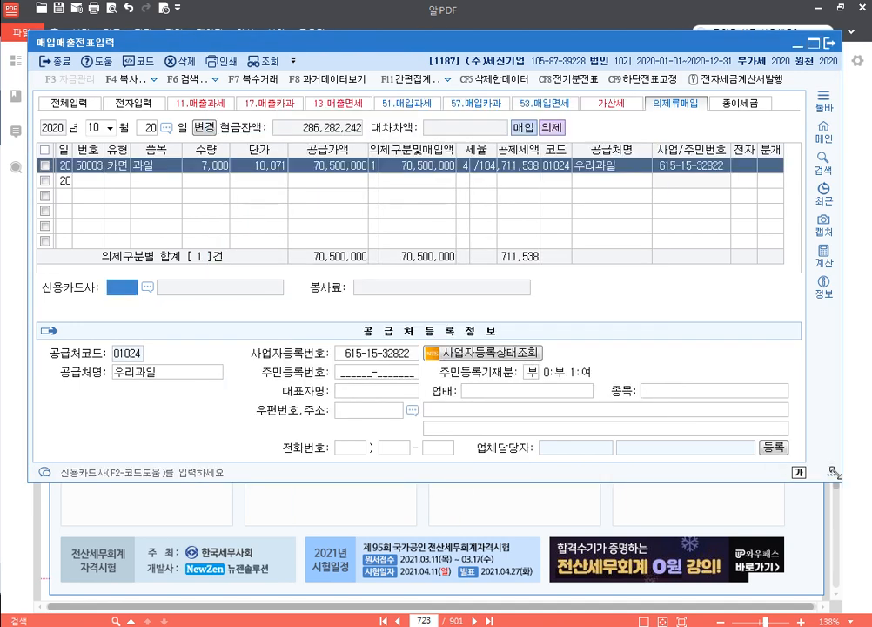
pyautogui.press('F2')
pyautogui.press('Return')
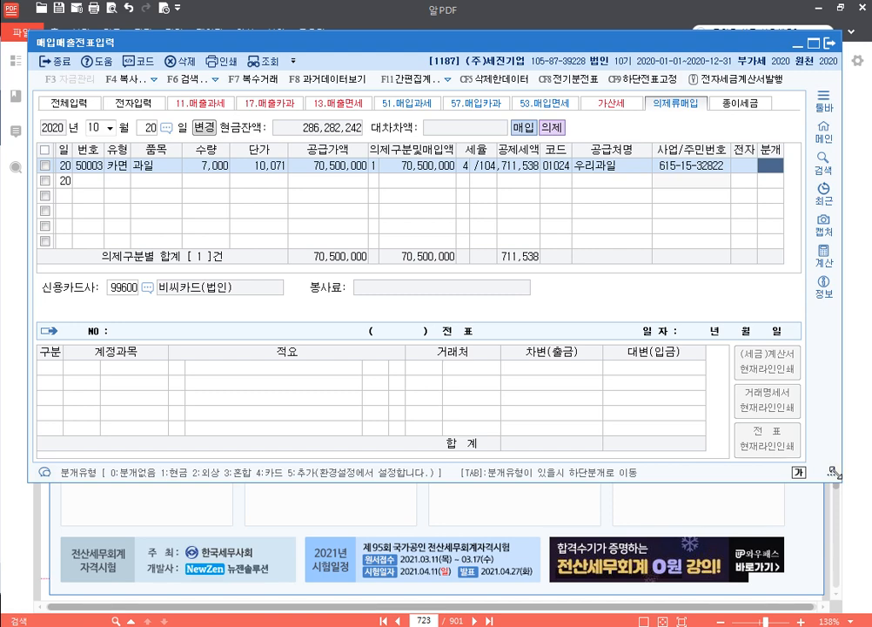
# - Journalize the card purchase as 외상 and give the 원재료 line description code 6, 의제매입세액공제신고서 자동반영분
pyautogui.write('2')
pyautogui.press('Return')
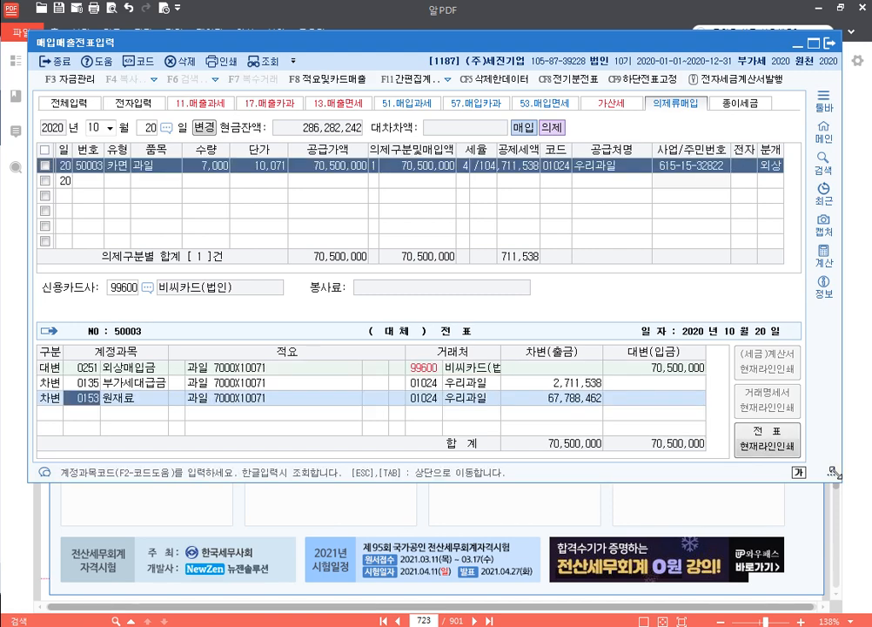
pyautogui.press('Return')
pyautogui.write('6')
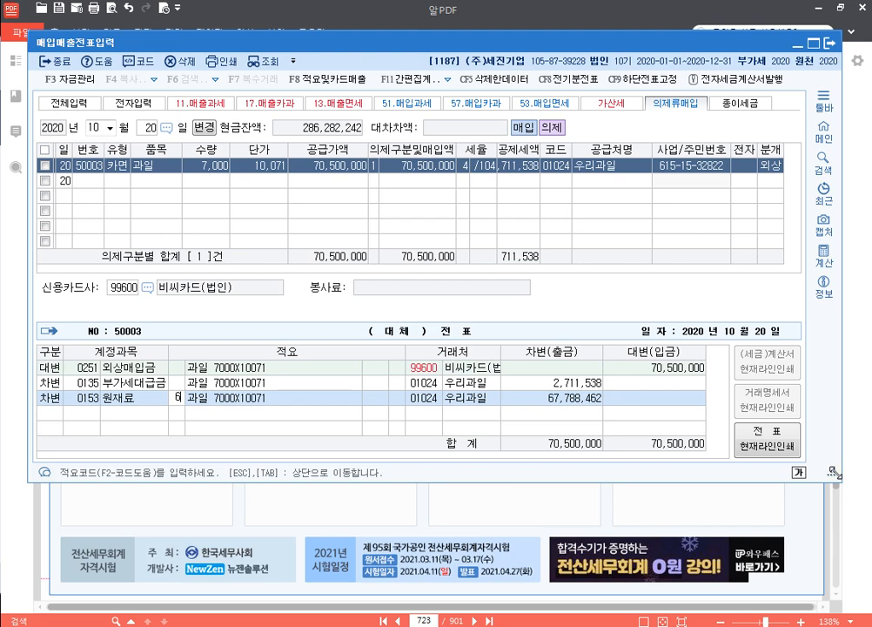
pyautogui.press('Return')
pyautogui.press('Return')
pyautogui.press('Escape')
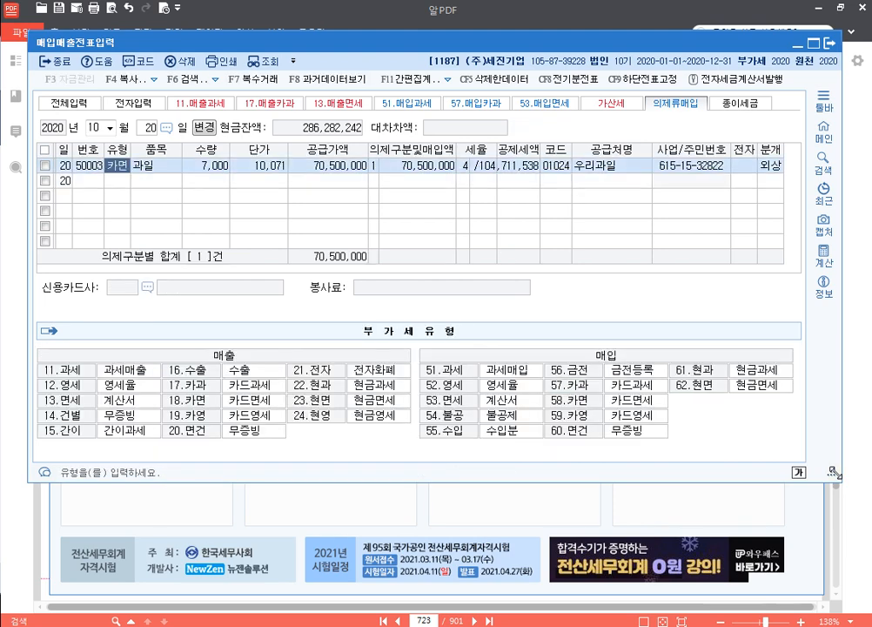
pyautogui.press('Escape')
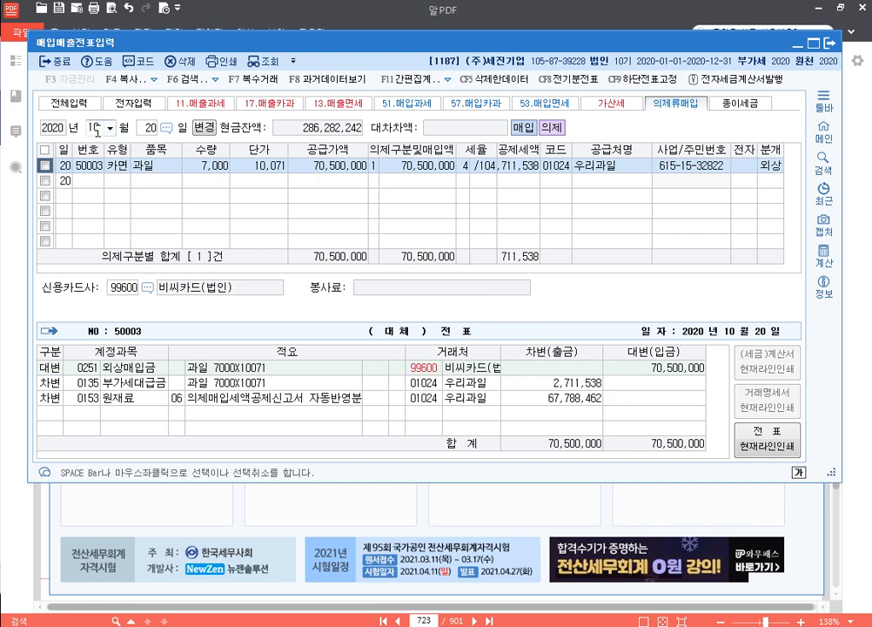
# - Set the entry date to November 10 and choose 60.면건 as the new purchase's type
pyautogui.write('11')
pyautogui.press('Return')
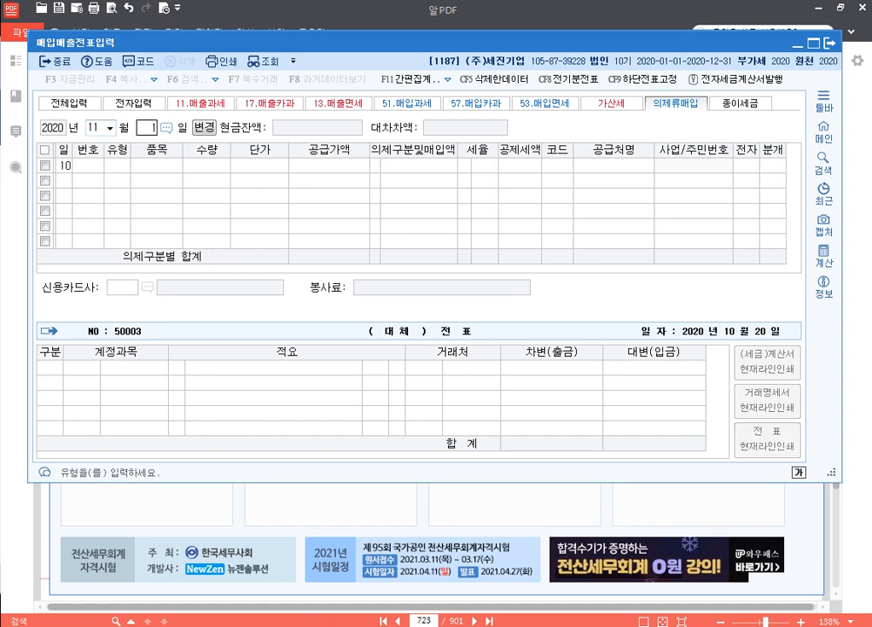
pyautogui.write('10')
pyautogui.press('Return')
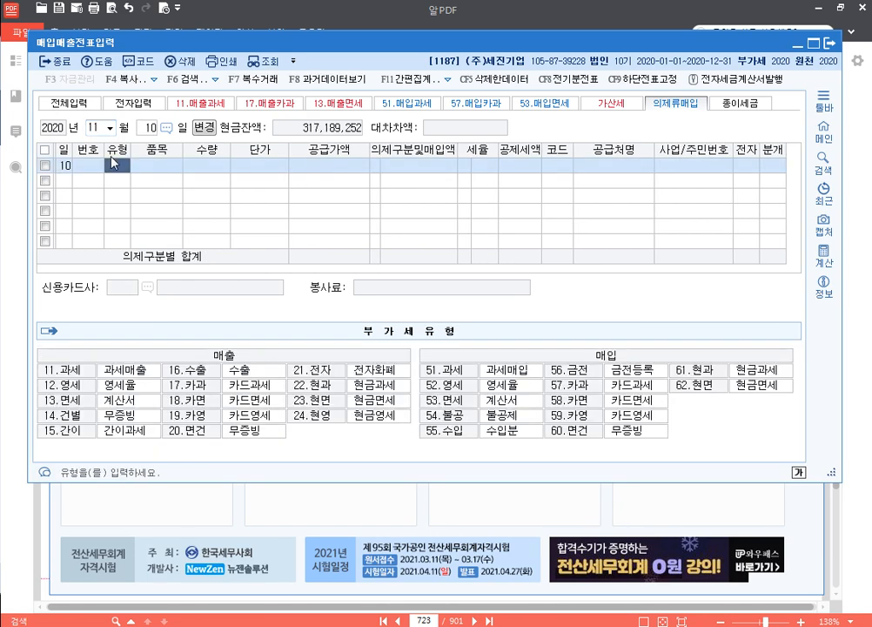
pyautogui.write('60')
pyautogui.press('Return')
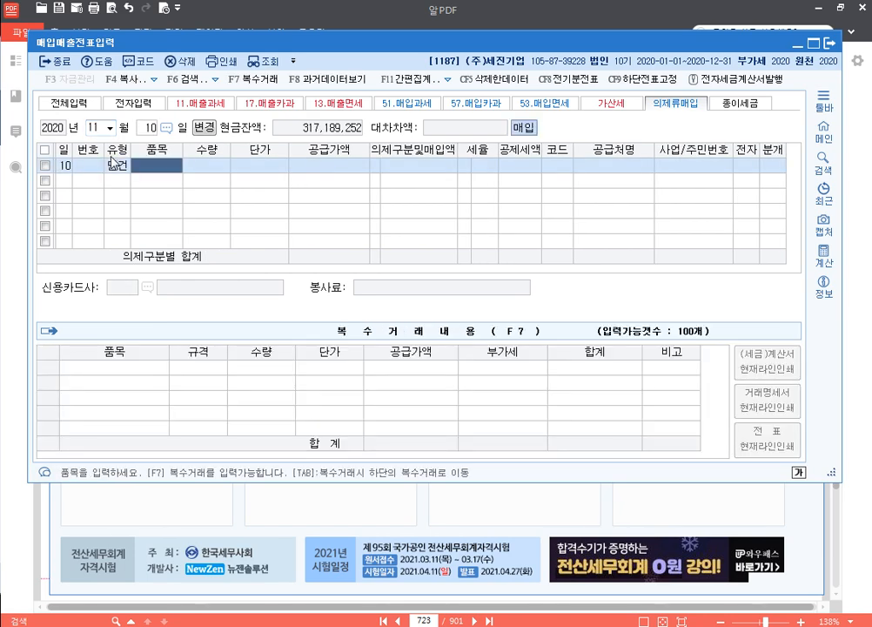
# - Enter 과일 as the item of the 면건 purchase, with quantity 150 and supply value 1,500,000
pyautogui.write('과일')
pyautogui.press('Return')
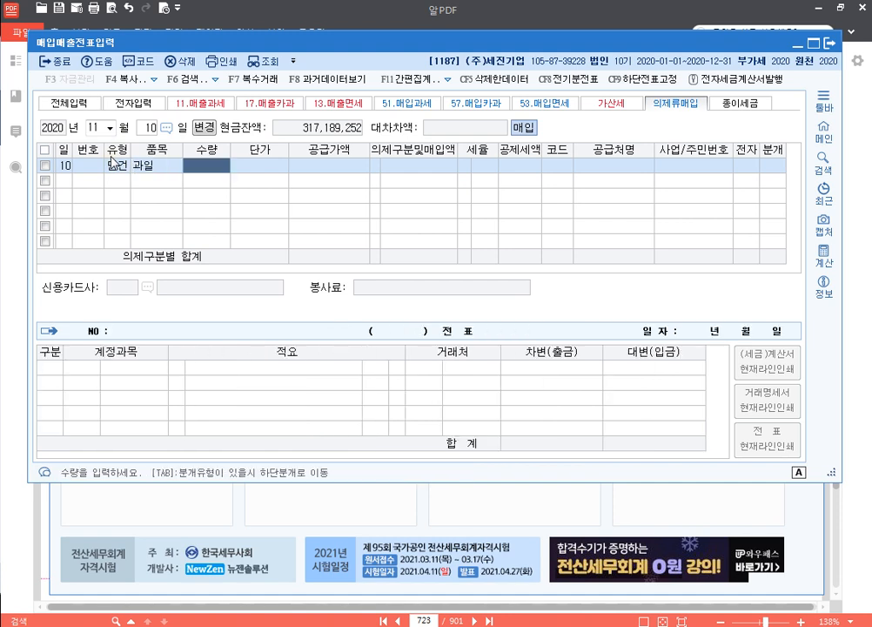
pyautogui.write('150')
pyautogui.press('Return')
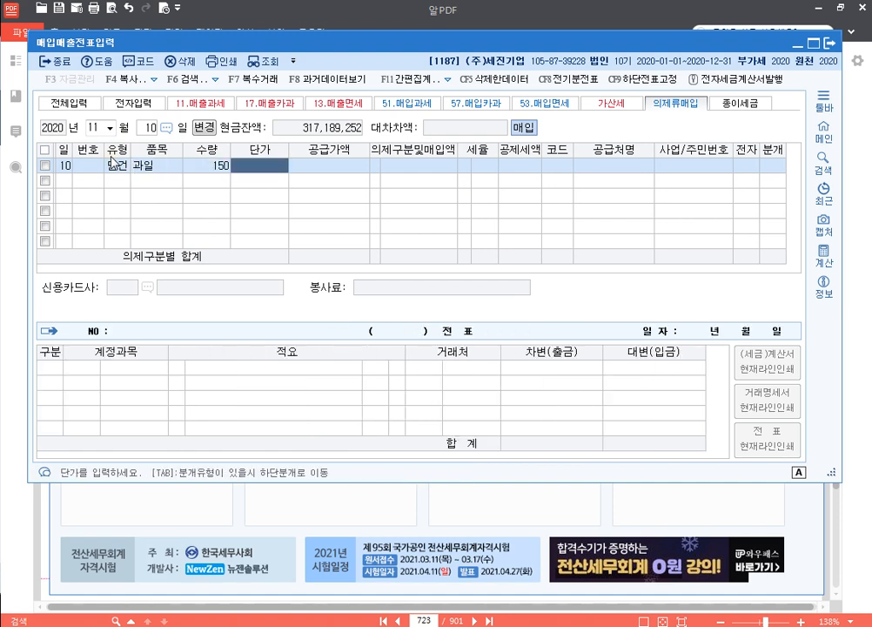
pyautogui.press('Return')
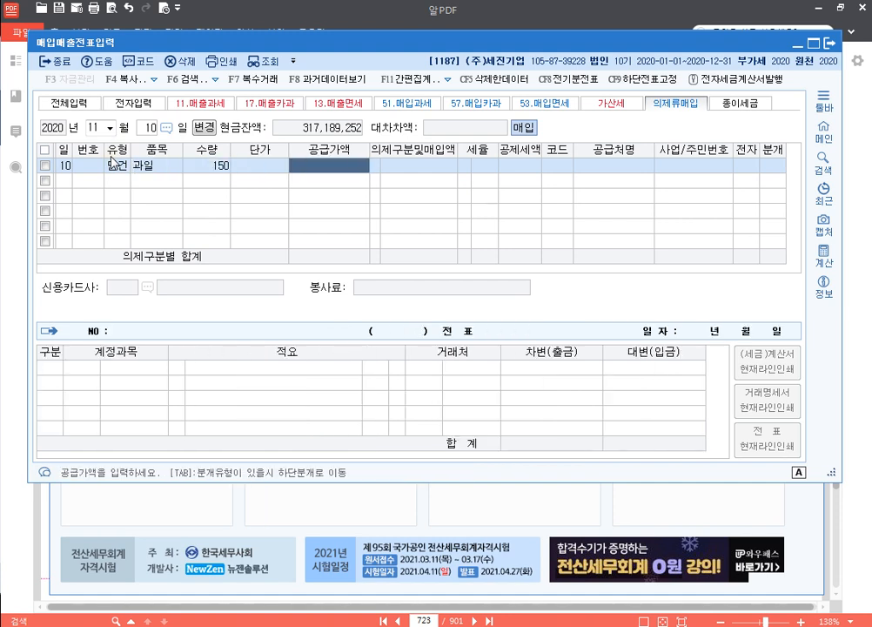
pyautogui.write('1500000')
pyautogui.press('Return')
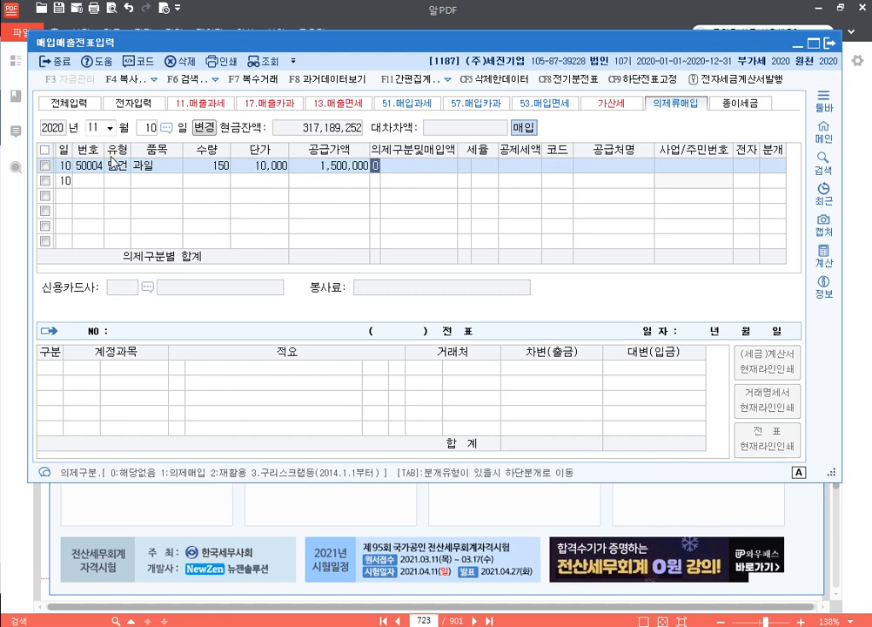
# - Classify the November 10 purchase as 의제매입 and pick the farmer named in the question as its supplier
pyautogui.write('1')
pyautogui.press('Return')
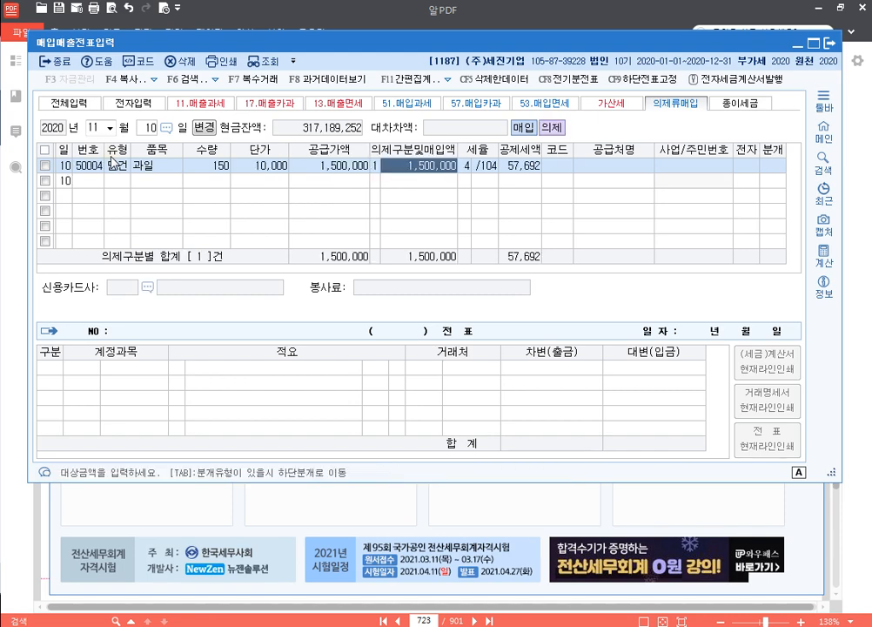
pyautogui.press('Return')
pyautogui.press('Return')
pyautogui.press('Return')
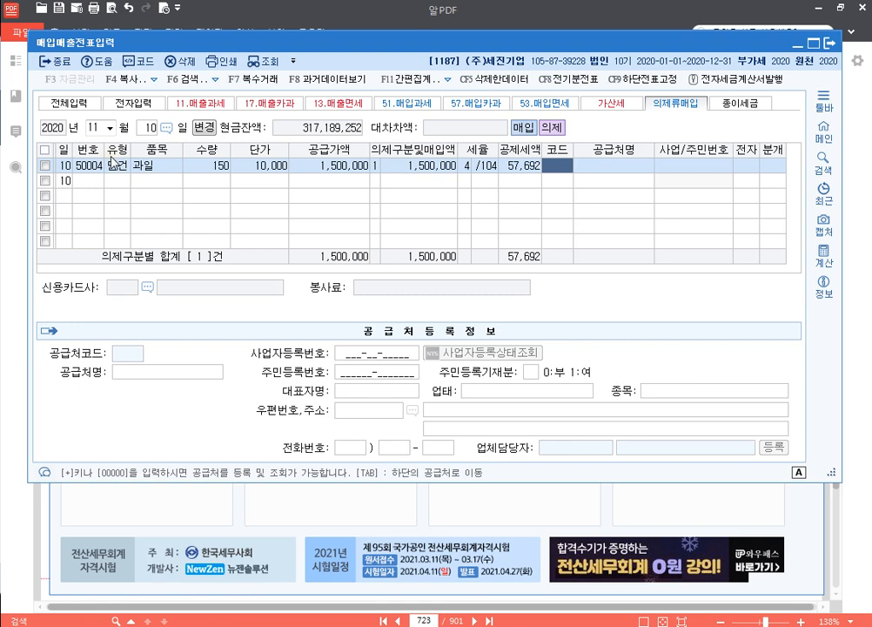
pyautogui.press('F2')
pyautogui.press('Return')
pyautogui.press('Return')
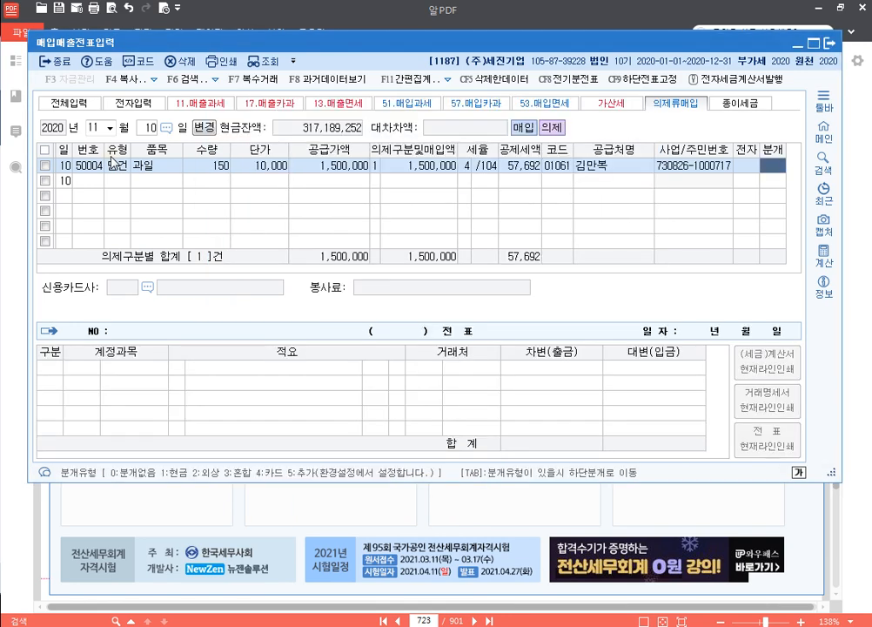
# - Journalize the farmer purchase as 현금 and give its 원재료 line description code 6, 의제매입세액공제신고서 자동반영분
pyautogui.write('1')
pyautogui.press('Return')
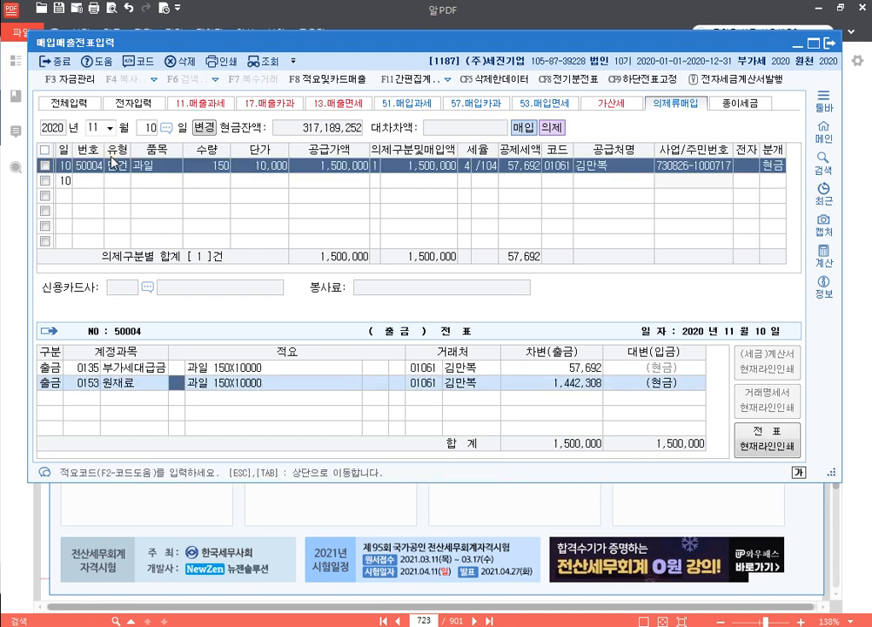
pyautogui.write('6')
pyautogui.press('Return')
pyautogui.press('Return')
pyautogui.press('Return')
pyautogui.press('Return')
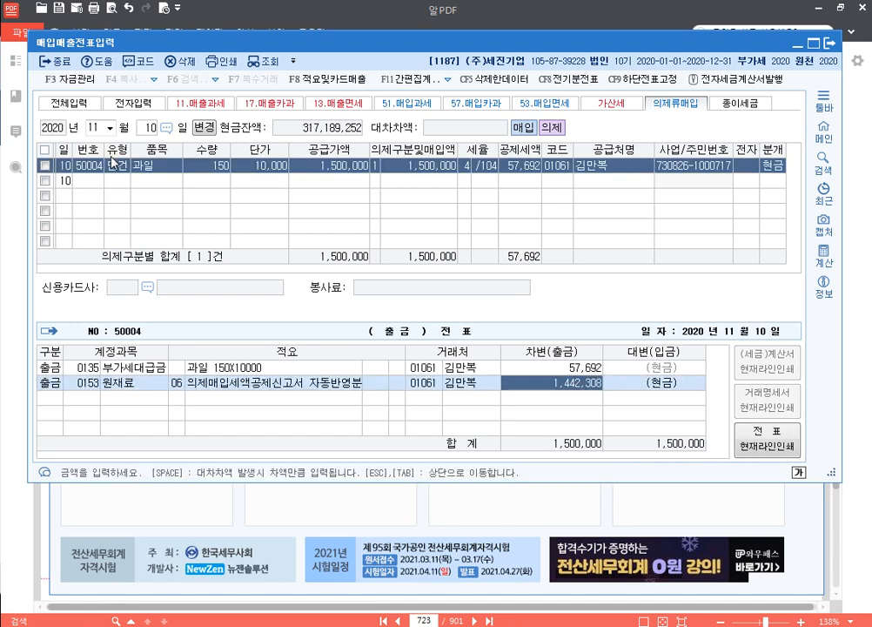
pyautogui.press('Up')
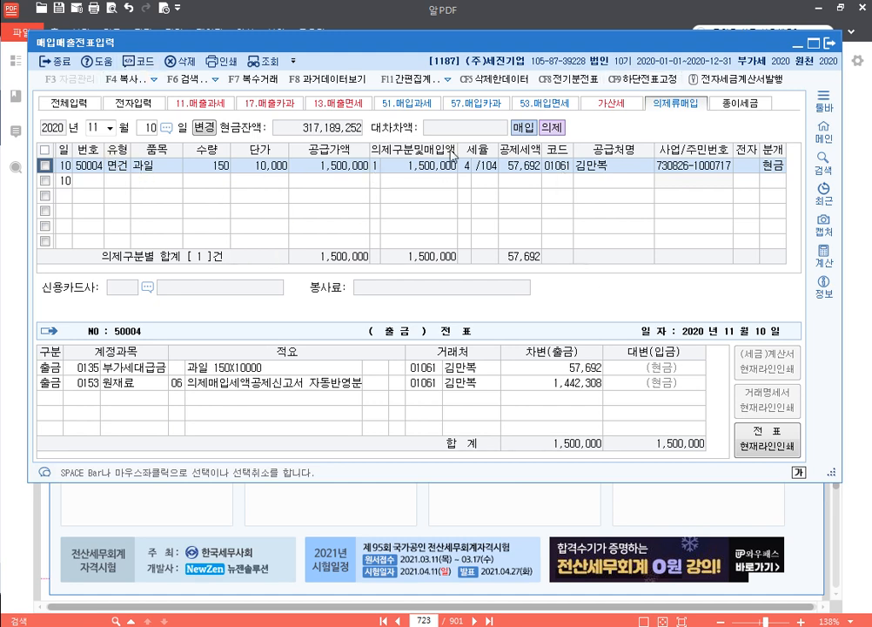
# - Close the voucher entry, open 의제매입세액공제신고서, and load the period October to December 2020
pyautogui.click(833, 46)
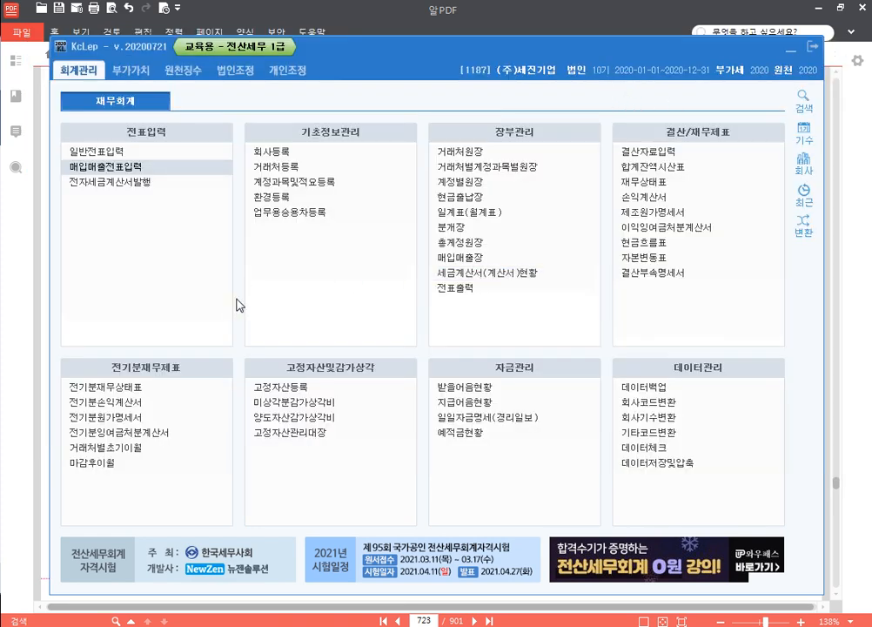
pyautogui.click(114, 69)
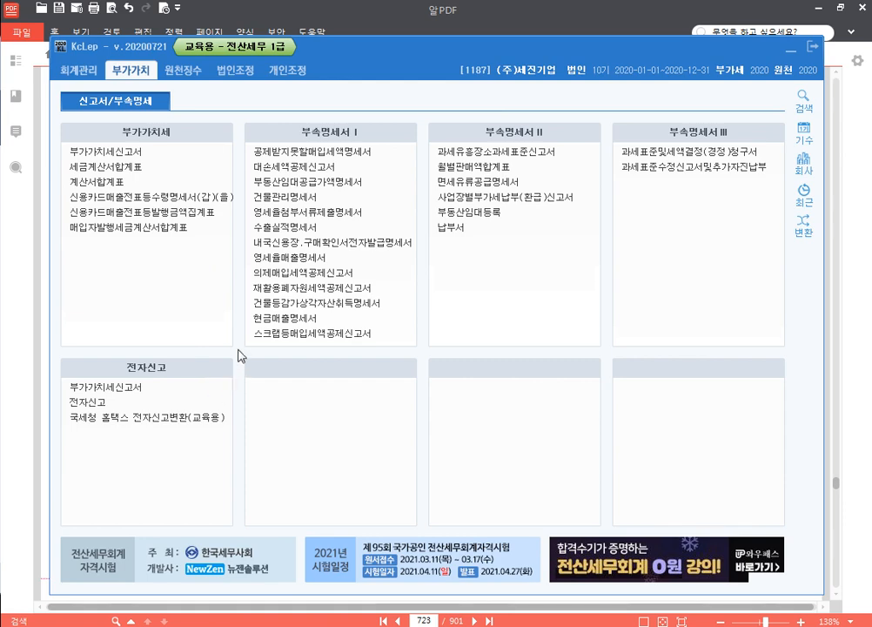
pyautogui.click(305, 273)
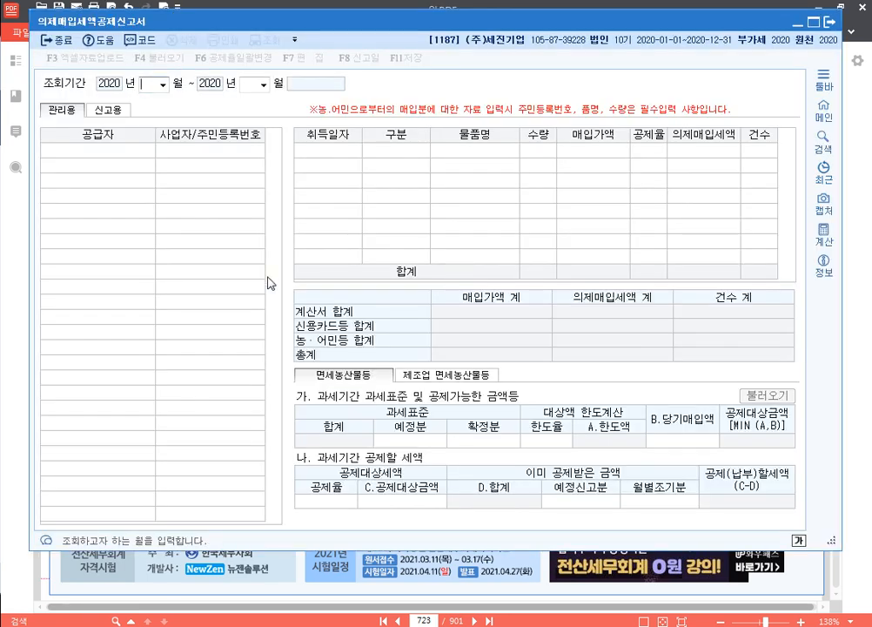
pyautogui.write('10')
pyautogui.press('Return')
pyautogui.write('12')
pyautogui.press('Return')
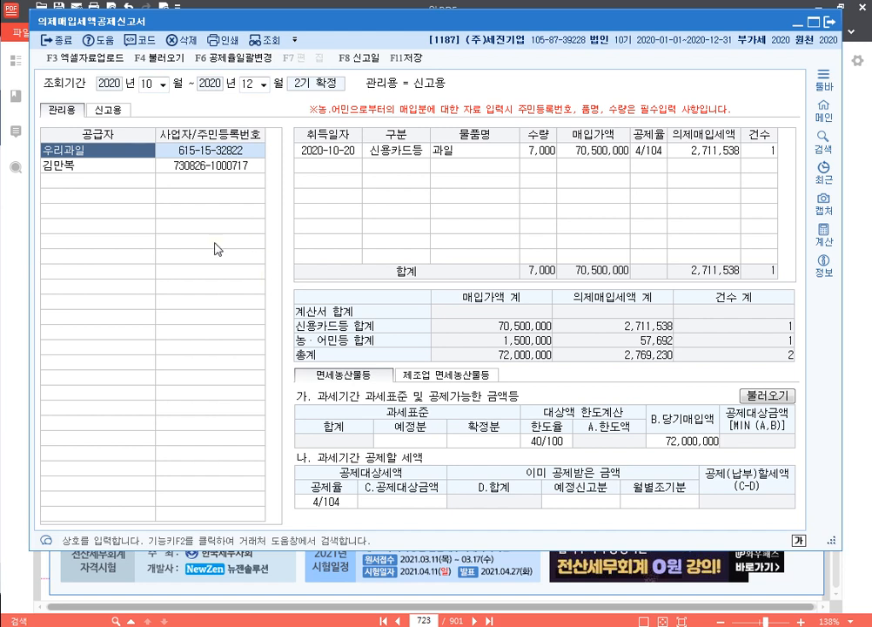
# - Review the purchase lines loaded for each of the two suppliers in the 관리용 list
pyautogui.click(140, 164)
pyautogui.click(116, 154)
pyautogui.click(119, 165)
pyautogui.click(120, 150)
pyautogui.click(121, 169)
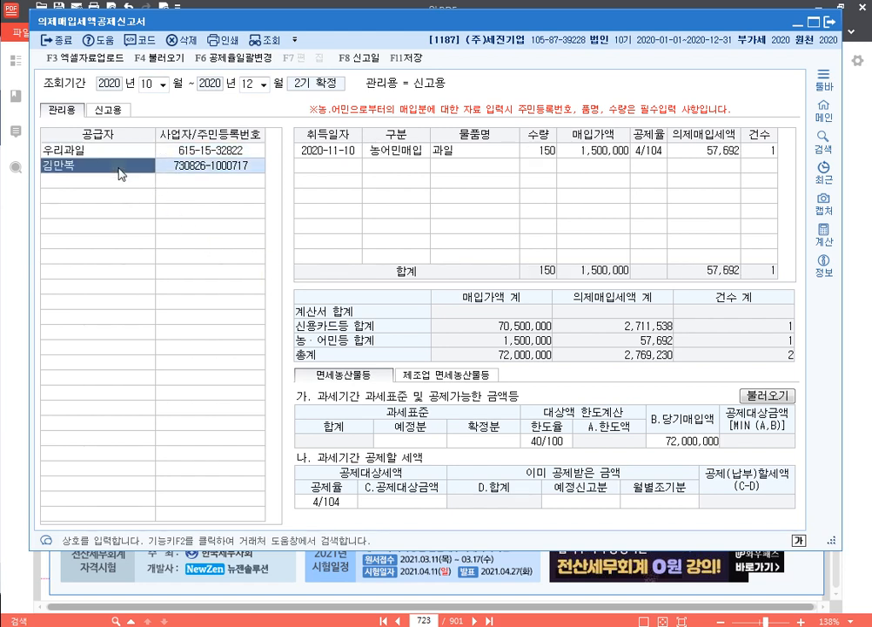
pyautogui.click(121, 154)
pyautogui.click(122, 165)
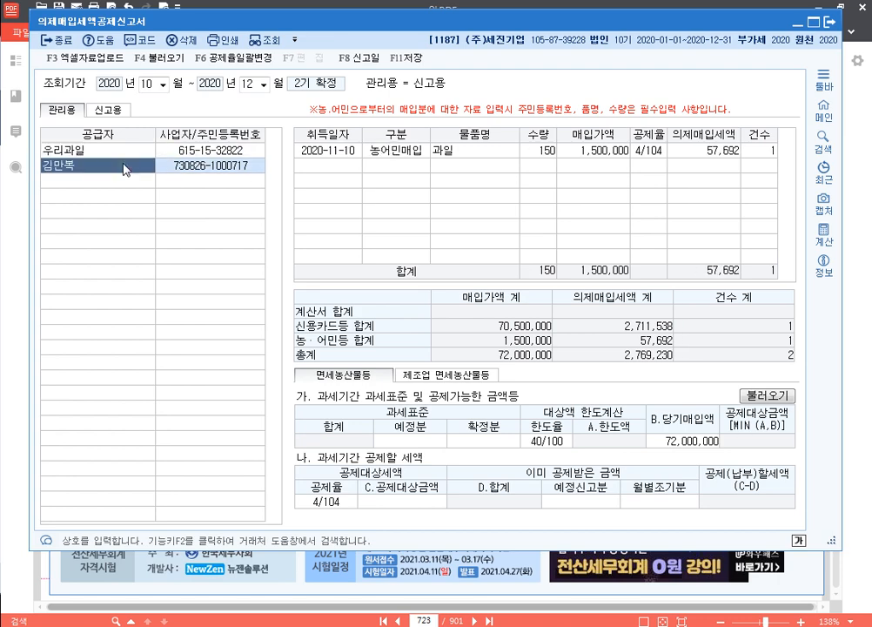
# - Switch the limit calculation to 제조업 면세농산물등, agreeing to delete the 면세농산물등 content
pyautogui.click(461, 382)
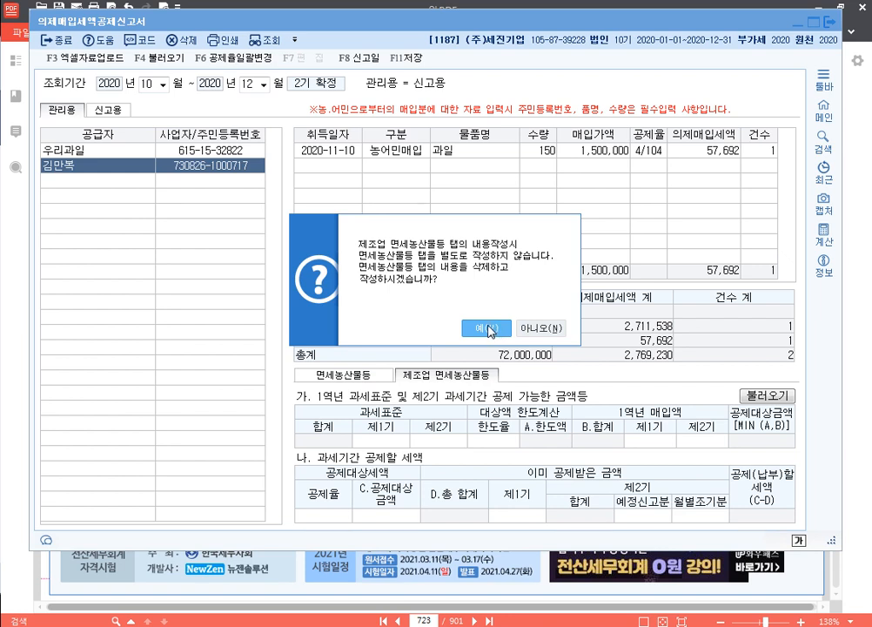
pyautogui.click(488, 329)
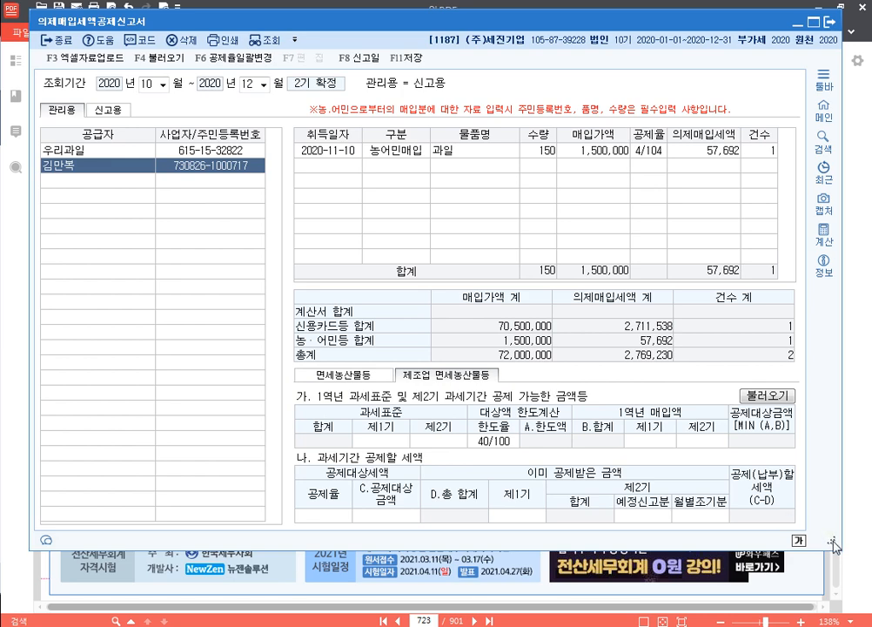
pyautogui.click(649, 440)
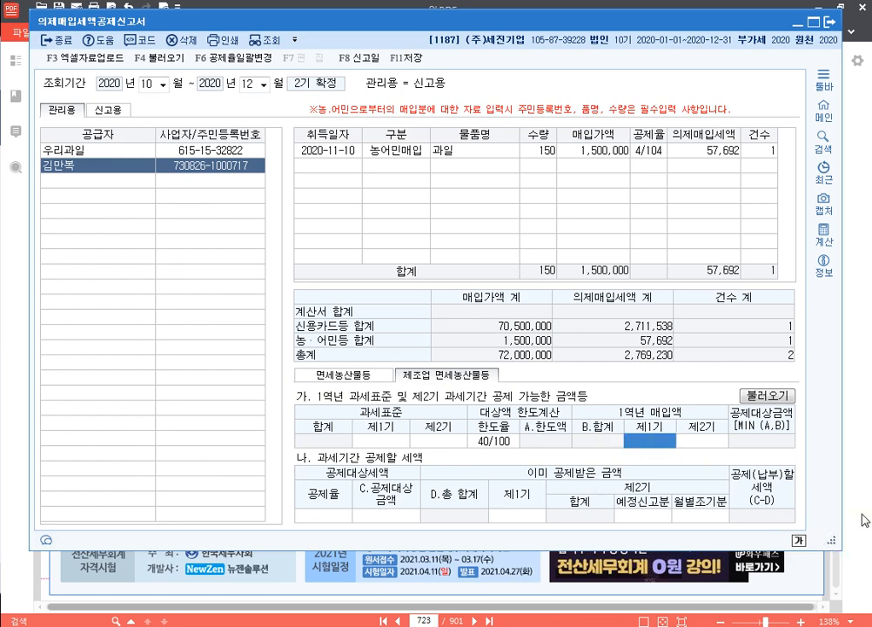
pyautogui.moveTo(836, 542); pyautogui.dragTo(828, 475)
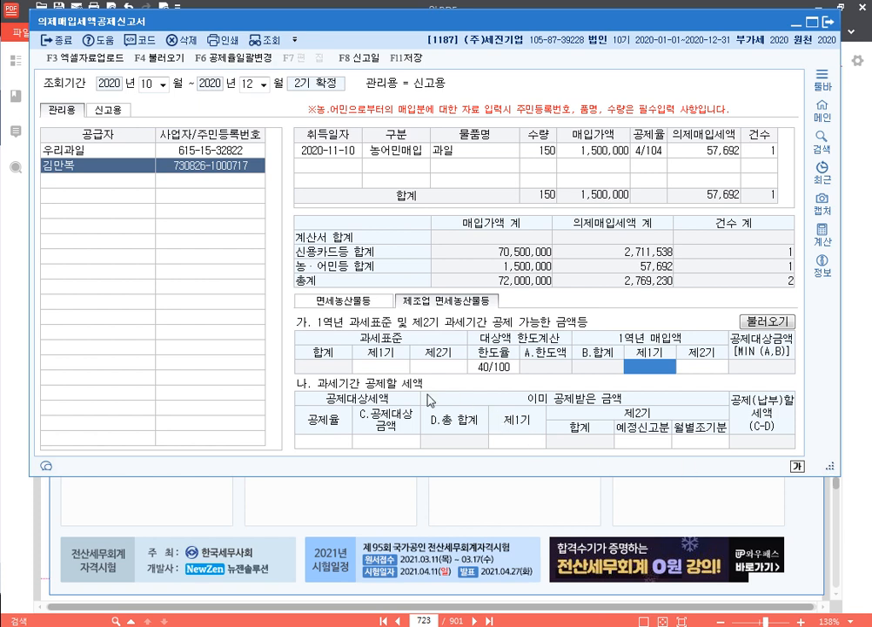
# - Enter the 과세표준 as 100,000,000 for 제1기 and 120,000,000 for 제2기, keeping the 40/100 한도율
pyautogui.click(385, 373)
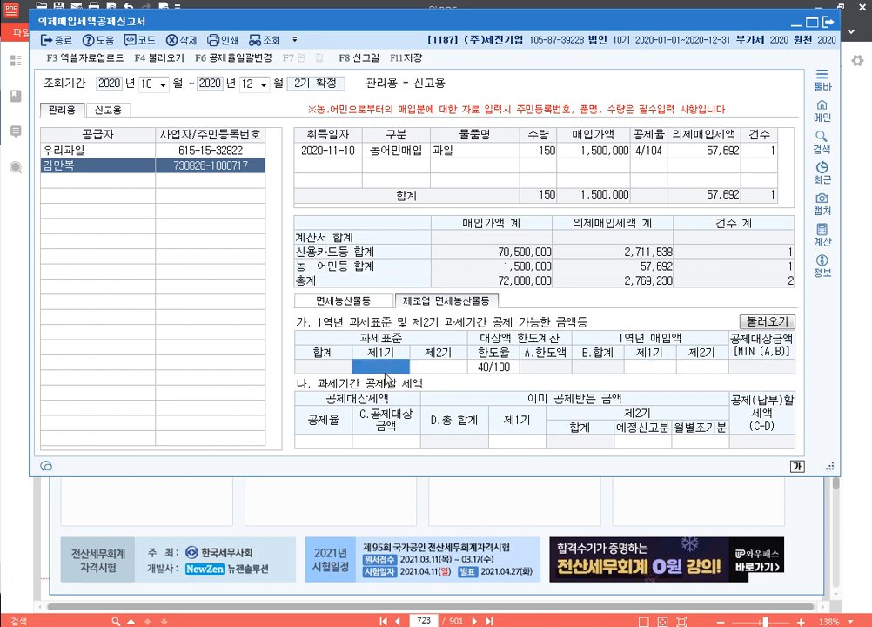
pyautogui.write('100000000')
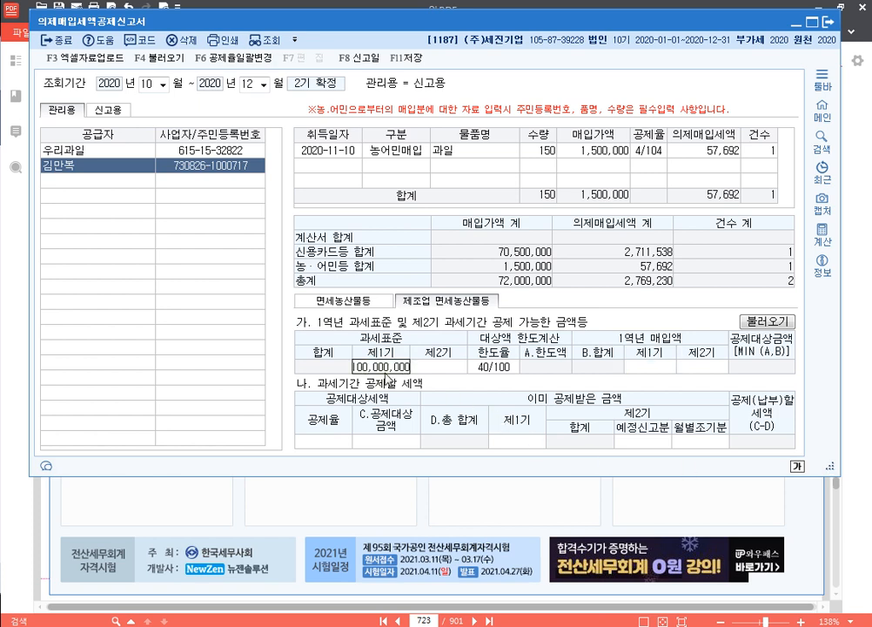
pyautogui.press('Return')
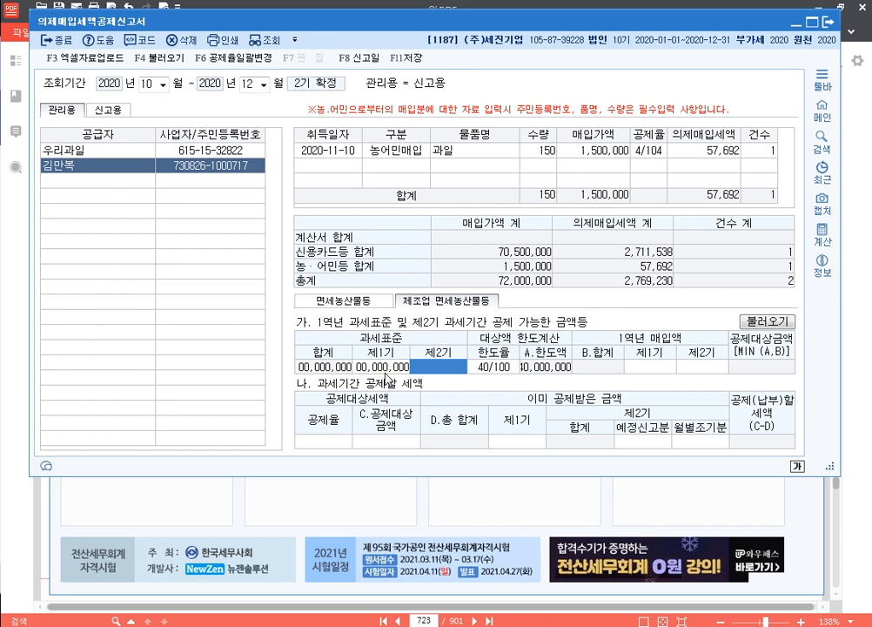
pyautogui.write('120000000')
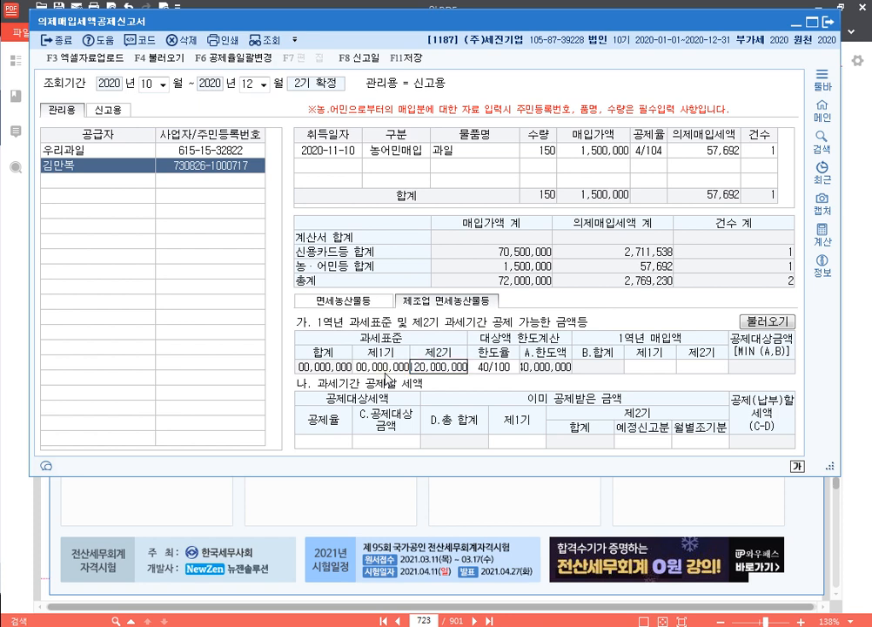
pyautogui.press('Return')
pyautogui.press('Return')
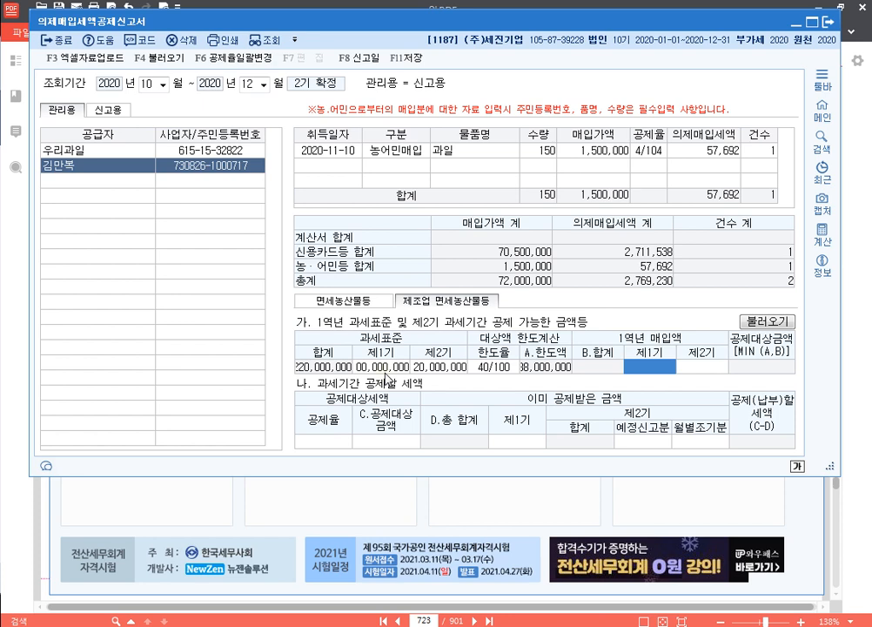
# - Enter the 1역년 매입액 as 41,600,000 for 제1기 and 72,000,000 for 제2기
pyautogui.write('41600000')
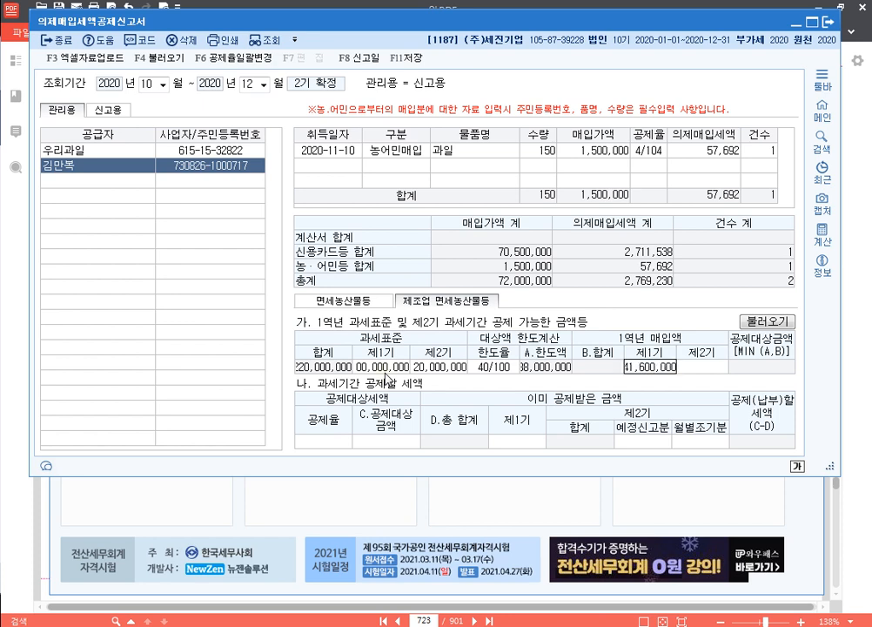
pyautogui.press('Return')
pyautogui.write('72,000')
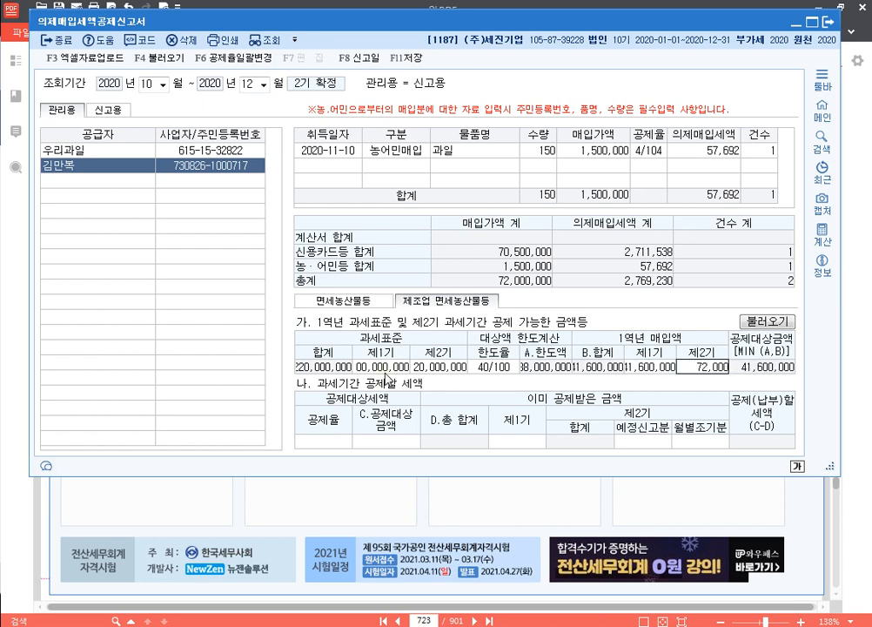
pyautogui.write(',000')
pyautogui.press('Return')
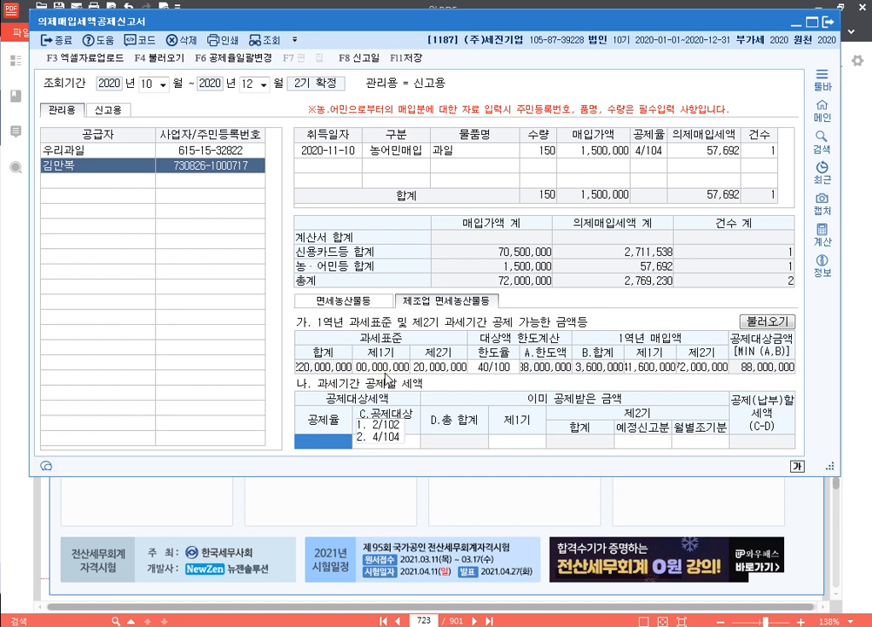
# - Set the 공제율 to 4/104 and enter 1,600,000 as the 제1기 amount already deducted
pyautogui.press('2')
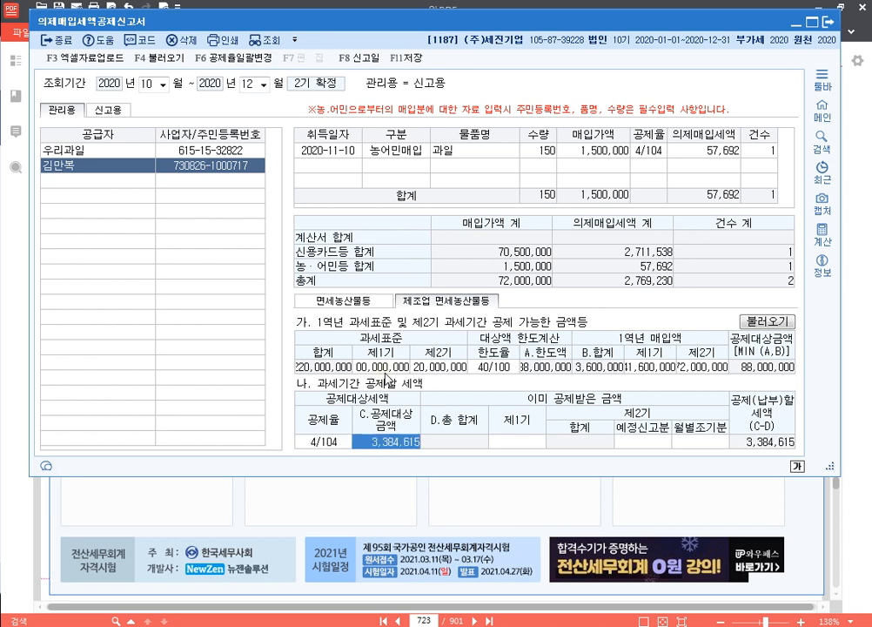
pyautogui.press('Return')
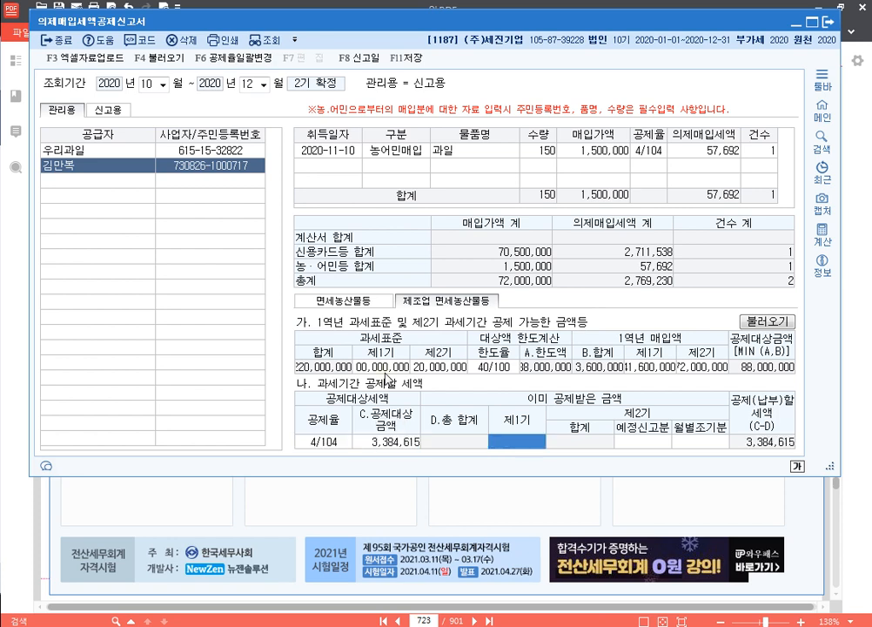
pyautogui.write('1600000')
pyautogui.press('Return')
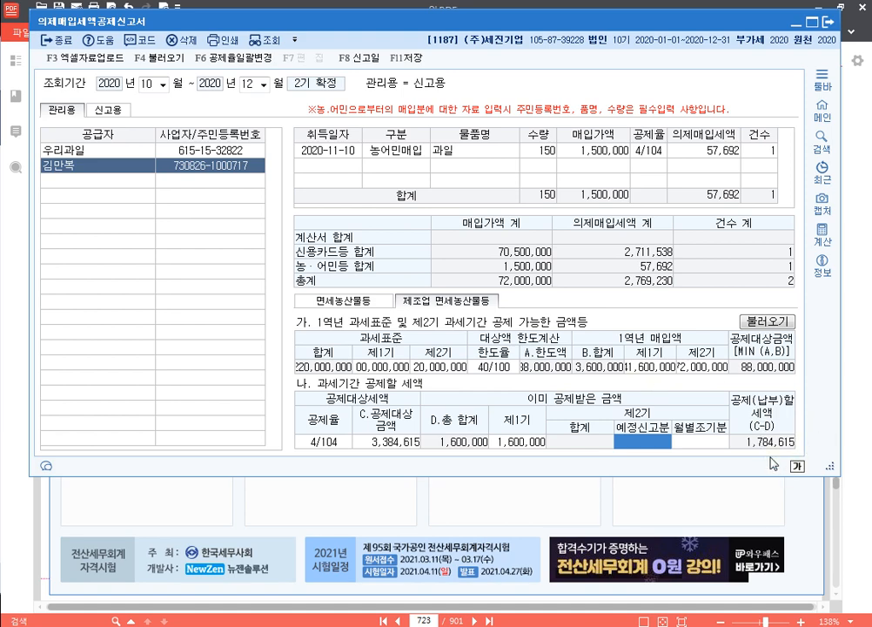
pyautogui.moveTo(805, 470)
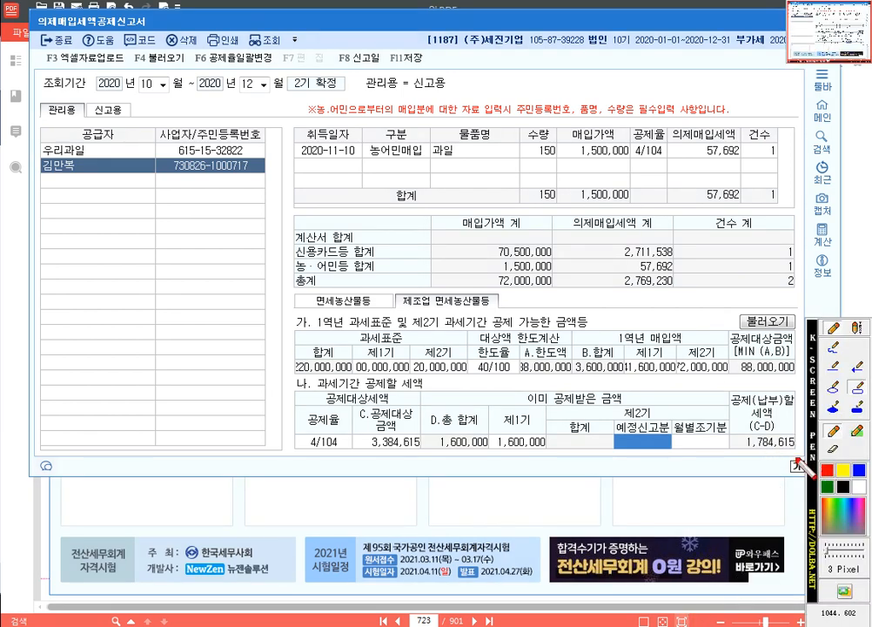
pyautogui.moveTo(727, 384); pyautogui.dragTo(802, 458)
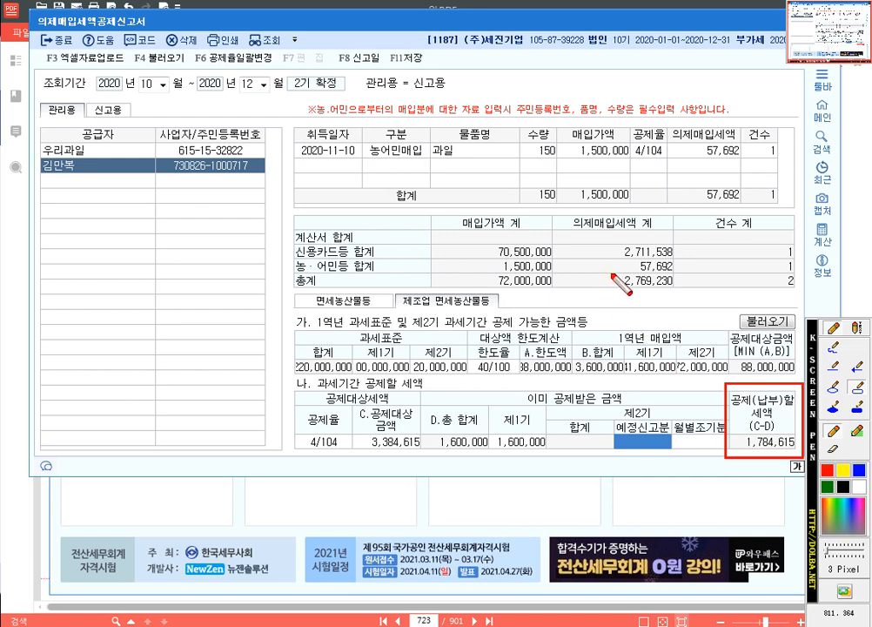
pyautogui.moveTo(605, 271); pyautogui.dragTo(687, 292)
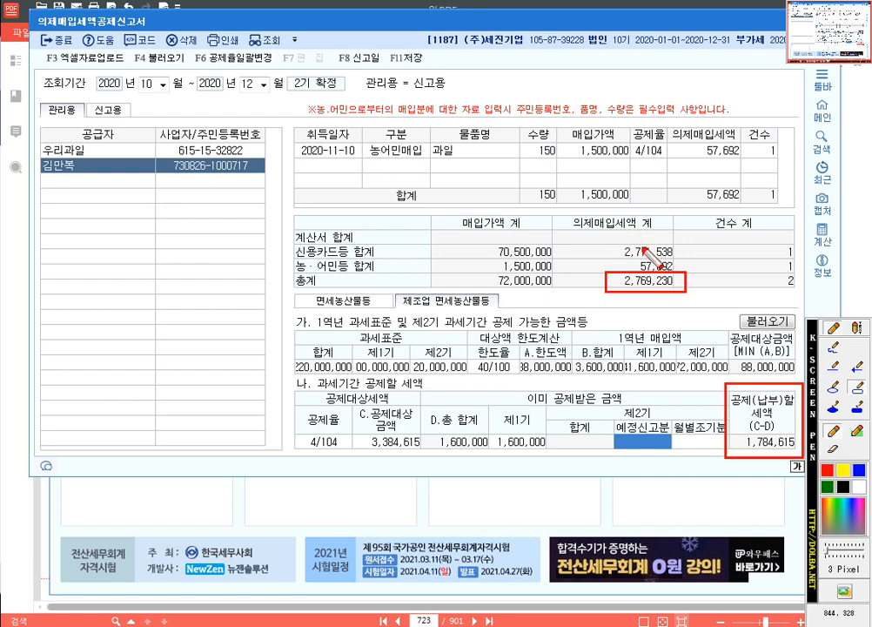
pyautogui.moveTo(601, 261)
pyautogui.mouseDown()
pyautogui.moveTo(670, 287)
pyautogui.moveTo(707, 270)
pyautogui.mouseUp()
pyautogui.moveTo(747, 432); pyautogui.dragTo(786, 463)
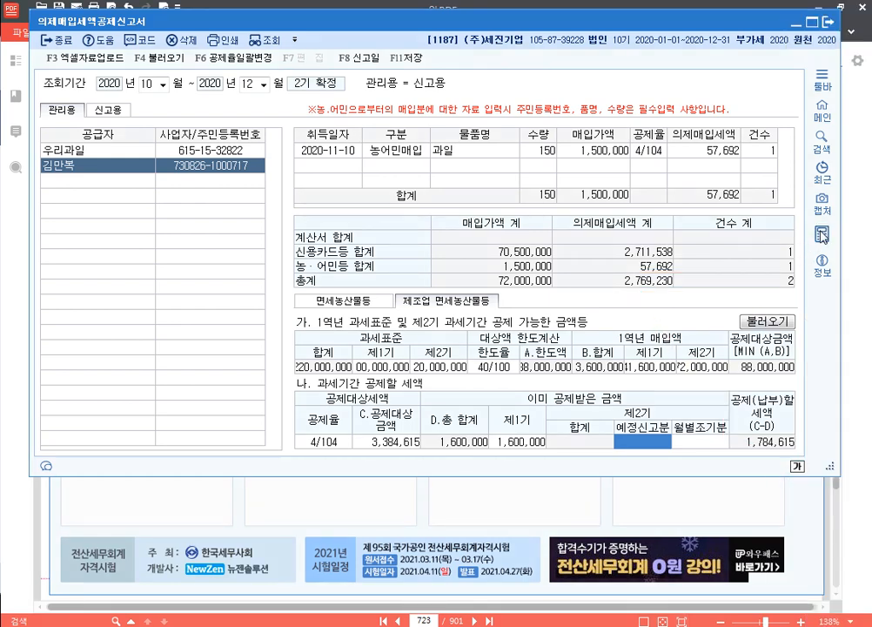
# - Calculate the excess over the limit in the built-in calculator as 2,769,230 minus 1,784,615, and close the calculator
pyautogui.press('F12')
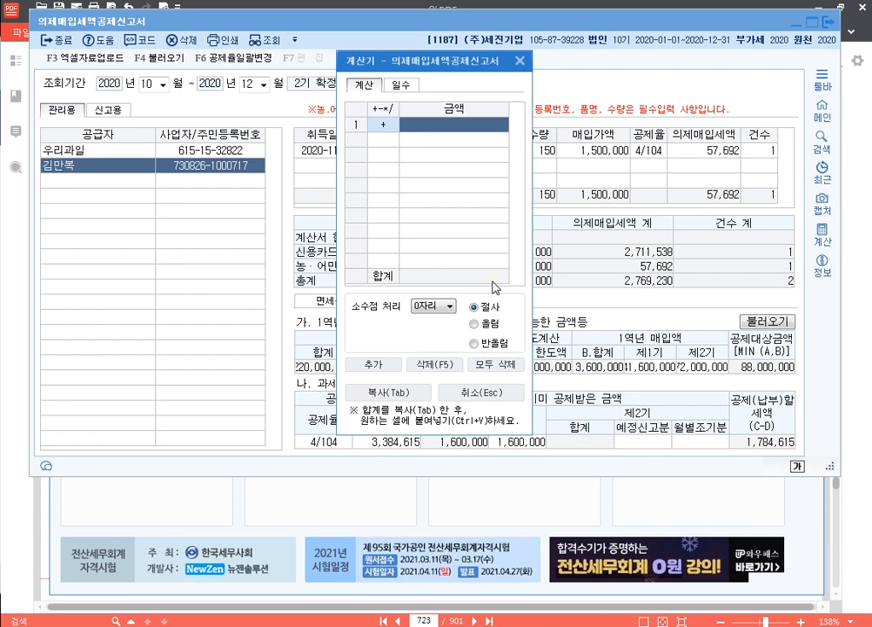
pyautogui.write('2,769')
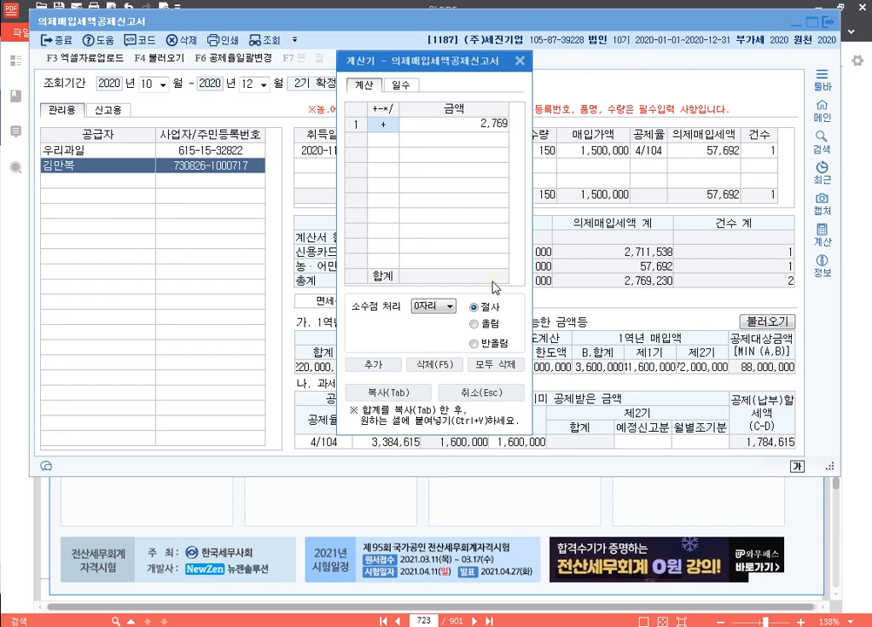
pyautogui.write(',230')
pyautogui.press('Return')
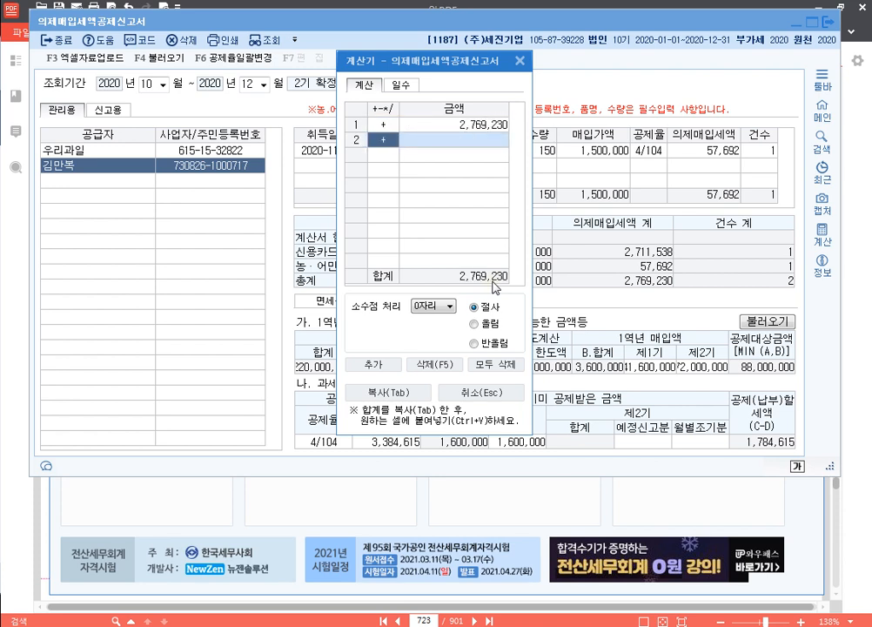
pyautogui.press('-')
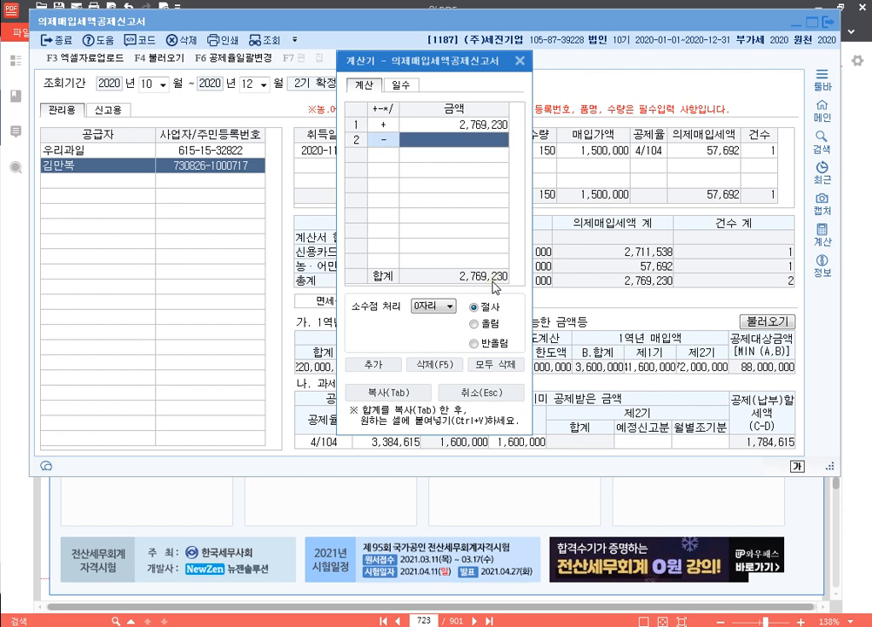
pyautogui.write('1784615')
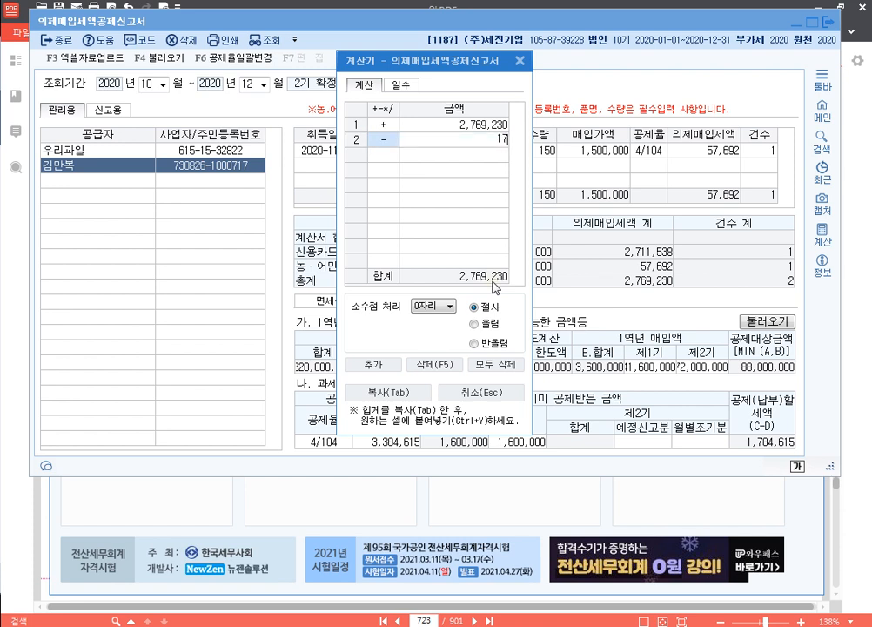
pyautogui.press('Return')
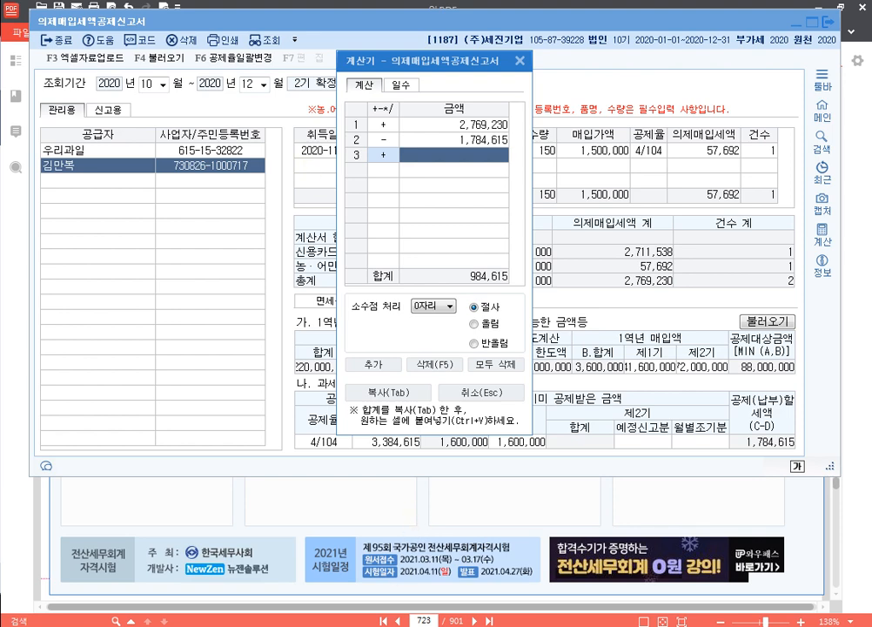
pyautogui.moveTo(429, 66); pyautogui.dragTo(700, 106)
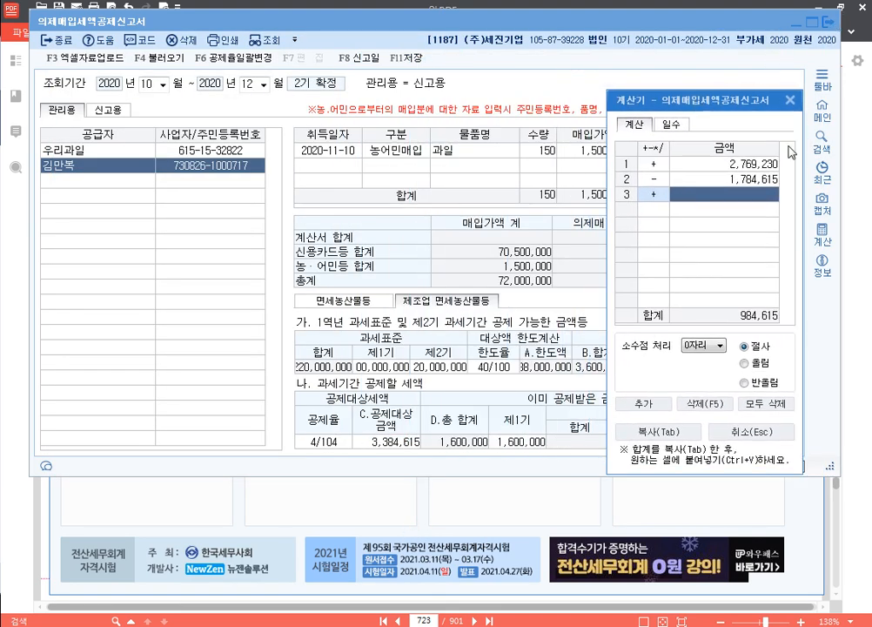
pyautogui.click(791, 101)
# - Save the 의제매입세액공제신고서 and open 일반전표입력 from the main KcLep window
pyautogui.click(457, 285)
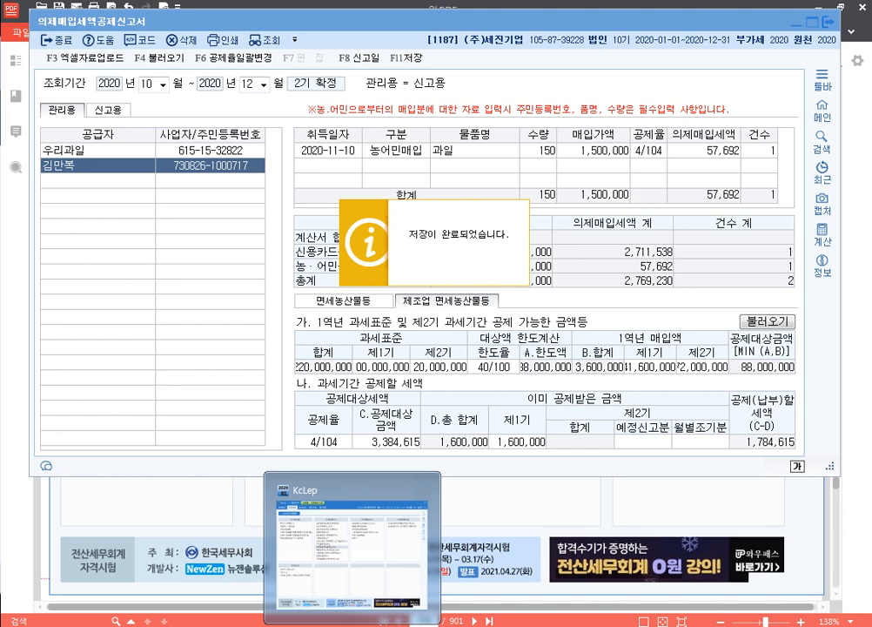
pyautogui.click(353, 548)
pyautogui.click(79, 69)
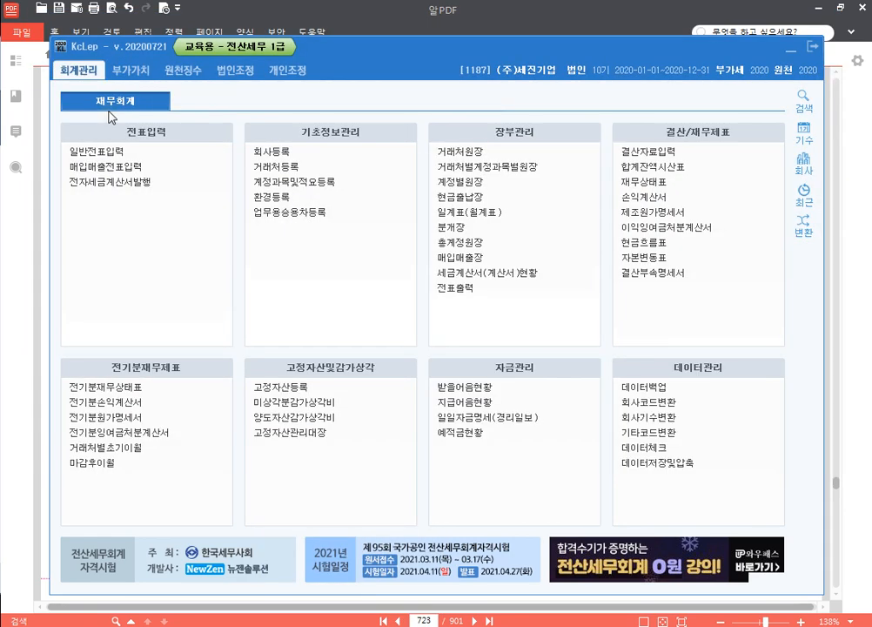
pyautogui.click(127, 155)
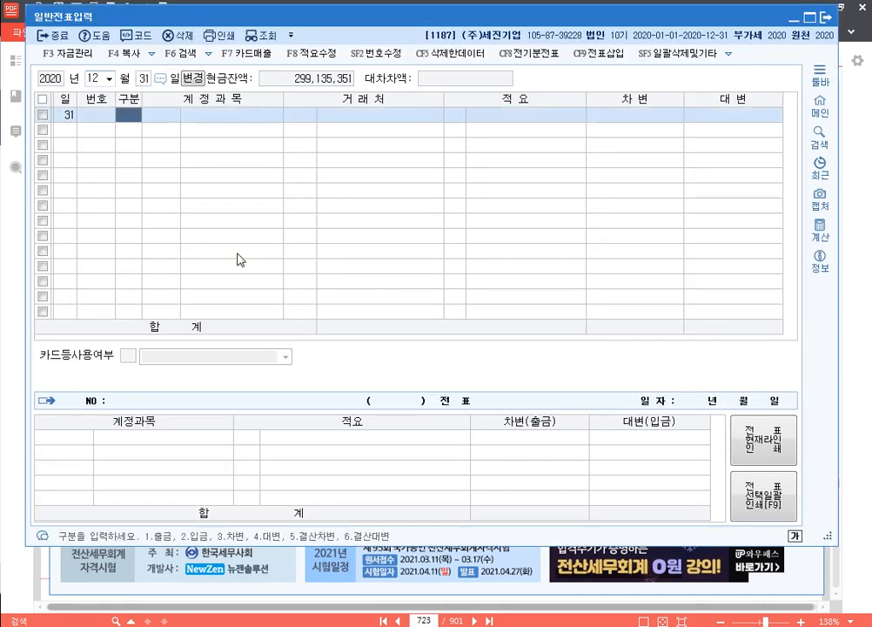
# - Enter a December 31 대변 line for 부가세대급금 (0135) of 984,615
pyautogui.write('4')
pyautogui.press('Return')
pyautogui.write('부가')
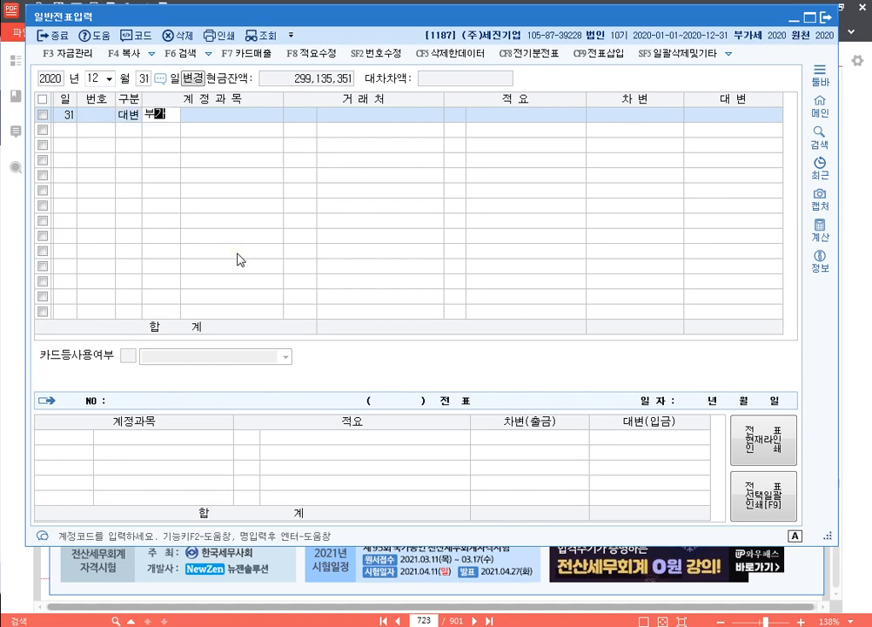
pyautogui.press('Return')
pyautogui.press('Return')
pyautogui.press('Return')
pyautogui.press('Return')
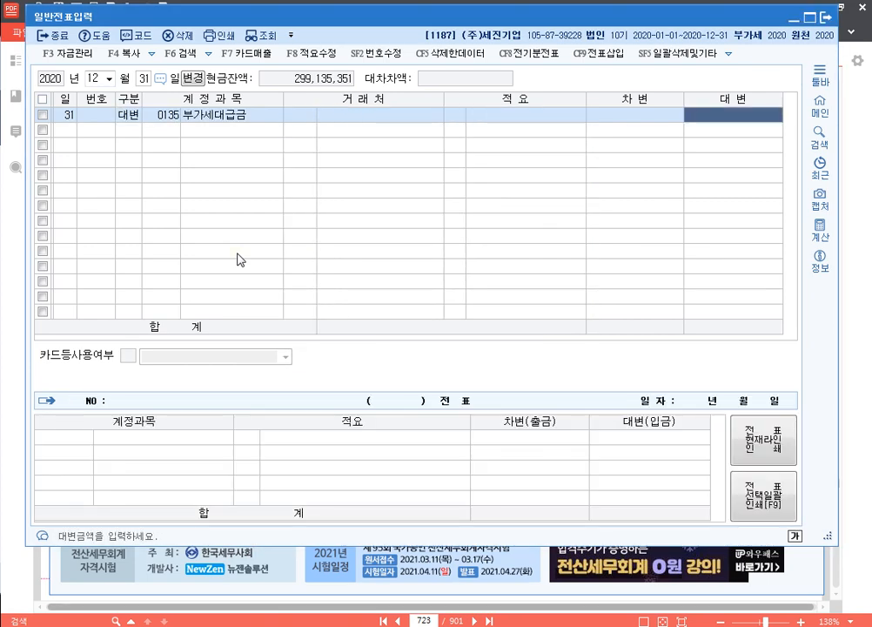
pyautogui.write('984615')
pyautogui.press('Return')
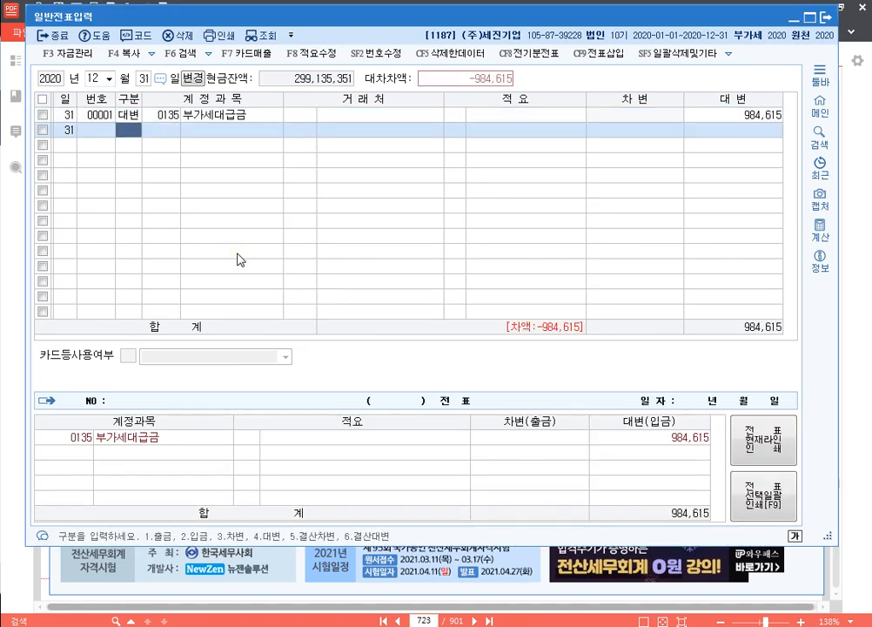
# - Balance the December 31 entry with a 차변 line for 원재료 (0153) of 984,615, and return to the PDF question
pyautogui.write('3')
pyautogui.press('Return')
pyautogui.write('153')
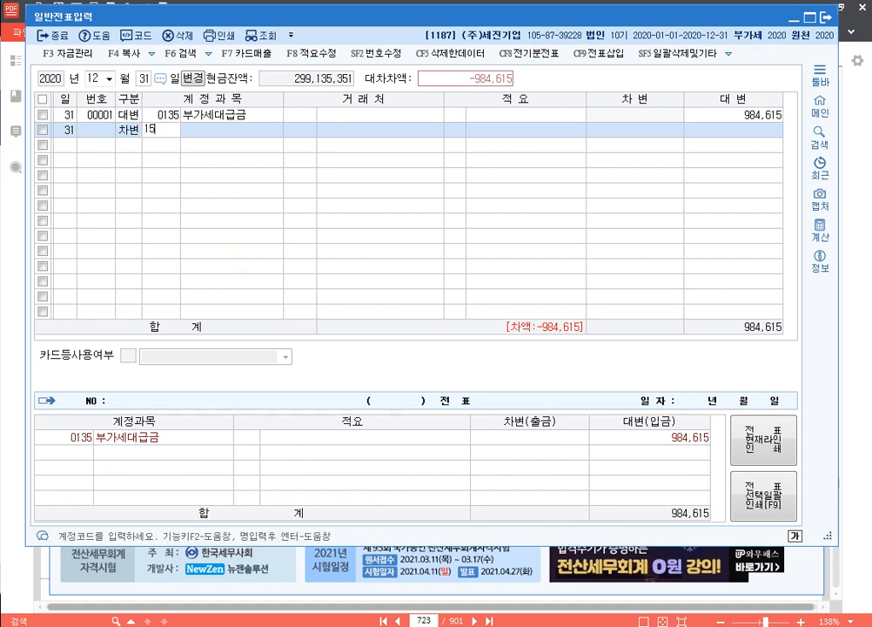
pyautogui.press('Return')
pyautogui.press('Return')
pyautogui.press('Return')
pyautogui.press('Return')
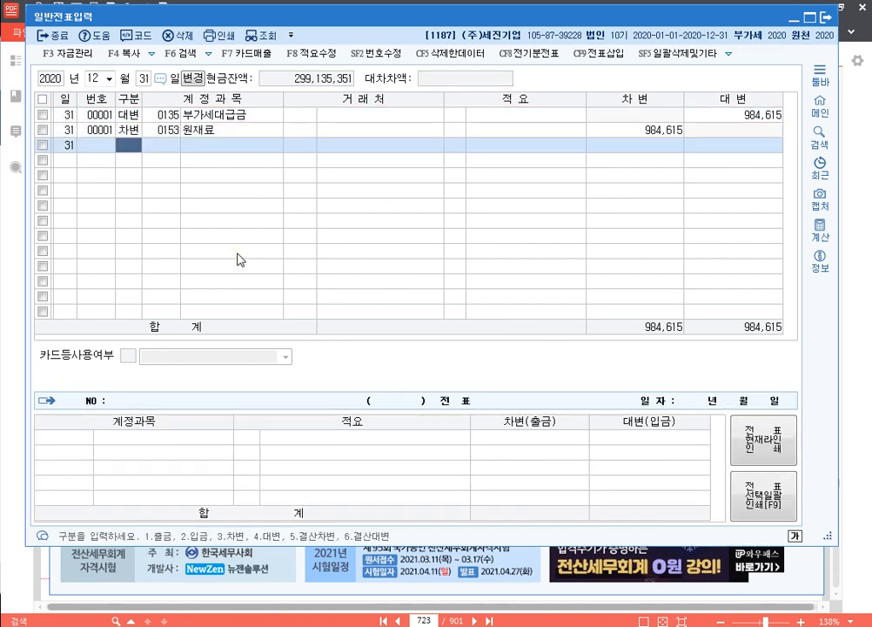
pyautogui.press('Up')
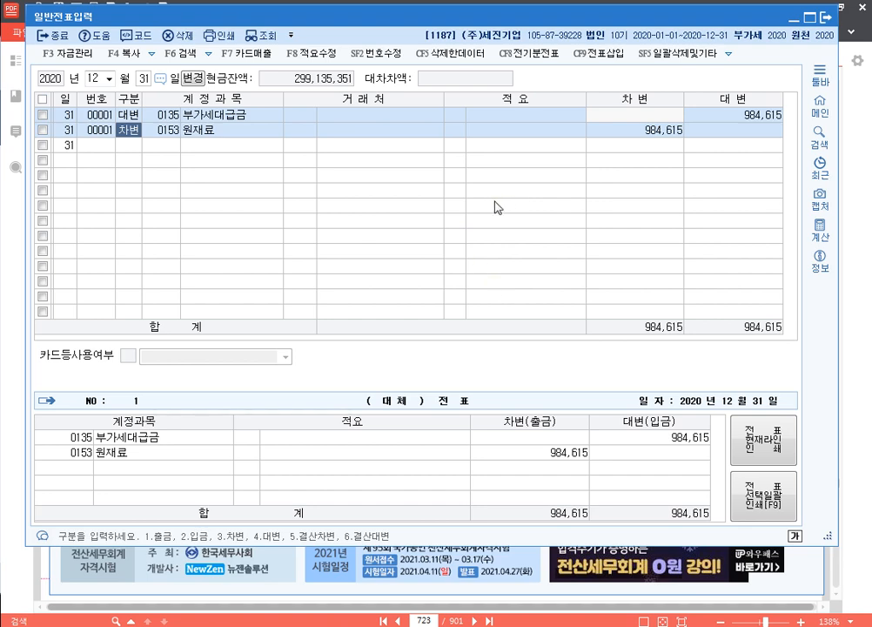
pyautogui.click(860, 267)
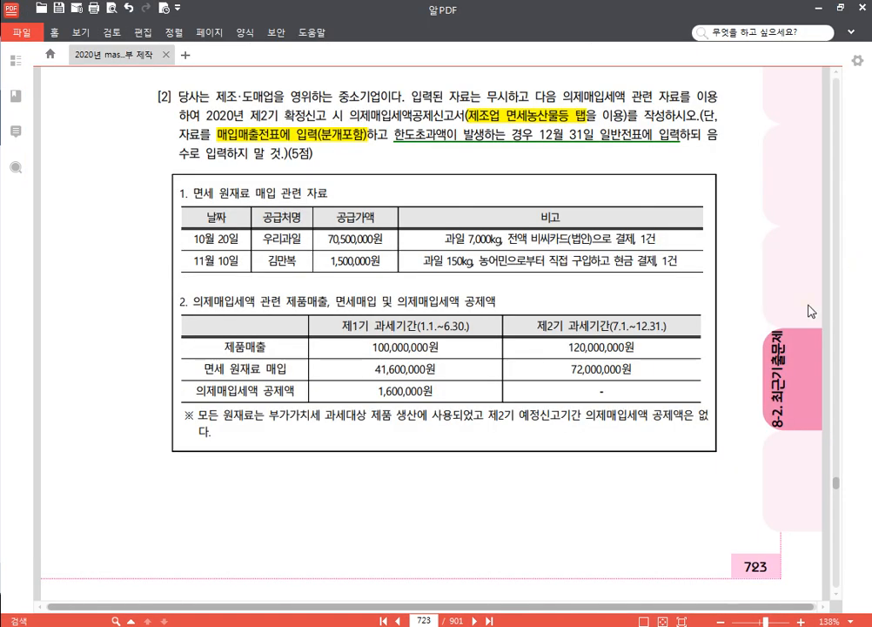